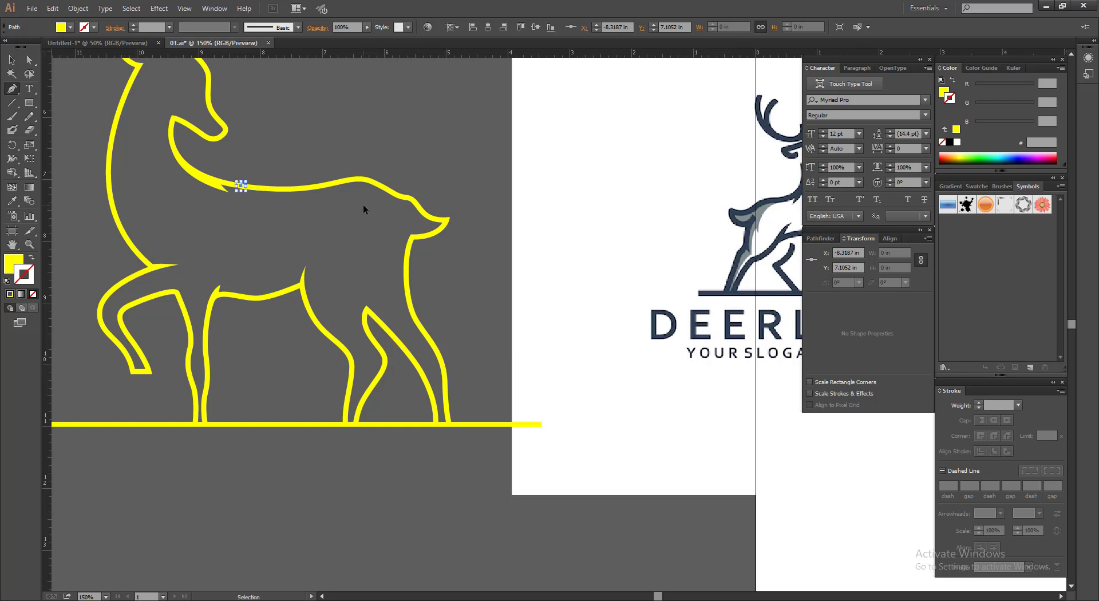
# Start a yellow-stroked pen path on the deer's back and curve it down the rump with a sharp fur notch.
pyautogui.press('p')
pyautogui.click(317, 186)
pyautogui.hotkey('ctrl', 'z')
pyautogui.moveTo(318, 162); pyautogui.dragTo(558, 330)
pyautogui.click(32, 258)
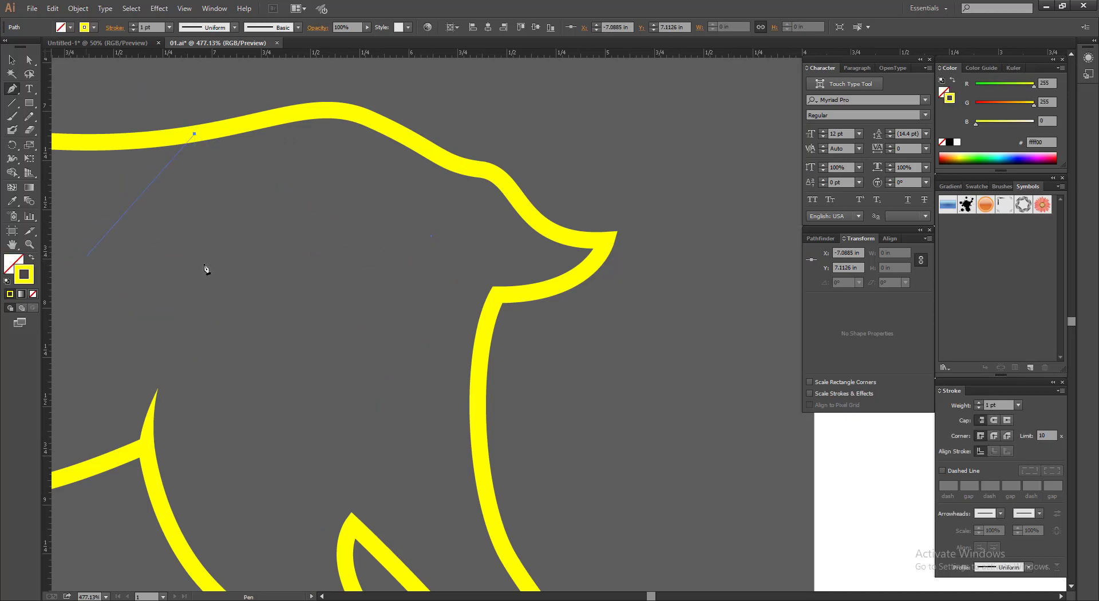
pyautogui.moveTo(401, 245); pyautogui.dragTo(448, 311)
pyautogui.moveTo(387, 196); pyautogui.dragTo(452, 296)
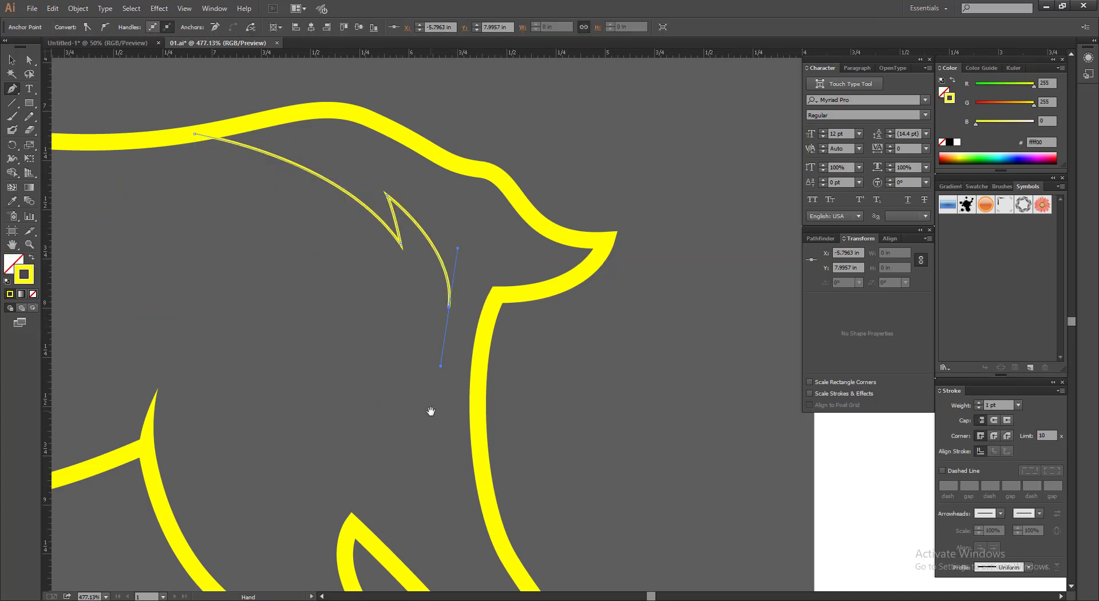
# Continue the path down the thigh with a second fur notch and along the inside of the rear leg to the foot.
pyautogui.moveTo(431, 412); pyautogui.dragTo(428, 307)
pyautogui.moveTo(439, 393); pyautogui.dragTo(452, 427)
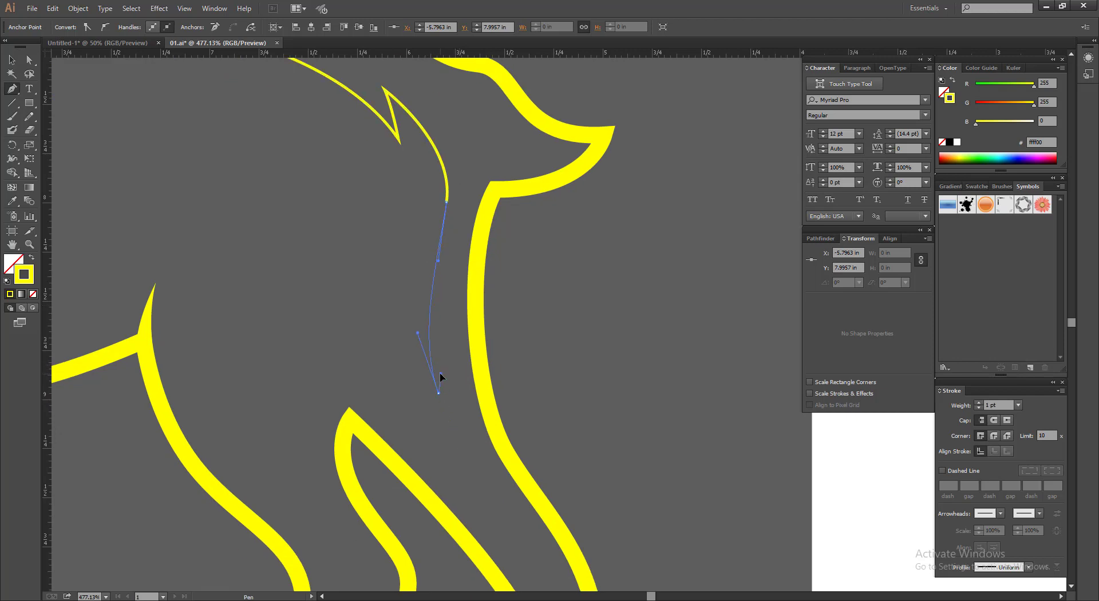
pyautogui.moveTo(440, 373); pyautogui.dragTo(440, 371)
pyautogui.click(442, 336)
pyautogui.moveTo(459, 418); pyautogui.dragTo(429, 290)
pyautogui.moveTo(472, 393); pyautogui.dragTo(527, 387)
pyautogui.hotkey('ctrl', 'z')
pyautogui.moveTo(487, 321); pyautogui.dragTo(524, 368)
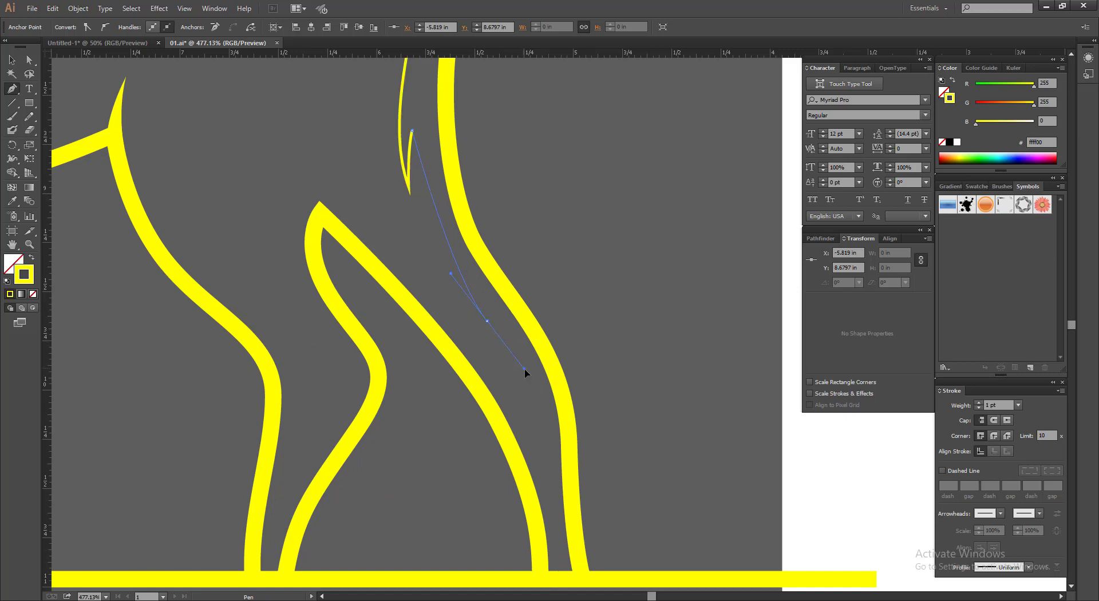
pyautogui.click(541, 555)
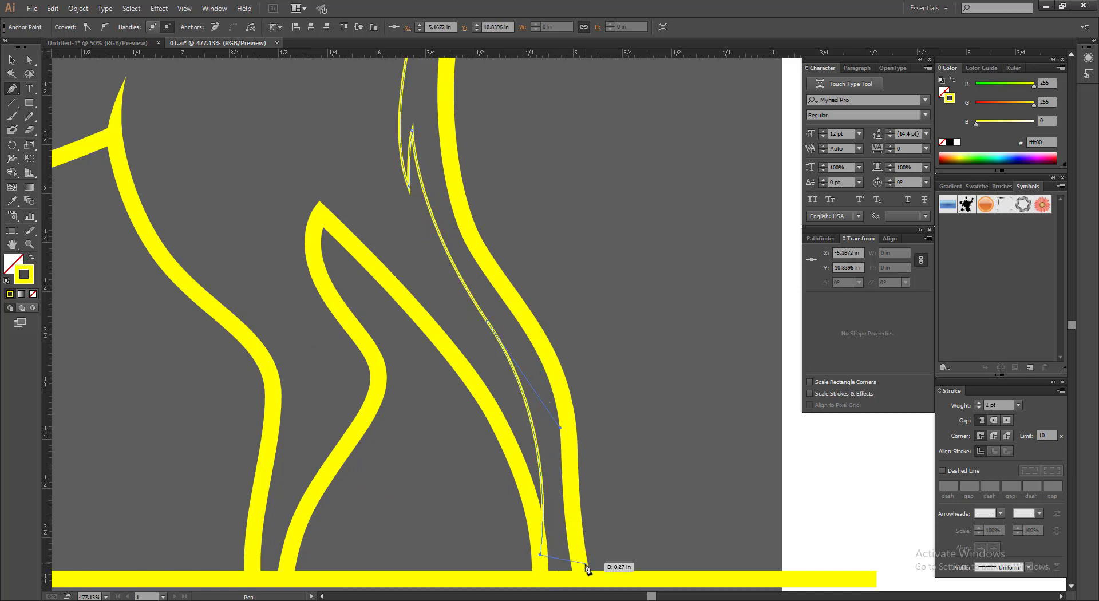
# Trace the path back up the rear leg's outer outline from the foot to the base of the tail.
pyautogui.moveTo(562, 496); pyautogui.dragTo(562, 422)
pyautogui.moveTo(543, 510); pyautogui.dragTo(582, 512)
pyautogui.moveTo(567, 344); pyautogui.dragTo(586, 469)
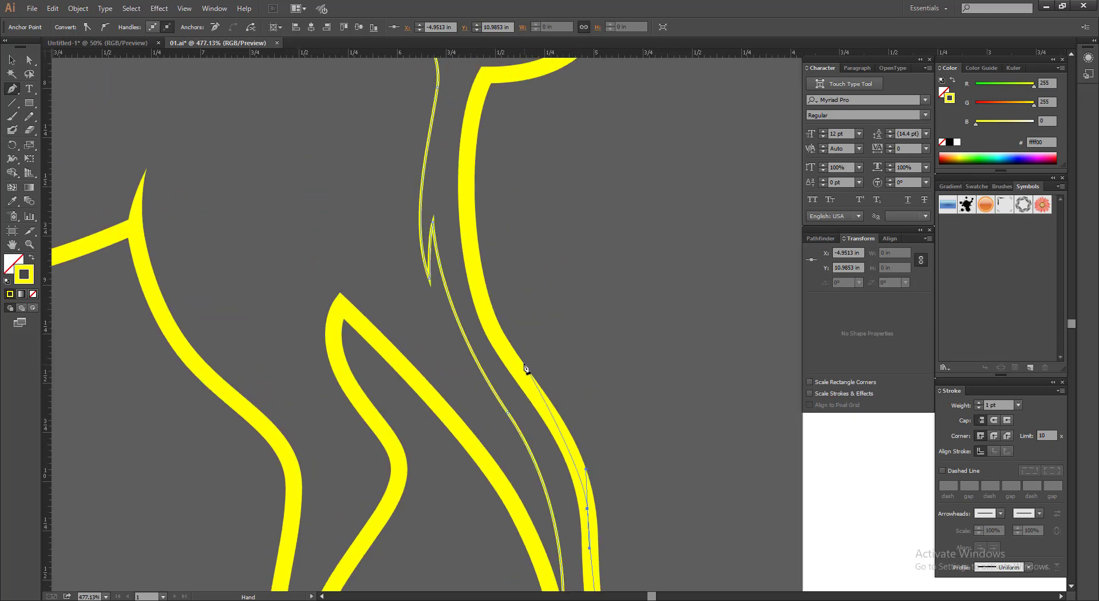
pyautogui.moveTo(502, 346); pyautogui.dragTo(483, 494)
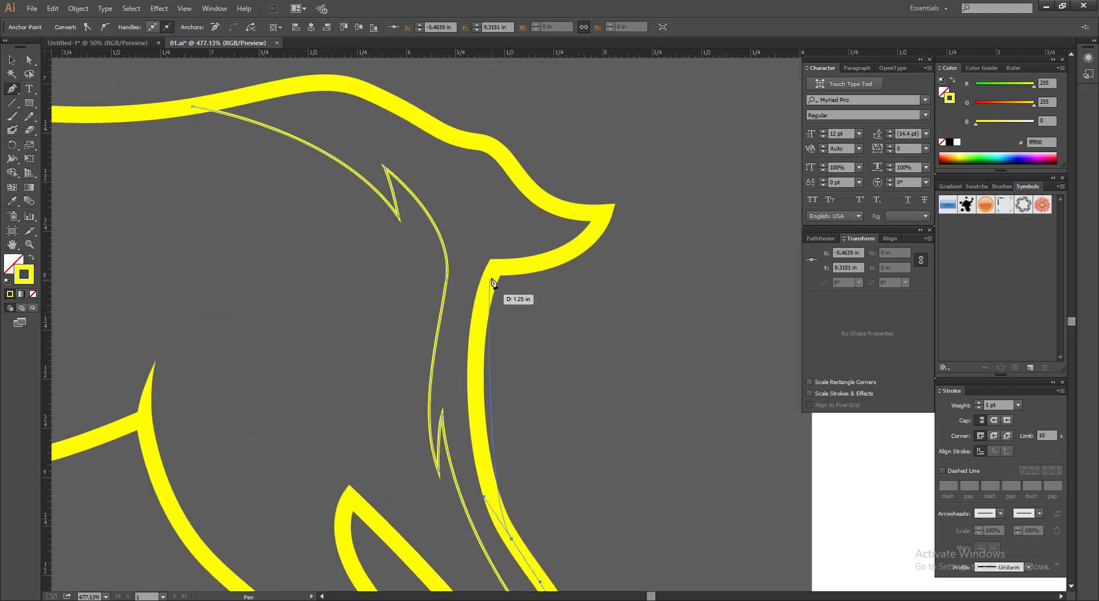
pyautogui.moveTo(496, 267); pyautogui.dragTo(537, 203)
# Trace around the tail and along the upper rump outline, closing the shading shape at its starting point on the back.
pyautogui.moveTo(559, 253); pyautogui.dragTo(559, 253)
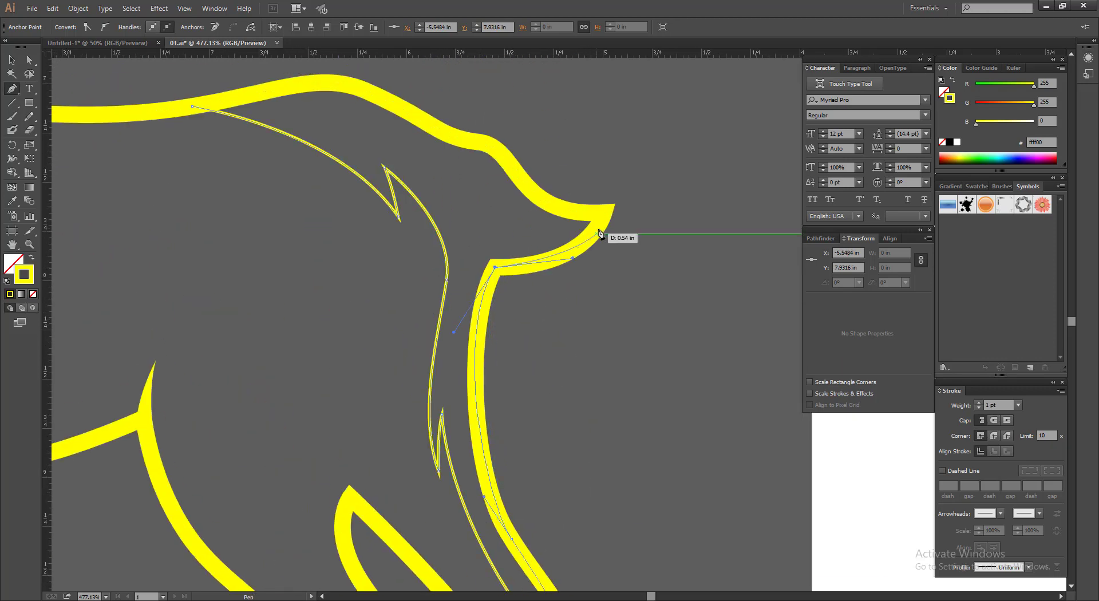
pyautogui.moveTo(601, 219); pyautogui.dragTo(564, 212)
pyautogui.moveTo(518, 176); pyautogui.dragTo(444, 133)
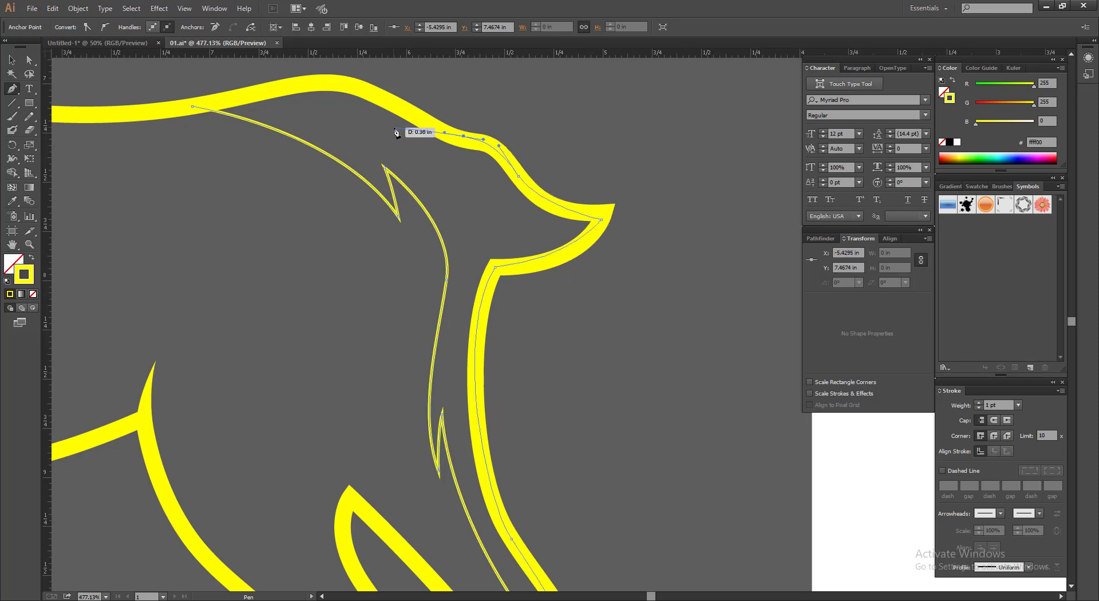
pyautogui.moveTo(297, 84); pyautogui.dragTo(238, 92)
pyautogui.click(192, 107)
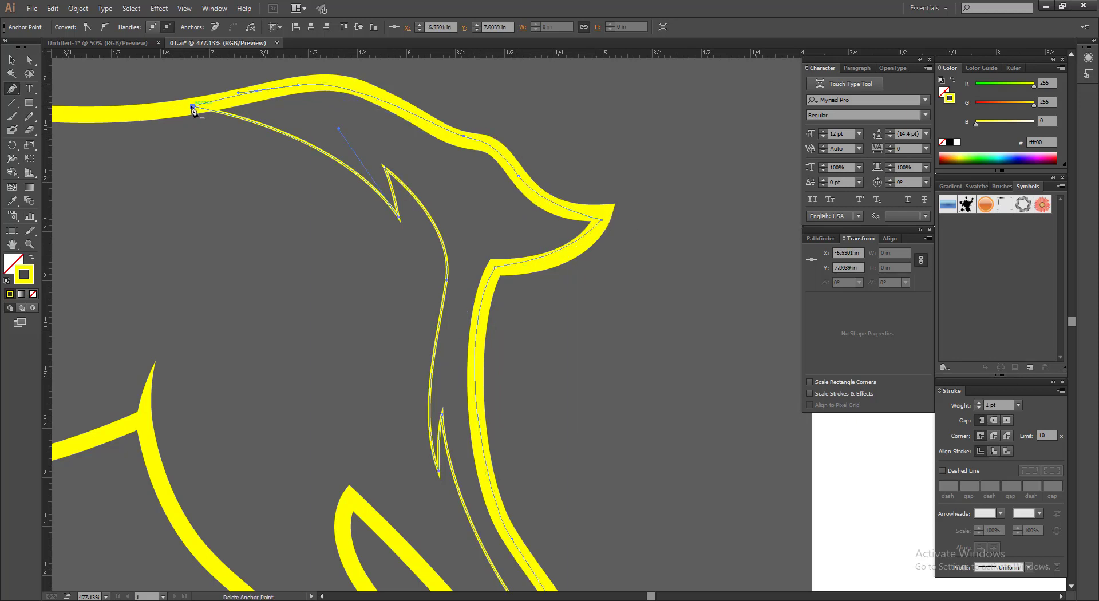
# Swap the shading shape's stroke and fill so it is solid yellow, and send it to the back.
pyautogui.click(32, 258)
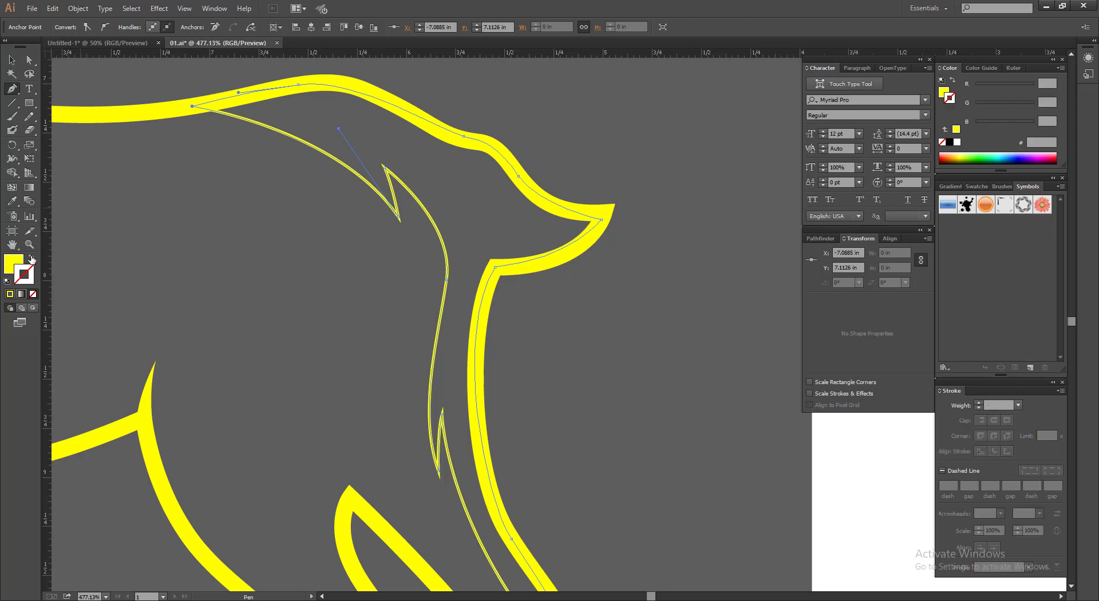
pyautogui.rightClick(314, 172)
pyautogui.moveTo(373, 338)
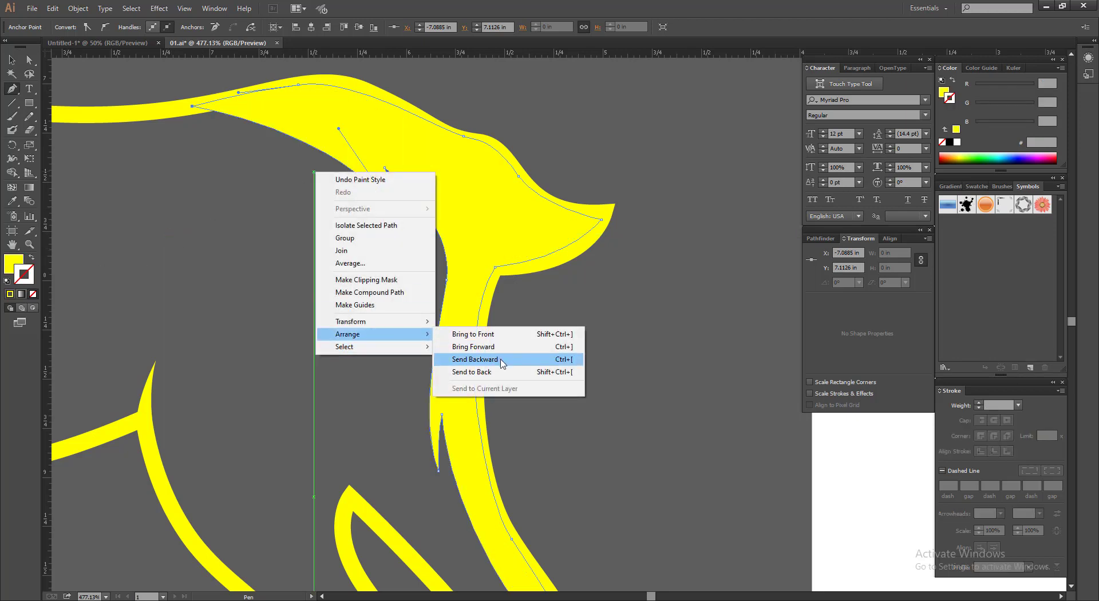
pyautogui.click(487, 372)
# Set the shading shape's fill to light grey #cecece and deselect it.
pyautogui.click(14, 267)
pyautogui.doubleClick(15, 266)
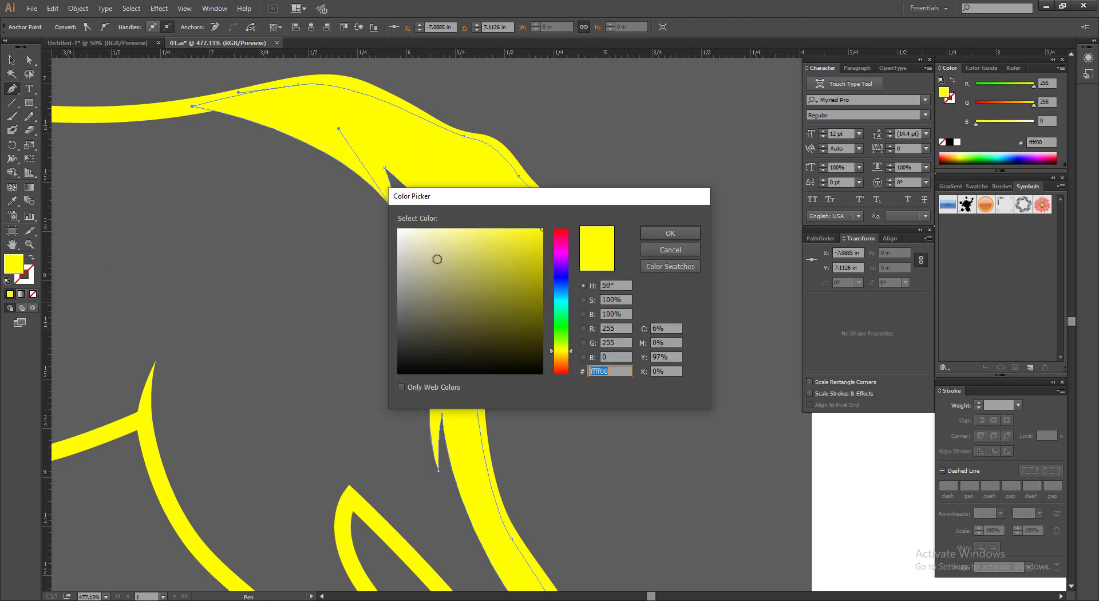
pyautogui.moveTo(437, 256); pyautogui.dragTo(384, 256)
pyautogui.click(661, 228)
pyautogui.press('v')
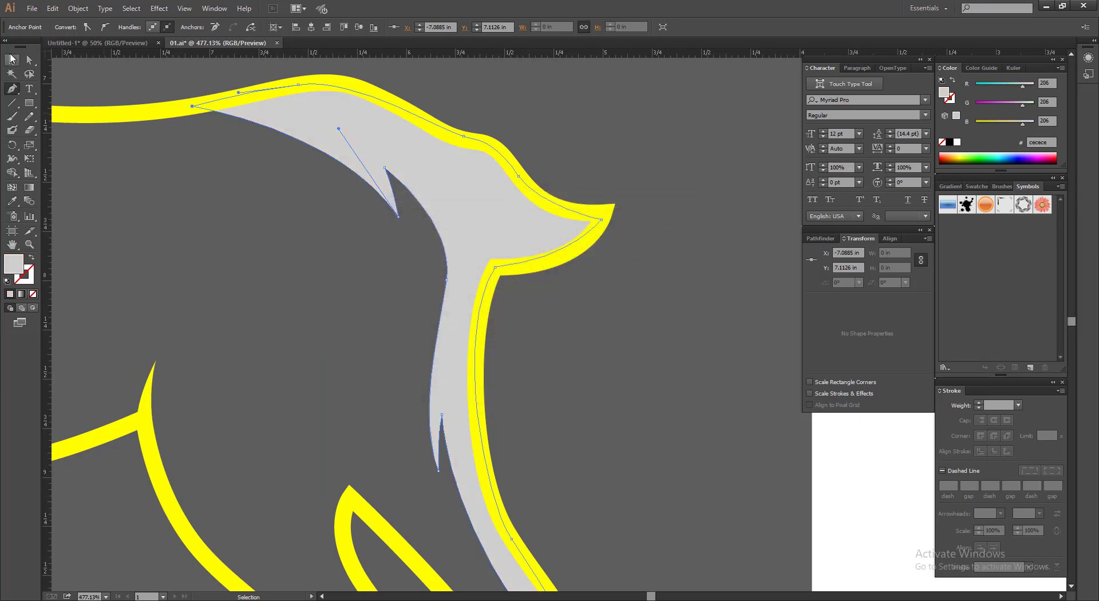
pyautogui.click(238, 196)
# Extend the grey shape's front tip further along the back line and adjust the curve handles beside it.
pyautogui.scroll(-4, 407, 269)
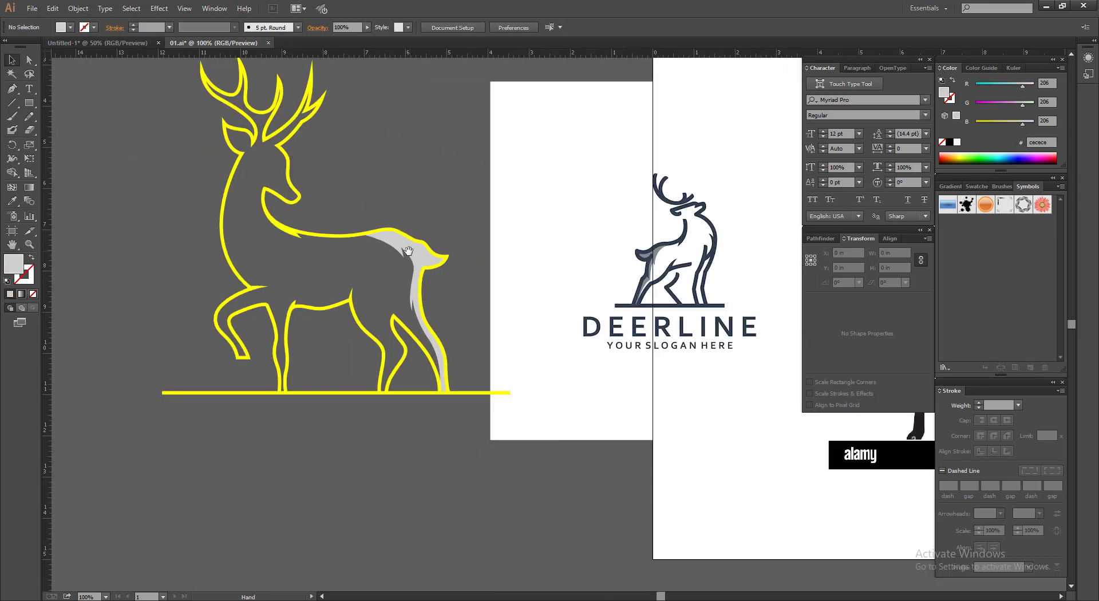
pyautogui.scroll(4, 409, 250)
pyautogui.click(437, 280)
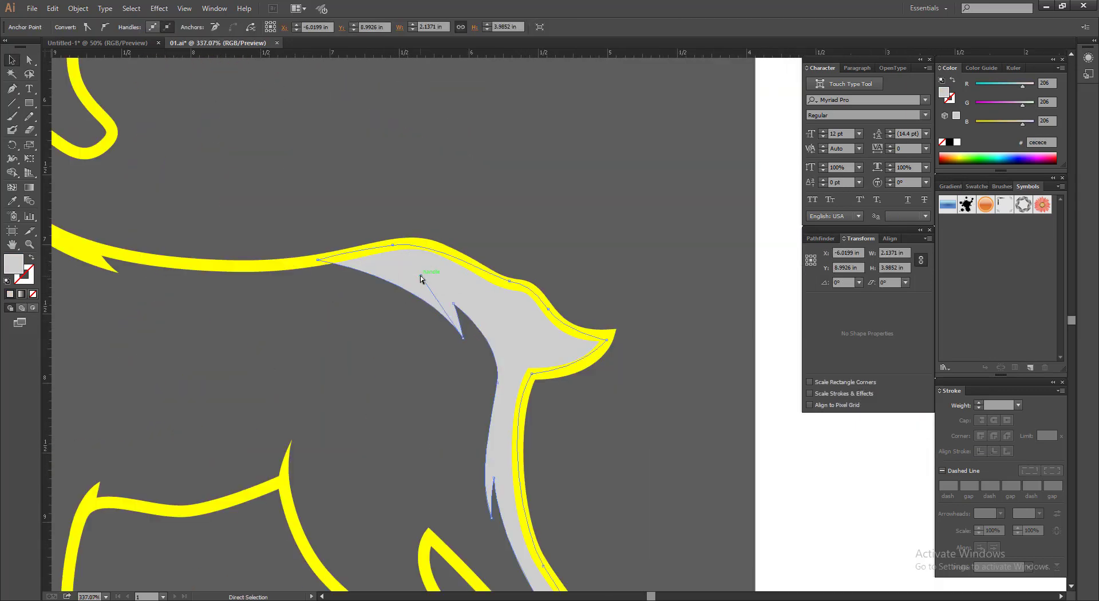
pyautogui.moveTo(333, 264); pyautogui.dragTo(229, 266)
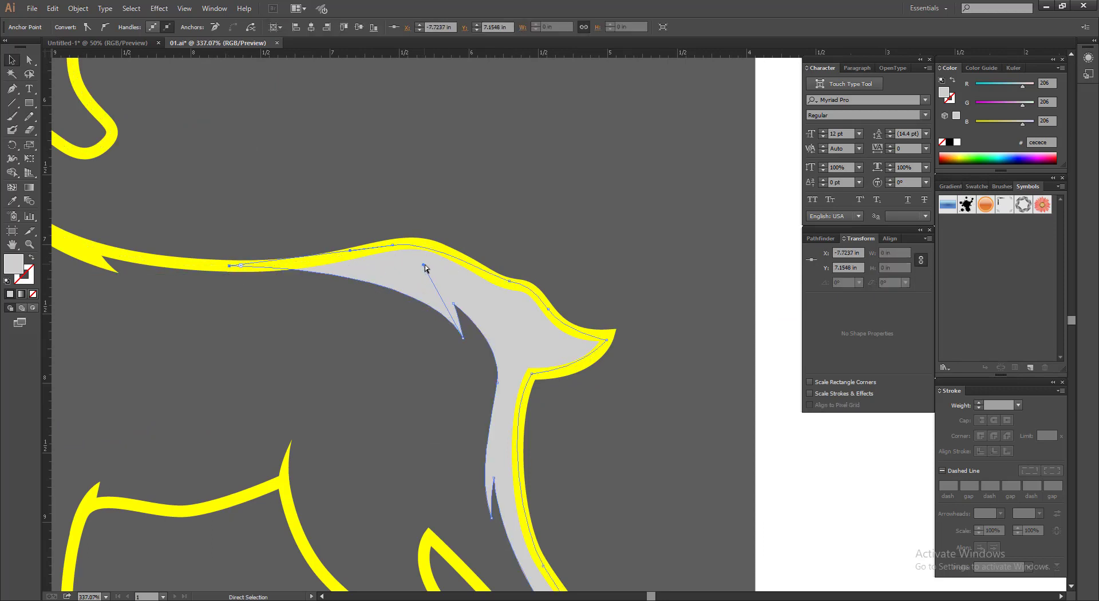
pyautogui.moveTo(423, 264)
pyautogui.mouseDown()
pyautogui.moveTo(437, 255)
pyautogui.moveTo(414, 254)
pyautogui.mouseUp()
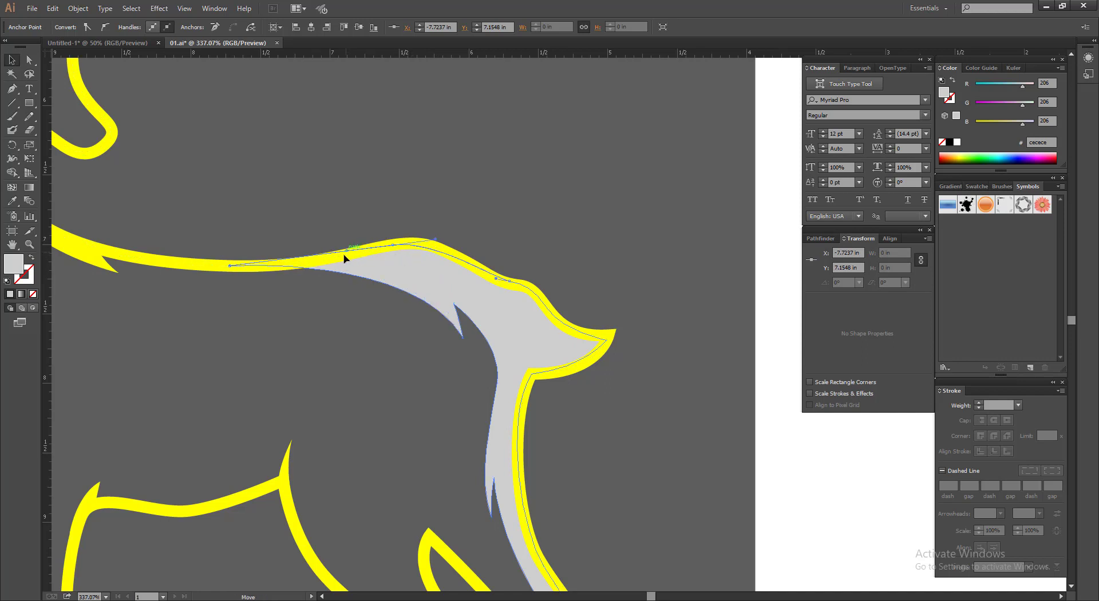
pyautogui.moveTo(344, 254); pyautogui.dragTo(338, 249)
pyautogui.click(360, 239)
# Lengthen the upper handle of the grey shape's thigh anchor to round the curve below the first fur notch.
pyautogui.click(483, 330)
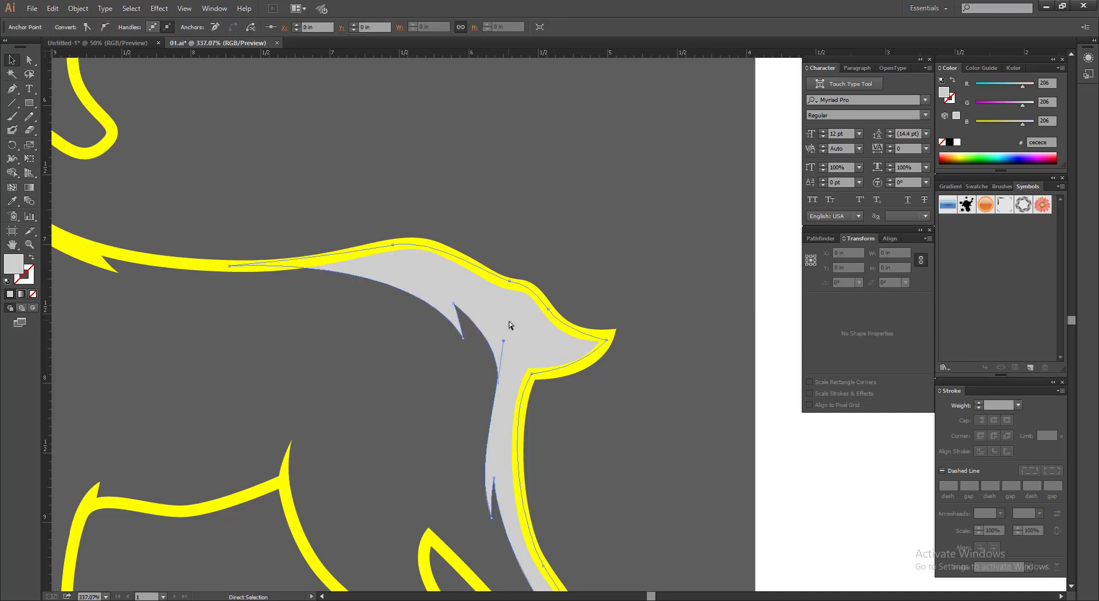
pyautogui.moveTo(503, 341); pyautogui.dragTo(508, 321)
pyautogui.click(511, 225)
pyautogui.scroll(-4, 463, 250)
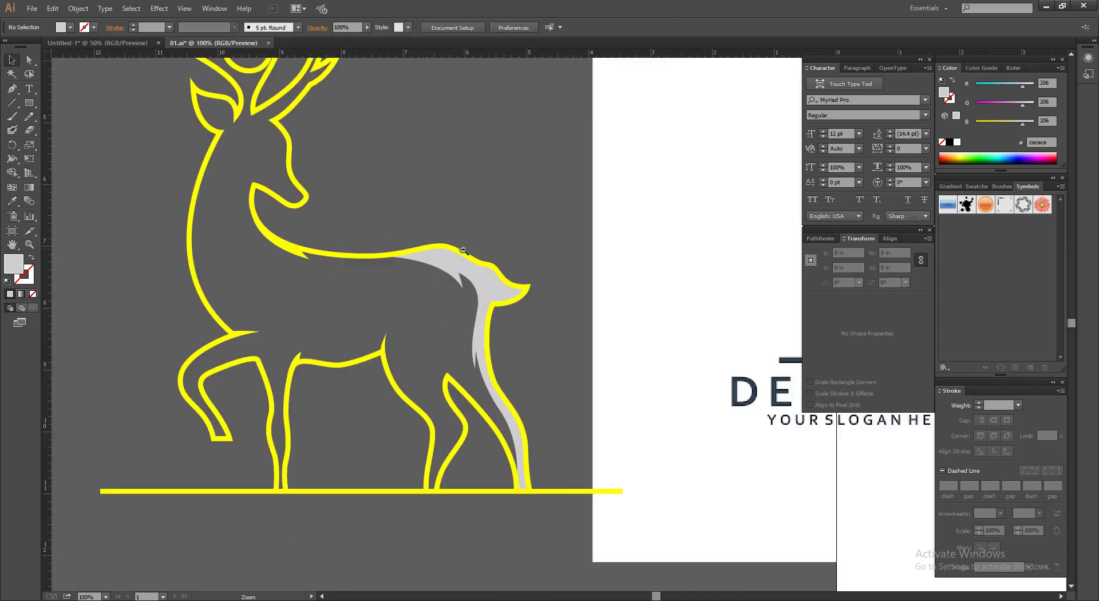
pyautogui.keyDown('ctrl'); pyautogui.keyDown('alt'); pyautogui.click(463, 250); pyautogui.keyUp('alt'); pyautogui.keyUp('ctrl')
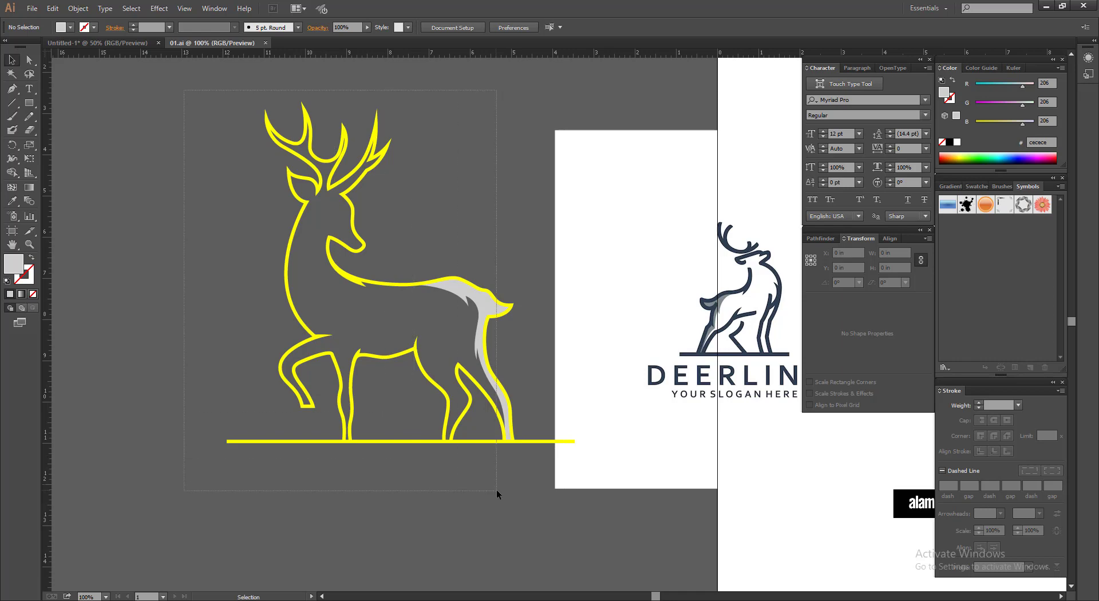
# Select all the deer line art together with its grey shading and ground line, and group it.
pyautogui.moveTo(496, 491); pyautogui.dragTo(496, 489)
pyautogui.click(159, 107)
pyautogui.hotkey('ctrl', 'a')
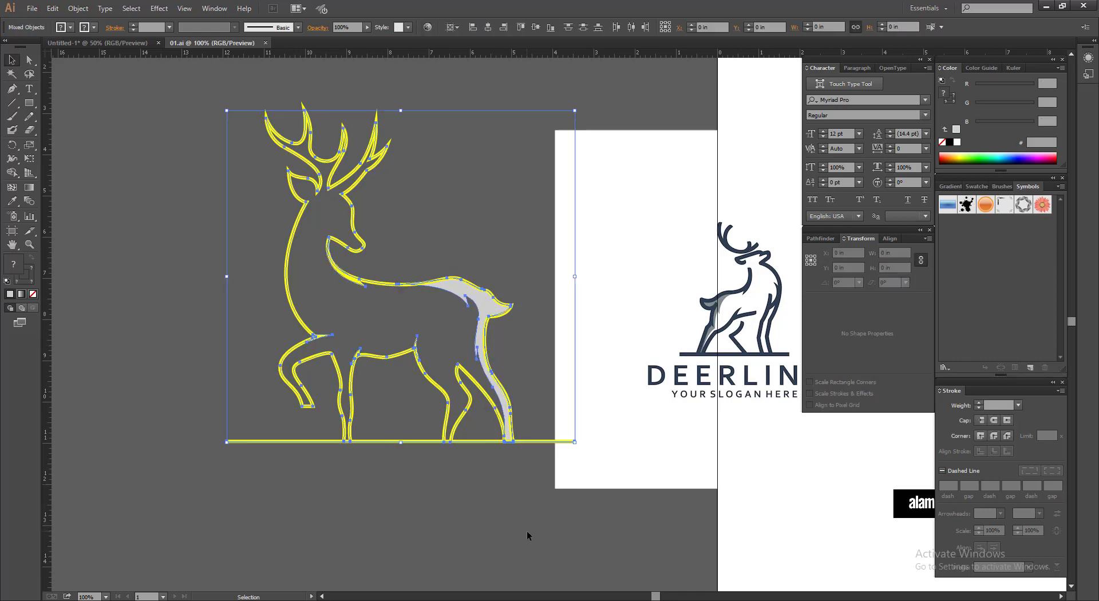
pyautogui.hotkey('ctrl', 'g')
pyautogui.hotkey('ctrl', '-')
pyautogui.hotkey('ctrl', '-')
pyautogui.hotkey('ctrl', '-')
pyautogui.moveTo(372, 383); pyautogui.dragTo(296, 386)
pyautogui.click(458, 329)
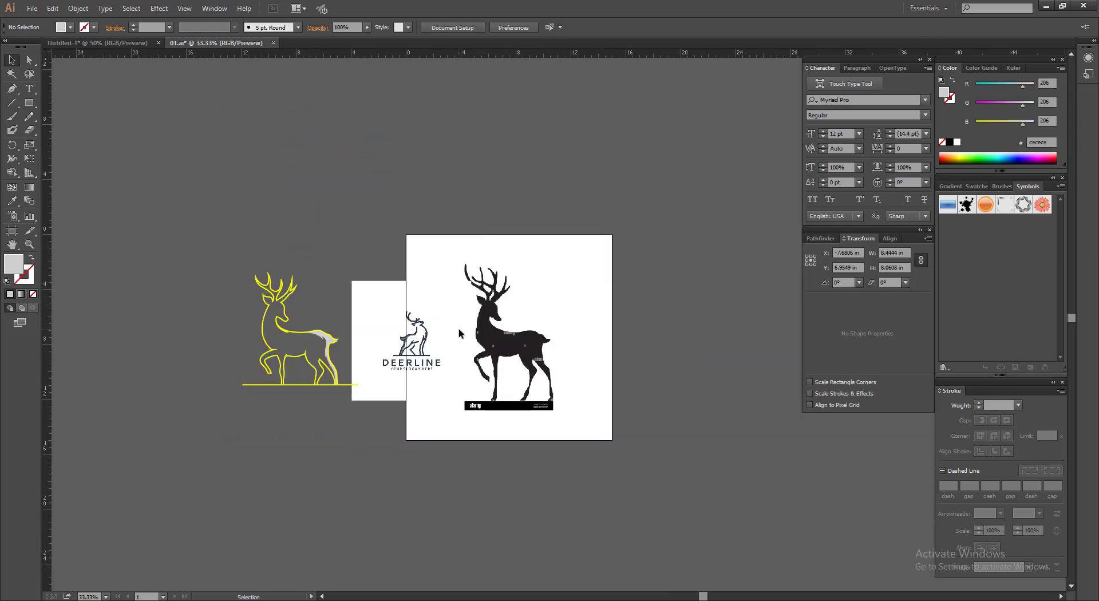
# Unlock the two reference images and move them together off the artboard, into the empty area below it.
pyautogui.hotkey('ctrl', 'alt', '2')
pyautogui.click(678, 349)
pyautogui.moveTo(521, 299); pyautogui.dragTo(400, 392)
pyautogui.moveTo(401, 325); pyautogui.dragTo(404, 527)
# Centre the deer group horizontally and vertically on the artboard and scale it down proportionally about its centre to about 5.56 in wide.
pyautogui.click(305, 358)
pyautogui.click(338, 356)
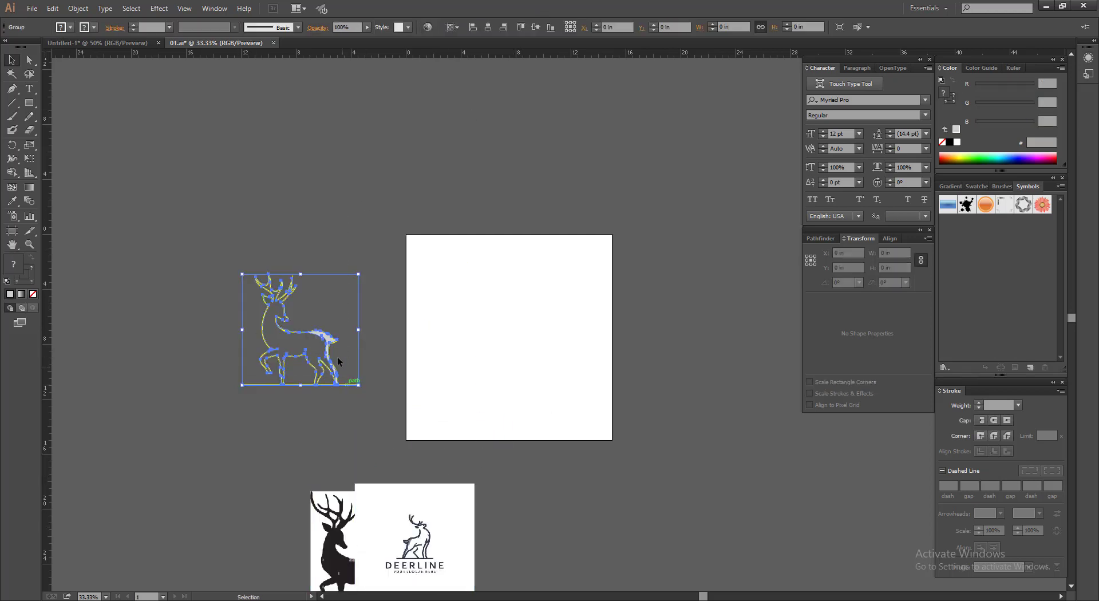
pyautogui.click(488, 27)
pyautogui.click(536, 27)
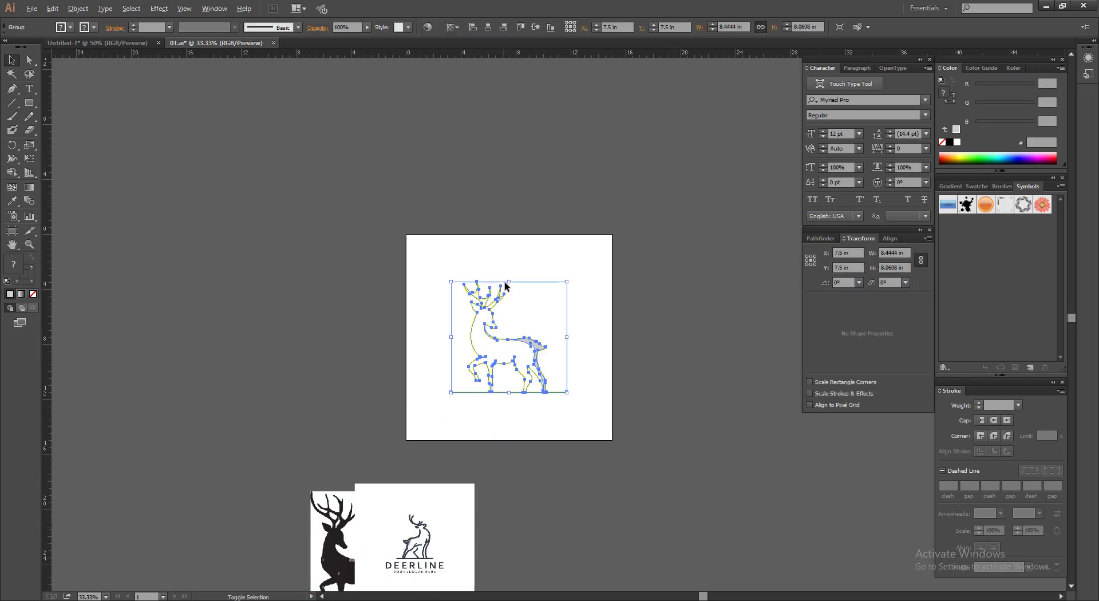
pyautogui.moveTo(509, 283); pyautogui.dragTo(509, 300)
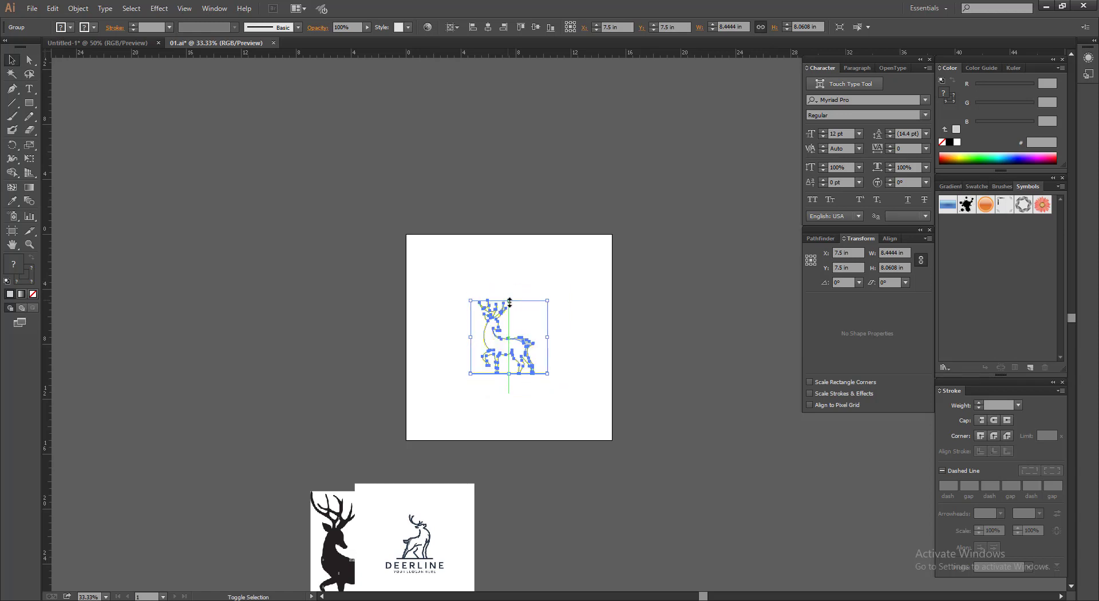
pyautogui.click(430, 308)
# Select all the deer's yellow strokes with the Magic Wand and recolour them with navy #2f3e52 sampled from the reference logo.
pyautogui.moveTo(423, 285); pyautogui.dragTo(672, 357)
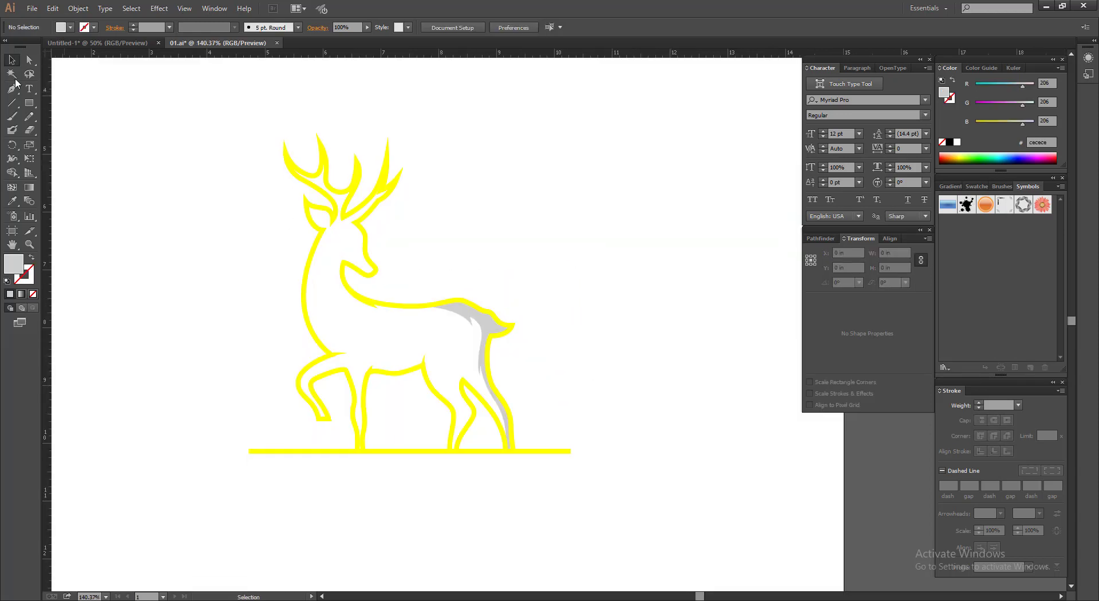
pyautogui.click(362, 183)
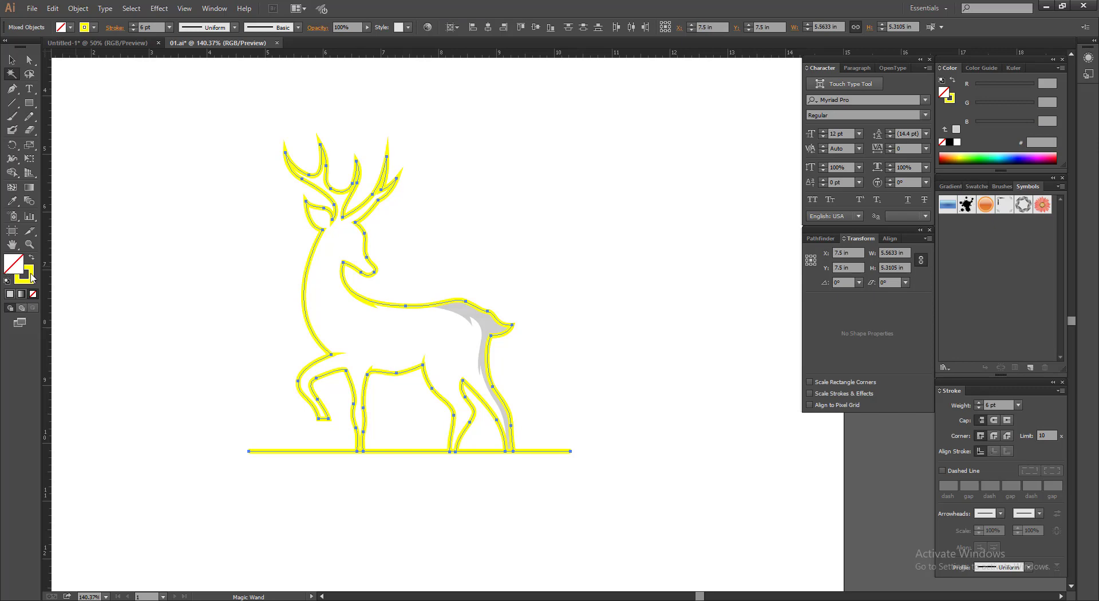
pyautogui.doubleClick(32, 278)
pyautogui.click(668, 248)
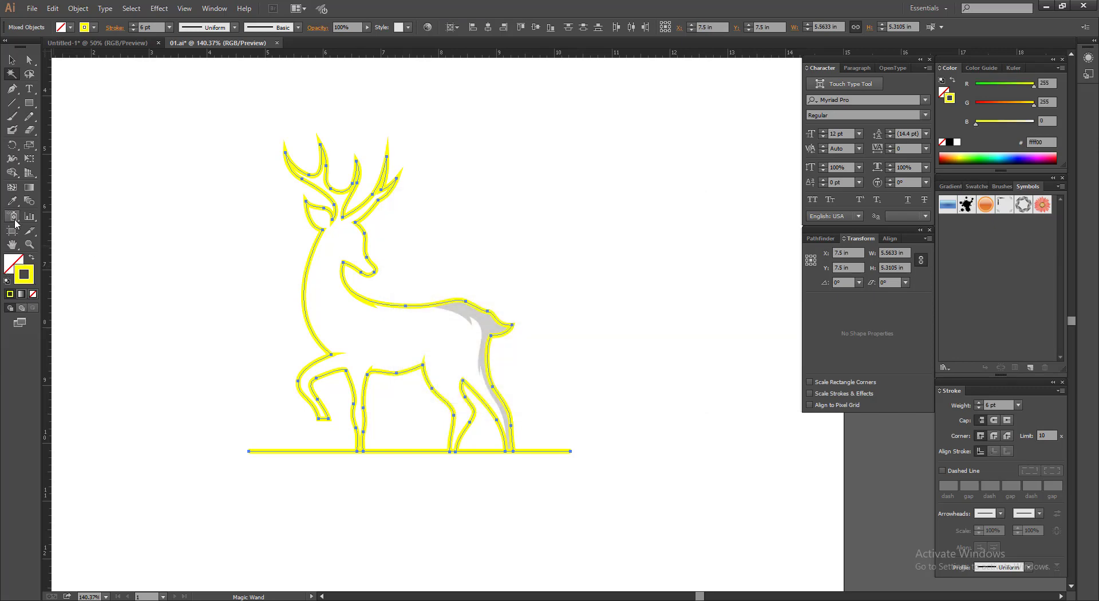
pyautogui.keyDown('alt'); pyautogui.click(276, 294); pyautogui.keyUp('alt')
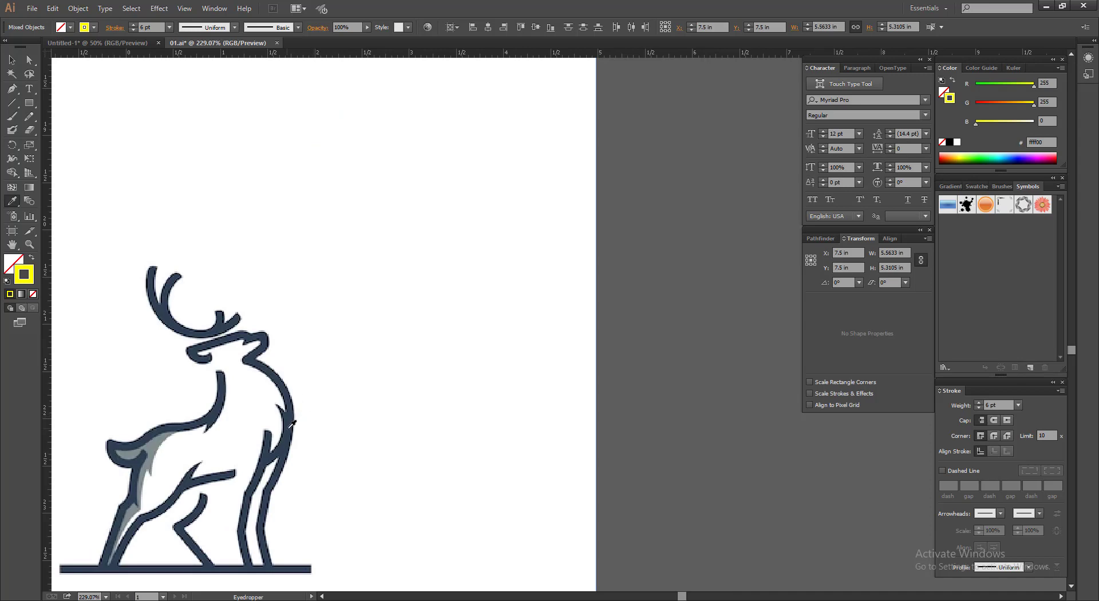
pyautogui.click(289, 429)
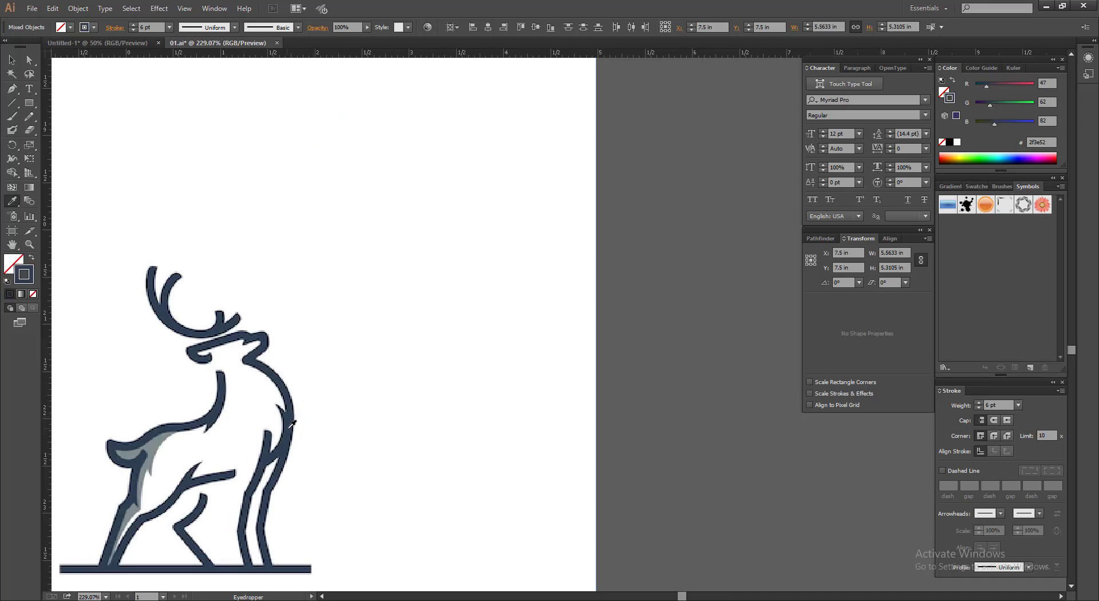
pyautogui.click(12, 60)
pyautogui.scroll(-3, 401, 221)
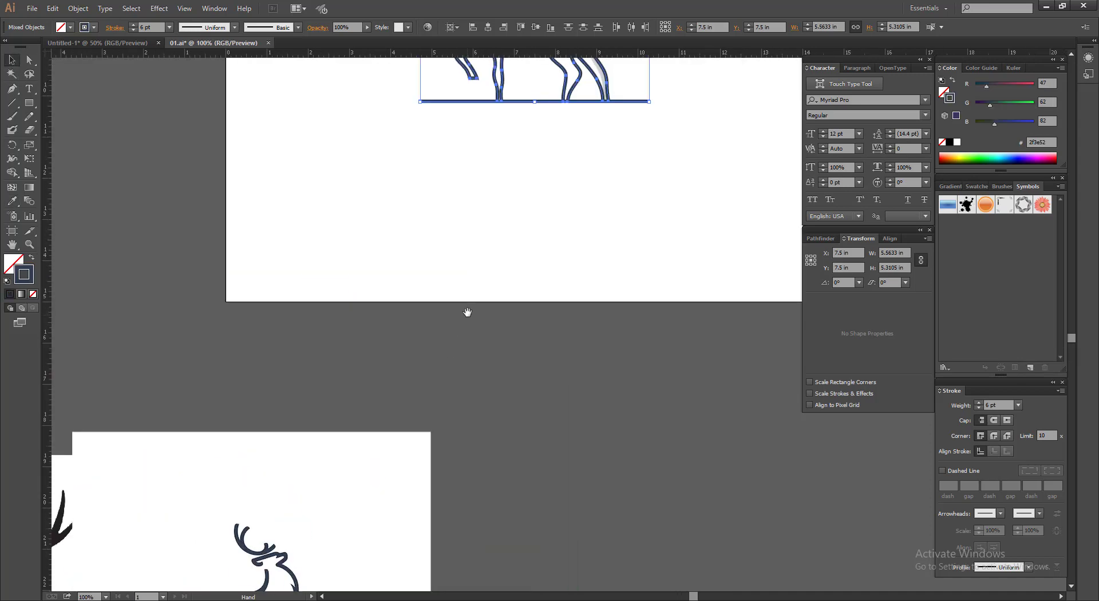
pyautogui.click(164, 115)
# Select the yellow accent shapes at the neck, chest and belly with the Magic Wand and fill them with the outline's navy #2f3e52.
pyautogui.scroll(2, 390, 133)
pyautogui.moveTo(654, 315); pyautogui.dragTo(637, 333)
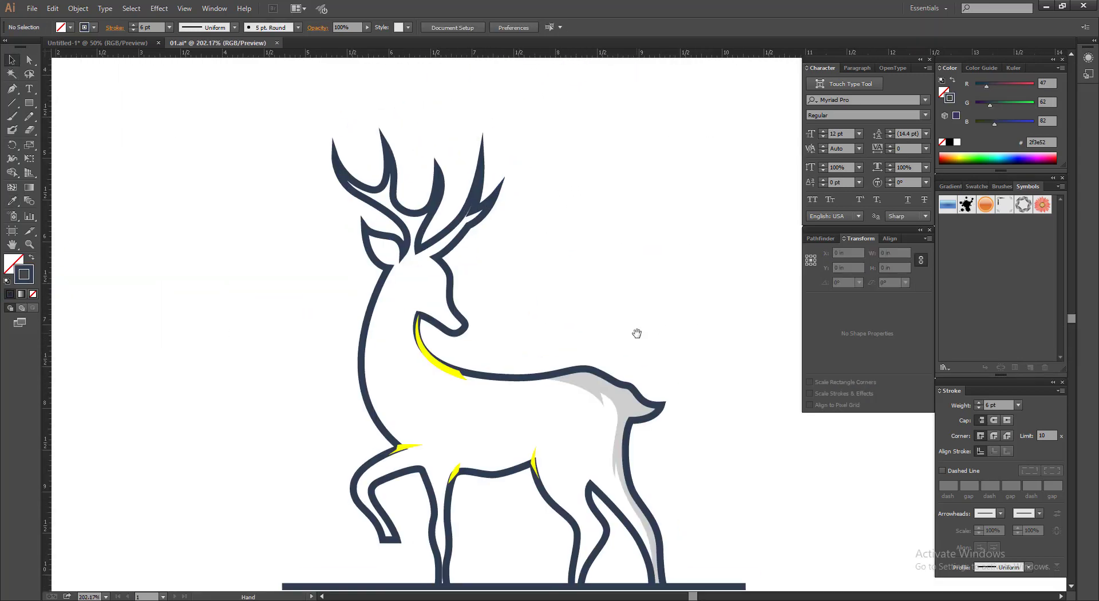
pyautogui.moveTo(458, 157); pyautogui.dragTo(511, 197)
pyautogui.click(519, 185)
pyautogui.moveTo(449, 388); pyautogui.dragTo(438, 349)
pyautogui.click(423, 316)
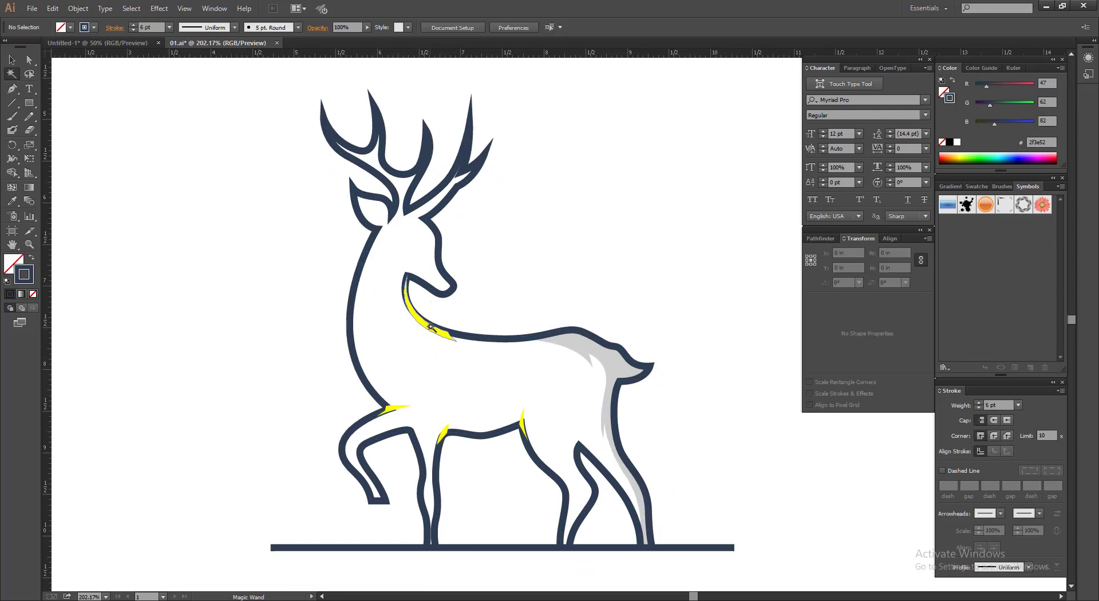
pyautogui.click(11, 88)
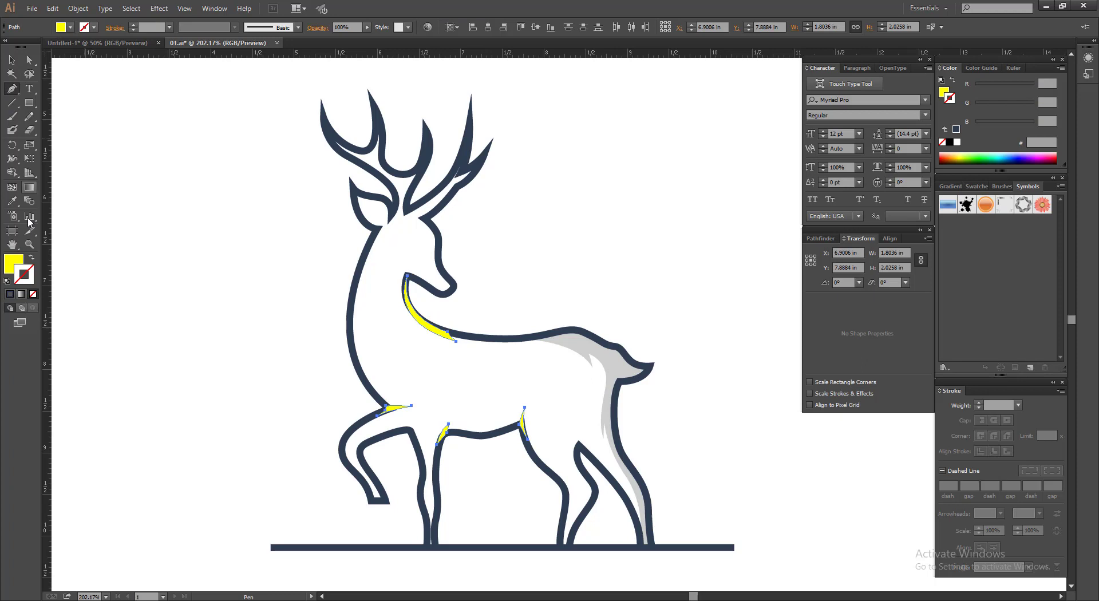
pyautogui.click(21, 261)
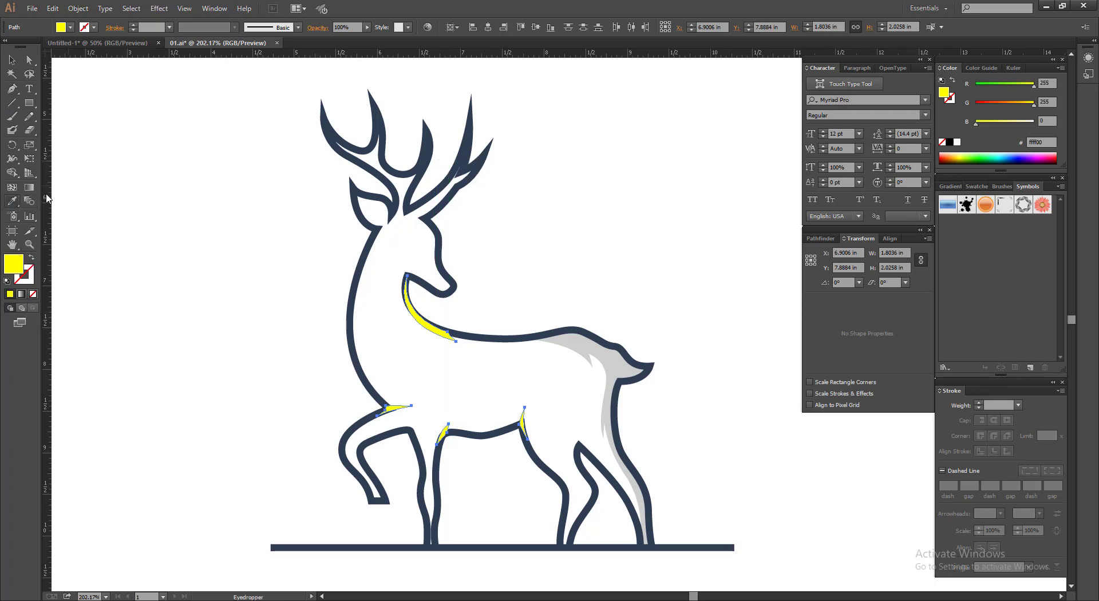
pyautogui.click(472, 156)
pyautogui.click(12, 59)
pyautogui.click(321, 196)
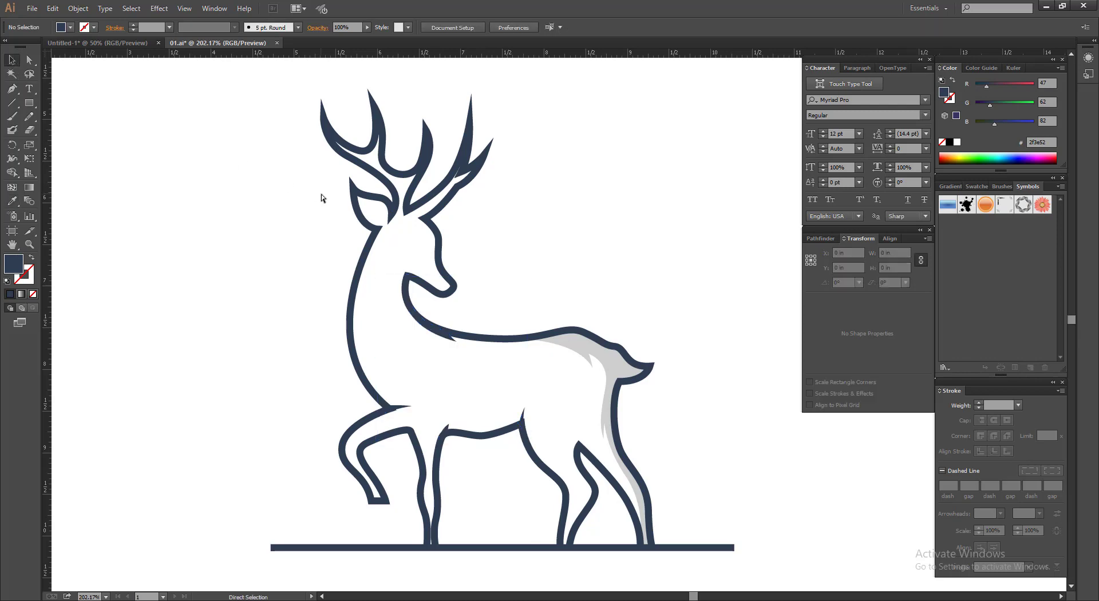
# Select the light grey shading shape along the deer's rump, tail and hind leg.
pyautogui.hotkey('ctrl', '1')
pyautogui.press('z')
pyautogui.moveTo(238, 206)
pyautogui.mouseDown()
pyautogui.moveTo(651, 366)
pyautogui.moveTo(724, 384)
pyautogui.mouseUp()
pyautogui.press('a')
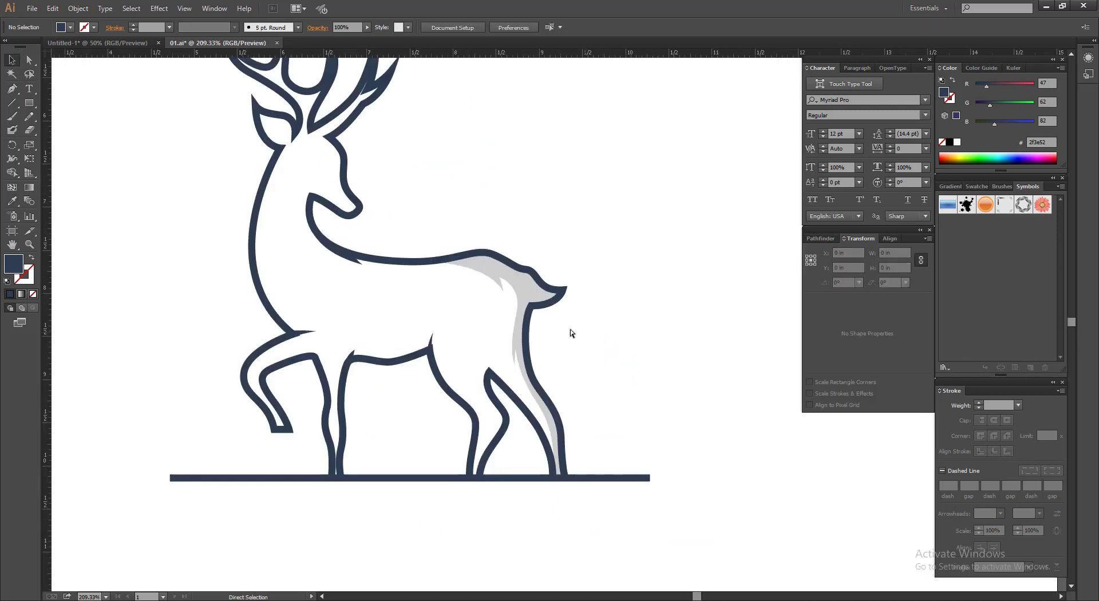
pyautogui.click(525, 288)
pyautogui.press('v')
pyautogui.doubleClick(13, 264)
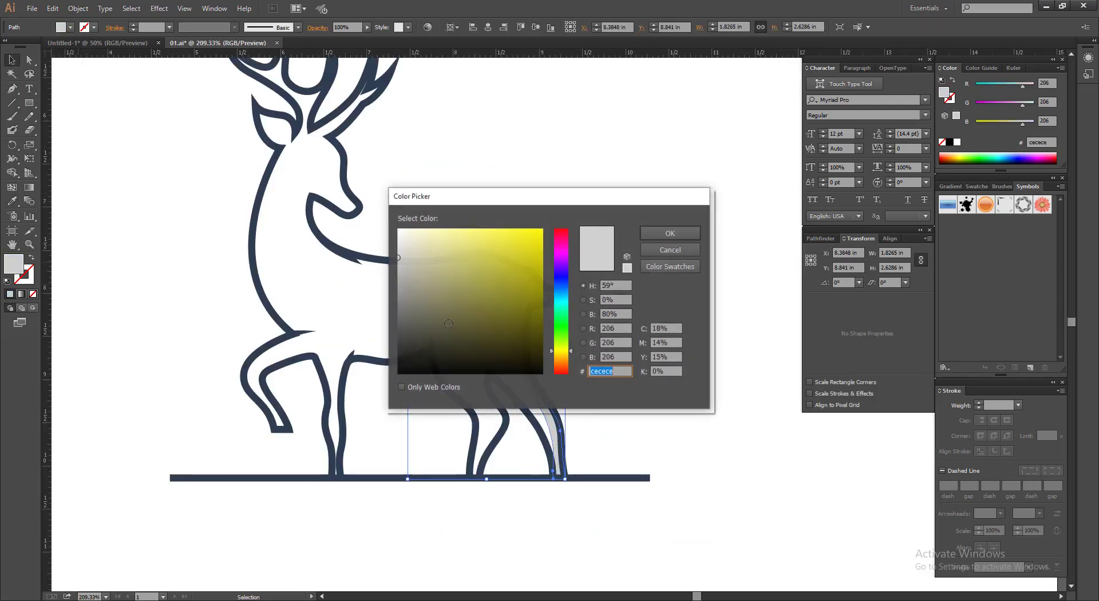
pyautogui.click(394, 279)
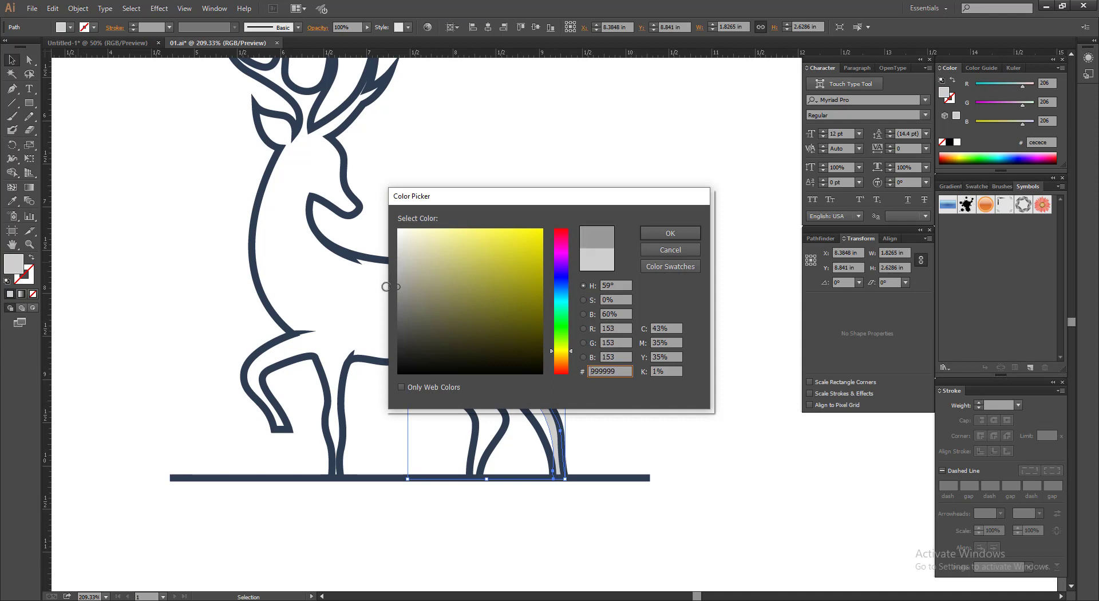
pyautogui.click(664, 250)
# Fill the rump shading with navy sampled from the outline, then lighten it to grey-blue #7d848c and deselect it.
pyautogui.press('i')
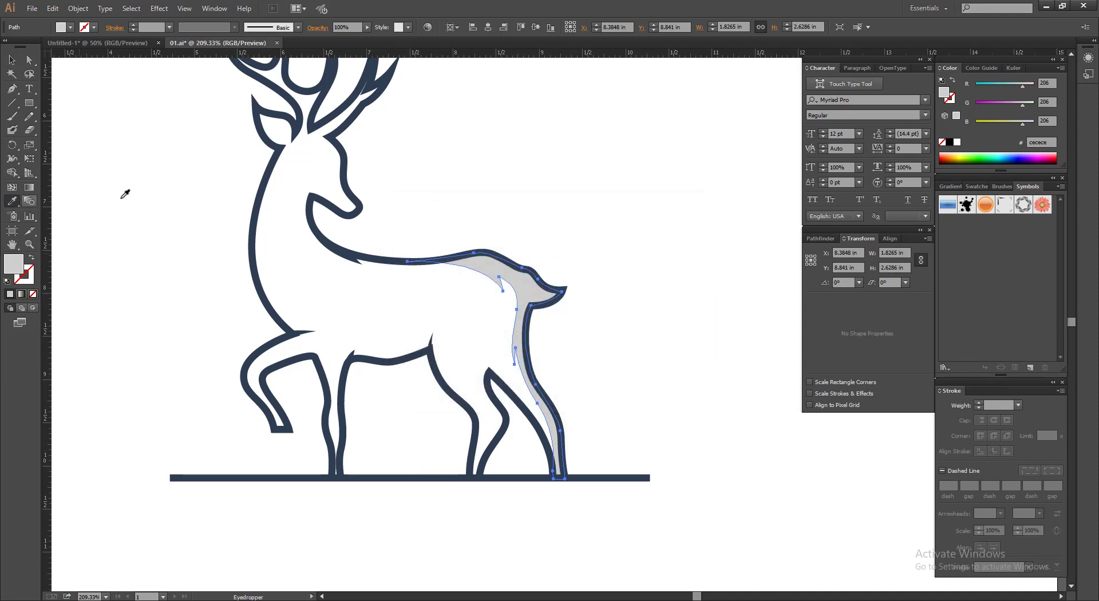
pyautogui.click(344, 204)
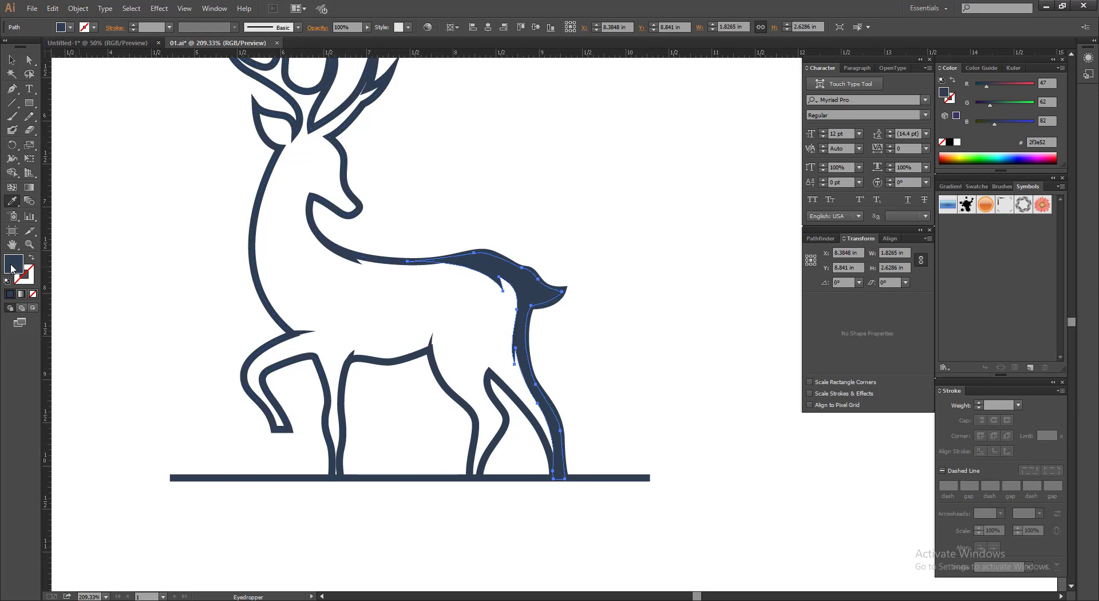
pyautogui.doubleClick(13, 263)
pyautogui.moveTo(452, 325); pyautogui.dragTo(416, 297)
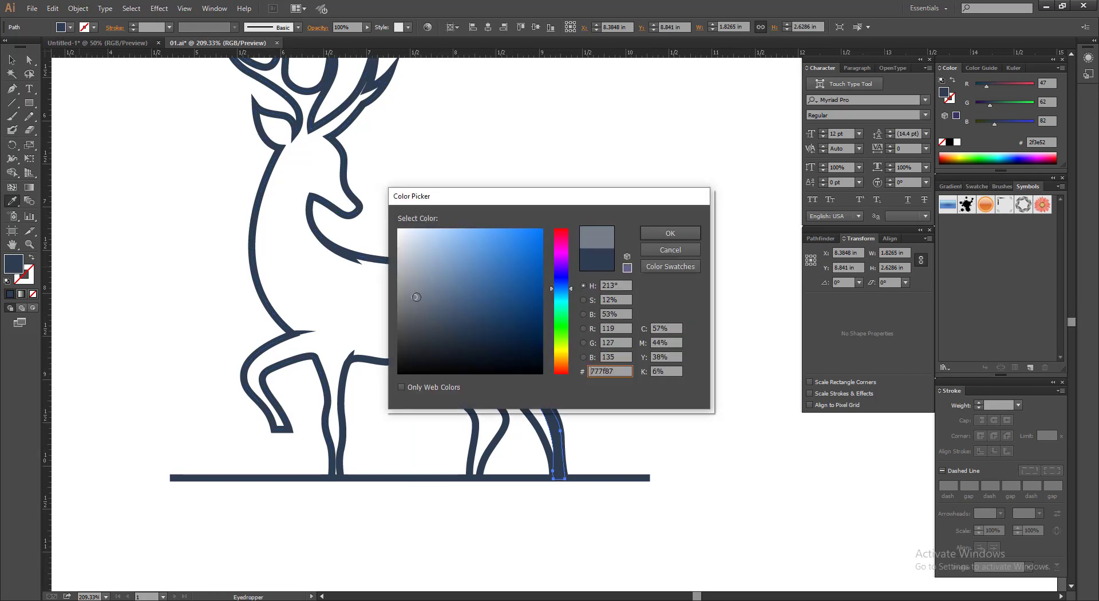
pyautogui.click(661, 232)
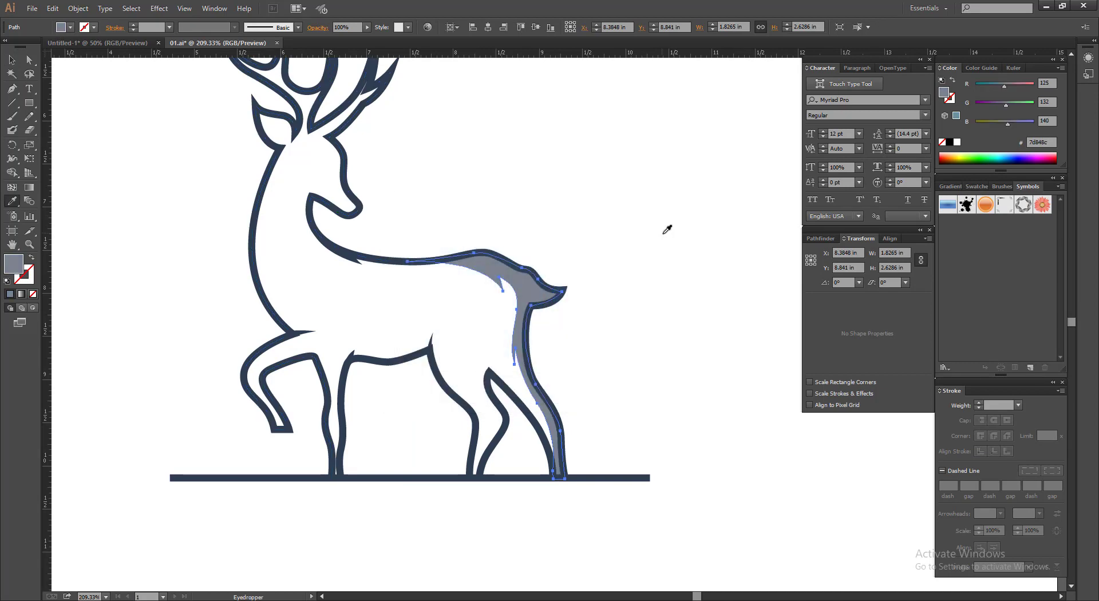
pyautogui.click(12, 60)
pyautogui.click(125, 106)
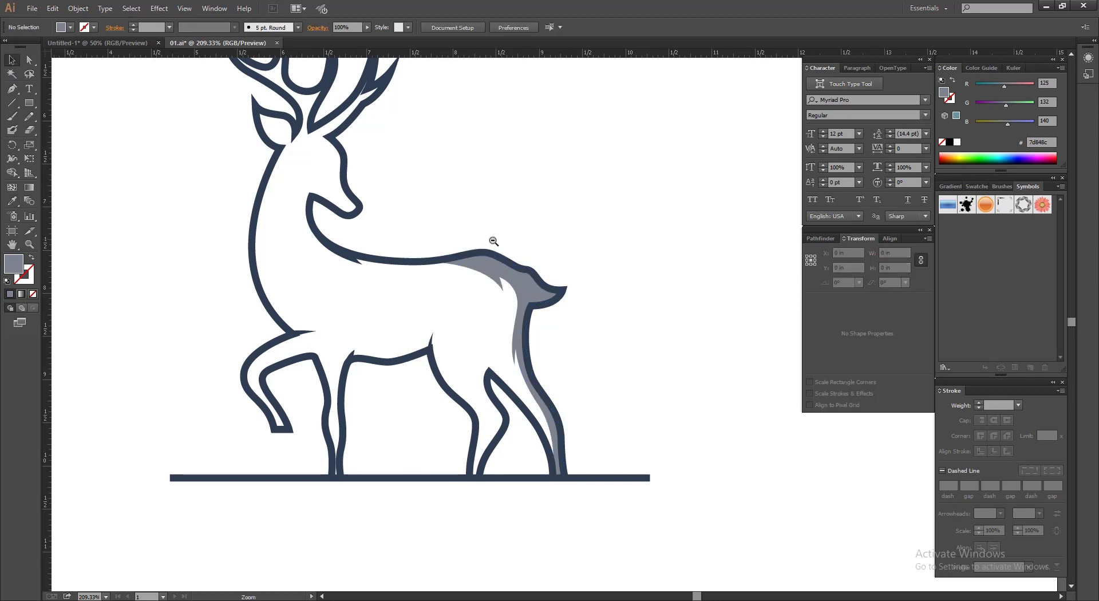
# Reshape the lower curve of the pointed navy accent where the chest meets the raised foreleg by adjusting its tip's handle.
pyautogui.scroll(-4, 493, 241)
pyautogui.moveTo(560, 231); pyautogui.dragTo(502, 259)
pyautogui.moveTo(307, 160); pyautogui.dragTo(479, 319)
pyautogui.moveTo(323, 195); pyautogui.dragTo(522, 400)
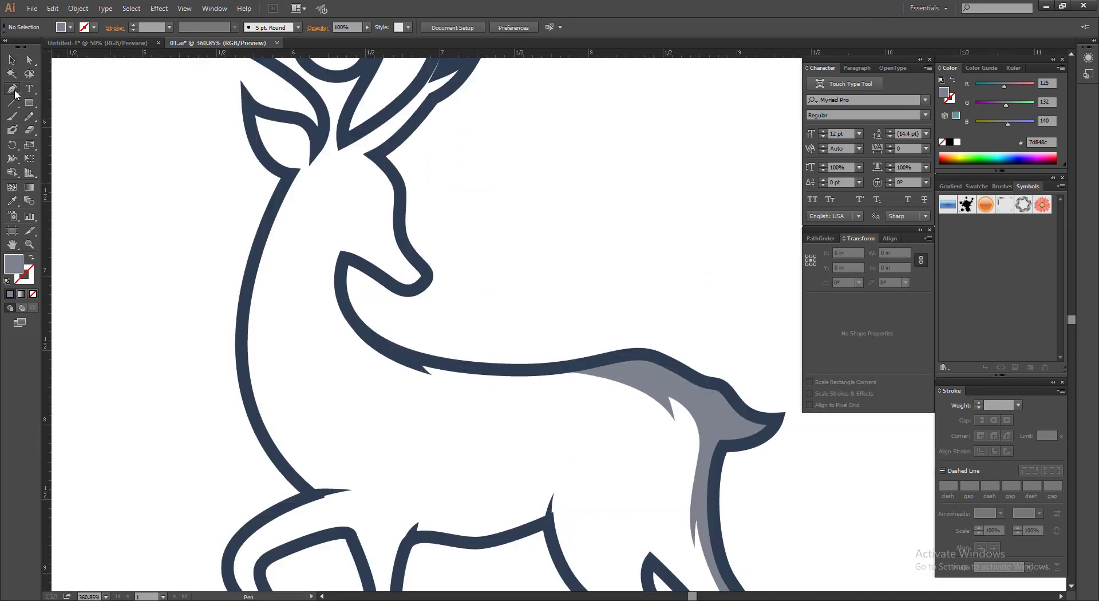
pyautogui.moveTo(257, 369); pyautogui.dragTo(531, 424)
pyautogui.moveTo(333, 364); pyautogui.dragTo(384, 453)
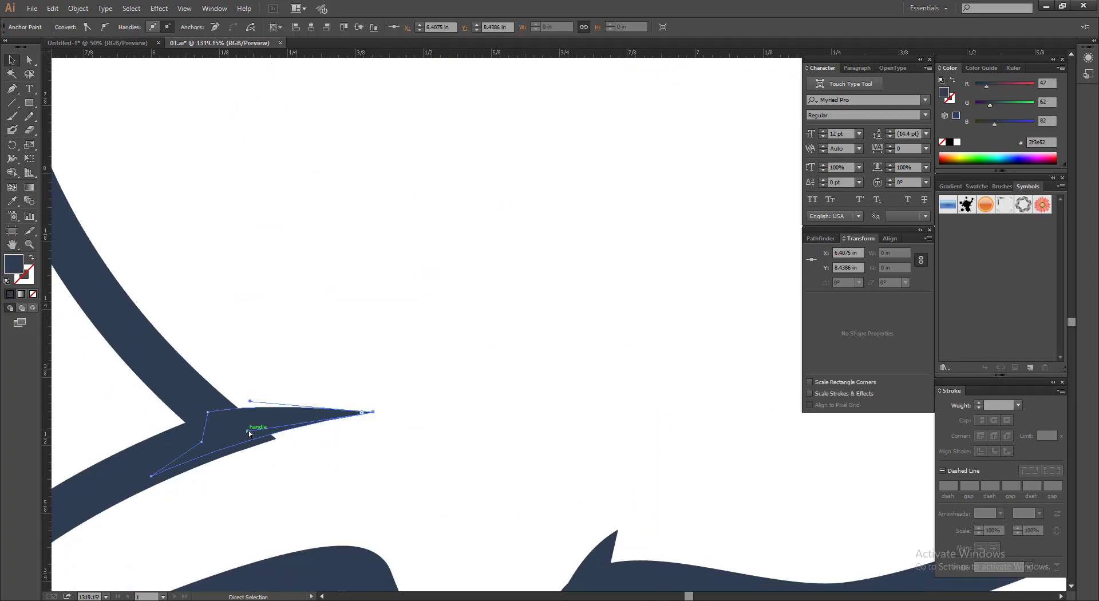
pyautogui.moveTo(250, 434); pyautogui.dragTo(247, 446)
pyautogui.click(384, 454)
pyautogui.scroll(-5, 388, 443)
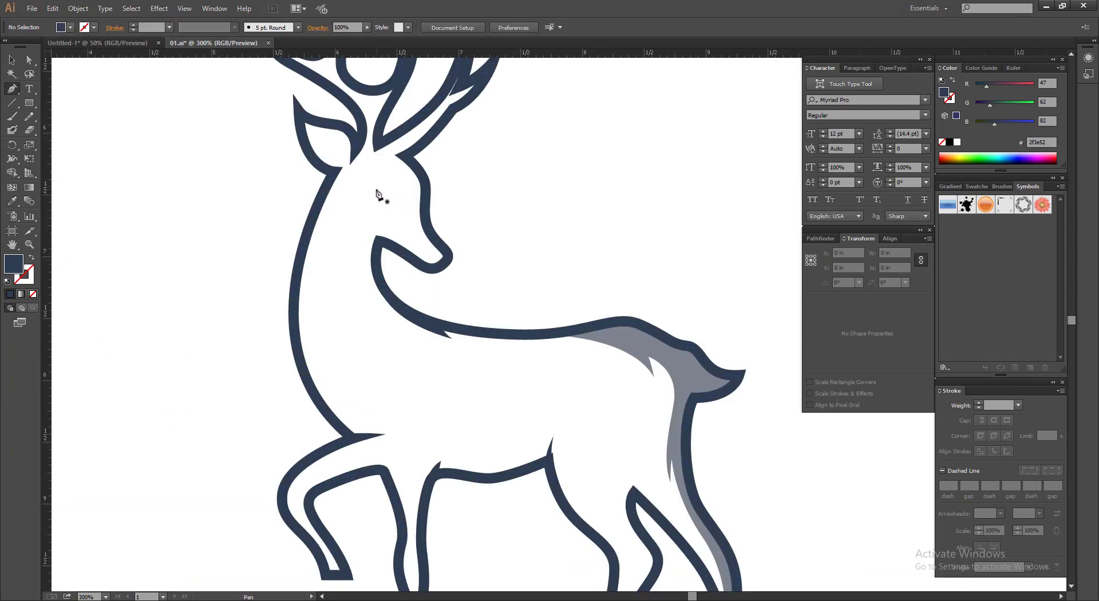
# Start a Pen path for the neck shading on the neck outline just below the ear.
pyautogui.moveTo(257, 90); pyautogui.dragTo(692, 350)
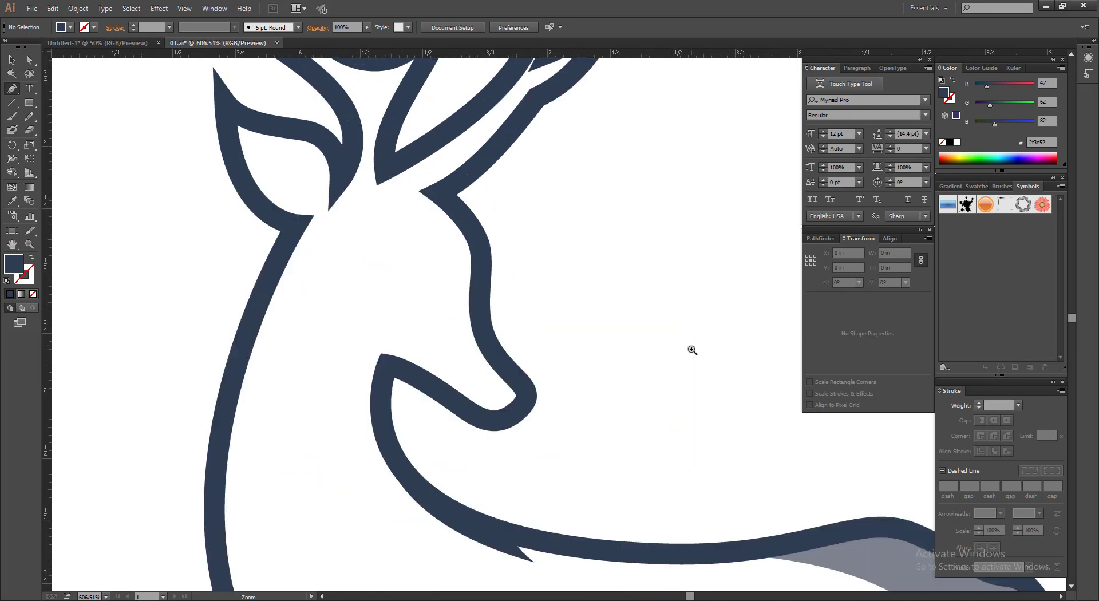
pyautogui.click(298, 226)
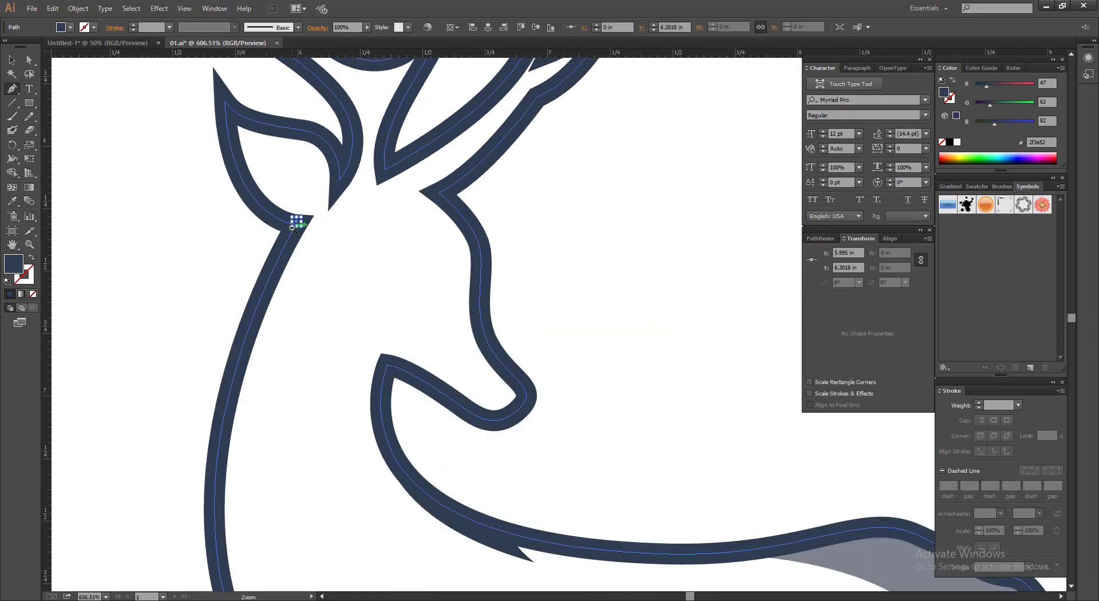
pyautogui.scroll(-4, 300, 275)
pyautogui.scroll(1, 304, 327)
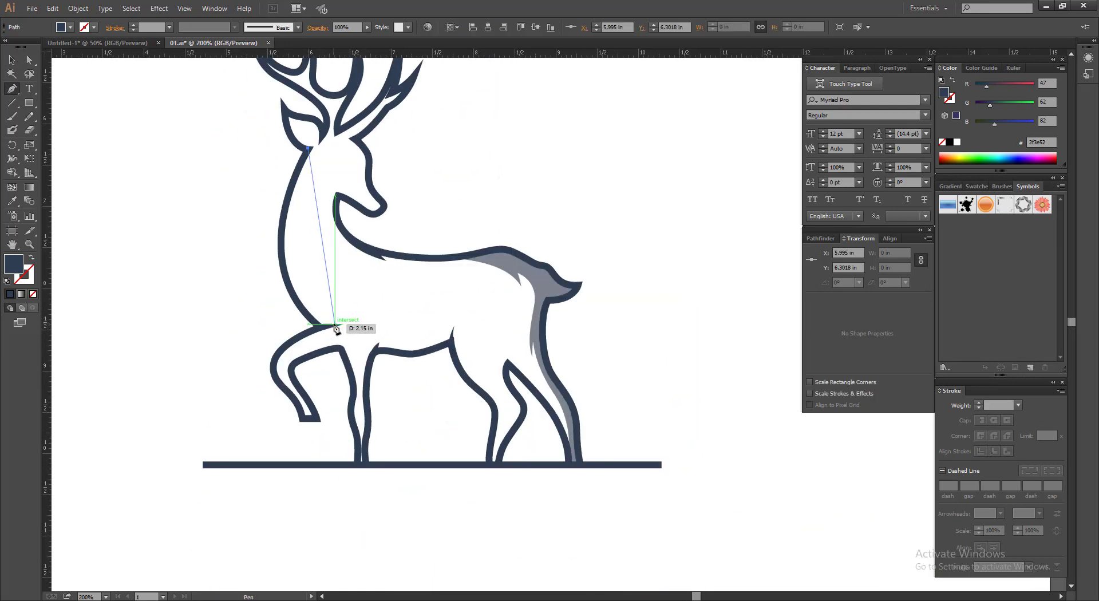
pyautogui.moveTo(334, 324); pyautogui.dragTo(413, 384)
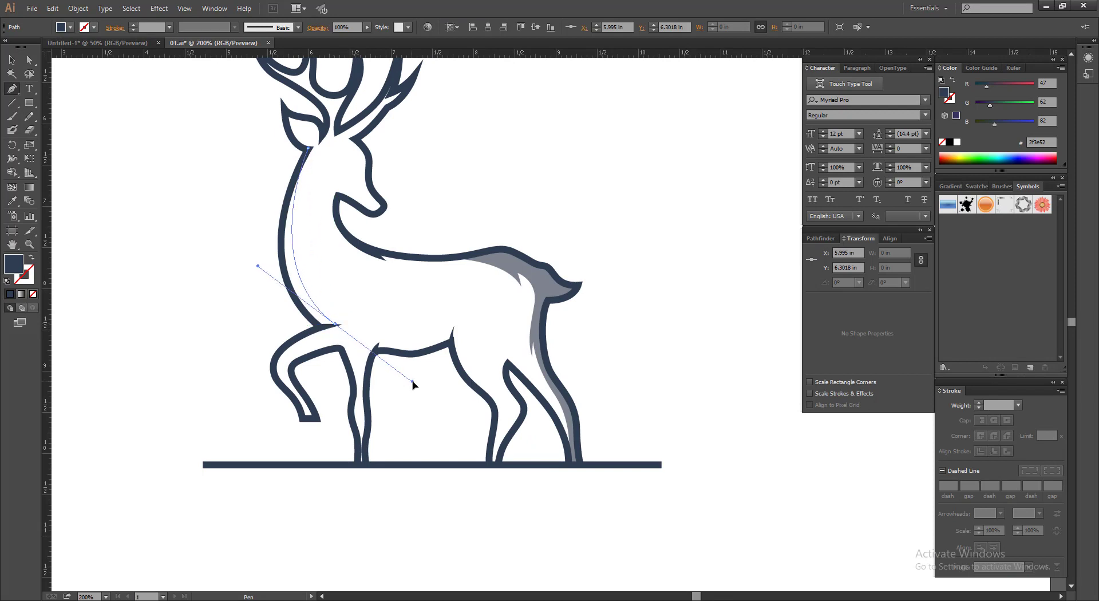
pyautogui.click(334, 324)
pyautogui.moveTo(249, 235); pyautogui.dragTo(710, 426)
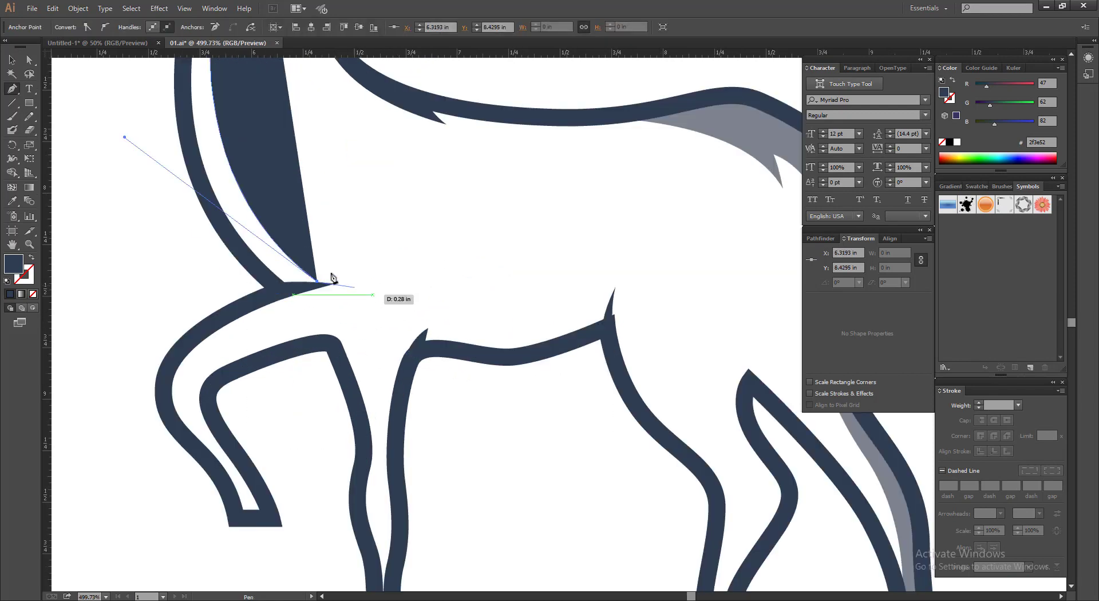
pyautogui.moveTo(274, 294); pyautogui.dragTo(308, 502)
pyautogui.moveTo(298, 285); pyautogui.dragTo(347, 168)
pyautogui.hotkey('ctrl', 'z')
pyautogui.hotkey('ctrl', 'z')
pyautogui.hotkey('ctrl', 'z')
pyautogui.hotkey('ctrl', 'z')
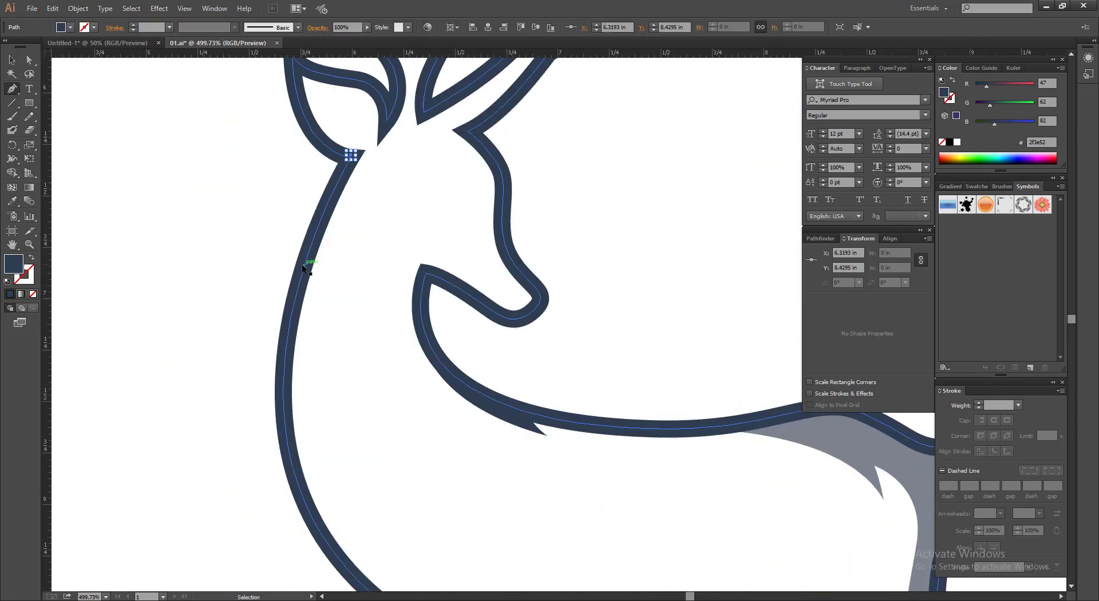
# Swap the fill and stroke, then draw the neck shading's inner edge curving down from below the ear to a sharp notch partway down.
pyautogui.click(31, 259)
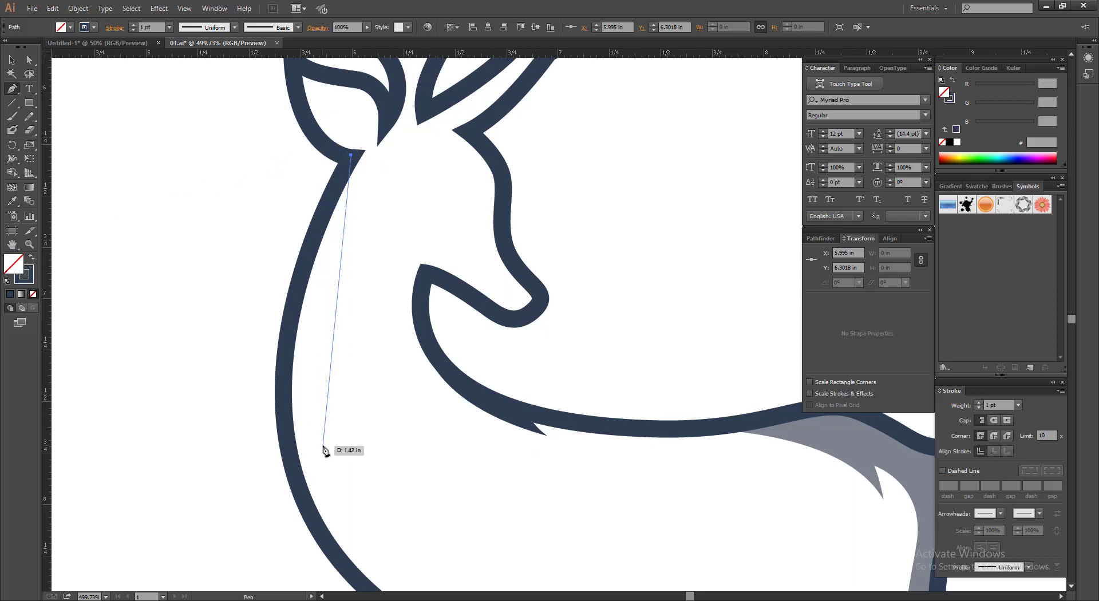
pyautogui.scroll(-2, 323, 380)
pyautogui.moveTo(326, 415); pyautogui.dragTo(351, 496)
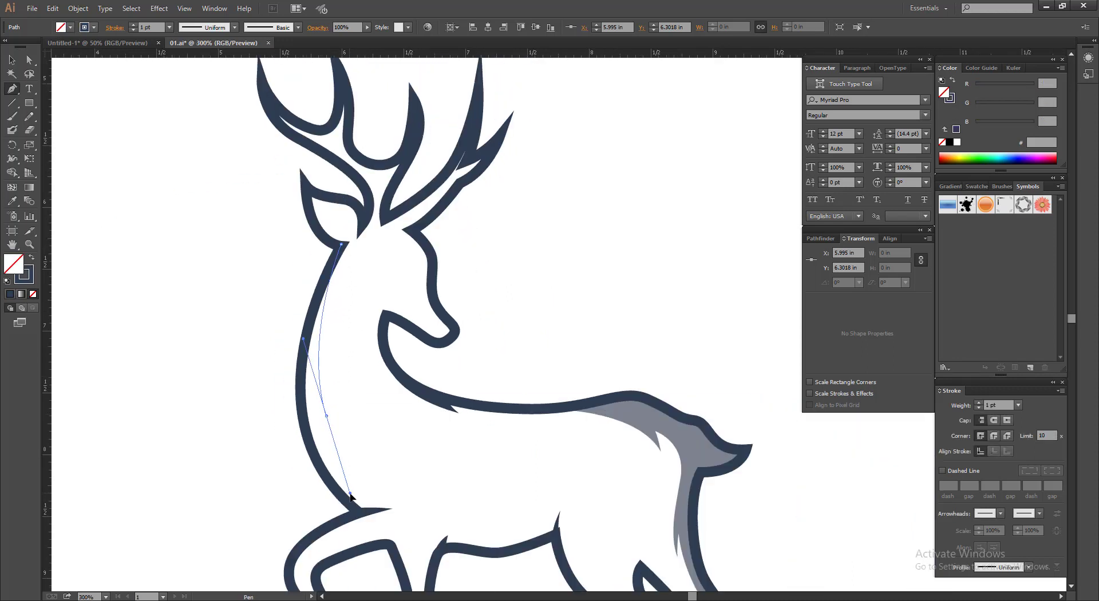
pyautogui.moveTo(320, 407); pyautogui.dragTo(319, 403)
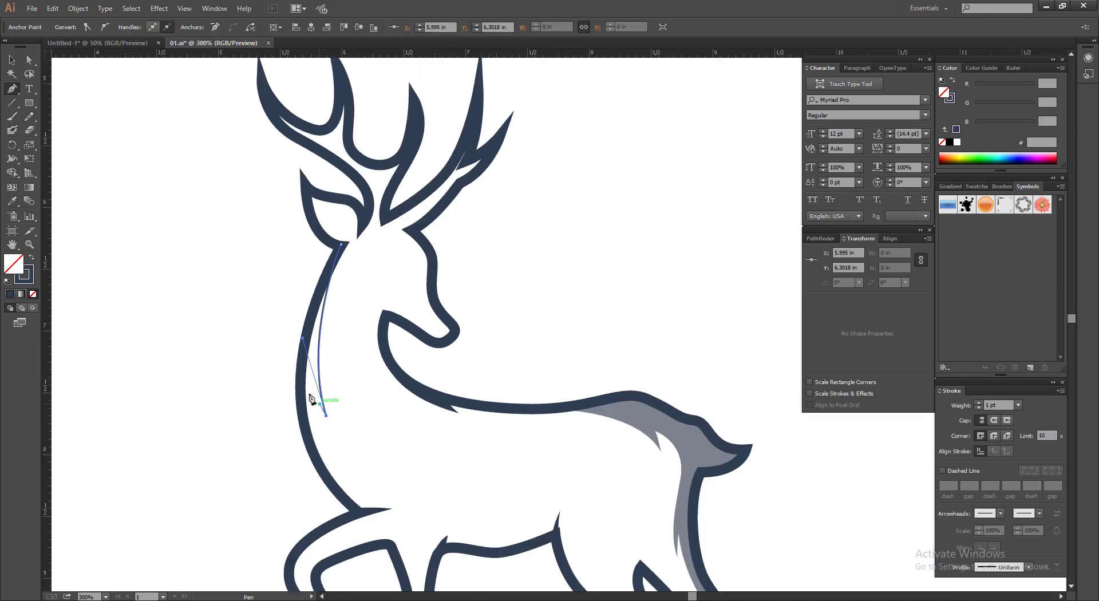
pyautogui.moveTo(257, 330); pyautogui.dragTo(537, 503)
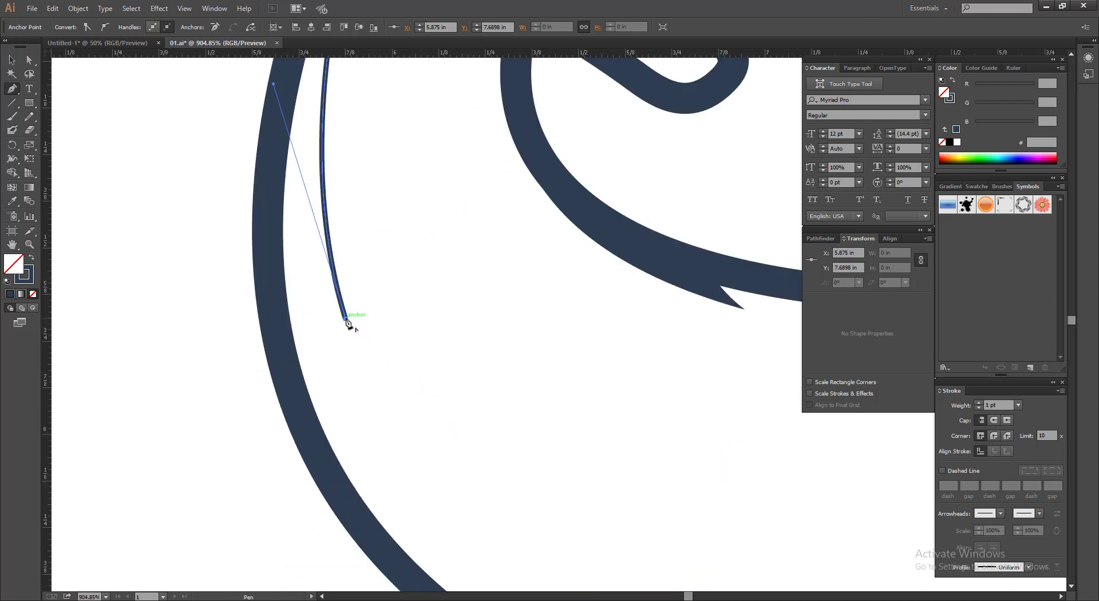
pyautogui.moveTo(345, 319); pyautogui.dragTo(319, 273)
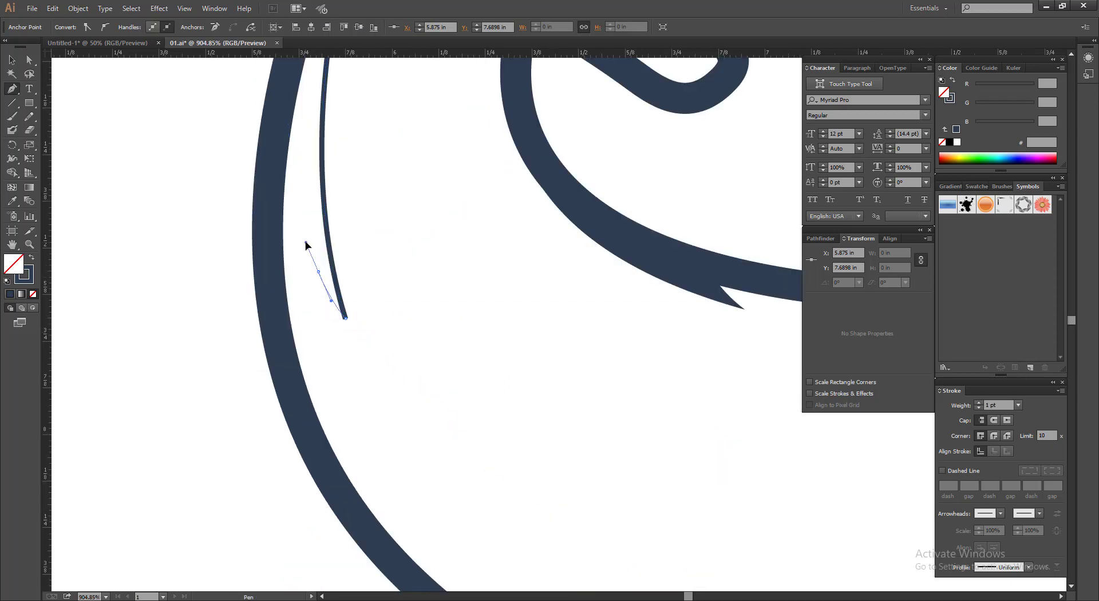
pyautogui.moveTo(338, 387); pyautogui.dragTo(330, 367)
pyautogui.moveTo(395, 432); pyautogui.dragTo(351, 304)
pyautogui.keyDown('ctrl'); pyautogui.keyDown('alt'); pyautogui.click(359, 334); pyautogui.keyUp('alt'); pyautogui.keyUp('ctrl')
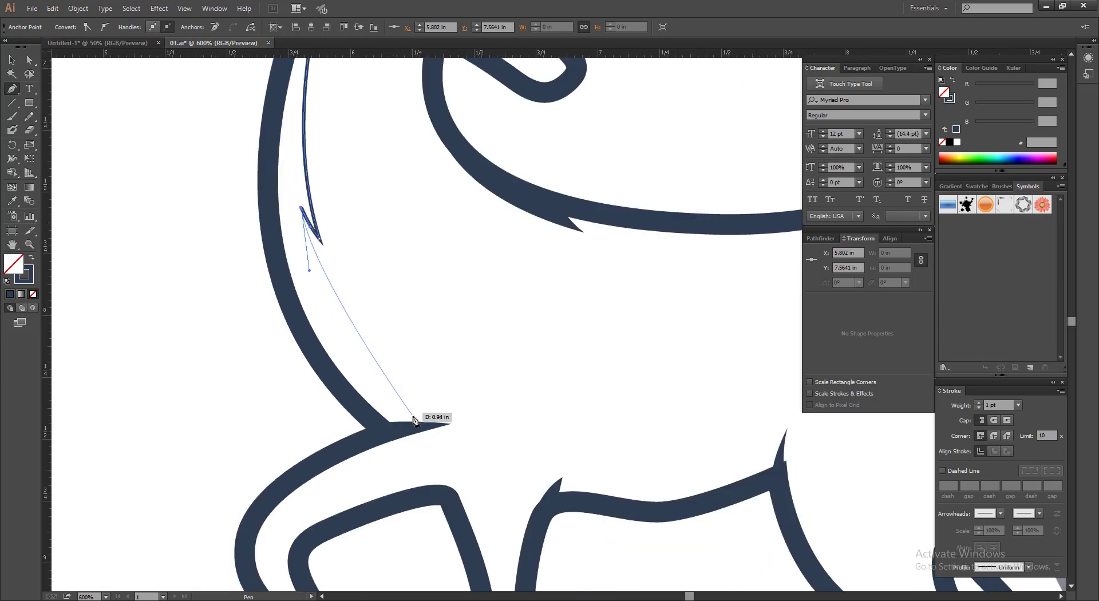
# Continue the shading path from the notch to the chest accent, then follow the neck outline back up and close it below the ear.
pyautogui.moveTo(430, 426); pyautogui.dragTo(499, 468)
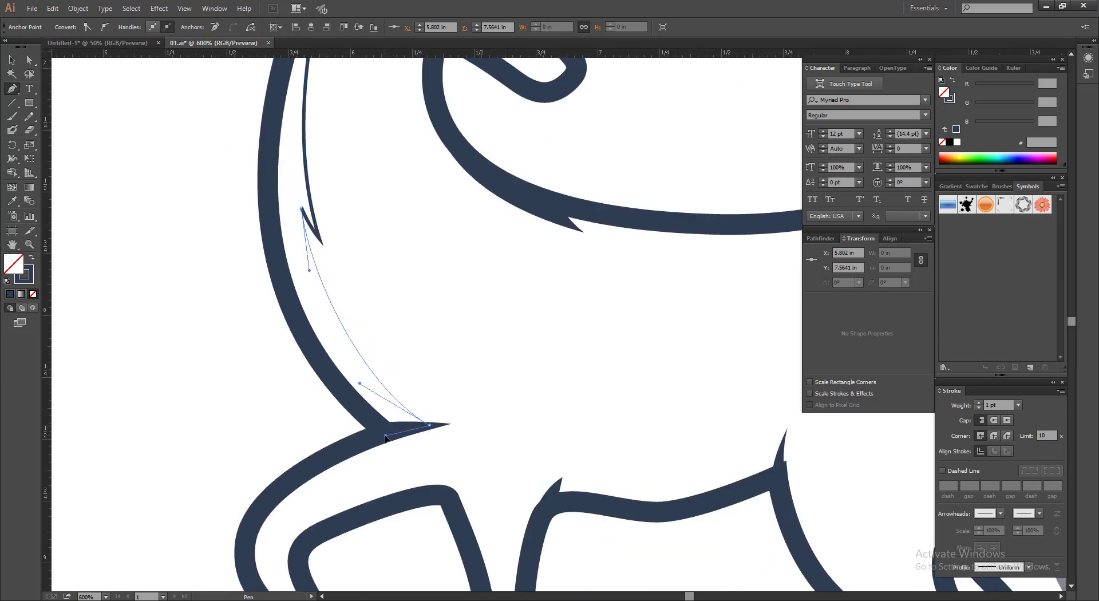
pyautogui.click(280, 285)
pyautogui.moveTo(297, 254); pyautogui.dragTo(340, 515)
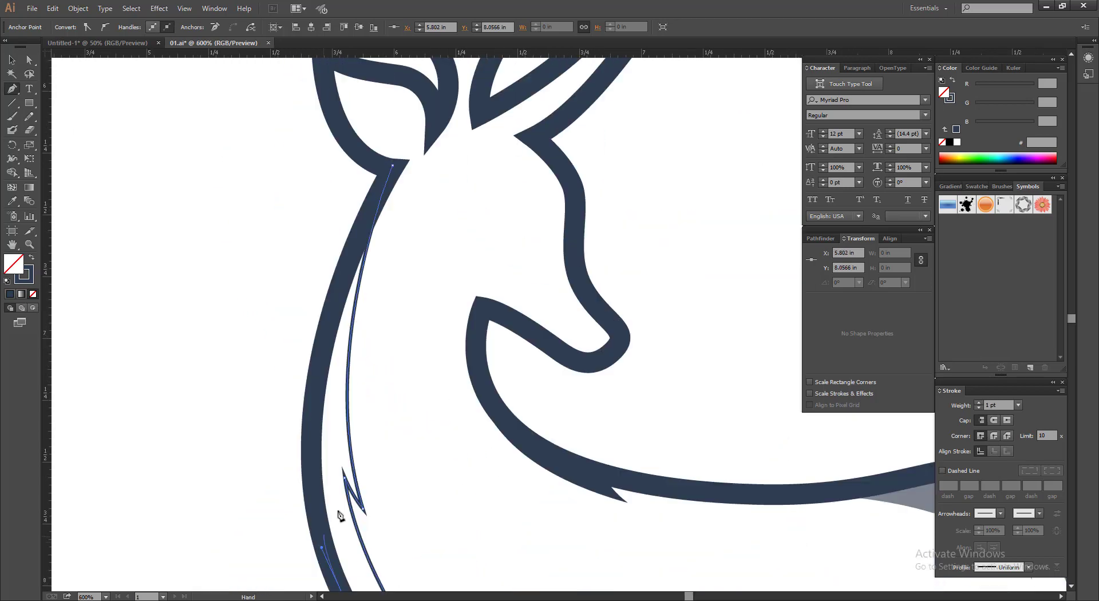
pyautogui.moveTo(337, 296); pyautogui.dragTo(393, 165)
pyautogui.scroll(-2, 659, 399)
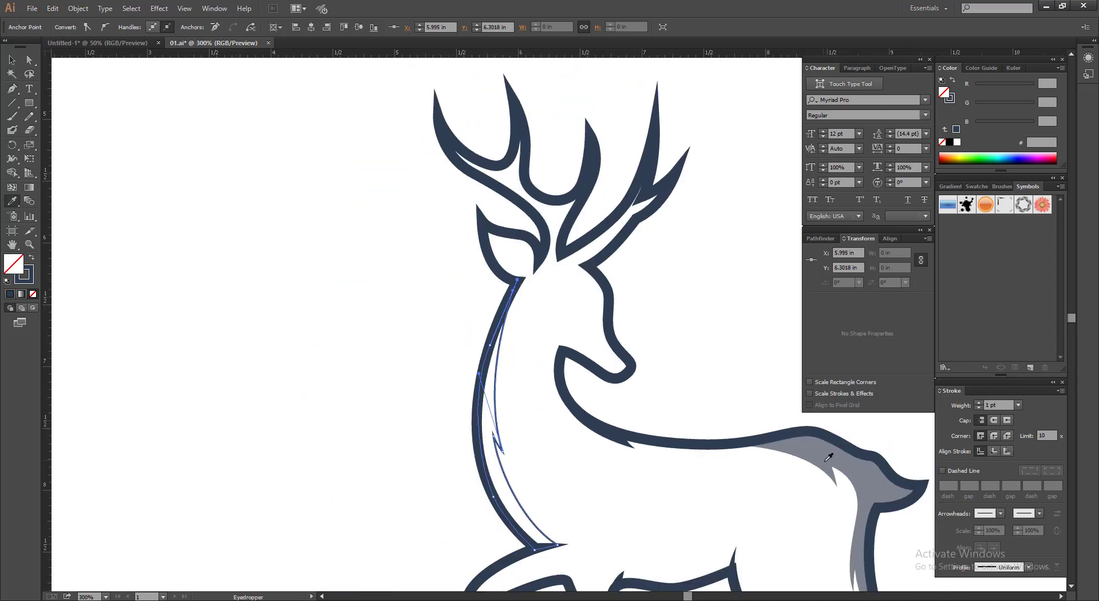
# Fill the neck shading with grey-blue #7d848c sampled from the rump shading, send it to the back and deselect it.
pyautogui.click(836, 446)
pyautogui.rightClick(485, 333)
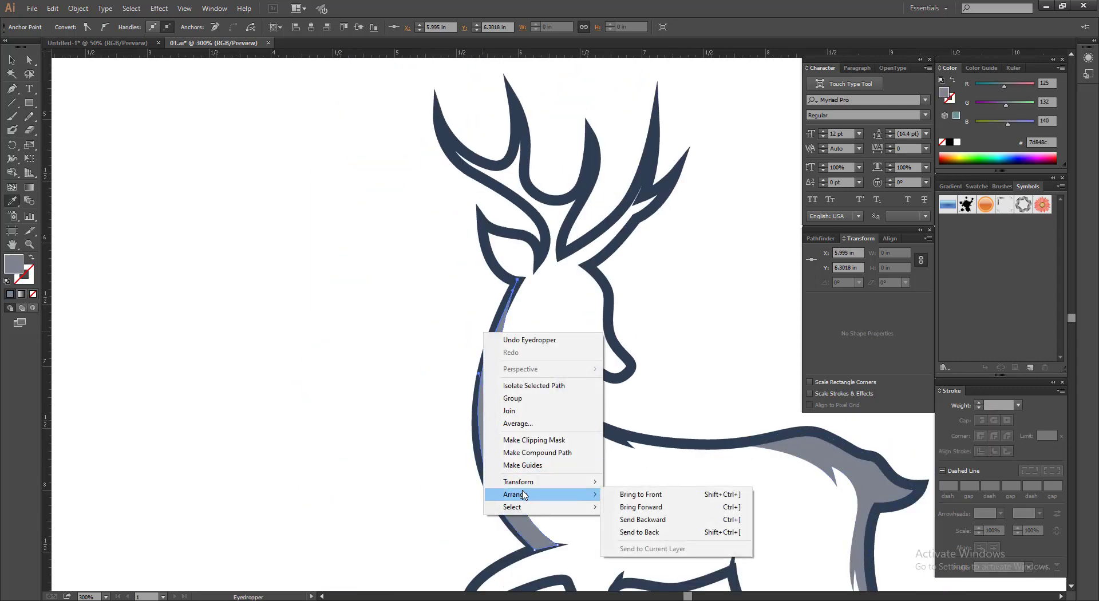
pyautogui.click(658, 536)
pyautogui.click(11, 60)
pyautogui.click(248, 292)
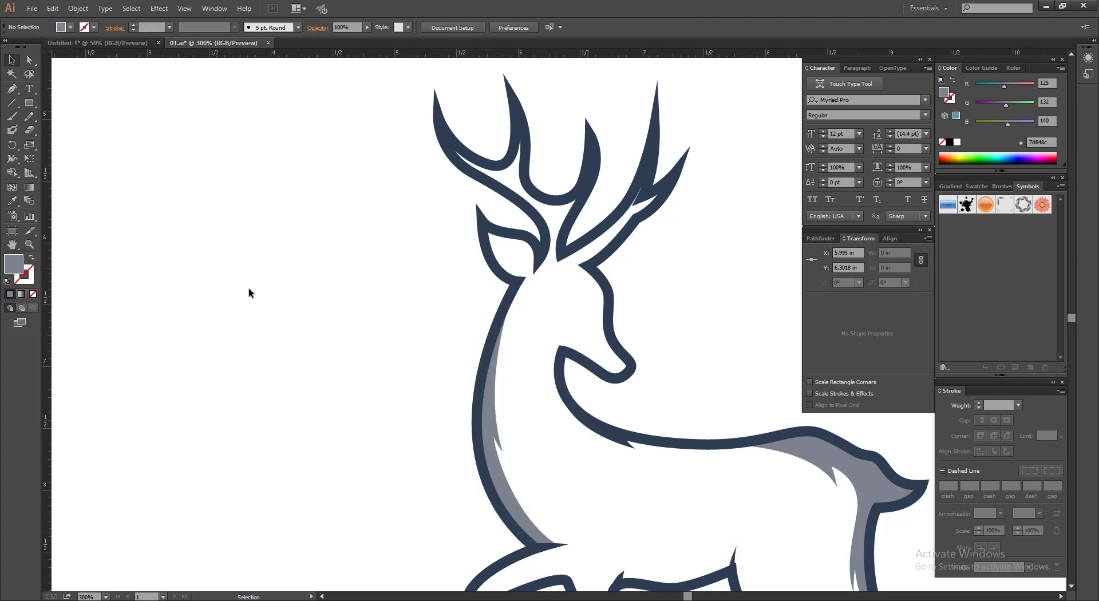
pyautogui.keyDown('ctrl'); pyautogui.keyDown('alt'); pyautogui.click(199, 246); pyautogui.keyUp('alt'); pyautogui.keyUp('ctrl')
pyautogui.keyDown('ctrl'); pyautogui.keyDown('alt'); pyautogui.click(206, 260); pyautogui.keyUp('alt'); pyautogui.keyUp('ctrl')
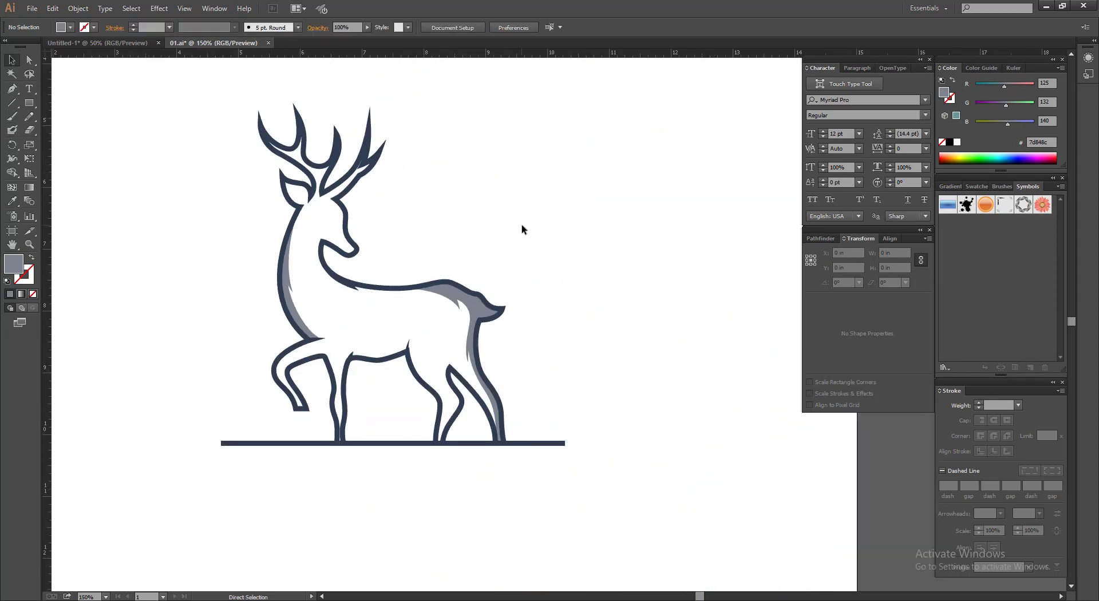
pyautogui.moveTo(222, 156); pyautogui.dragTo(538, 307)
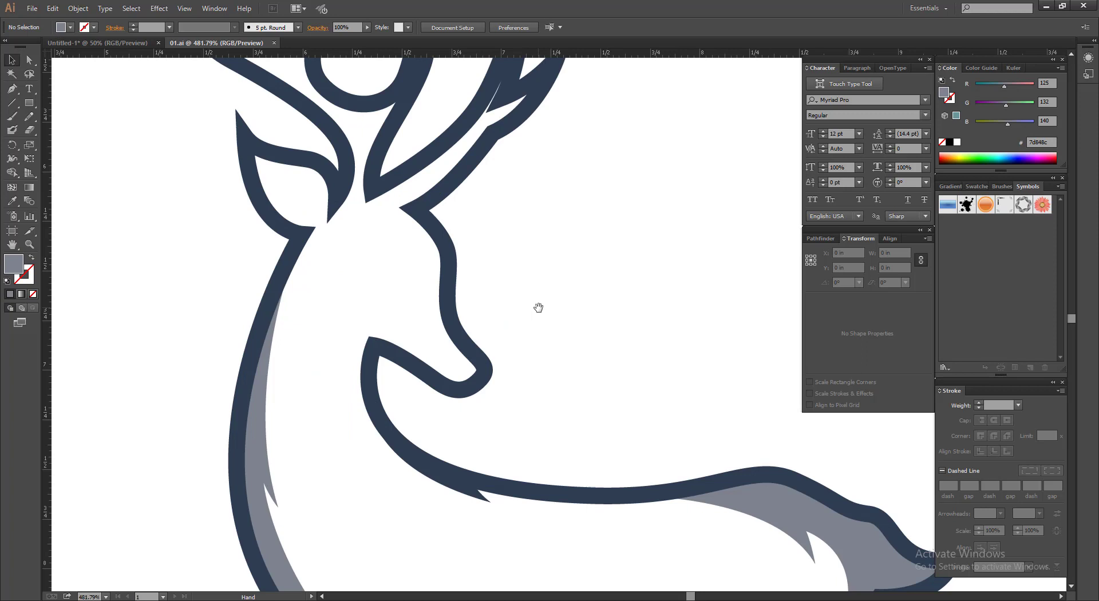
# Start a Pen path for the muzzle shading on the outer corner where the jaw meets the throat.
pyautogui.click(433, 343)
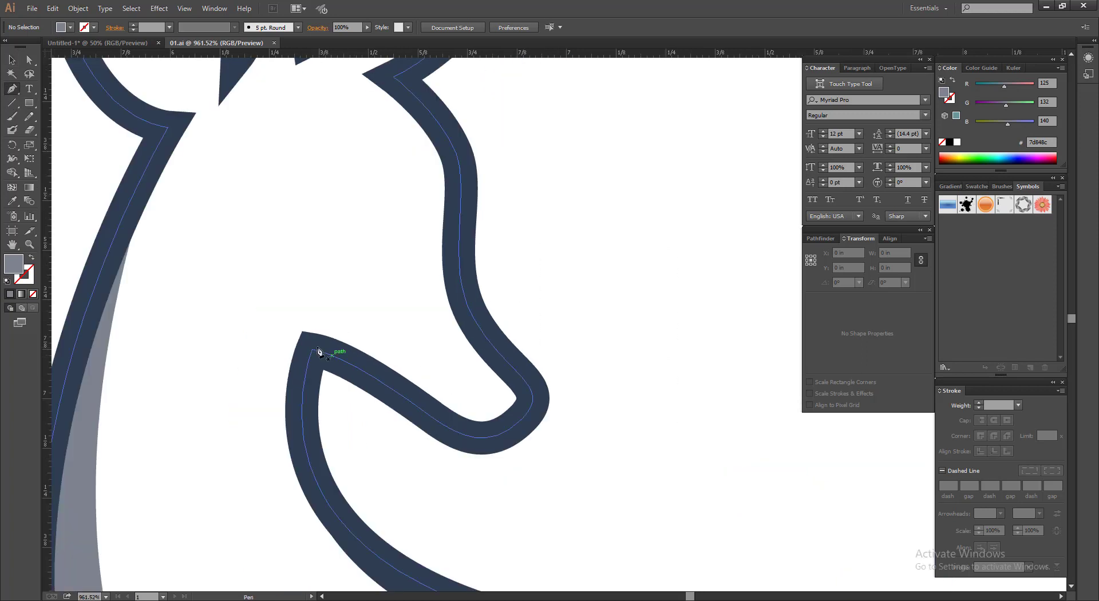
pyautogui.click(307, 332)
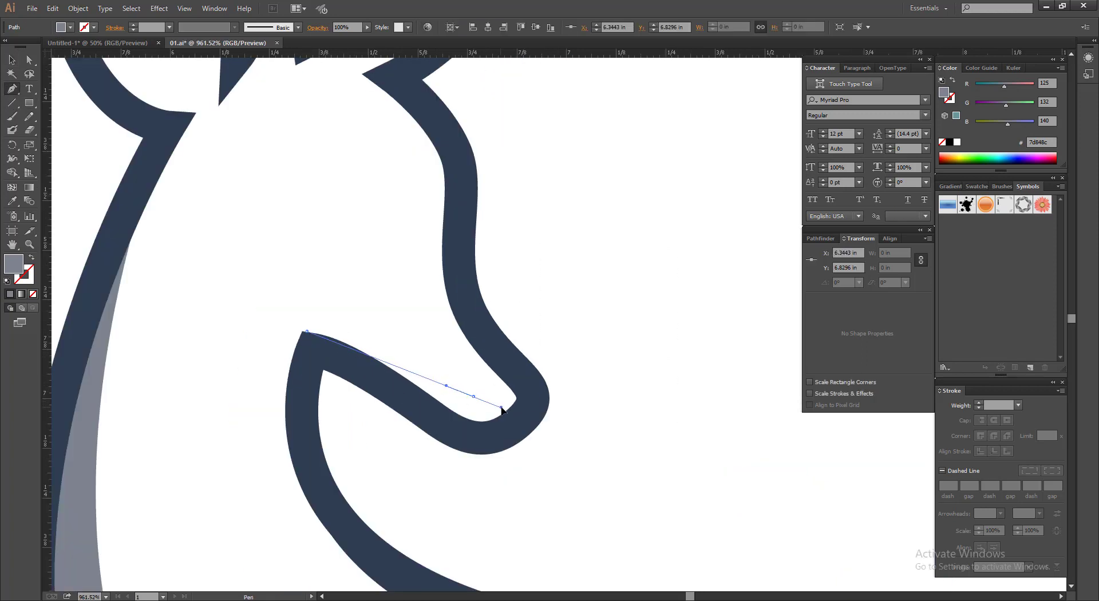
pyautogui.moveTo(476, 403); pyautogui.dragTo(507, 409)
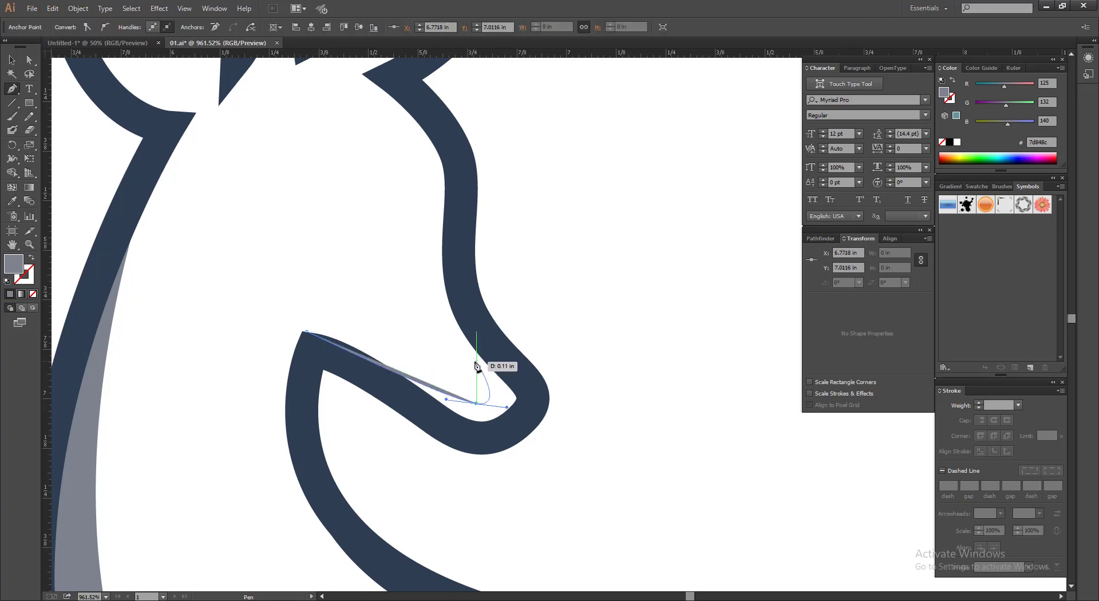
pyautogui.hotkey('ctrl', 'z')
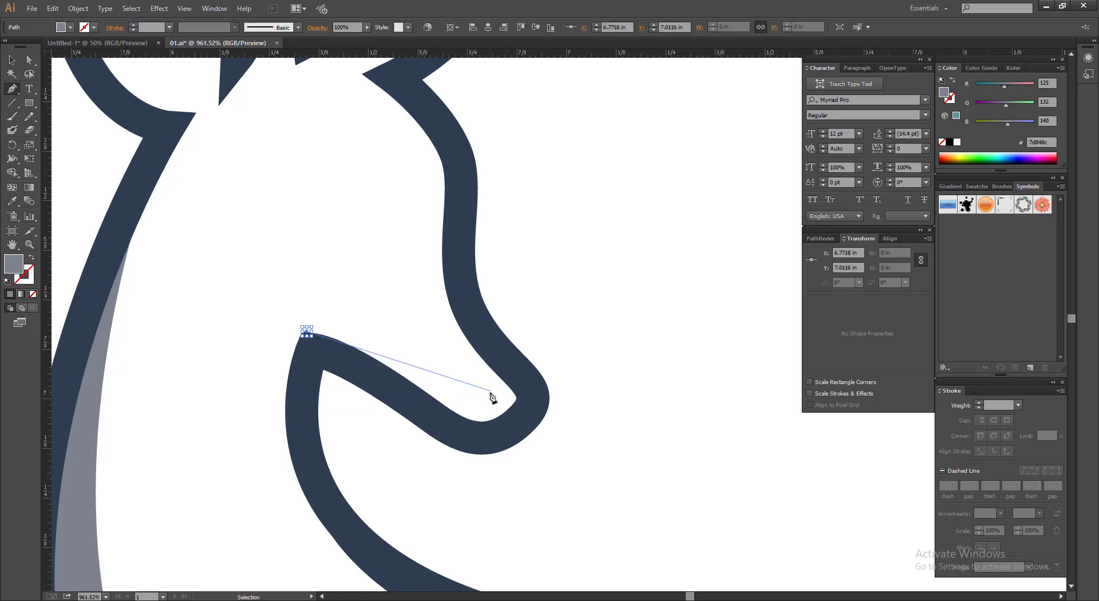
pyautogui.moveTo(478, 405); pyautogui.dragTo(503, 400)
pyautogui.hotkey('ctrl', 'z')
# Curve the muzzle shading along the jaw and up the face, follow the outline back around the nose and close it at the jaw corner.
pyautogui.click(503, 395)
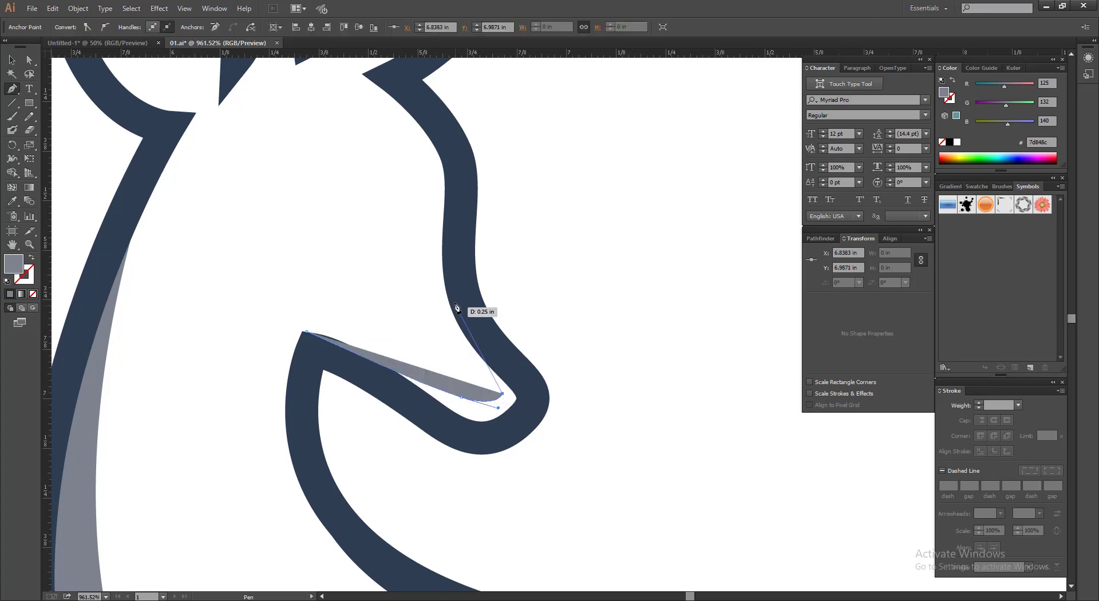
pyautogui.moveTo(449, 270); pyautogui.dragTo(450, 197)
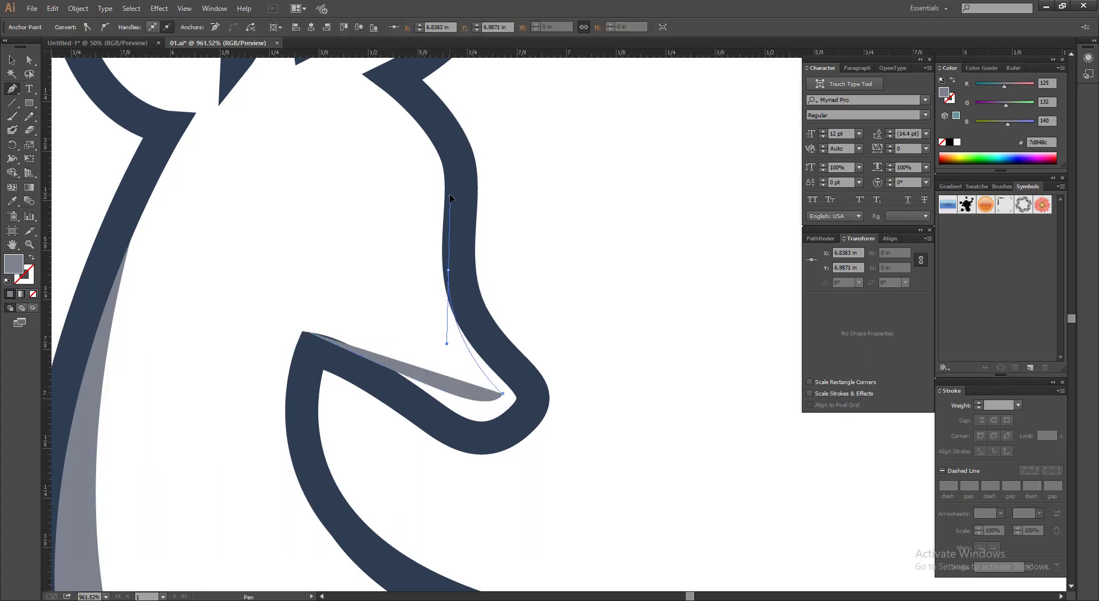
pyautogui.click(539, 401)
pyautogui.click(511, 443)
pyautogui.click(353, 369)
pyautogui.click(312, 333)
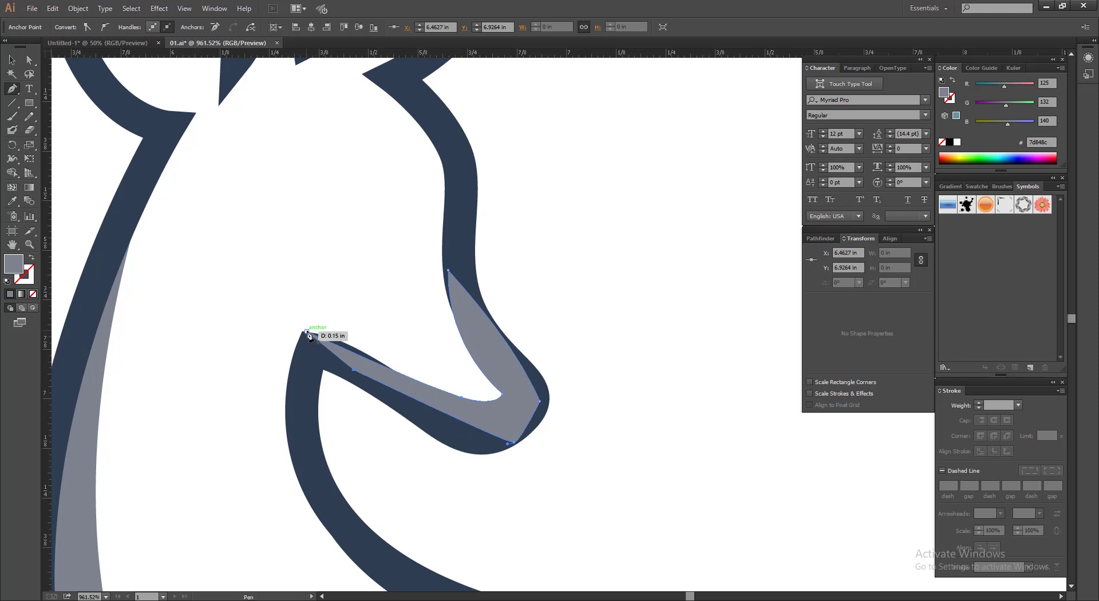
# Send the muzzle shading to the back, behind the navy outline, and deselect it.
pyautogui.rightClick(451, 383)
pyautogui.moveTo(502, 547)
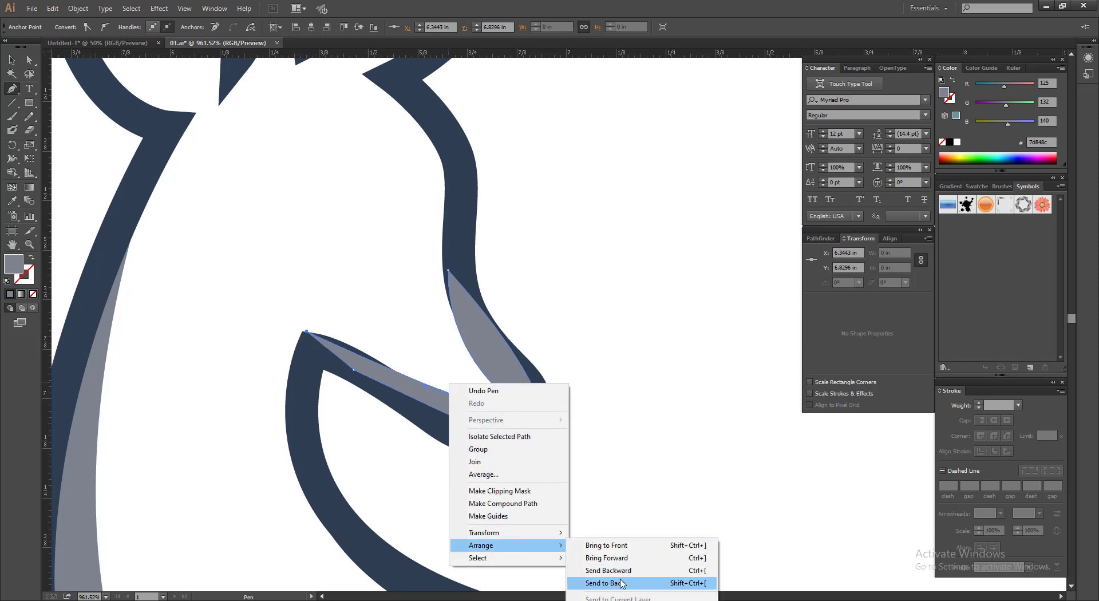
pyautogui.click(622, 584)
pyautogui.click(11, 60)
pyautogui.click(431, 277)
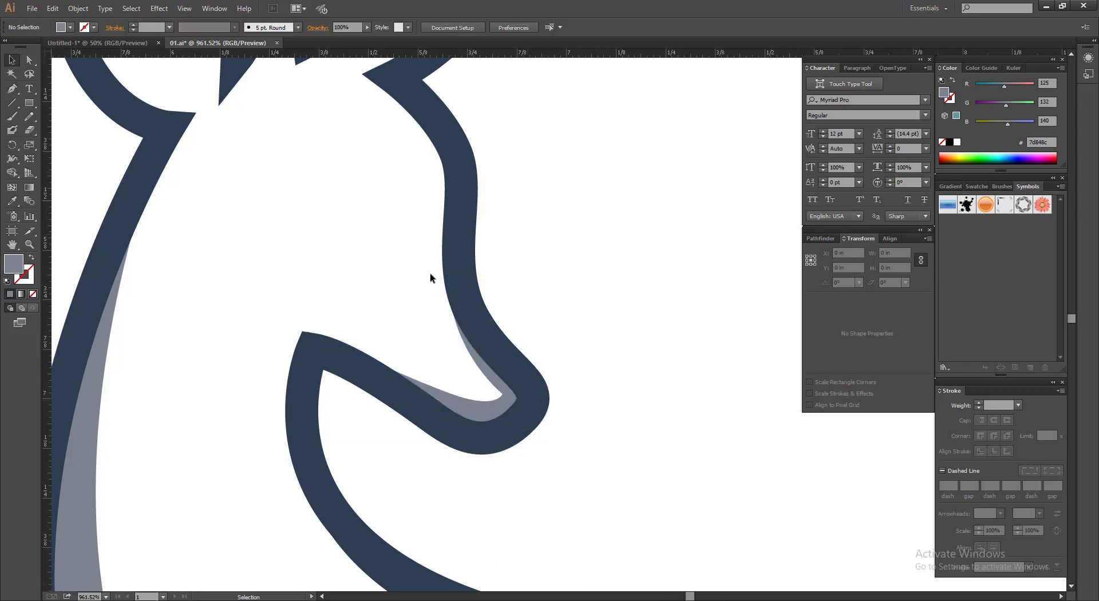
# Draw the upper inner edge of the ear shading with the Pen tool, from the ear's lower inner tip to its upper inside corner.
pyautogui.keyDown('ctrl'); pyautogui.keyDown('alt'); pyautogui.click(391, 297); pyautogui.keyUp('alt'); pyautogui.keyUp('ctrl')
pyautogui.keyDown('ctrl'); pyautogui.keyDown('alt'); pyautogui.click(391, 296); pyautogui.keyUp('alt'); pyautogui.keyUp('ctrl')
pyautogui.keyDown('ctrl'); pyautogui.keyDown('alt'); pyautogui.click(391, 297); pyautogui.keyUp('alt'); pyautogui.keyUp('ctrl')
pyautogui.keyDown('ctrl'); pyautogui.keyDown('alt'); pyautogui.click(391, 296); pyautogui.keyUp('alt'); pyautogui.keyUp('ctrl')
pyautogui.keyDown('ctrl'); pyautogui.keyDown('alt'); pyautogui.click(391, 296); pyautogui.keyUp('alt'); pyautogui.keyUp('ctrl')
pyautogui.keyDown('ctrl'); pyautogui.keyDown('alt'); pyautogui.click(391, 296); pyautogui.keyUp('alt'); pyautogui.keyUp('ctrl')
pyautogui.keyDown('ctrl'); pyautogui.keyDown('alt'); pyautogui.click(391, 297); pyautogui.keyUp('alt'); pyautogui.keyUp('ctrl')
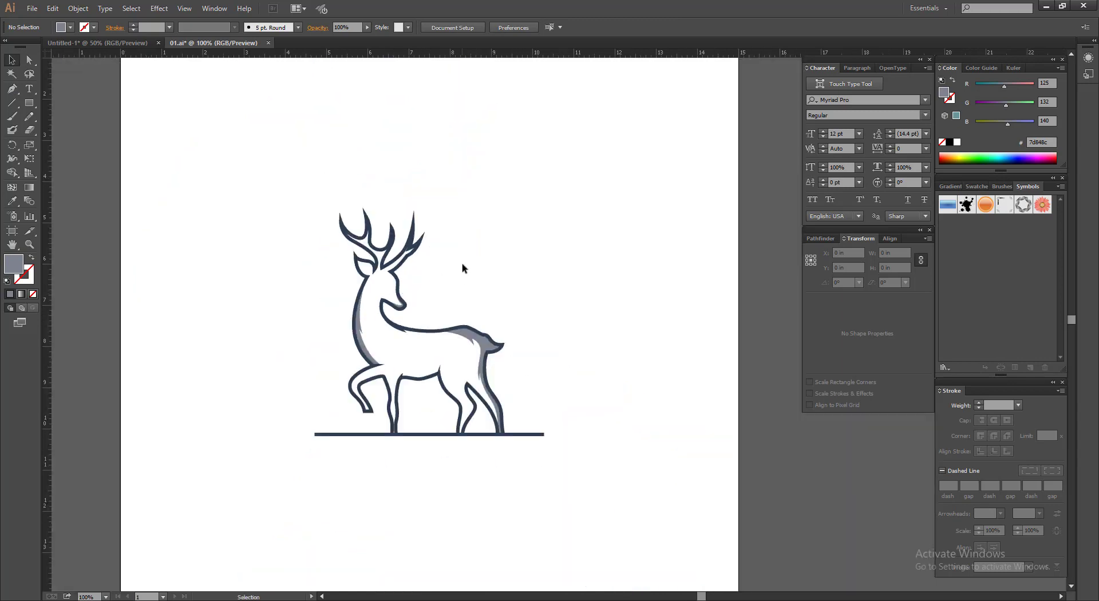
pyautogui.click(12, 90)
pyautogui.click(381, 359)
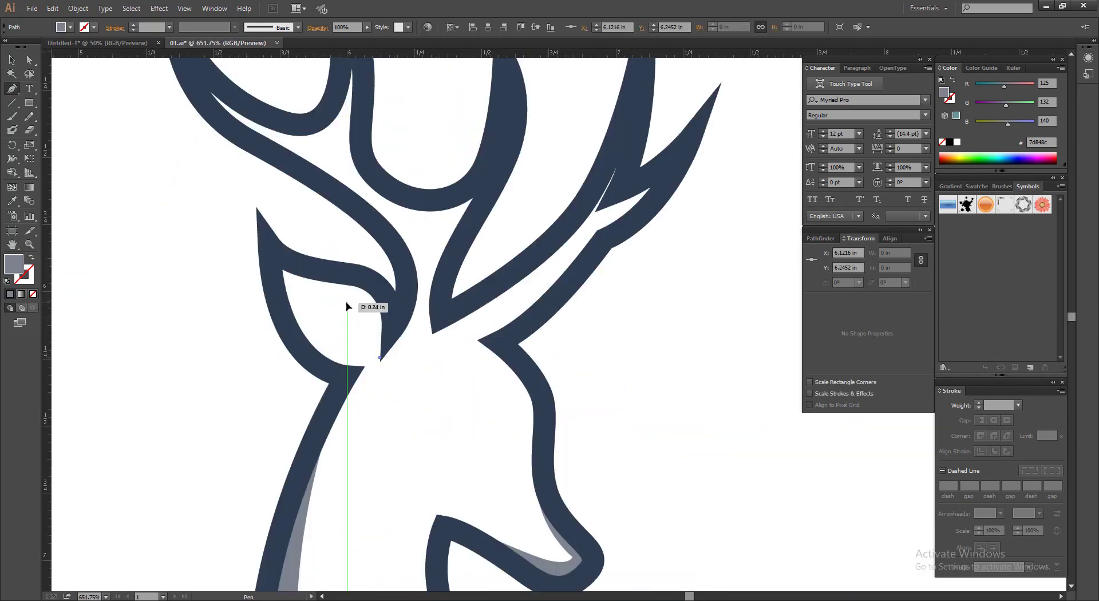
pyautogui.moveTo(346, 302); pyautogui.dragTo(282, 271)
pyautogui.click(282, 271)
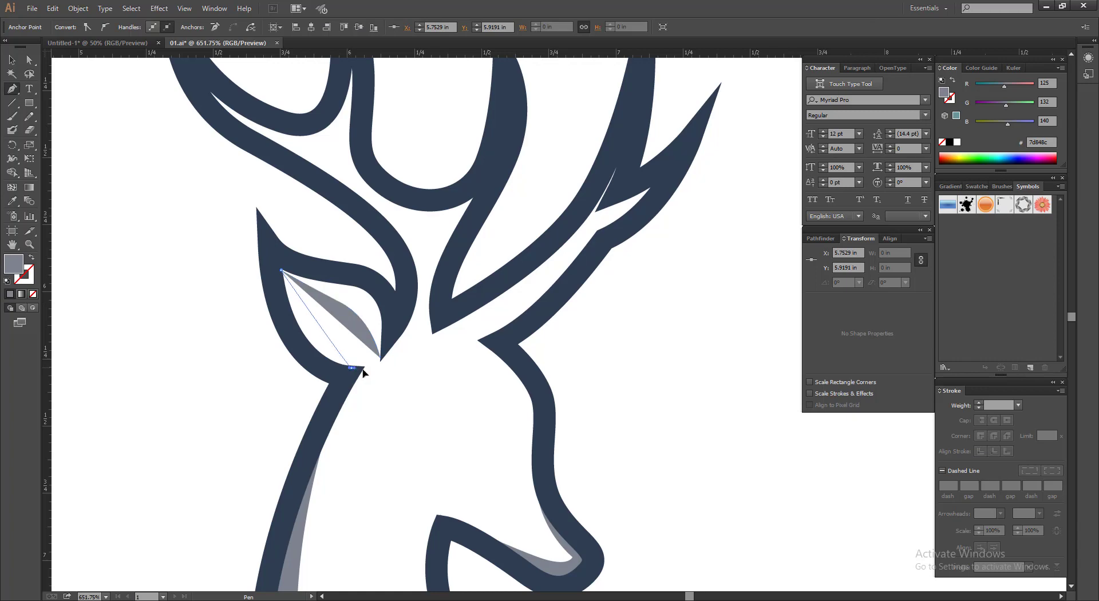
# Continue the ear shading down to the ear's base, follow the ear outline back over the top and close it at the inner tip.
pyautogui.moveTo(315, 363); pyautogui.dragTo(315, 363)
pyautogui.click(281, 328)
pyautogui.click(263, 256)
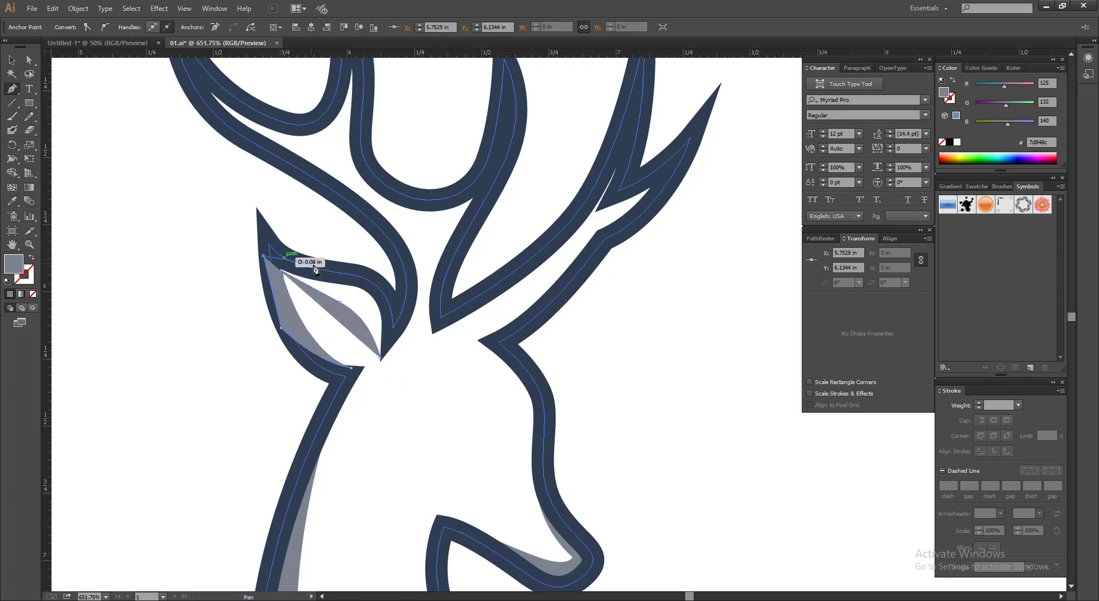
pyautogui.click(314, 266)
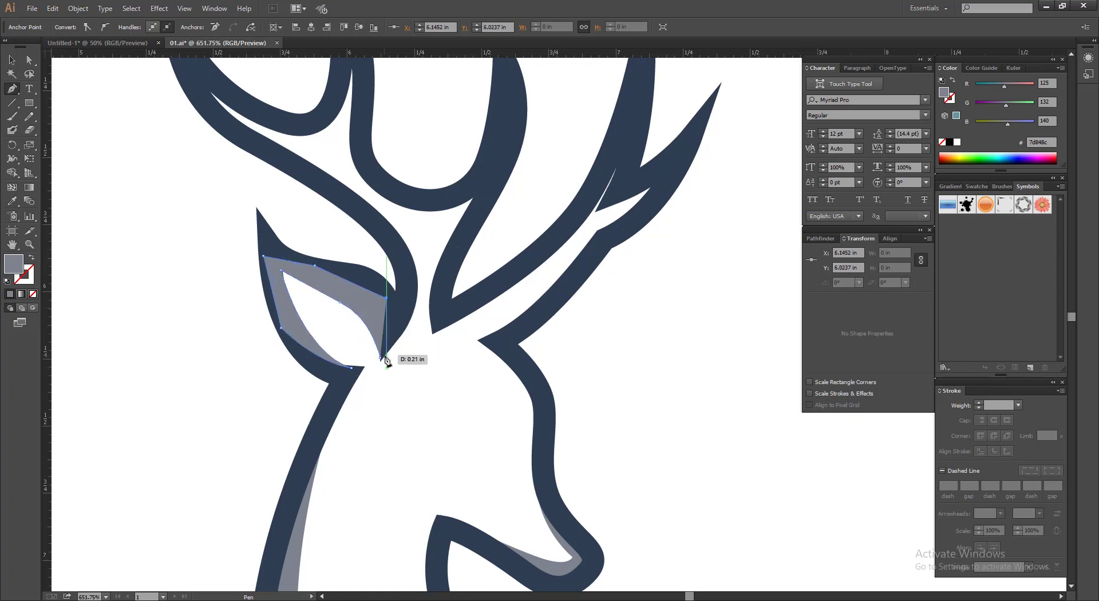
# Send the ear shading to the back, behind the navy outline, and deselect it.
pyautogui.rightClick(373, 339)
pyautogui.moveTo(400, 455)
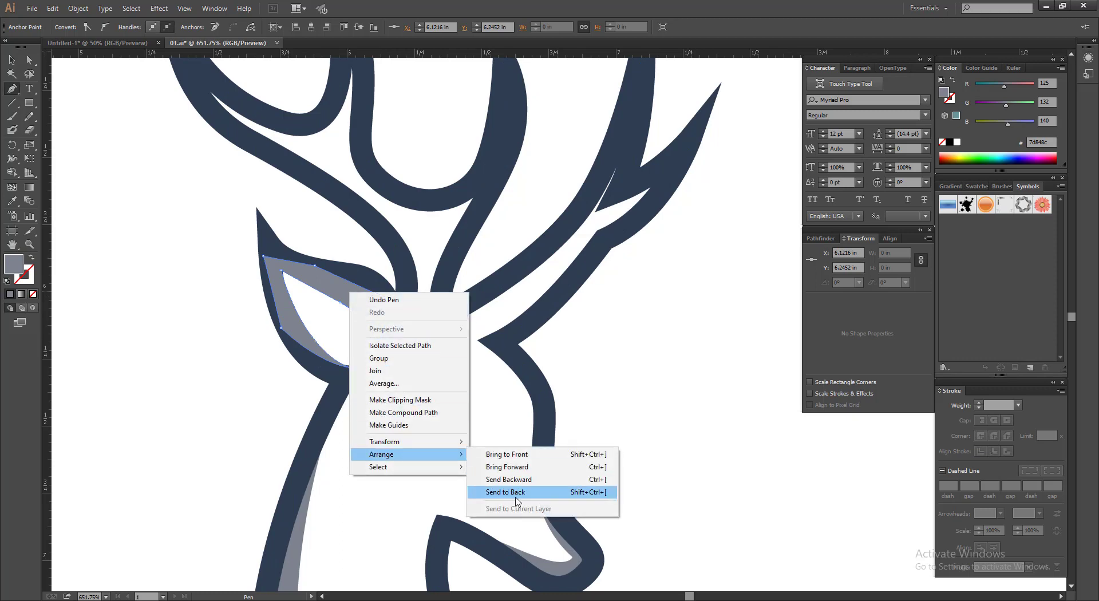
pyautogui.click(509, 492)
pyautogui.click(8, 60)
pyautogui.click(139, 163)
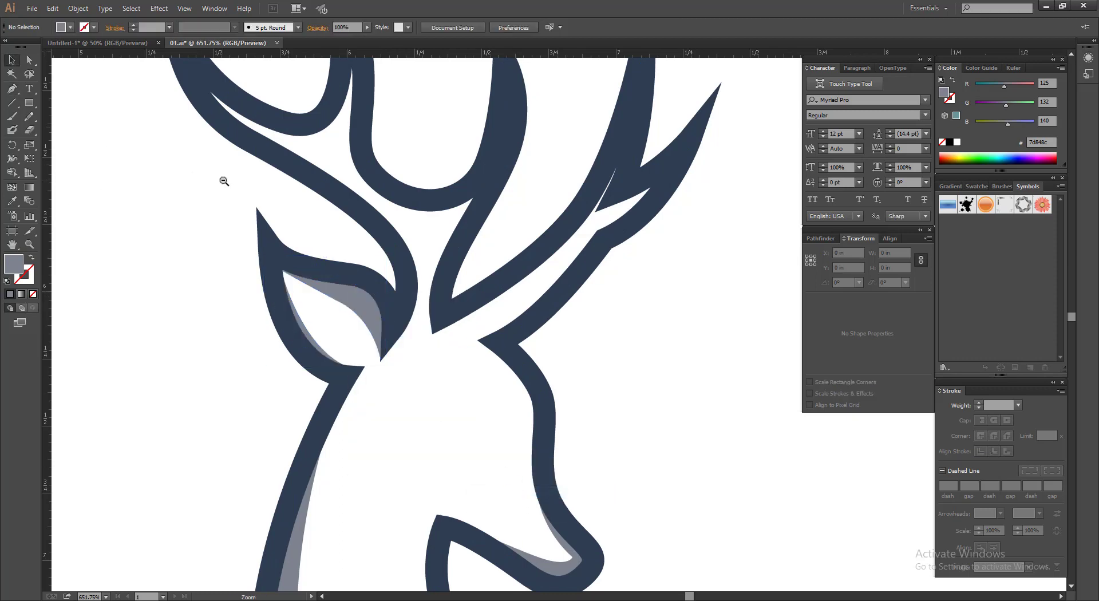
# Examine the DEERLINE reference logo below the artboard and compare it with the drawn deer.
pyautogui.scroll(-7, 223, 180)
pyautogui.scroll(-2, 224, 180)
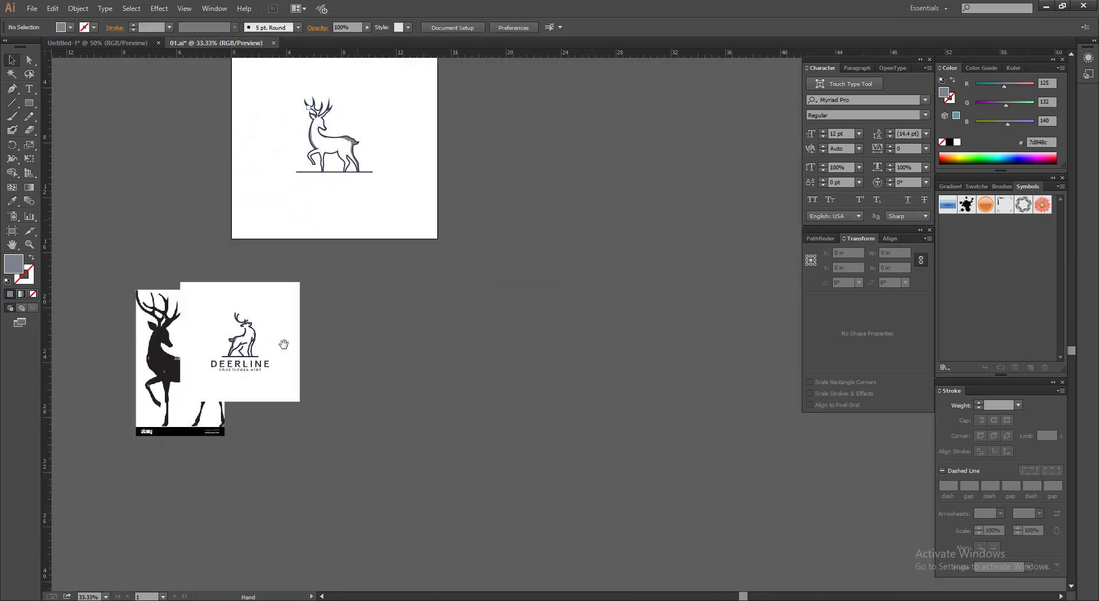
pyautogui.moveTo(284, 328); pyautogui.dragTo(387, 306)
pyautogui.hotkey('ctrl', 'space')
pyautogui.moveTo(291, 283); pyautogui.dragTo(514, 378)
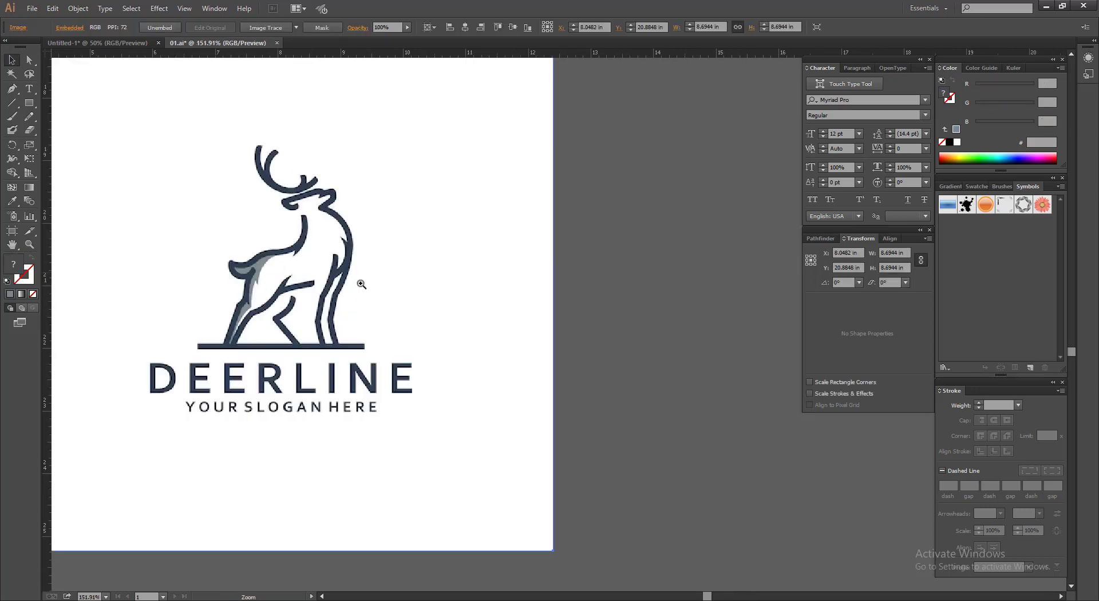
pyautogui.scroll(-4, 428, 313)
pyautogui.moveTo(442, 168); pyautogui.dragTo(400, 394)
pyautogui.moveTo(220, 154); pyautogui.dragTo(546, 405)
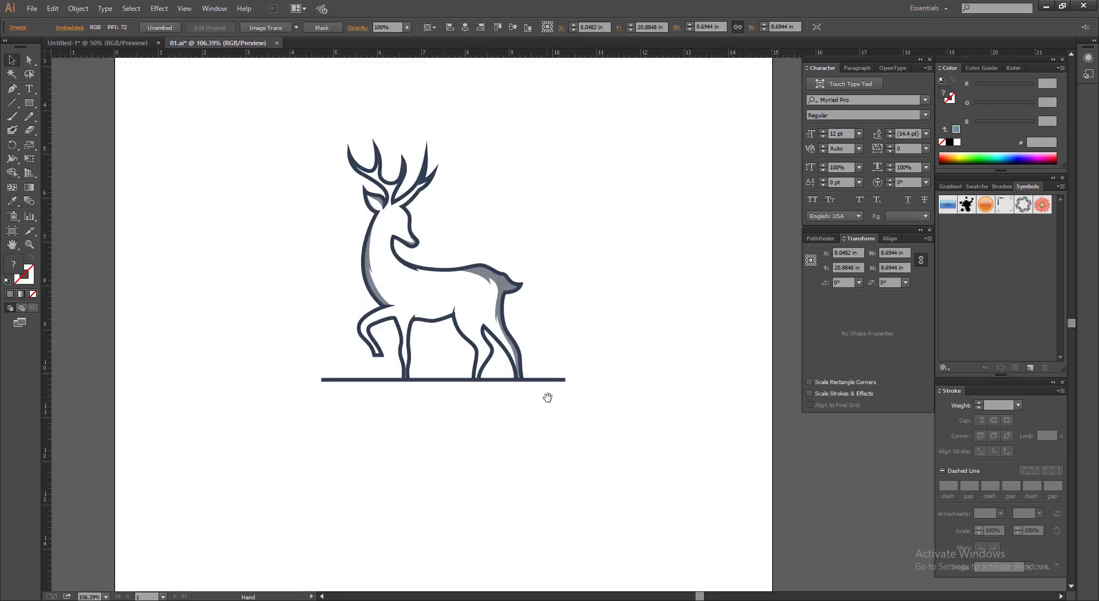
# Shorten the ground line beneath the deer by pulling in both of its ends.
pyautogui.moveTo(275, 111); pyautogui.dragTo(635, 435)
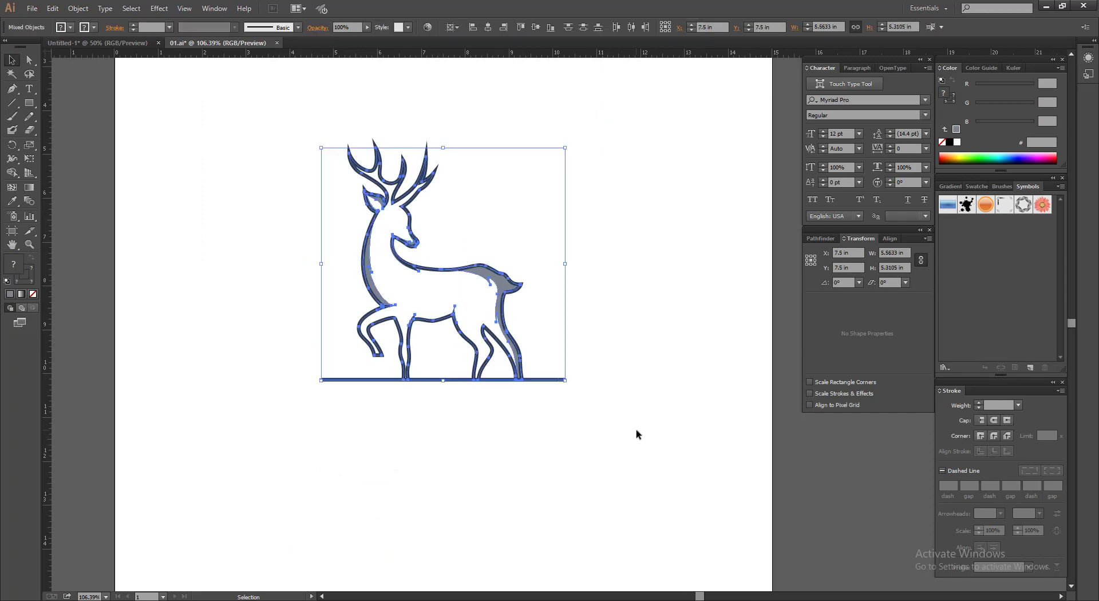
pyautogui.click(637, 435)
pyautogui.moveTo(572, 359); pyautogui.dragTo(546, 382)
pyautogui.click(609, 382)
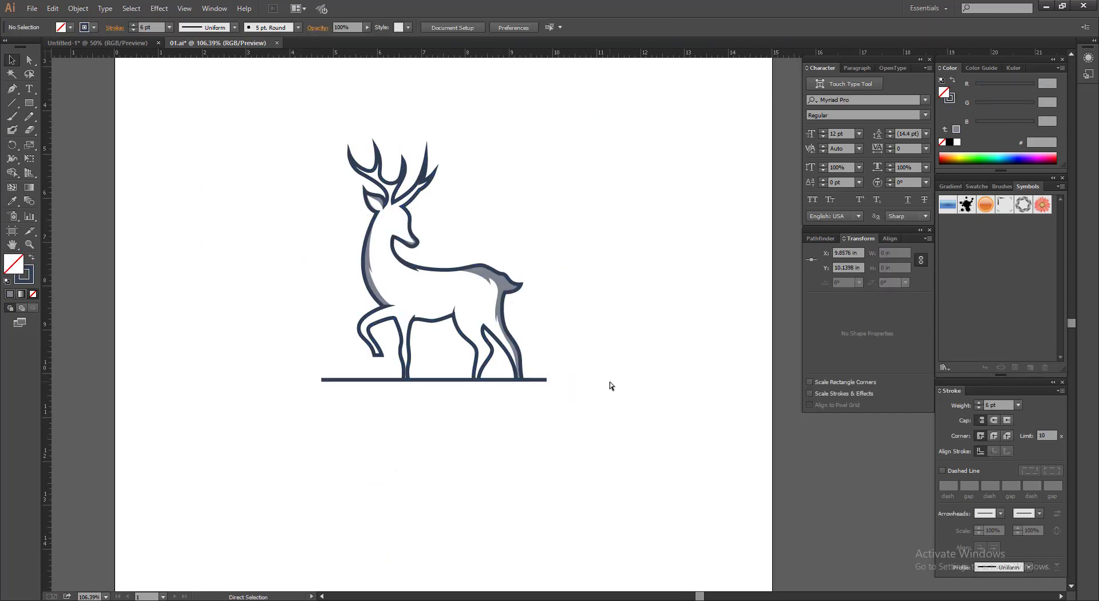
pyautogui.moveTo(311, 361); pyautogui.dragTo(329, 383)
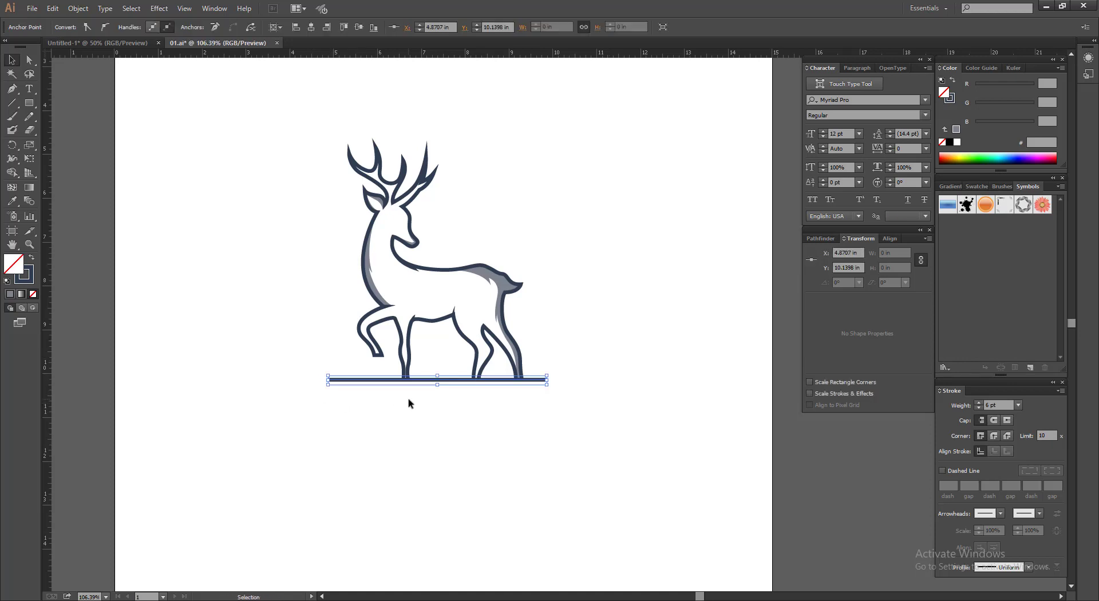
pyautogui.click(437, 407)
# Group the whole deer with its ground line and centre the group horizontally on the artboard.
pyautogui.scroll(1, 436, 407)
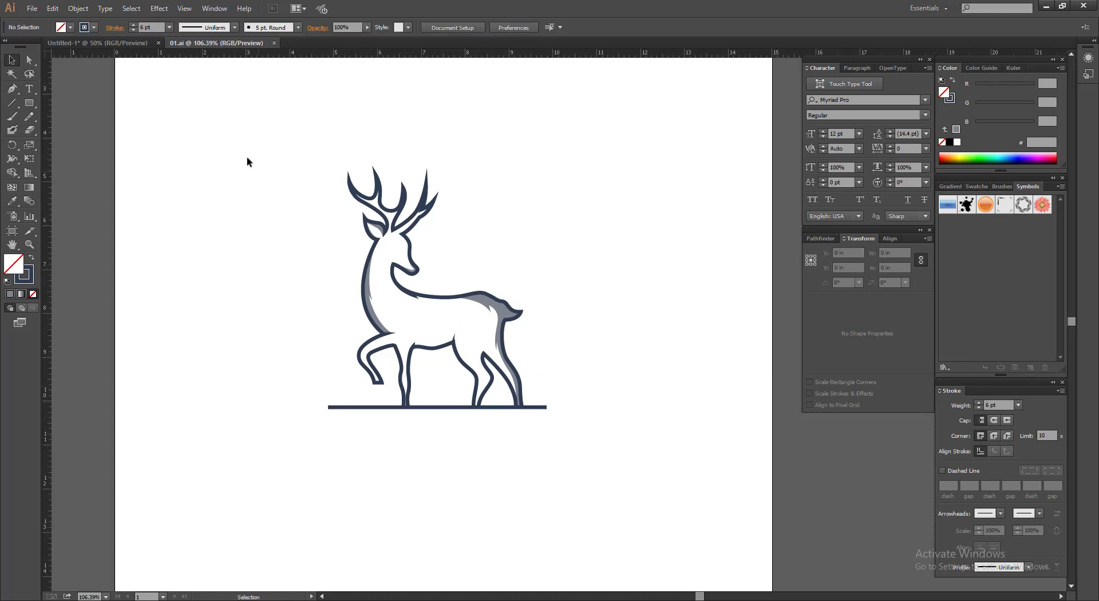
pyautogui.moveTo(256, 129); pyautogui.dragTo(668, 448)
pyautogui.press('v')
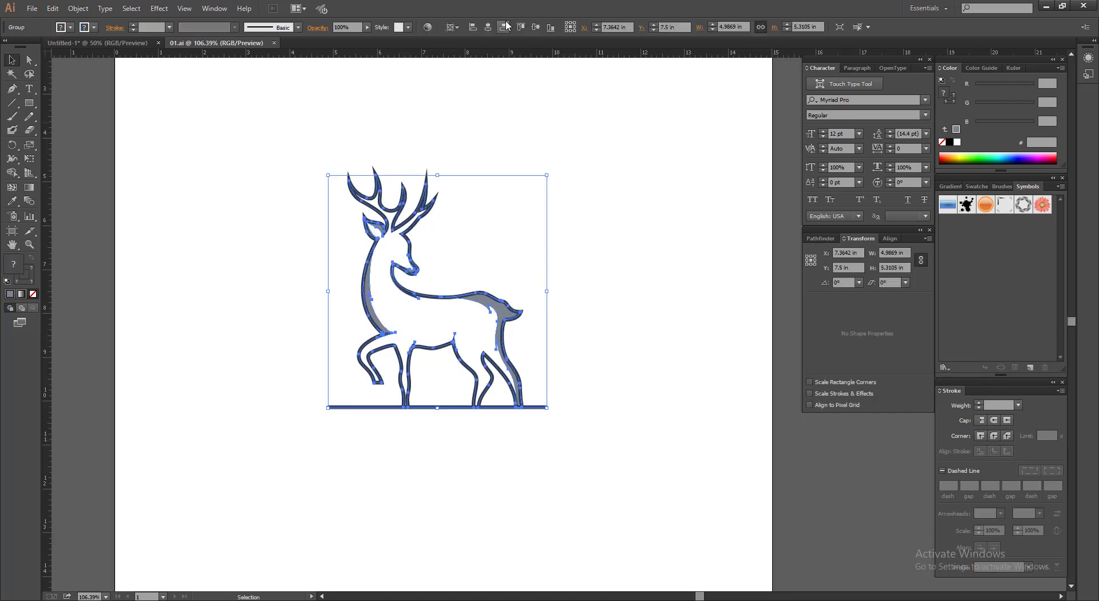
pyautogui.click(489, 32)
pyautogui.click(523, 172)
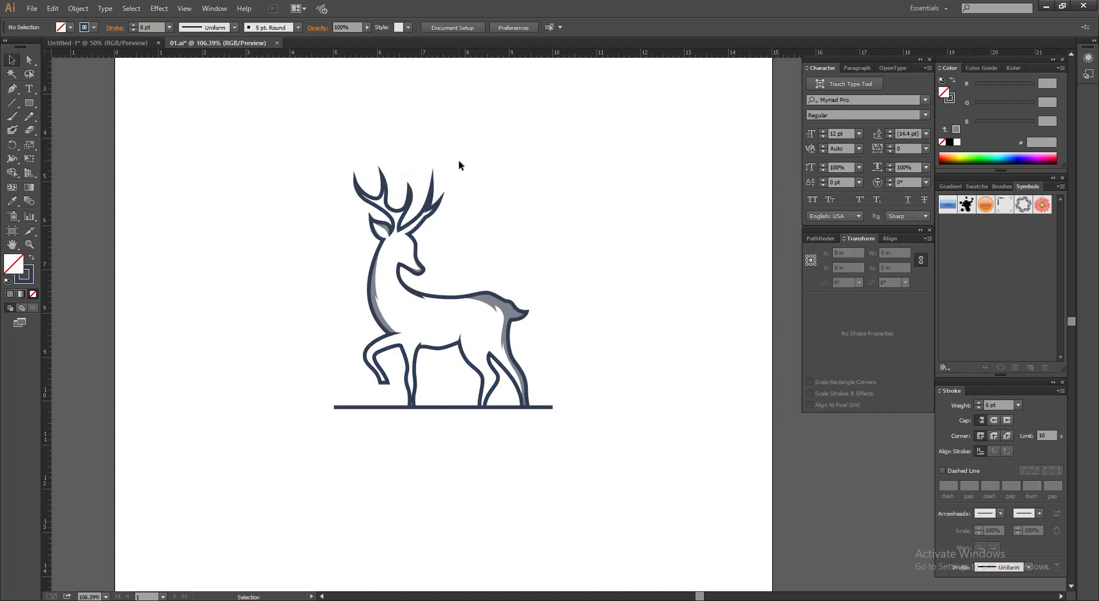
# Try round caps and round corners on all strokes of the grouped logo and inspect the line ends.
pyautogui.click(438, 201)
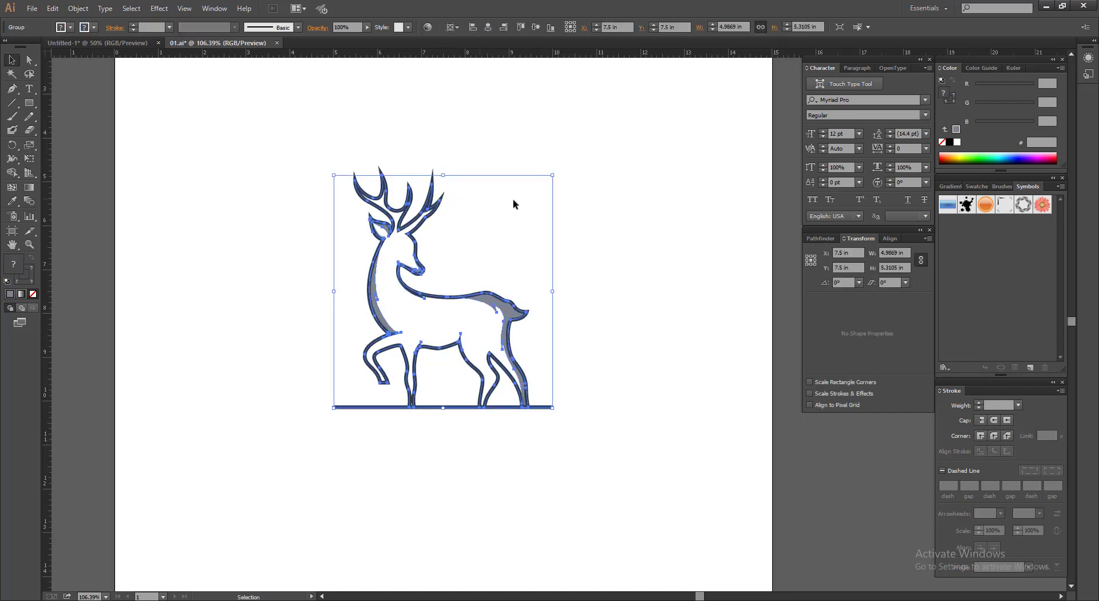
pyautogui.click(997, 420)
pyautogui.click(664, 295)
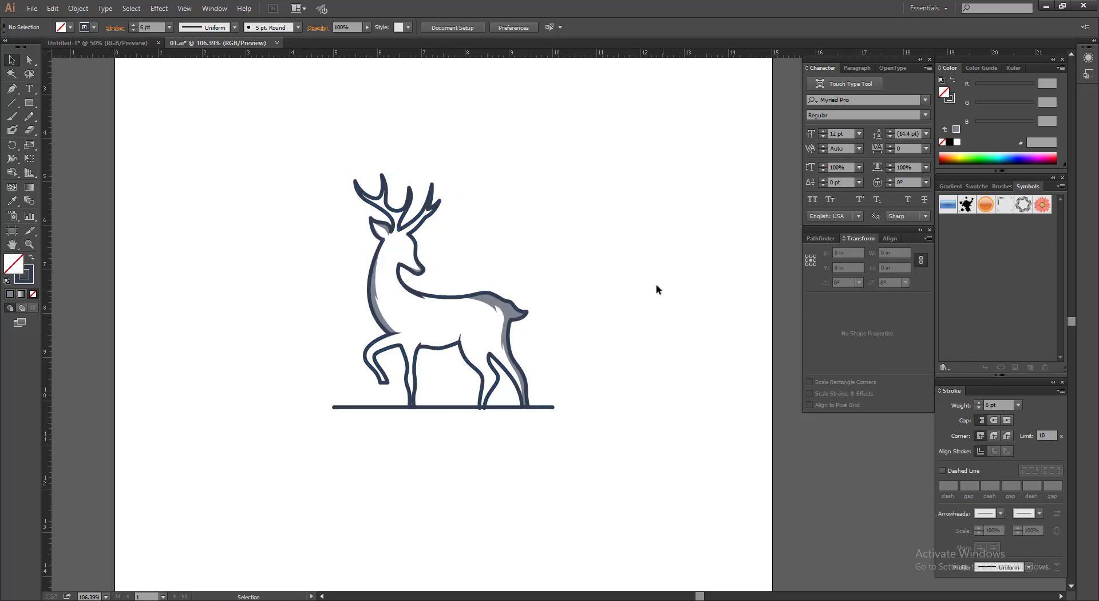
pyautogui.hotkey('ctrl', 'space')
pyautogui.moveTo(249, 162); pyautogui.dragTo(419, 238)
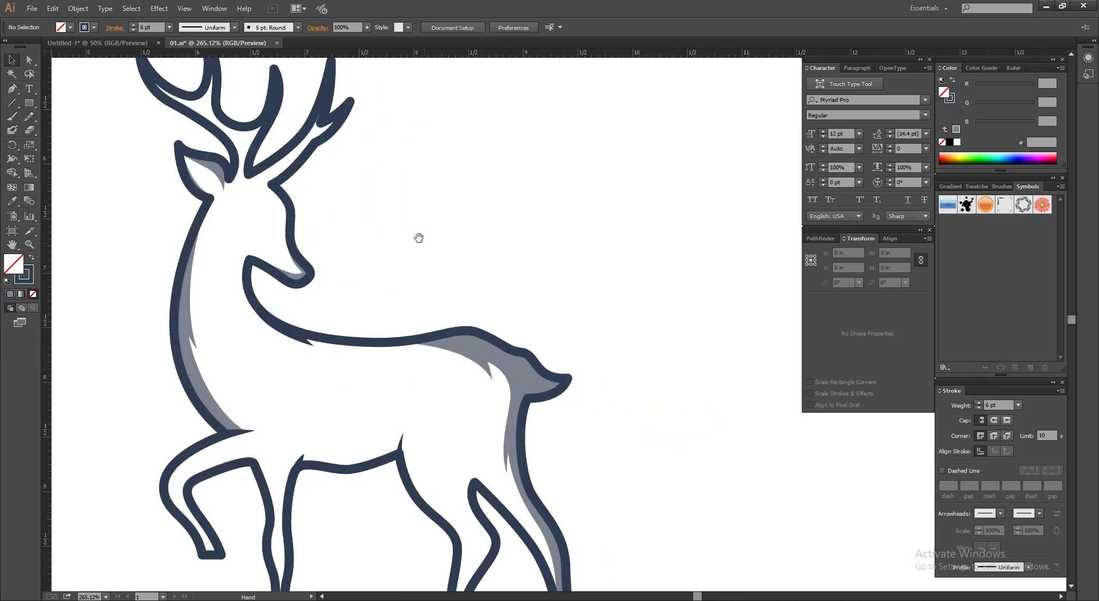
pyautogui.keyDown('ctrl'); pyautogui.keyDown('alt'); pyautogui.click(395, 264); pyautogui.keyUp('alt'); pyautogui.keyUp('ctrl')
pyautogui.keyDown('ctrl'); pyautogui.keyDown('alt'); pyautogui.click(395, 263); pyautogui.keyUp('alt'); pyautogui.keyUp('ctrl')
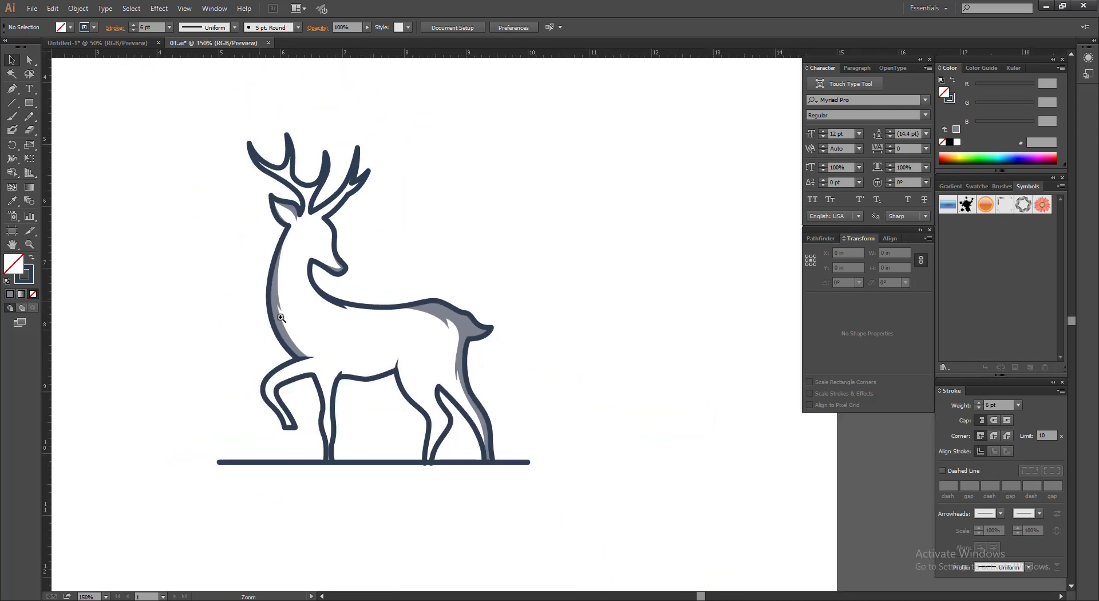
pyautogui.moveTo(279, 310); pyautogui.dragTo(423, 408)
pyautogui.click(639, 396)
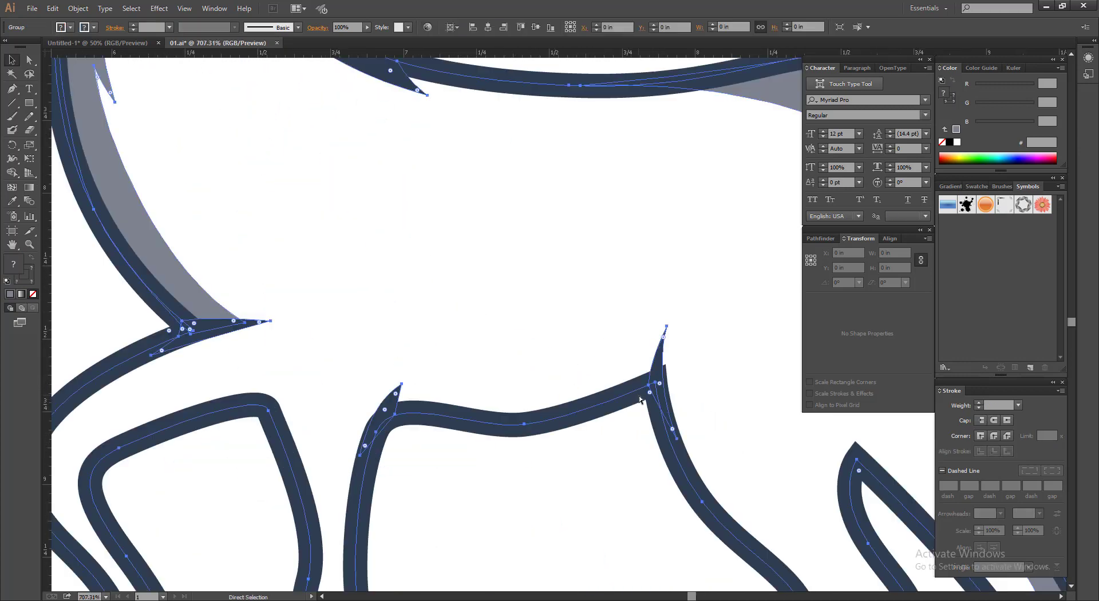
# Inspect the deer's outline and shading around the head, neck, rump and belly.
pyautogui.keyDown('ctrl'); pyautogui.keyDown('alt'); pyautogui.click(496, 322); pyautogui.keyUp('alt'); pyautogui.keyUp('ctrl')
pyautogui.keyDown('ctrl'); pyautogui.keyDown('alt'); pyautogui.click(496, 321); pyautogui.keyUp('alt'); pyautogui.keyUp('ctrl')
pyautogui.moveTo(495, 332); pyautogui.dragTo(481, 422)
pyautogui.moveTo(513, 269); pyautogui.dragTo(490, 402)
pyautogui.click(498, 275)
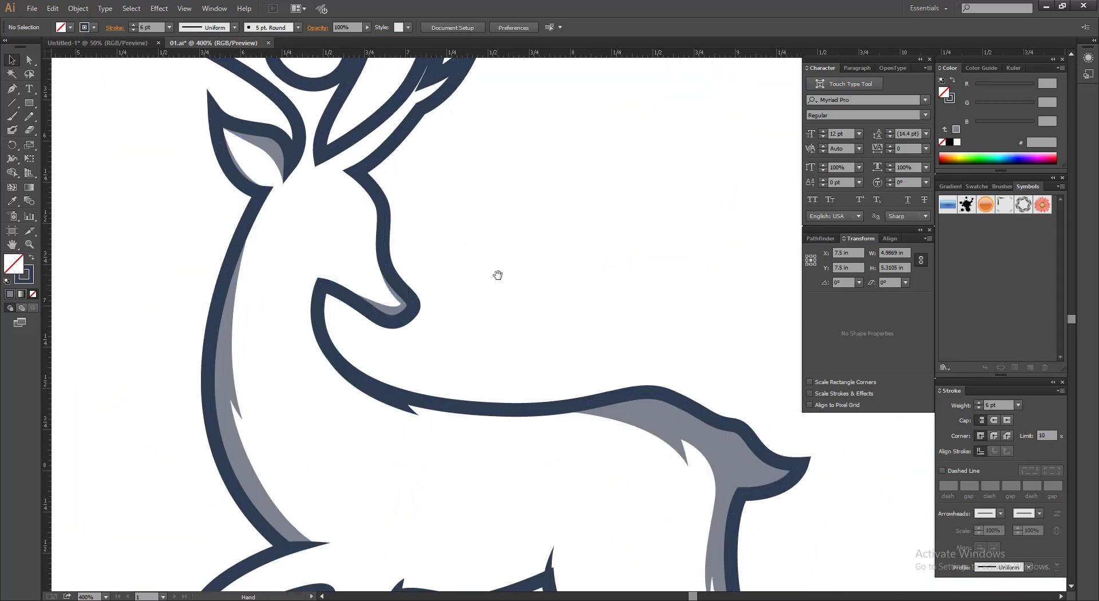
pyautogui.moveTo(504, 234); pyautogui.dragTo(458, 191)
pyautogui.moveTo(471, 426); pyautogui.dragTo(469, 189)
# Reshape the navy spike where the belly meets the hind leg so its edge blends into the outline.
pyautogui.moveTo(454, 182); pyautogui.dragTo(625, 389)
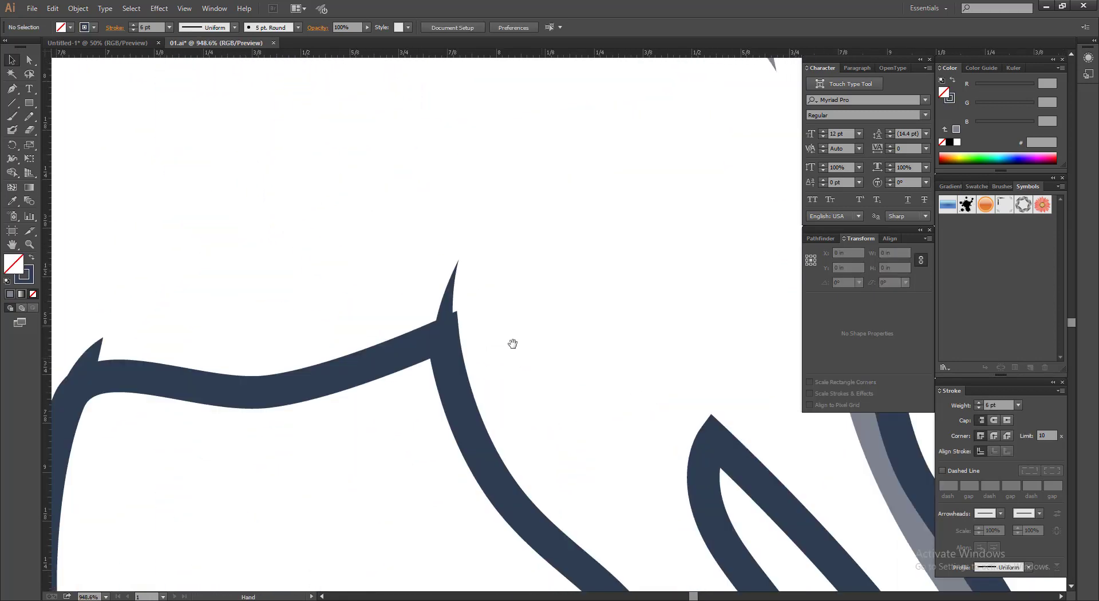
pyautogui.click(452, 302)
pyautogui.moveTo(412, 244); pyautogui.dragTo(607, 393)
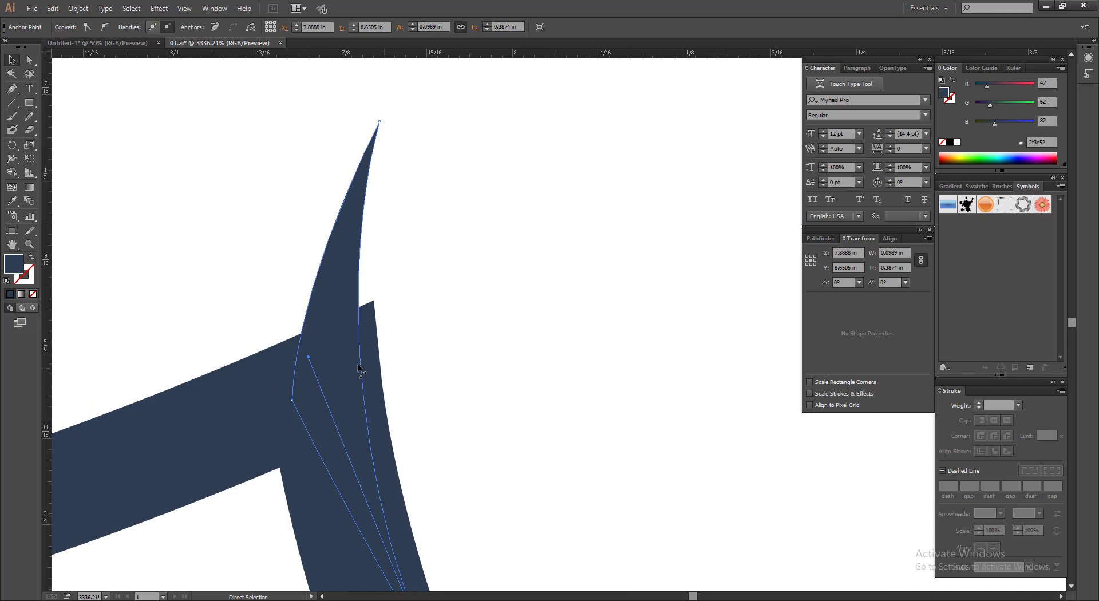
pyautogui.keyDown('ctrl'); pyautogui.keyDown('alt'); pyautogui.click(328, 358); pyautogui.keyUp('alt'); pyautogui.keyUp('ctrl')
pyautogui.moveTo(319, 353); pyautogui.dragTo(637, 394)
pyautogui.scroll(-4, 343, 370)
pyautogui.click(718, 375)
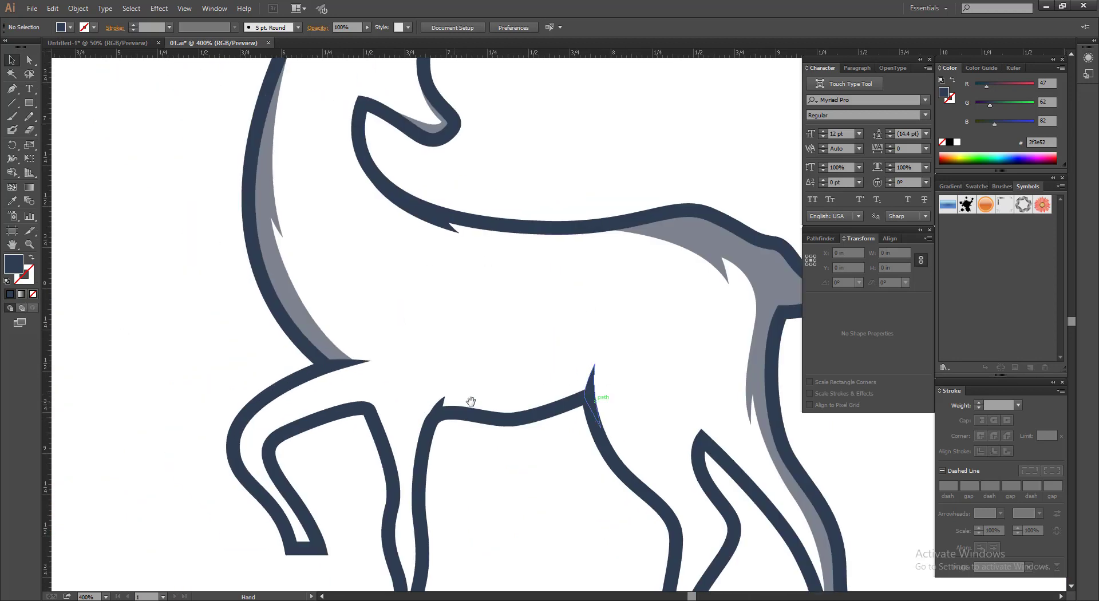
# Lengthen and reshape the navy spike where the front leg meets the belly so its edge blends into the outline, and save the file.
pyautogui.moveTo(339, 337); pyautogui.dragTo(629, 502)
pyautogui.moveTo(400, 285); pyautogui.dragTo(358, 298)
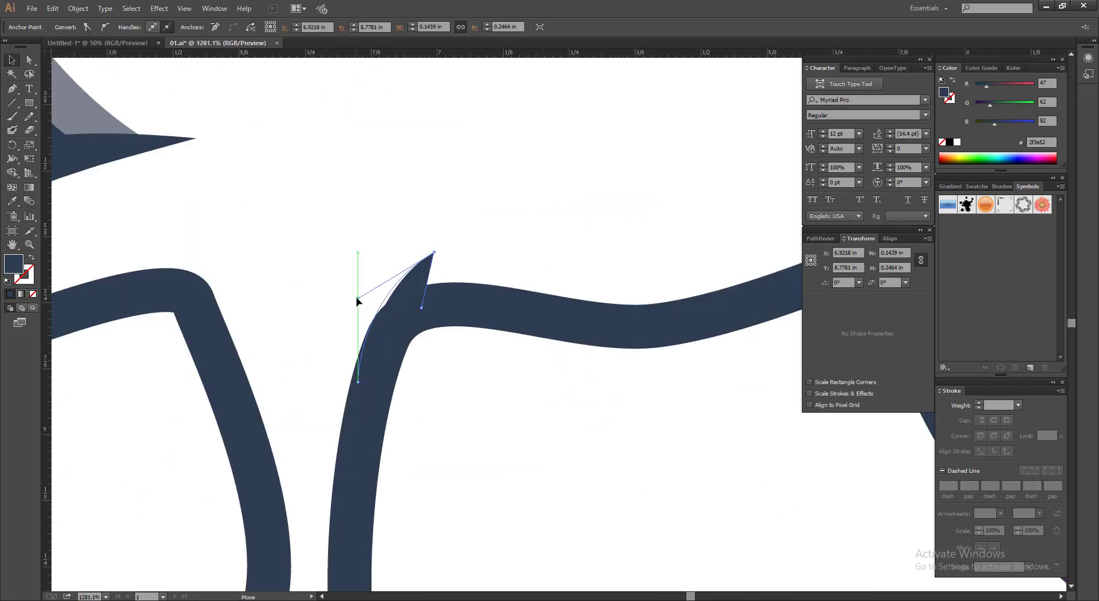
pyautogui.click(359, 382)
pyautogui.moveTo(359, 384); pyautogui.dragTo(352, 389)
pyautogui.moveTo(434, 254); pyautogui.dragTo(461, 204)
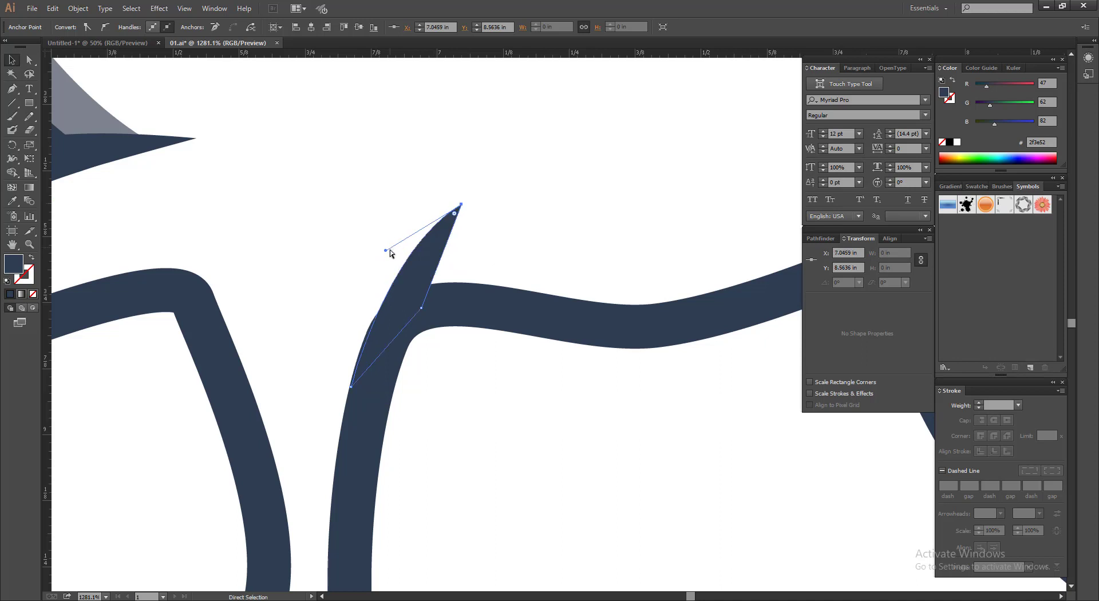
pyautogui.moveTo(386, 249); pyautogui.dragTo(369, 270)
pyautogui.hotkey('ctrl', '-')
pyautogui.hotkey('ctrl', '-')
pyautogui.hotkey('ctrl', '-')
pyautogui.hotkey('ctrl', '-')
pyautogui.hotkey('ctrl', '-')
pyautogui.hotkey('ctrl', '-')
pyautogui.click(324, 283)
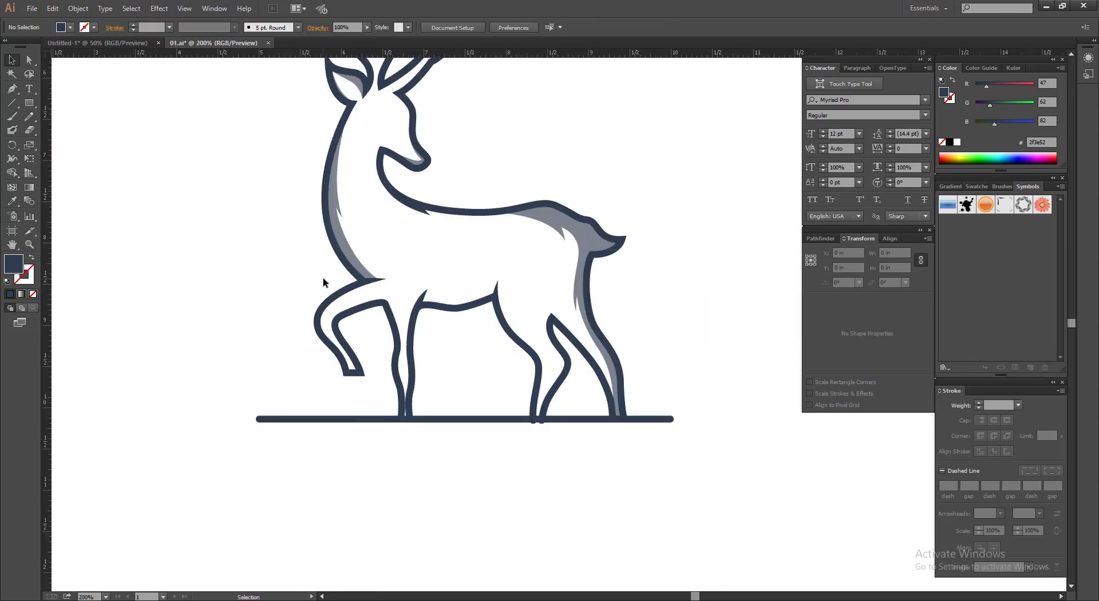
pyautogui.hotkey('ctrl', 's')
# Inspect the whole deer logo and compare it with the silhouette and DEERLINE reference images below the artboard.
pyautogui.scroll(8, 324, 283)
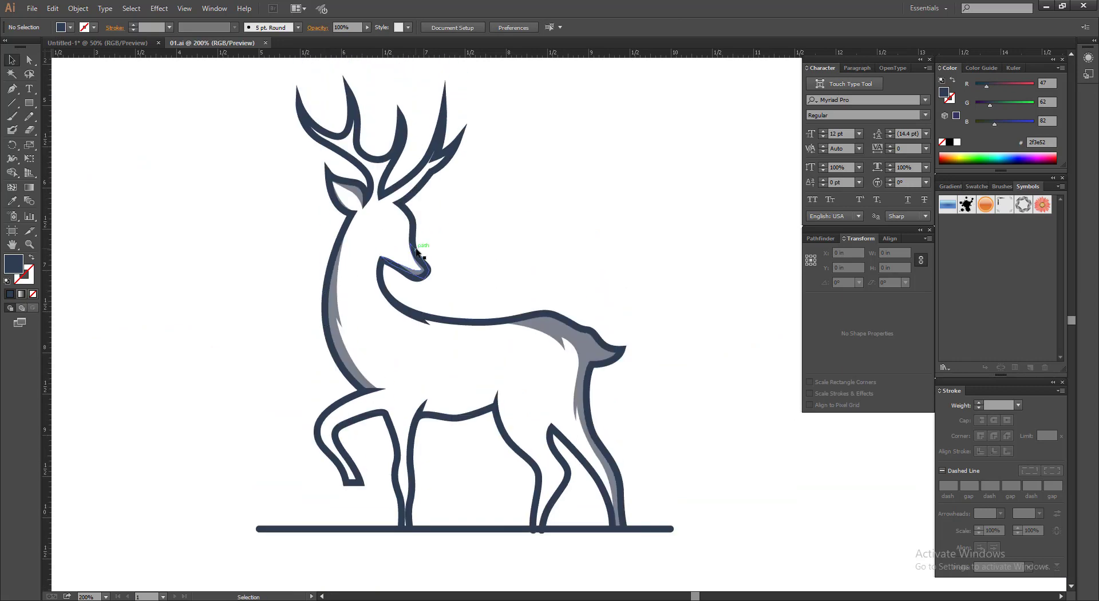
pyautogui.hotkey('ctrl', 'a')
pyautogui.click(467, 242)
pyautogui.scroll(-2, 416, 279)
pyautogui.scroll(-3, 521, 263)
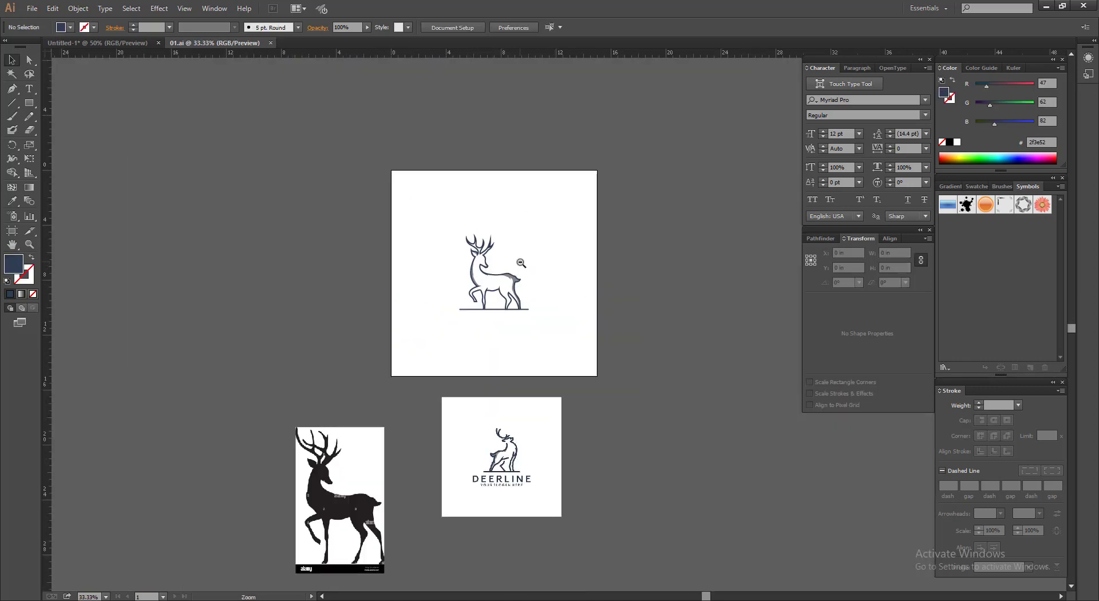
pyautogui.moveTo(421, 250); pyautogui.dragTo(580, 338)
pyautogui.scroll(-4, 464, 306)
pyautogui.scroll(-2, 469, 306)
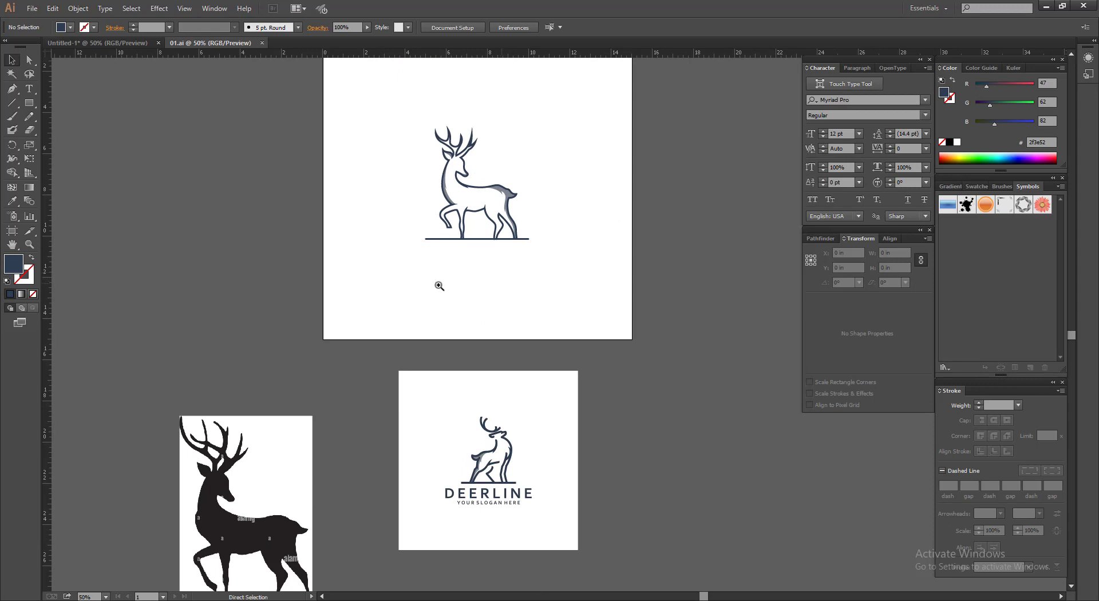
pyautogui.moveTo(310, 179); pyautogui.dragTo(655, 374)
# Match the ground line's stroke to the deer's outline by sampling the raised front leg with the Eyedropper.
pyautogui.moveTo(423, 200); pyautogui.dragTo(635, 379)
pyautogui.press('a')
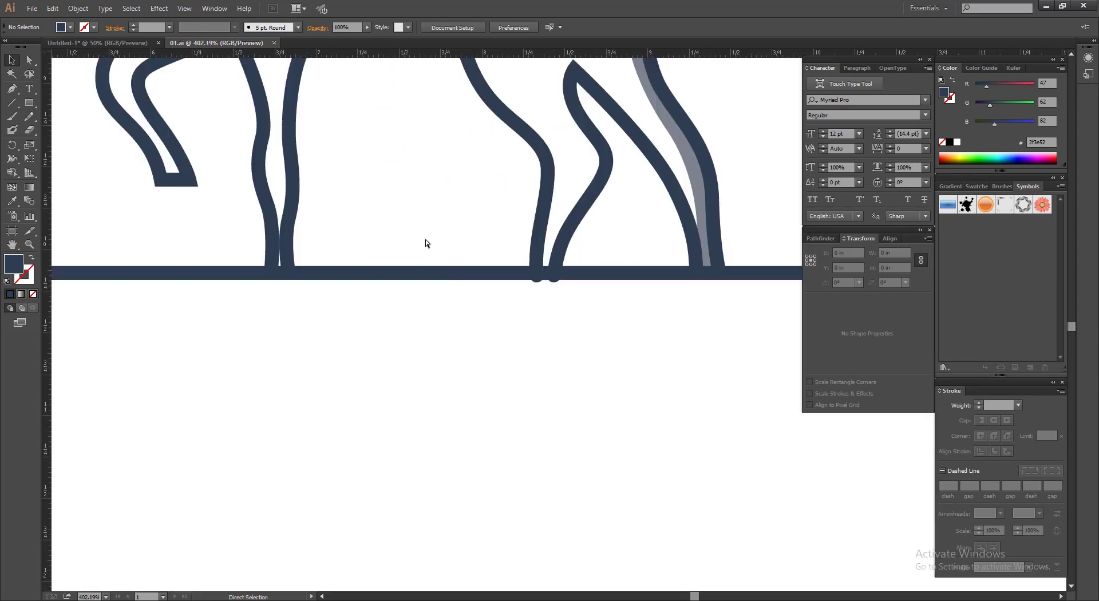
pyautogui.moveTo(458, 243); pyautogui.dragTo(422, 320)
pyautogui.press('v')
pyautogui.click(14, 202)
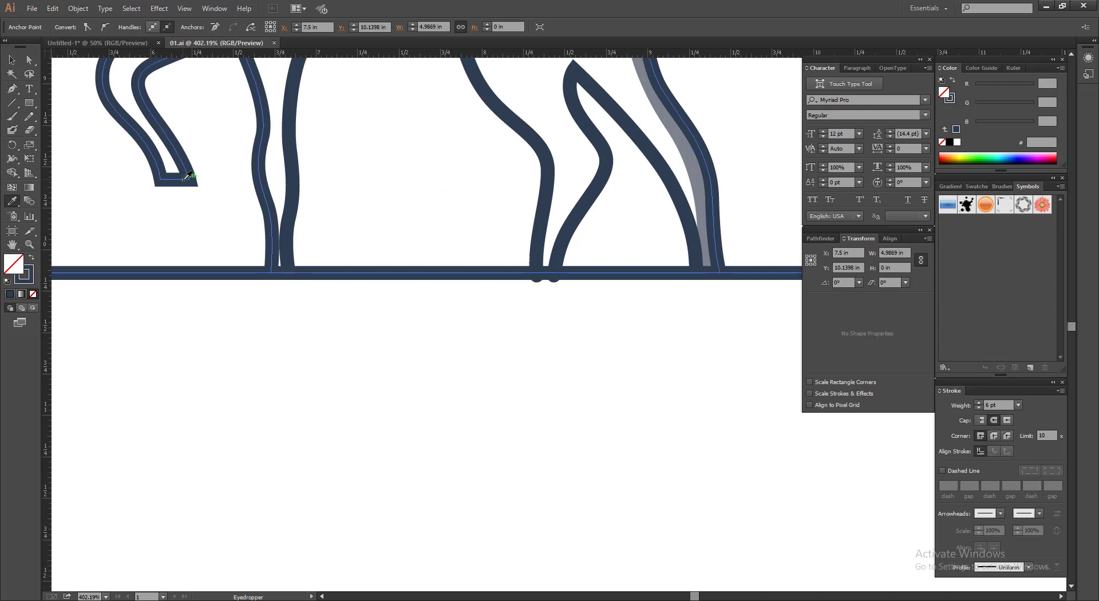
pyautogui.click(10, 59)
pyautogui.scroll(-4, 303, 165)
pyautogui.moveTo(308, 163); pyautogui.dragTo(314, 328)
pyautogui.moveTo(320, 287); pyautogui.dragTo(523, 435)
pyautogui.click(337, 361)
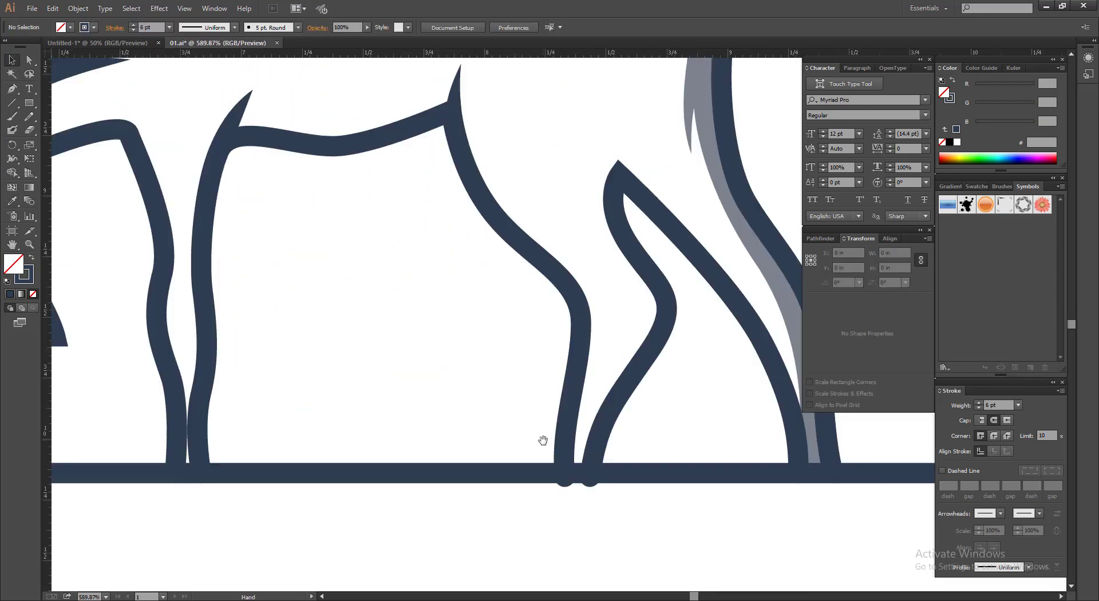
# Nudge the ground line slightly down so it covers the rounded ends of the hind legs.
pyautogui.click(476, 470)
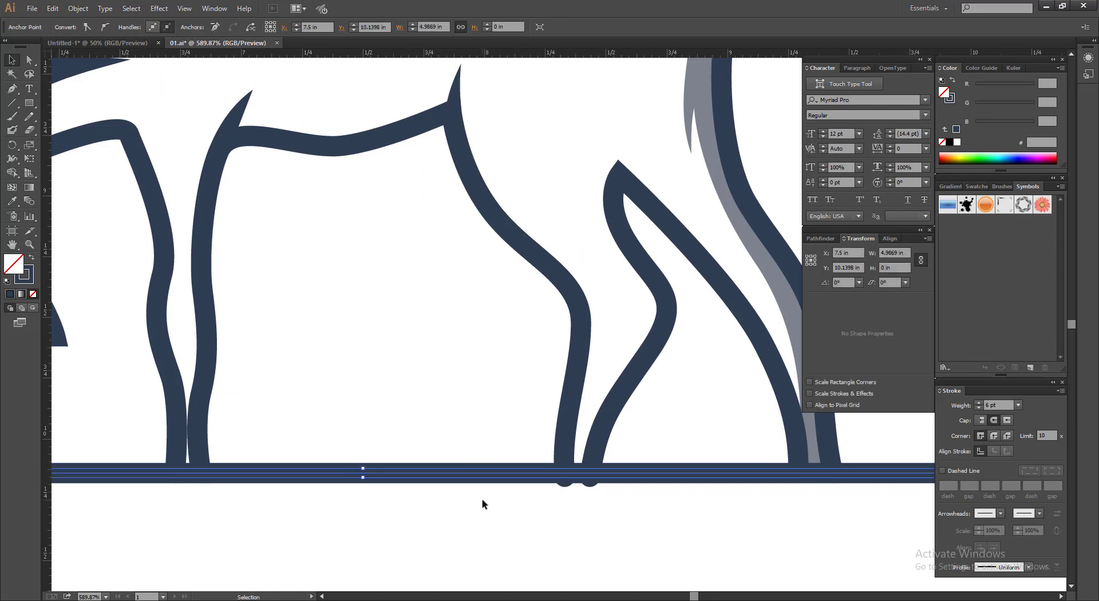
pyautogui.press('Down')
pyautogui.press('Down')
pyautogui.scroll(-4, 483, 500)
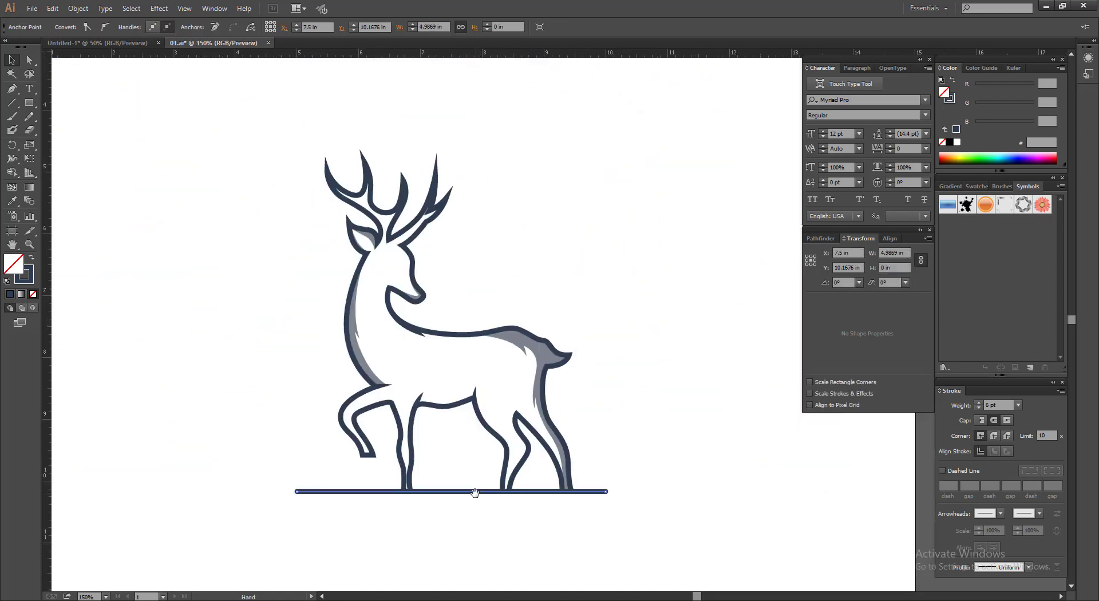
pyautogui.click(474, 518)
pyautogui.moveTo(505, 515); pyautogui.dragTo(505, 447)
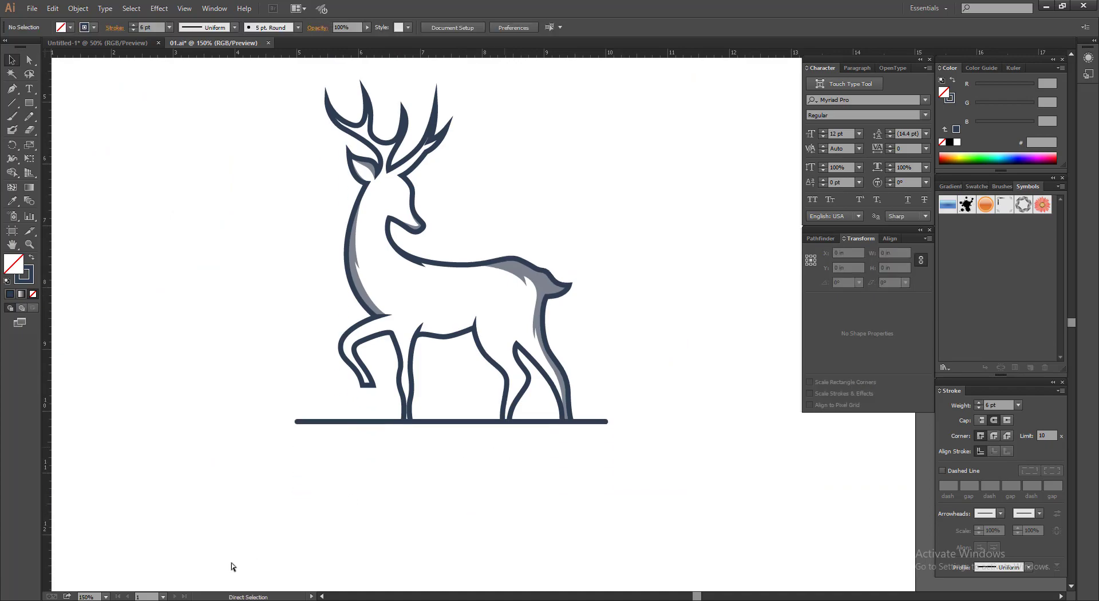
# Switch to the browser, browse the deer line art logo results and copy the ANTELOPE logo image as a lettering reference.
pyautogui.hotkey('alt', 'Tab')
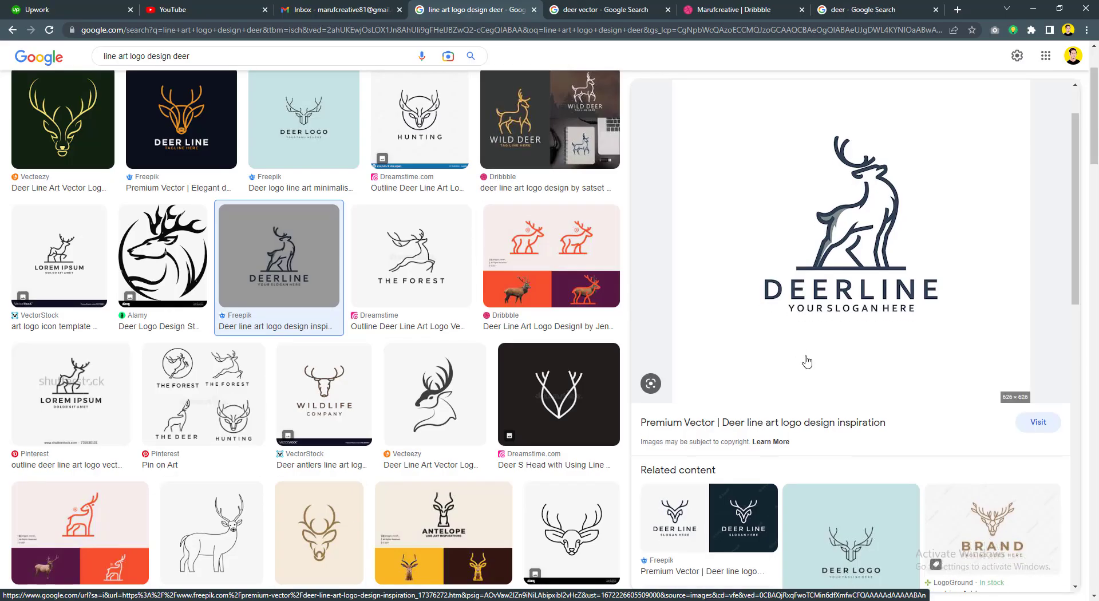
pyautogui.scroll(-3, 807, 362)
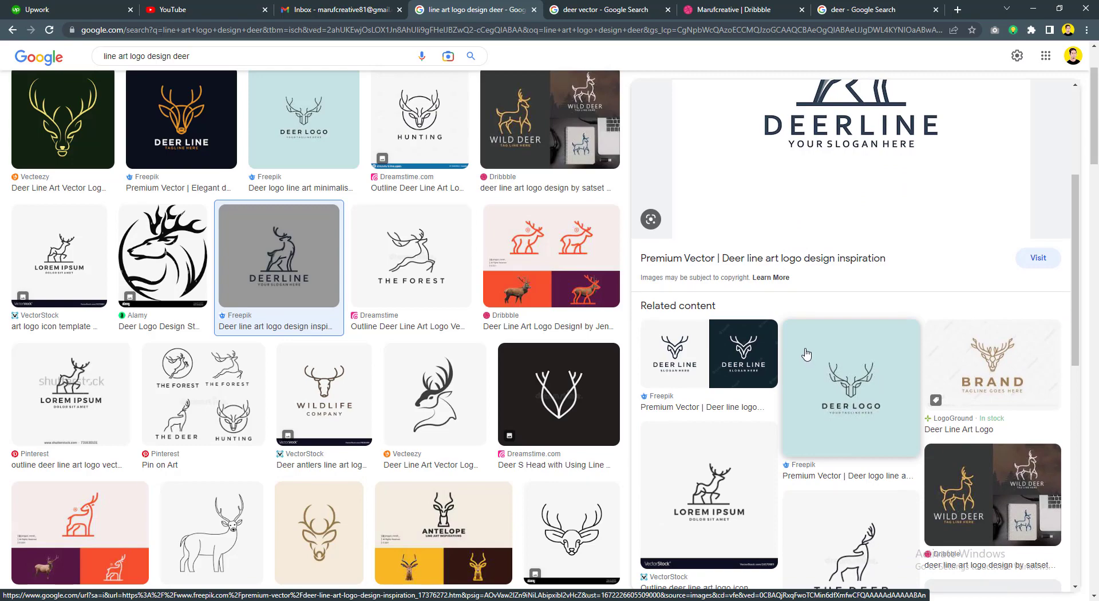
pyautogui.scroll(-4, 422, 354)
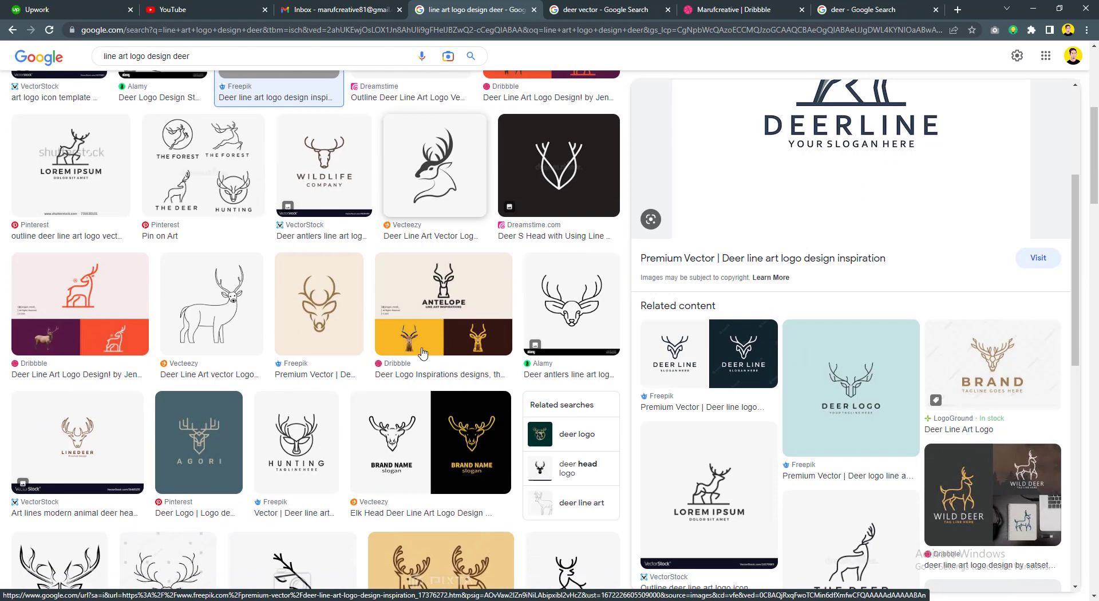
pyautogui.click(449, 325)
pyautogui.rightClick(854, 204)
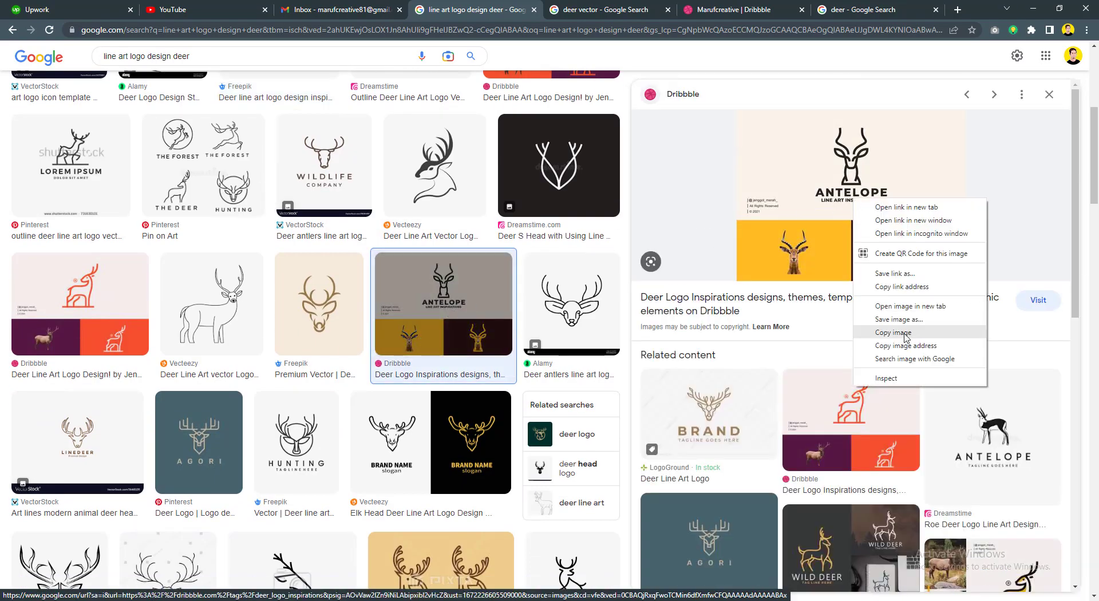
pyautogui.click(908, 336)
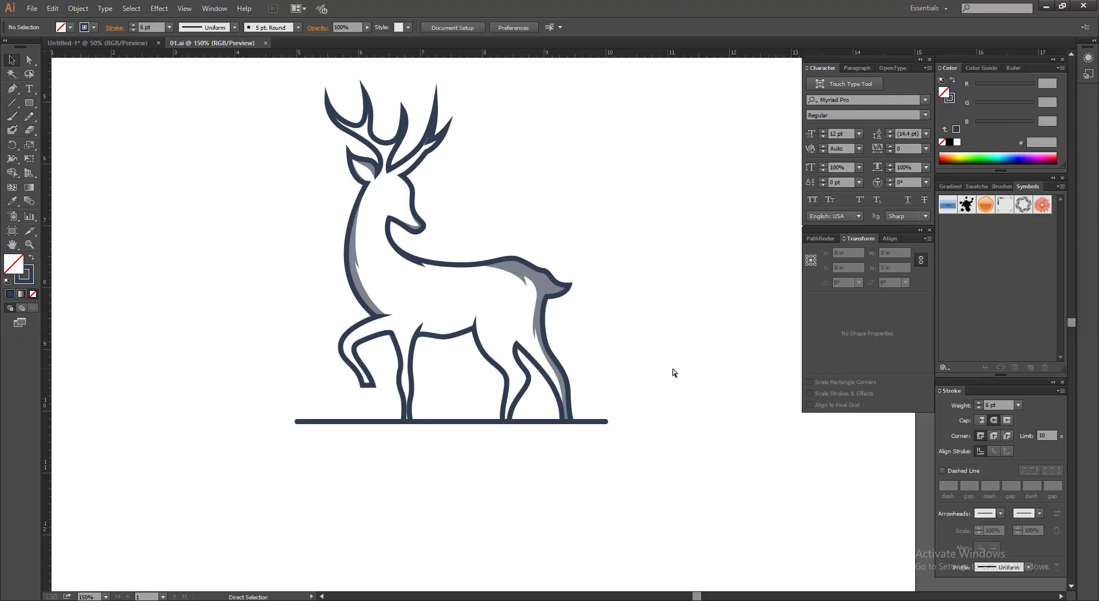
# Paste the ANTELOPE reference image into the deer logo document, place it beside the artboard and save the file.
pyautogui.hotkey('ctrl', 'v')
pyautogui.scroll(-3, 489, 346)
pyautogui.moveTo(531, 356); pyautogui.dragTo(718, 321)
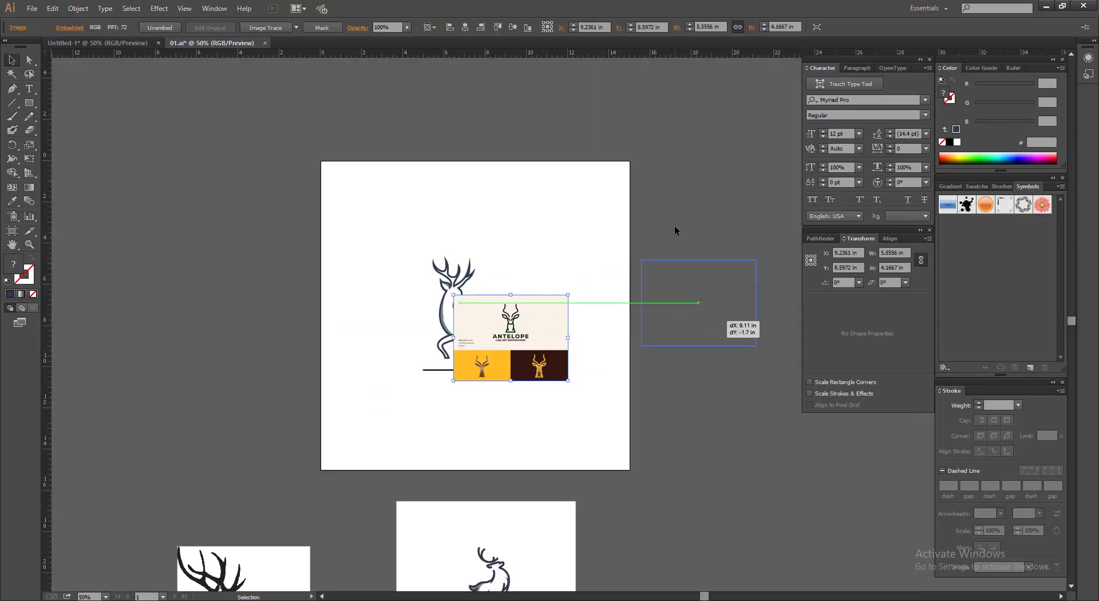
pyautogui.click(674, 225)
pyautogui.moveTo(535, 224); pyautogui.dragTo(881, 427)
pyautogui.keyDown('ctrl'); pyautogui.keyDown('alt'); pyautogui.click(598, 410); pyautogui.keyUp('alt'); pyautogui.keyUp('ctrl')
pyautogui.moveTo(504, 409); pyautogui.dragTo(672, 372)
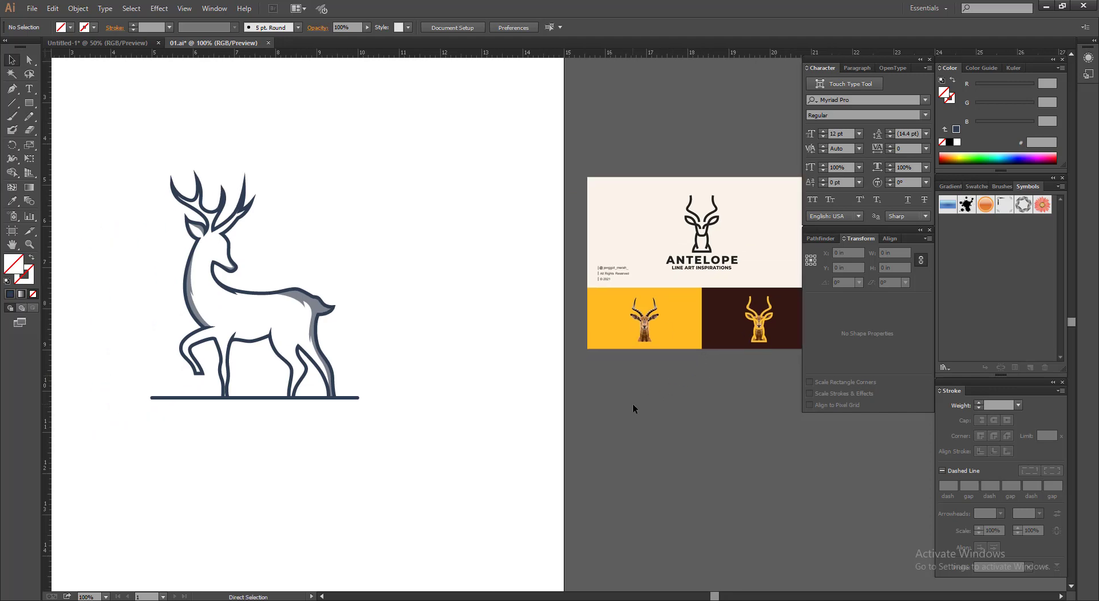
pyautogui.hotkey('ctrl', 's')
pyautogui.hotkey('alt', 'Tab')
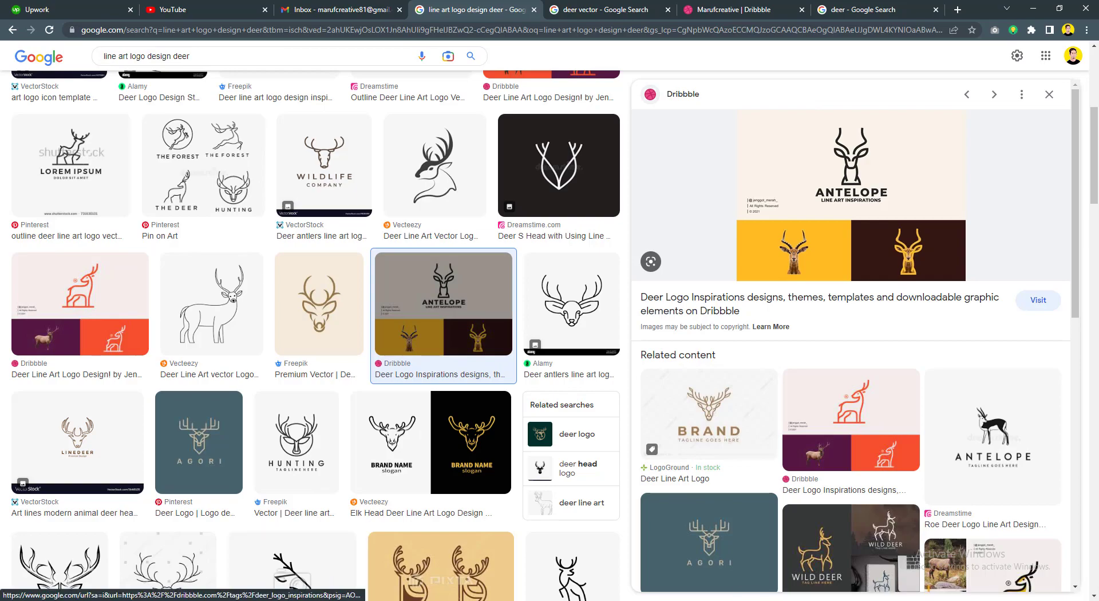
pyautogui.click(188, 562)
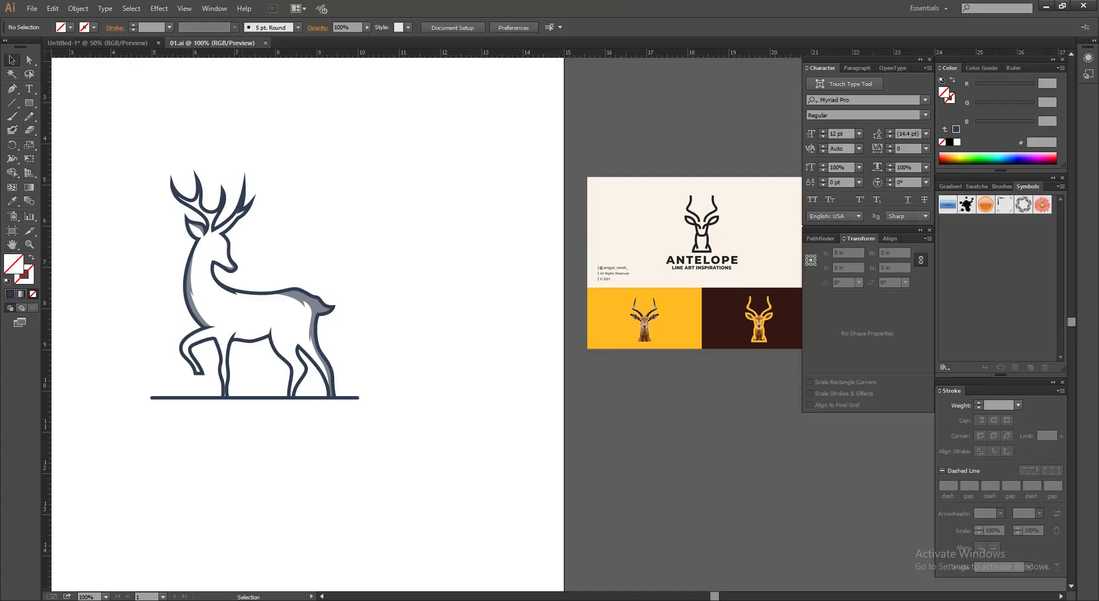
# Add the text DEER, enlarge it to about 208 pt and place it below the deer's ground line.
pyautogui.press('t')
pyautogui.click(344, 139)
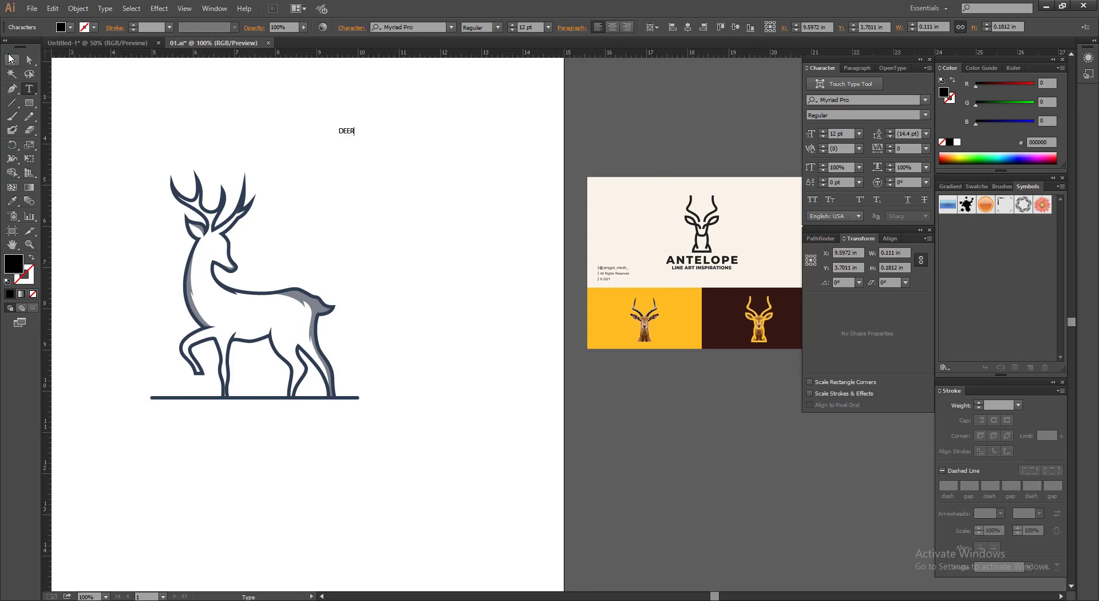
pyautogui.press('Escape')
pyautogui.moveTo(355, 133); pyautogui.dragTo(372, 504)
pyautogui.click(491, 140)
pyautogui.hscroll(-2, 562, 378)
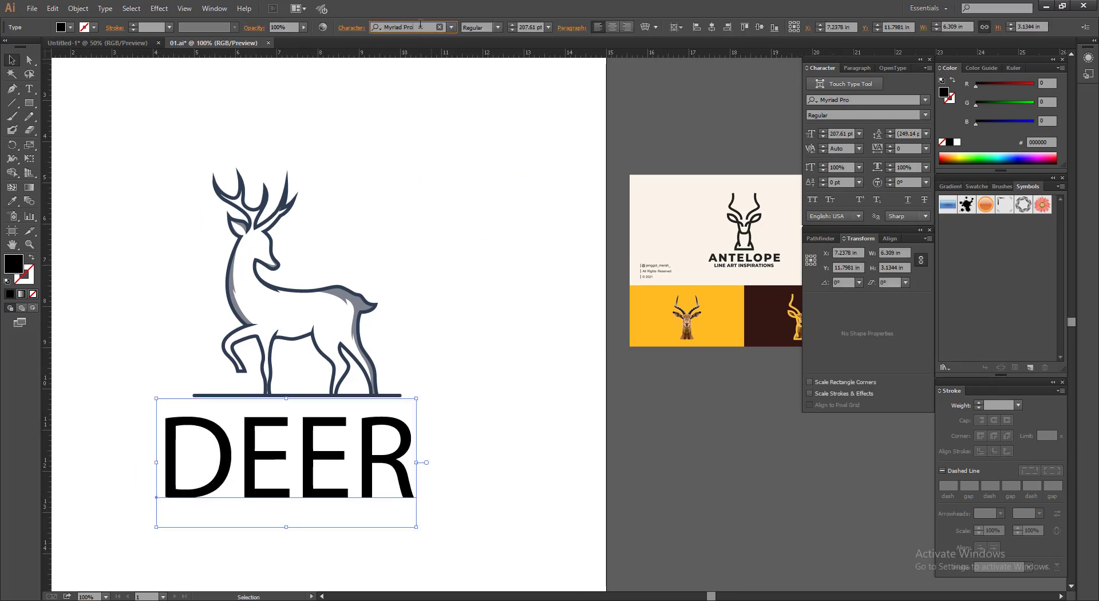
# Try alternative fonts on the DEER text, including Nasalization, Night Zone and Noto Sans.
pyautogui.press('Down')
pyautogui.press('Down')
pyautogui.press('Up')
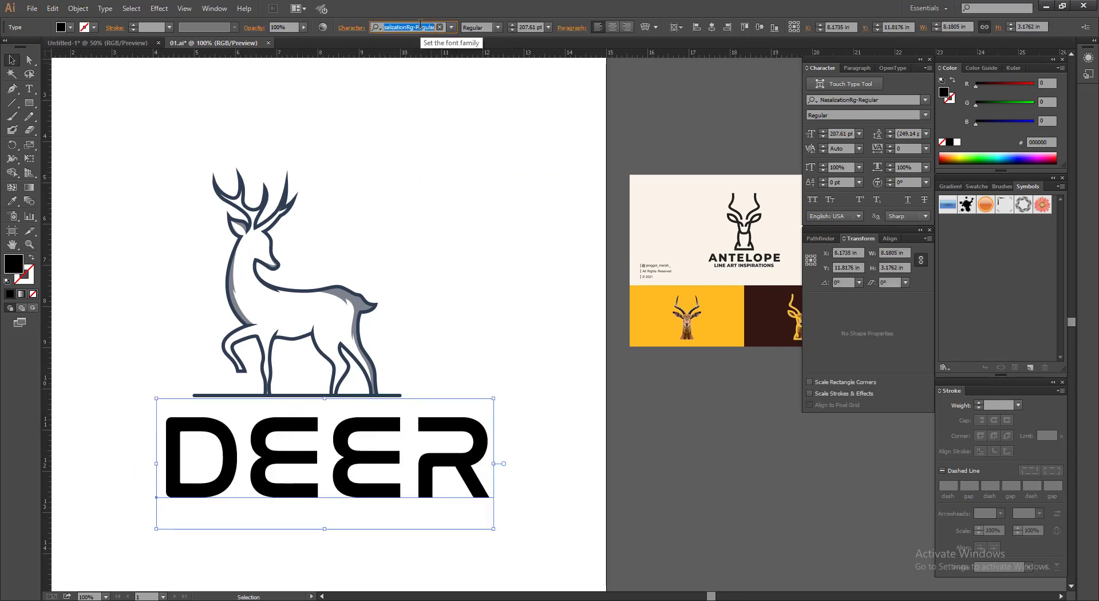
pyautogui.press('Down')
pyautogui.press('Down')
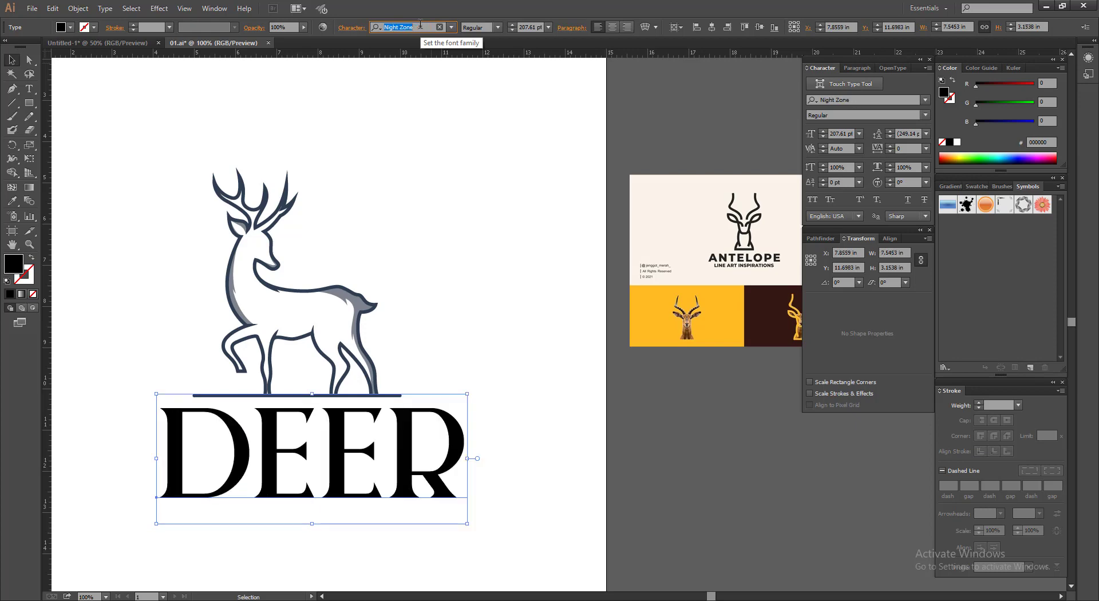
pyautogui.press('Down')
pyautogui.press('Down')
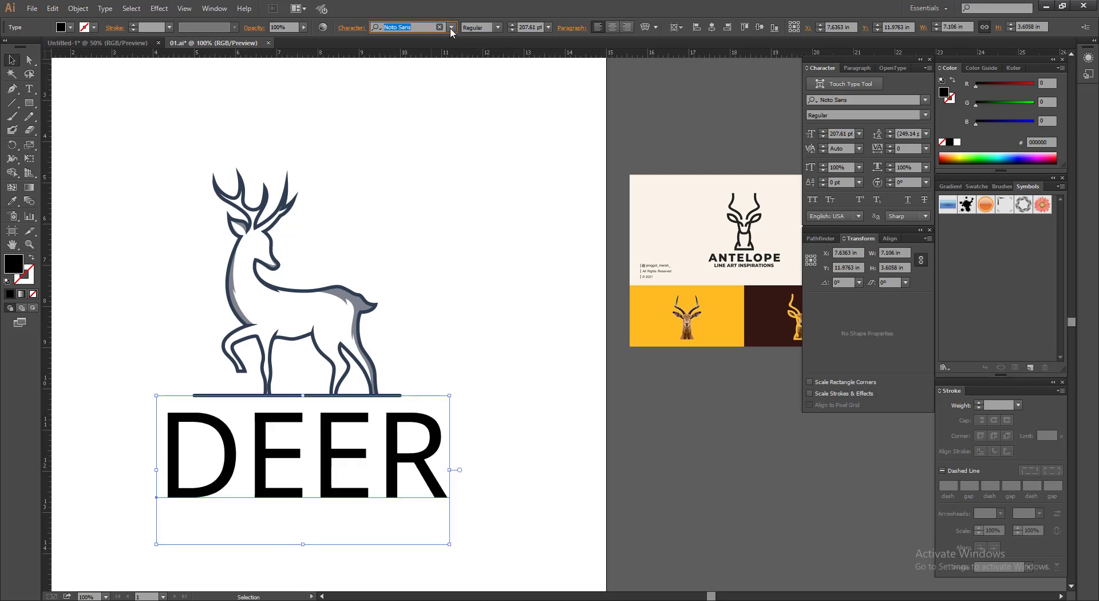
# Browse the font list and try FONTSPRING DEMO - Integral CF Medium on the DEER text.
pyautogui.click(451, 27)
pyautogui.scroll(15, 518, 309)
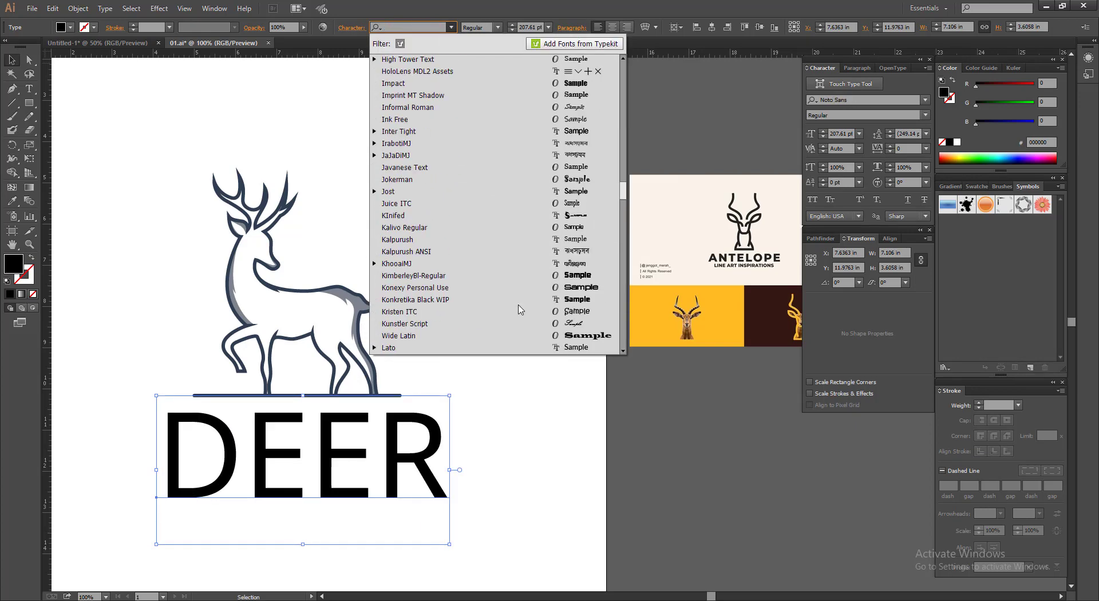
pyautogui.scroll(20, 520, 309)
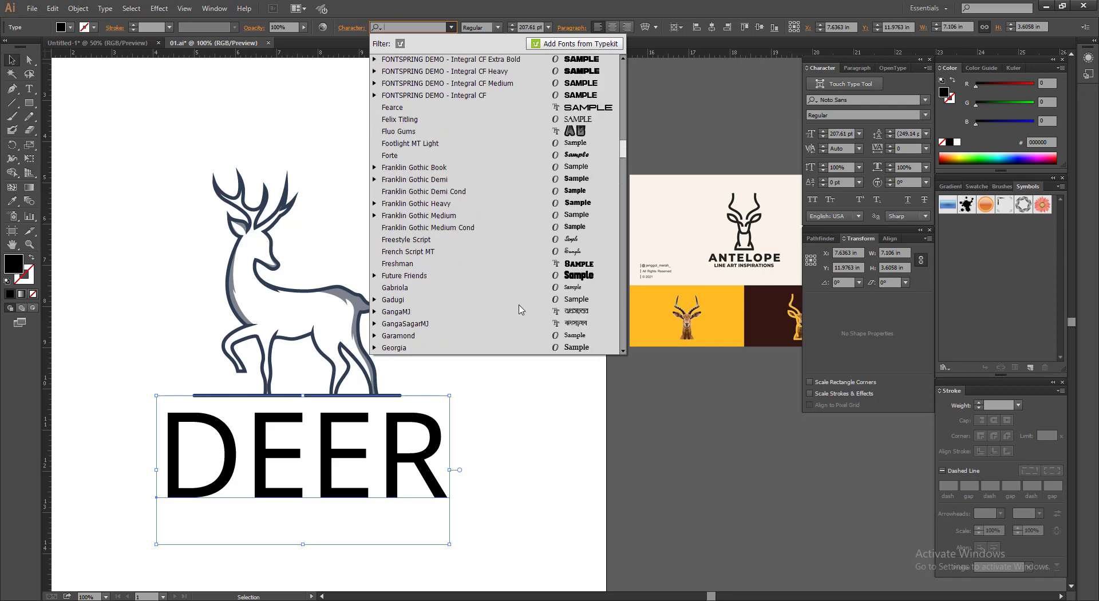
pyautogui.click(573, 84)
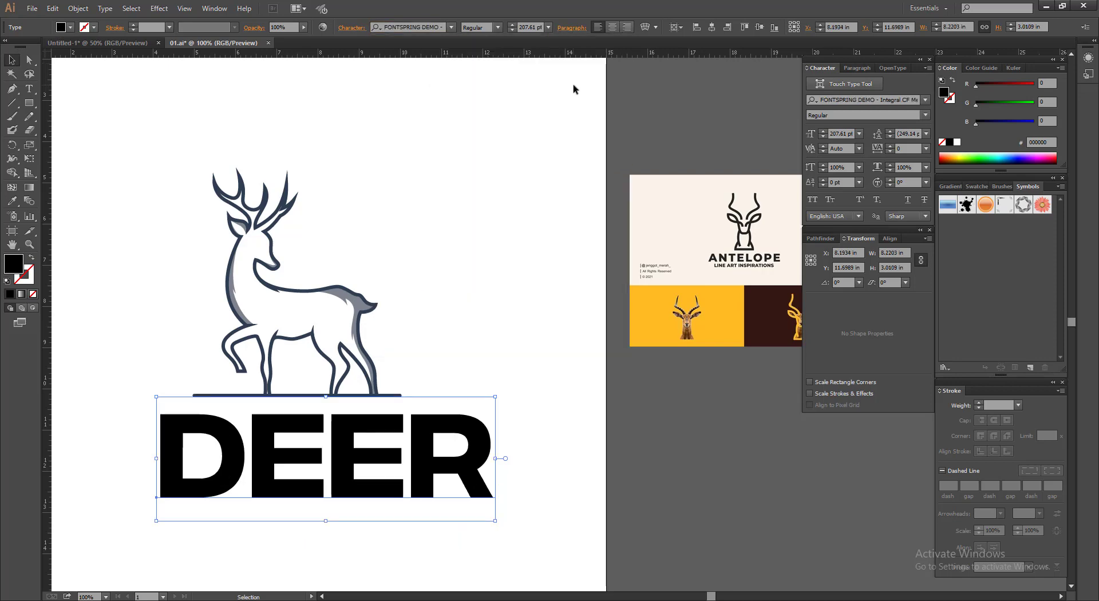
# Set the DEER text's font to Montserrat ExtraBold.
pyautogui.click(452, 27)
pyautogui.scroll(20, 502, 192)
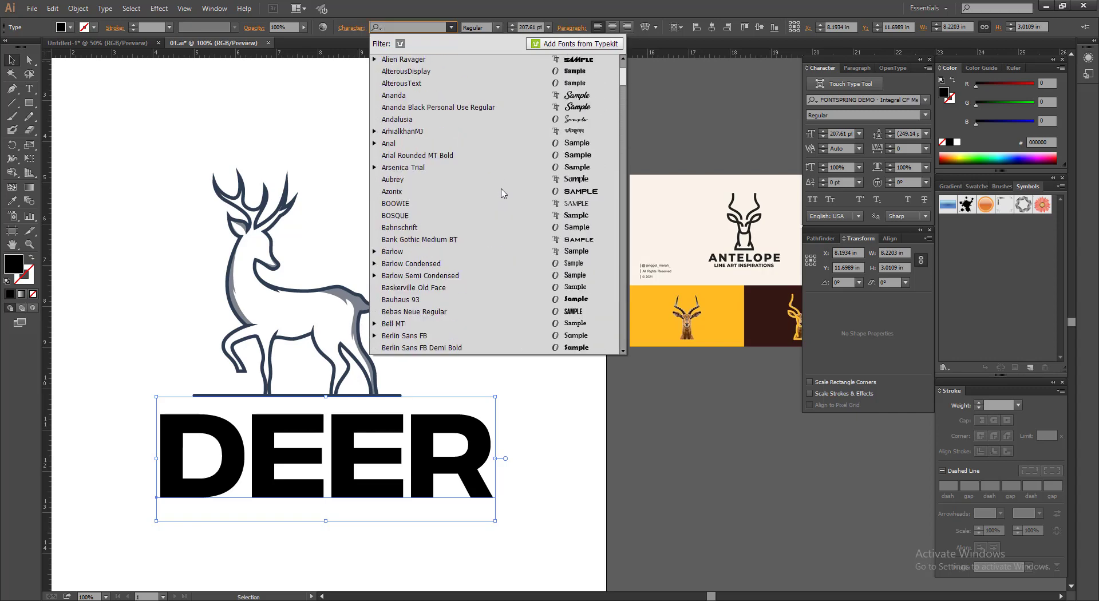
pyautogui.scroll(1, 502, 193)
pyautogui.write('Montserrat')
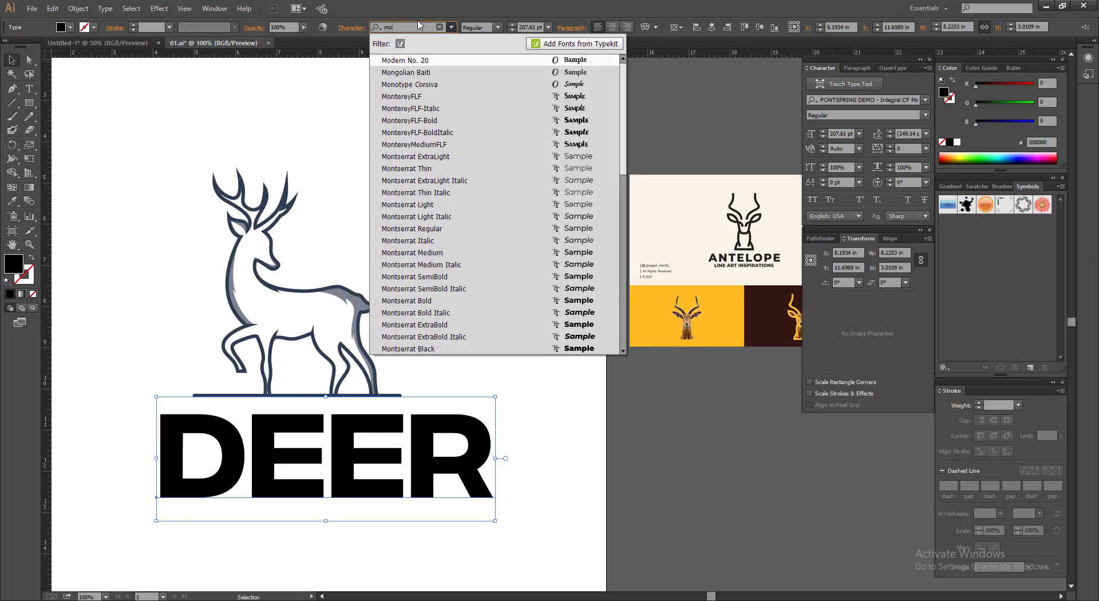
pyautogui.click(520, 313)
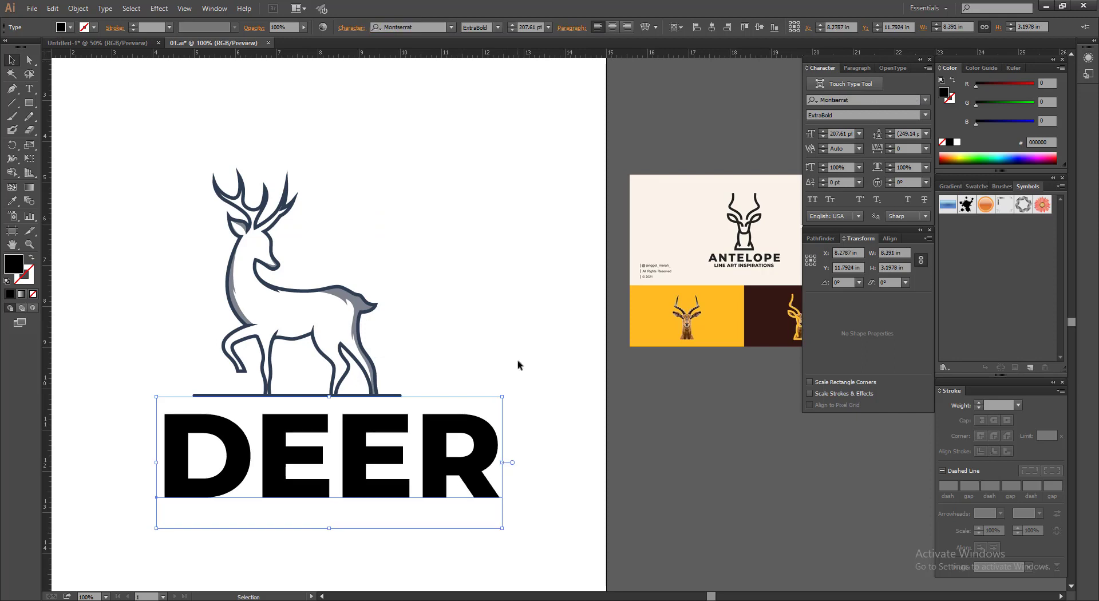
pyautogui.hotkey('ctrl', 'shift', 'a')
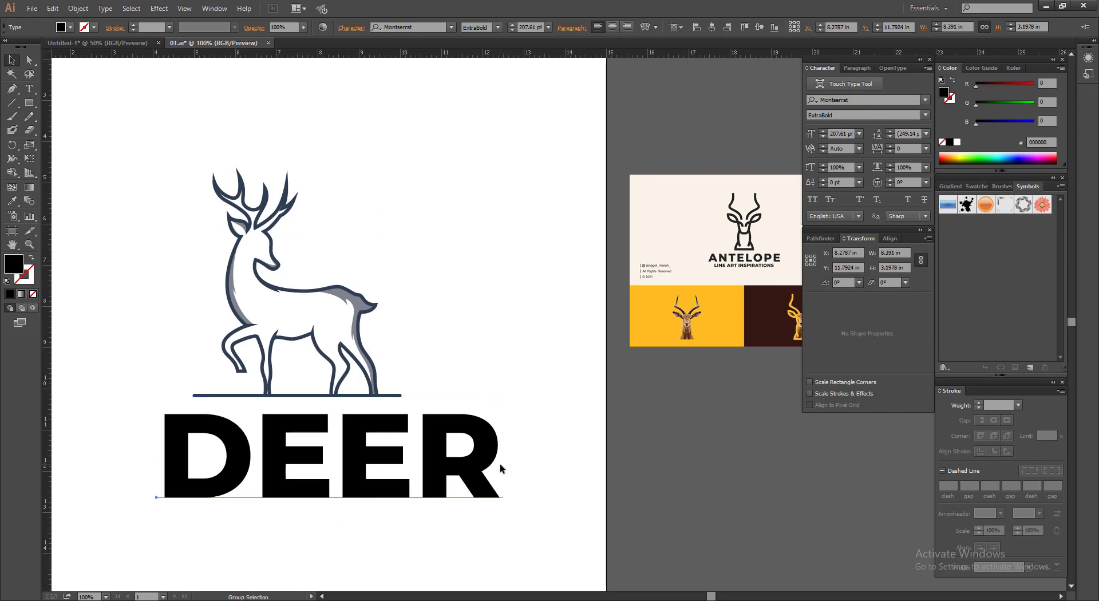
# Increase the tracking of the DEER text to 500.
pyautogui.hotkey('alt', 'Right')
pyautogui.hotkey('alt', 'Right')
pyautogui.hotkey('alt', 'Right')
pyautogui.hotkey('alt', 'Right')
pyautogui.hotkey('alt', 'Right')
pyautogui.hotkey('alt', 'Right')
pyautogui.hotkey('alt', 'Right')
pyautogui.hotkey('alt', 'Right')
pyautogui.hotkey('alt', 'Right')
pyautogui.hotkey('alt', 'Right')
pyautogui.hotkey('alt', 'Right')
pyautogui.hotkey('alt', 'Right')
pyautogui.hotkey('alt', 'Right')
pyautogui.hotkey('alt', 'Right')
pyautogui.hotkey('alt', 'Right')
pyautogui.hotkey('alt', 'Right')
pyautogui.hotkey('alt', 'Right')
pyautogui.hotkey('alt', 'Right')
pyautogui.hotkey('alt', 'Right')
pyautogui.hotkey('alt', 'Right')
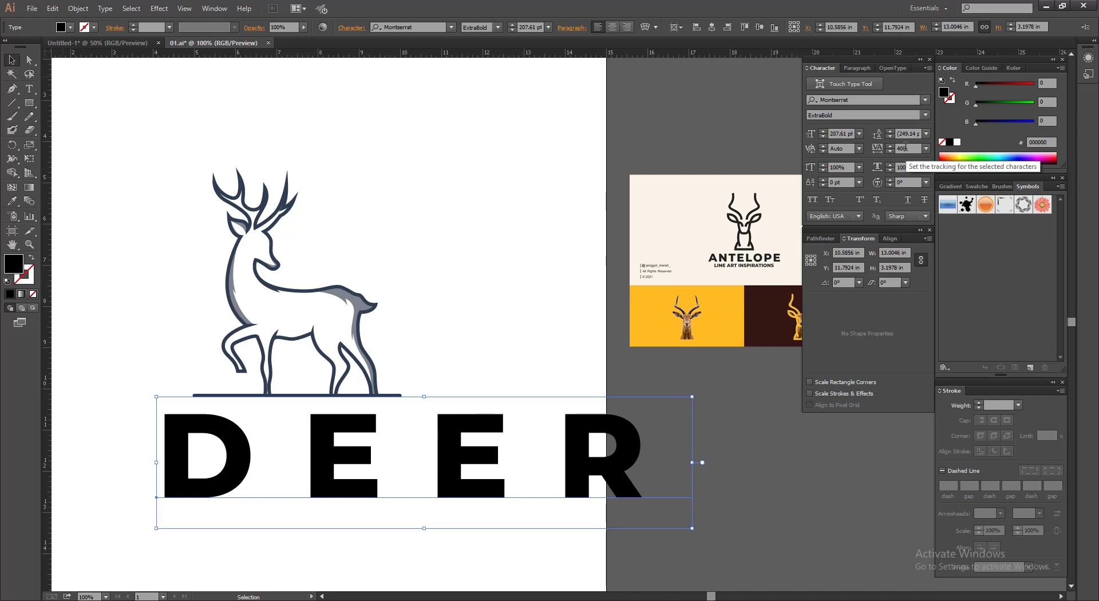
pyautogui.hotkey('alt', 'Right')
pyautogui.hotkey('alt', 'Right')
pyautogui.hotkey('alt', 'Right')
pyautogui.hotkey('alt', 'Right')
pyautogui.hotkey('alt', 'Right')
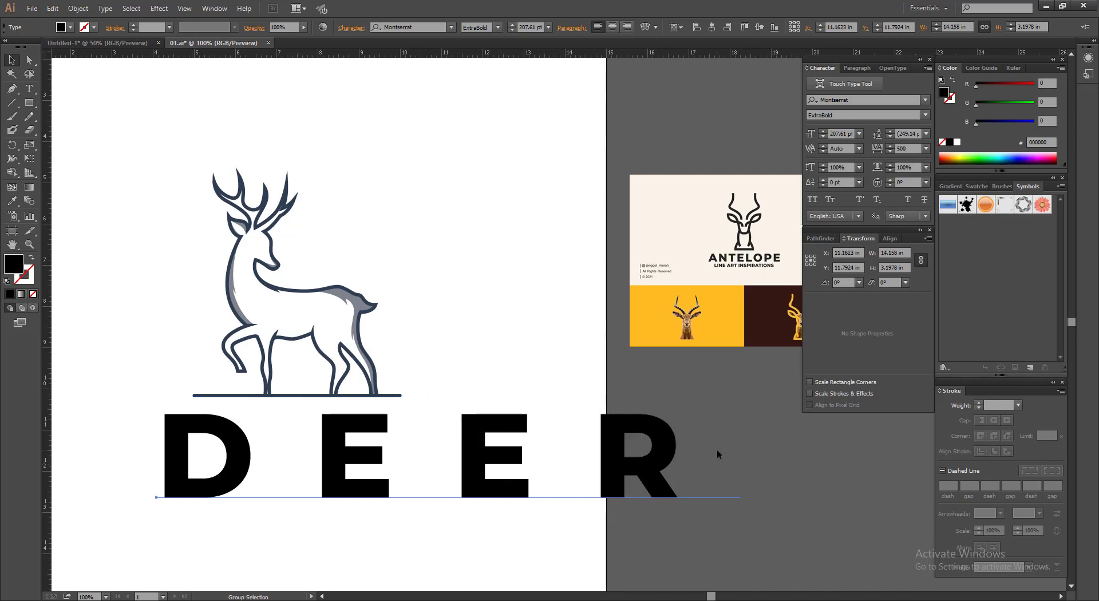
# Increase the tracking of the DEER text to 600.
pyautogui.hotkey('alt', 'Right')
pyautogui.hotkey('alt', 'Right')
pyautogui.hotkey('alt', 'Right')
pyautogui.hotkey('alt', 'Right')
pyautogui.hotkey('alt', 'Right')
pyautogui.press('Escape')
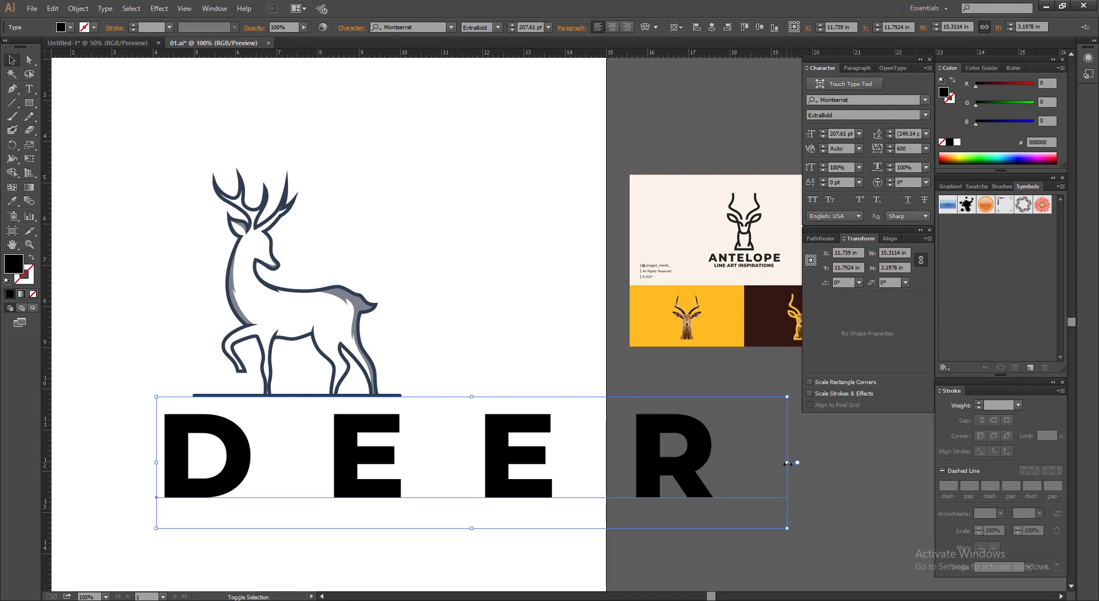
# Shrink the DEER text beneath the ground line and set its font size to 105 pt.
pyautogui.moveTo(782, 461); pyautogui.dragTo(422, 456)
pyautogui.click(502, 451)
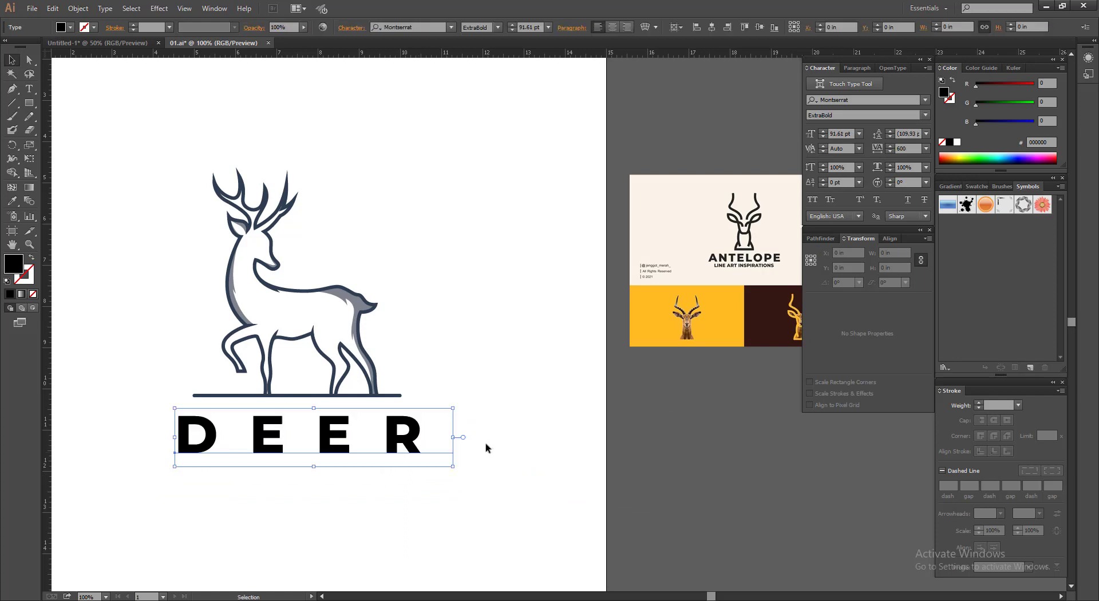
pyautogui.click(496, 452)
pyautogui.click(440, 452)
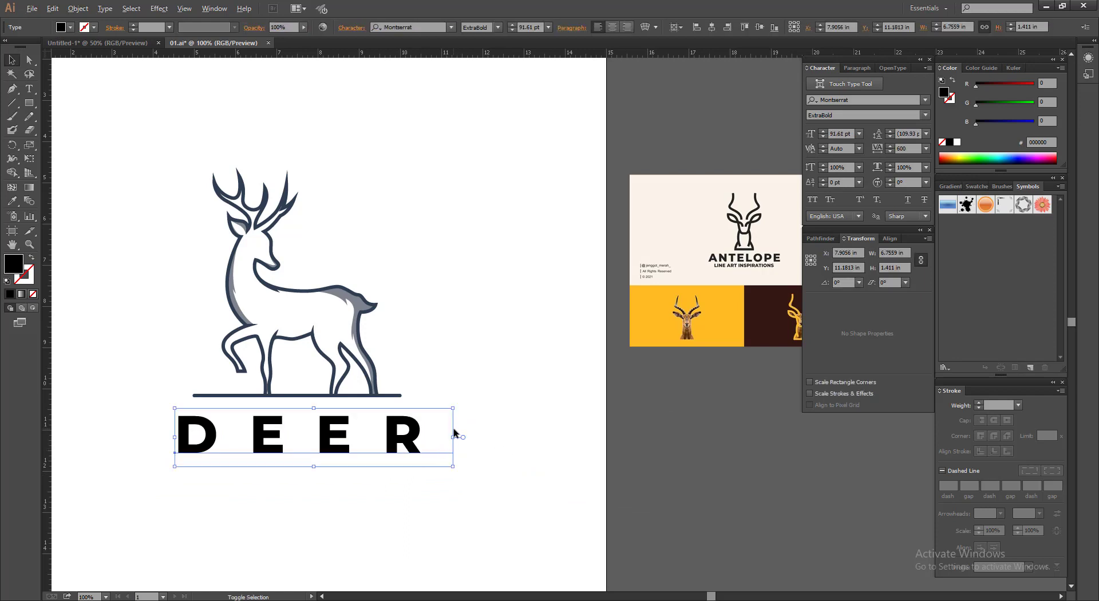
pyautogui.moveTo(452, 438); pyautogui.dragTo(391, 477)
pyautogui.click(486, 436)
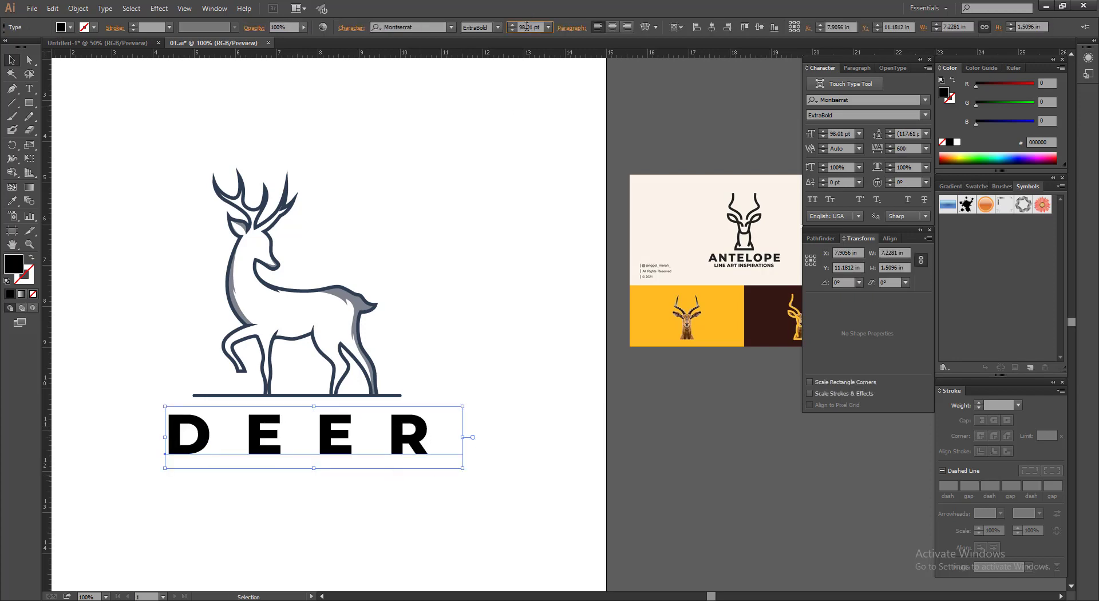
pyautogui.scroll(7, 527, 27)
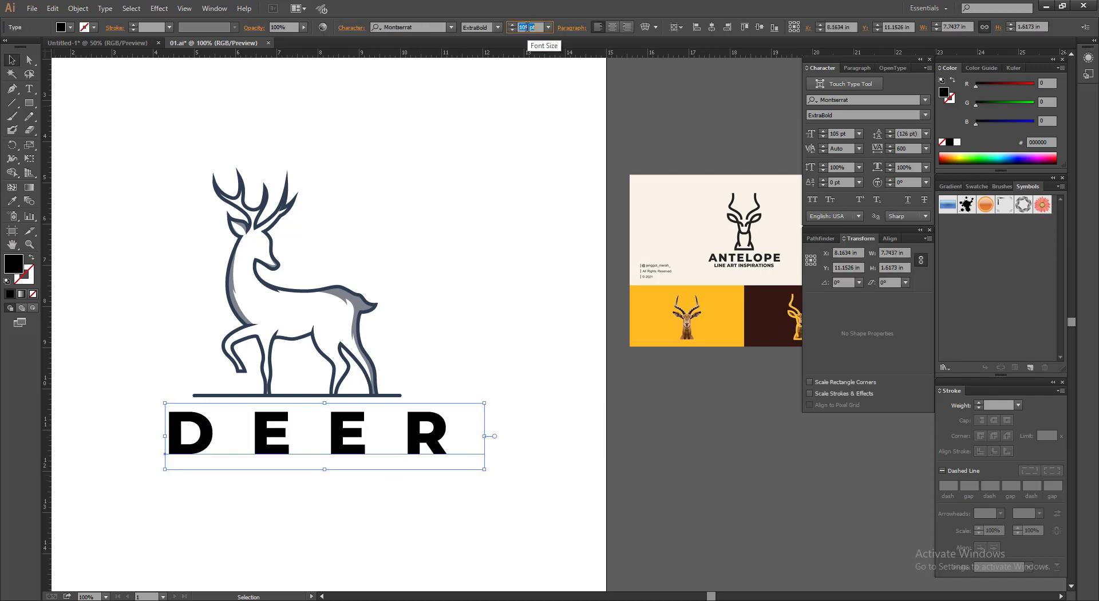
# Append "hunt" to the DEER text and set the whole word in all caps.
pyautogui.click(389, 179)
pyautogui.press('t')
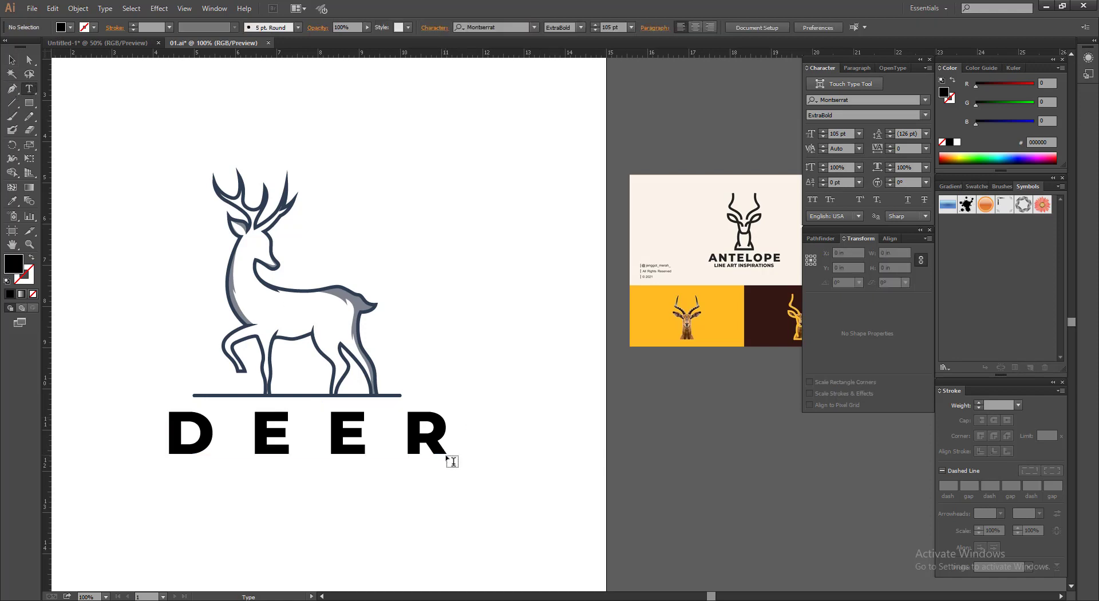
pyautogui.click(473, 455)
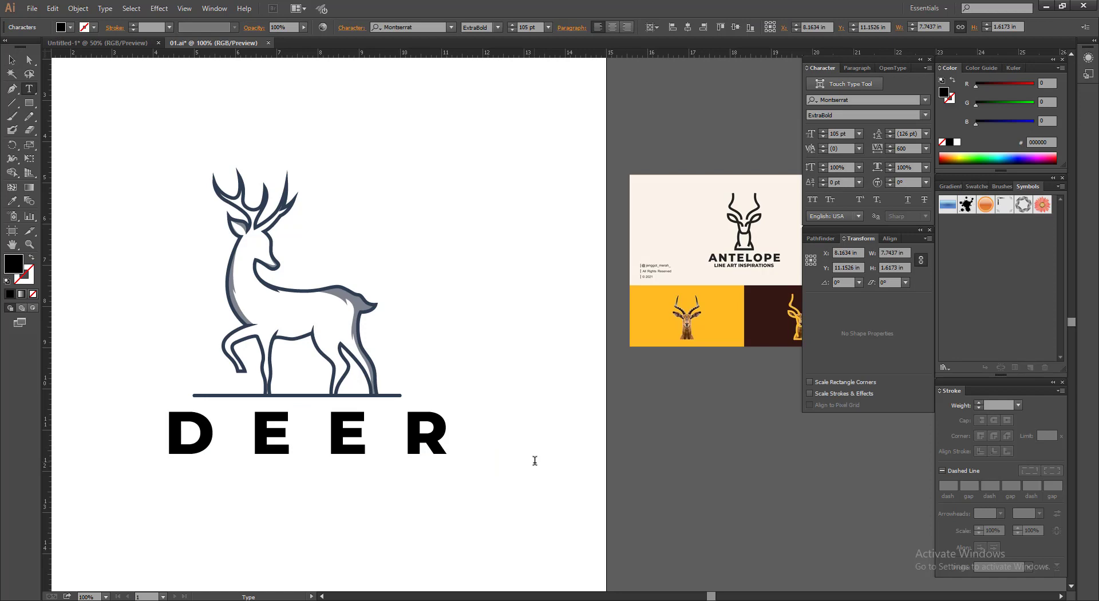
pyautogui.write('hunt')
pyautogui.press('Escape')
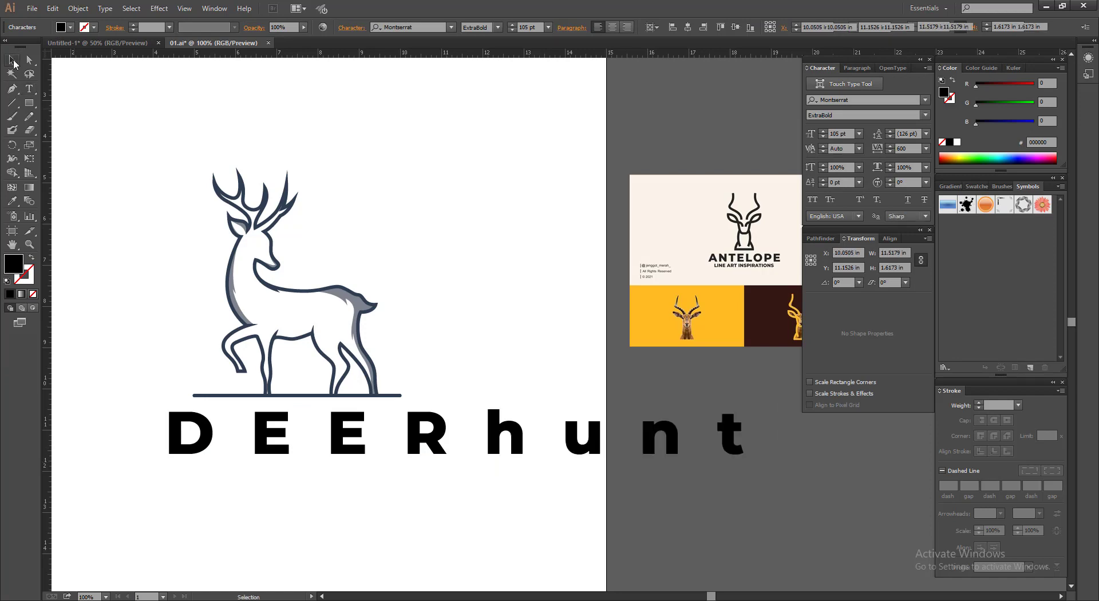
pyautogui.click(812, 199)
# Shrink the DEERHUNT text to about 63.58 pt and place a copy of it directly below.
pyautogui.moveTo(812, 437); pyautogui.dragTo(559, 436)
pyautogui.moveTo(514, 378); pyautogui.dragTo(571, 496)
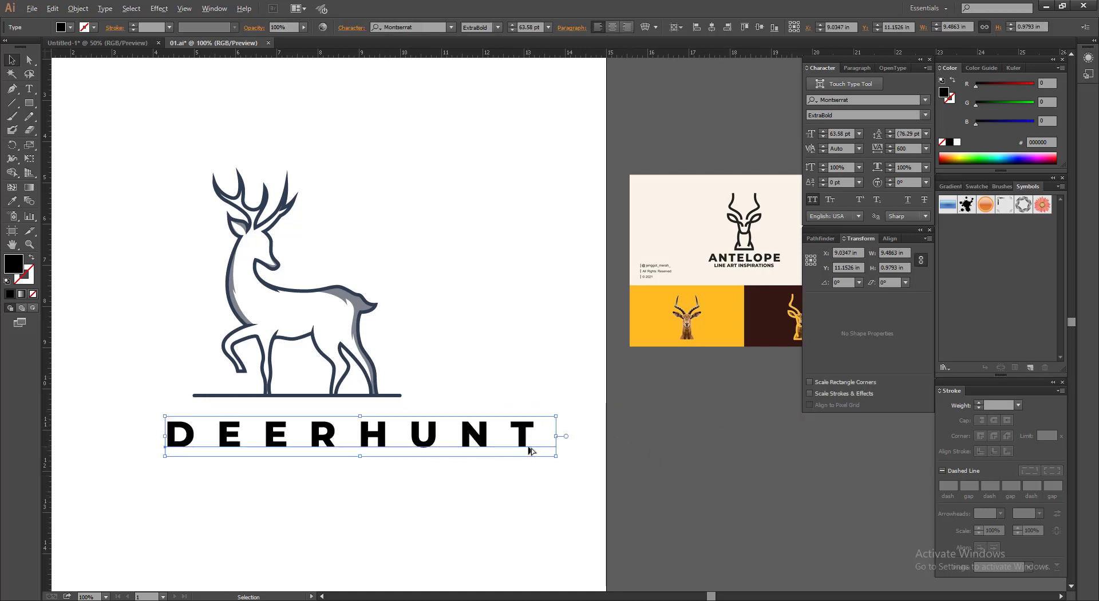
pyautogui.moveTo(532, 451); pyautogui.dragTo(523, 490)
pyautogui.moveTo(523, 405); pyautogui.dragTo(553, 452)
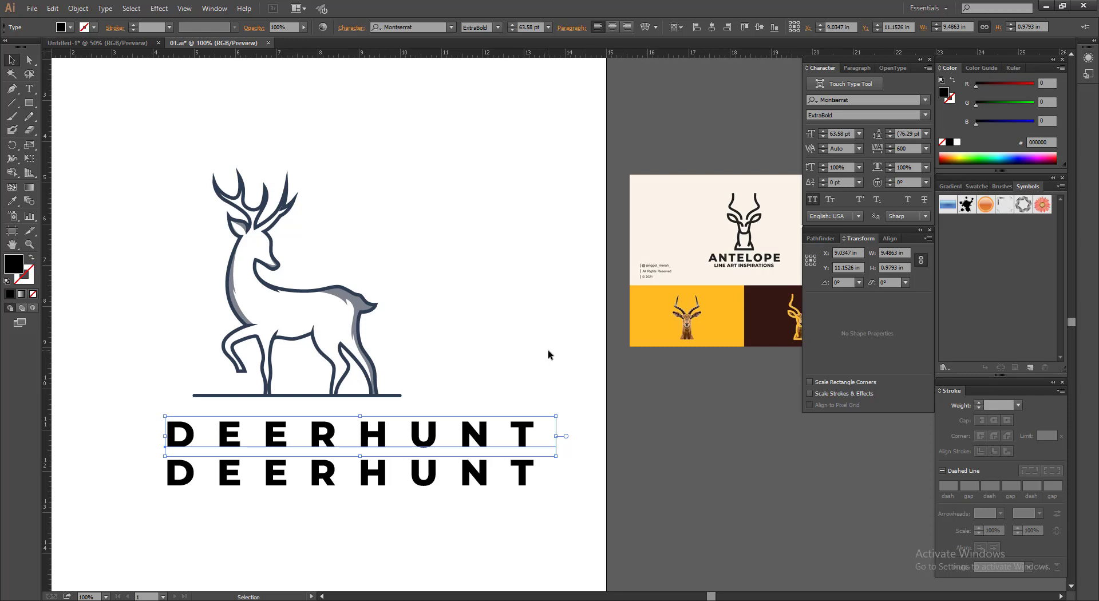
# Convert the upper DEERHUNT text to outlines and center it horizontally on the artboard.
pyautogui.press('a')
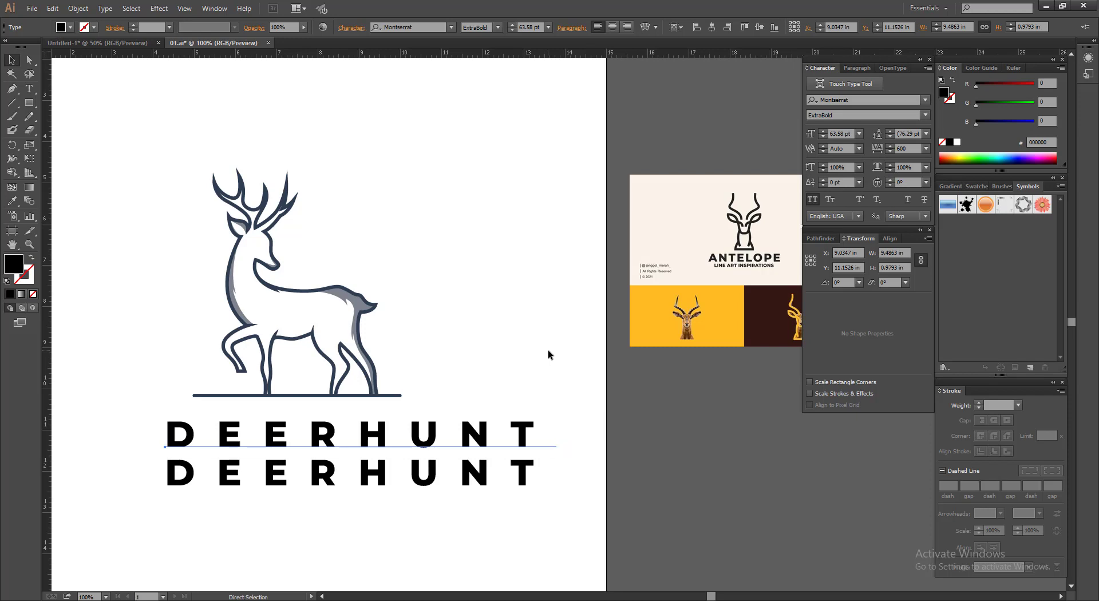
pyautogui.press('v')
pyautogui.hotkey('ctrl', 'shift', 'o')
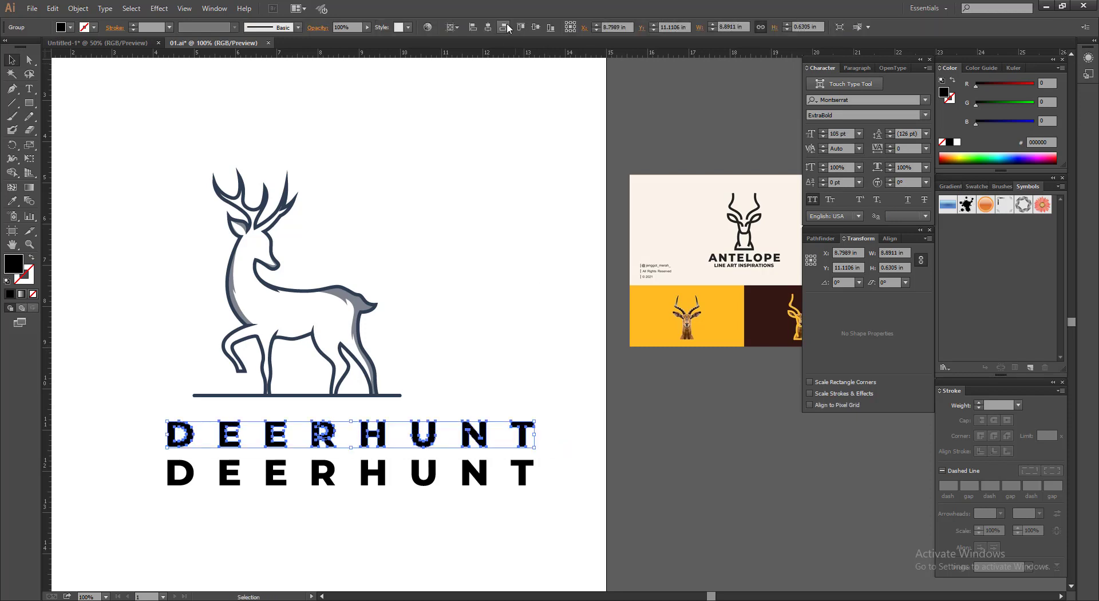
pyautogui.click(487, 30)
pyautogui.click(452, 415)
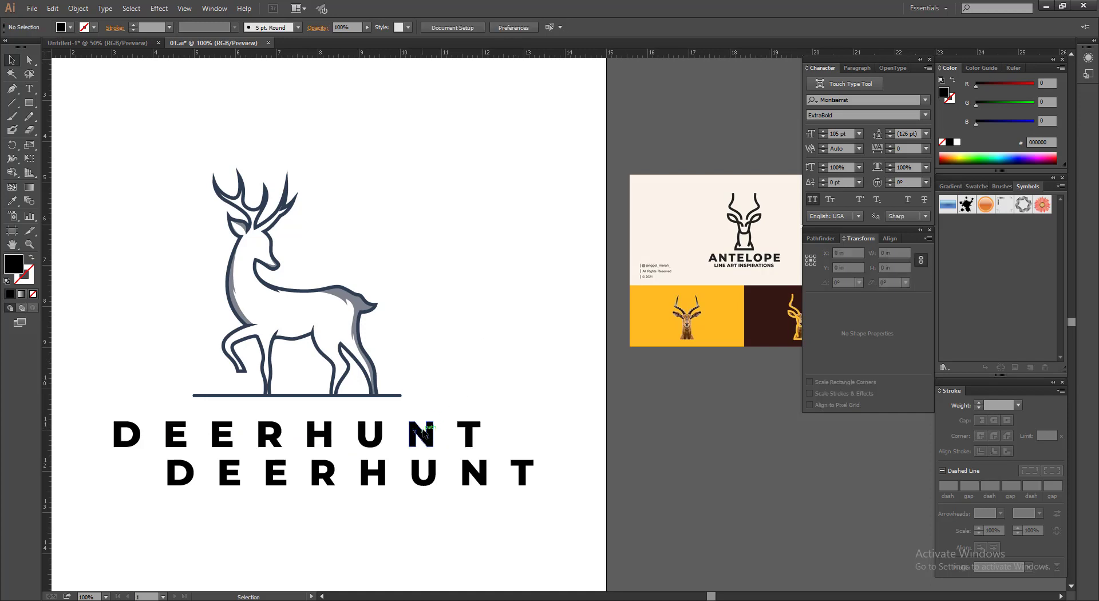
# Scale the outlined DEERHUNT wordmark down to about 7.42 in wide.
pyautogui.moveTo(425, 434); pyautogui.dragTo(456, 431)
pyautogui.click(506, 398)
pyautogui.moveTo(520, 378); pyautogui.dragTo(543, 318)
# Replace the wording of the lower DEERHUNT copy with "LINE ART LOGO".
pyautogui.click(547, 413)
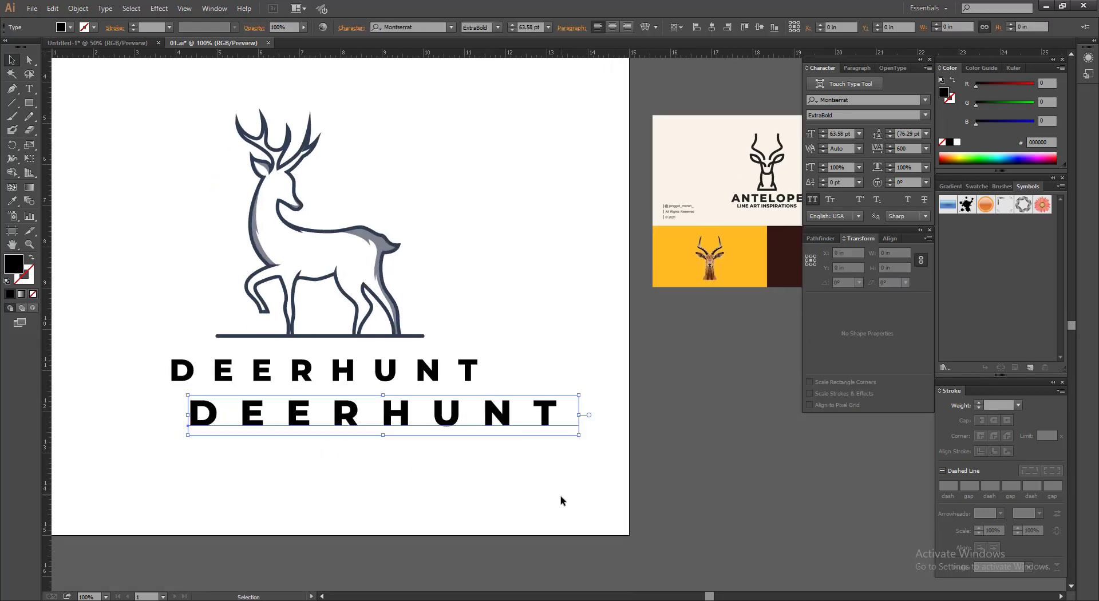
pyautogui.doubleClick(496, 429)
pyautogui.hotkey('ctrl', 'a')
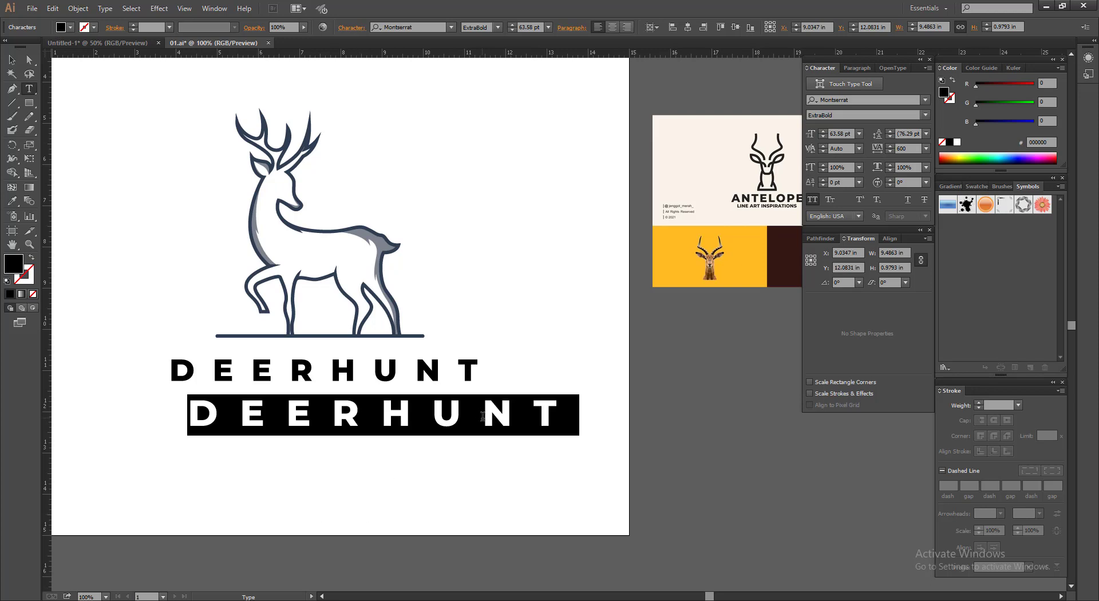
pyautogui.write('LINE ART LOGO')
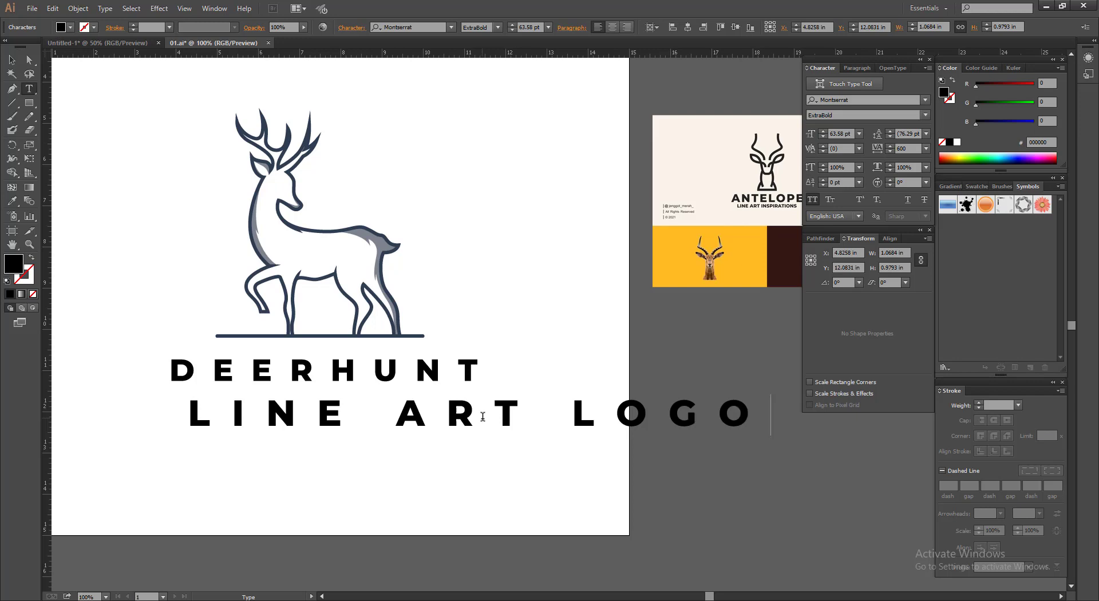
pyautogui.click(11, 60)
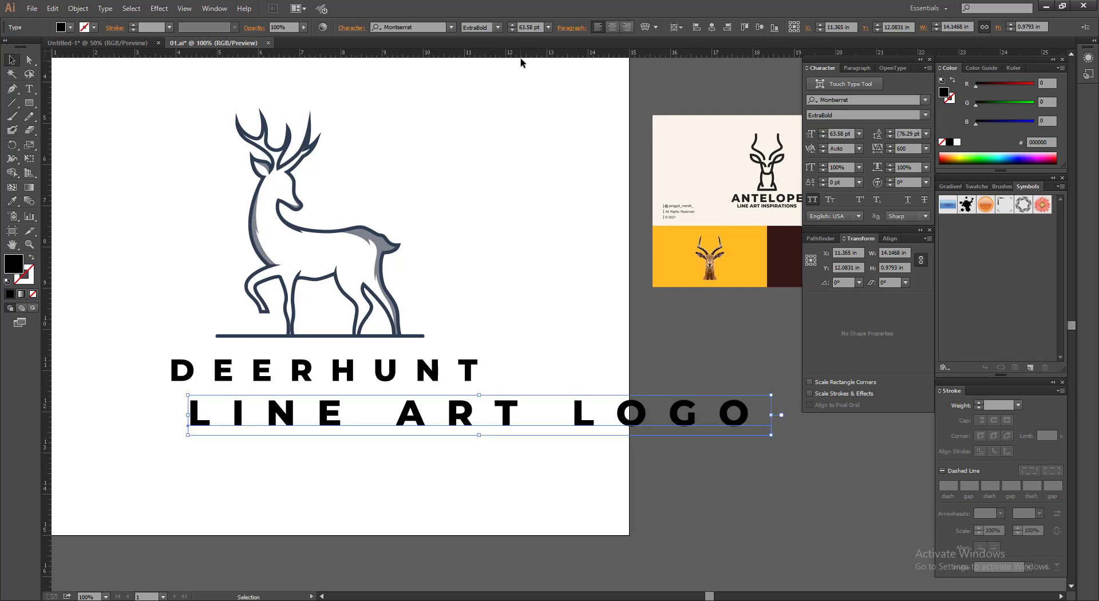
# Set the LINE ART LOGO tagline to Medium weight and reduce its tracking to 282.
pyautogui.click(904, 148)
pyautogui.scroll(-20, 903, 148)
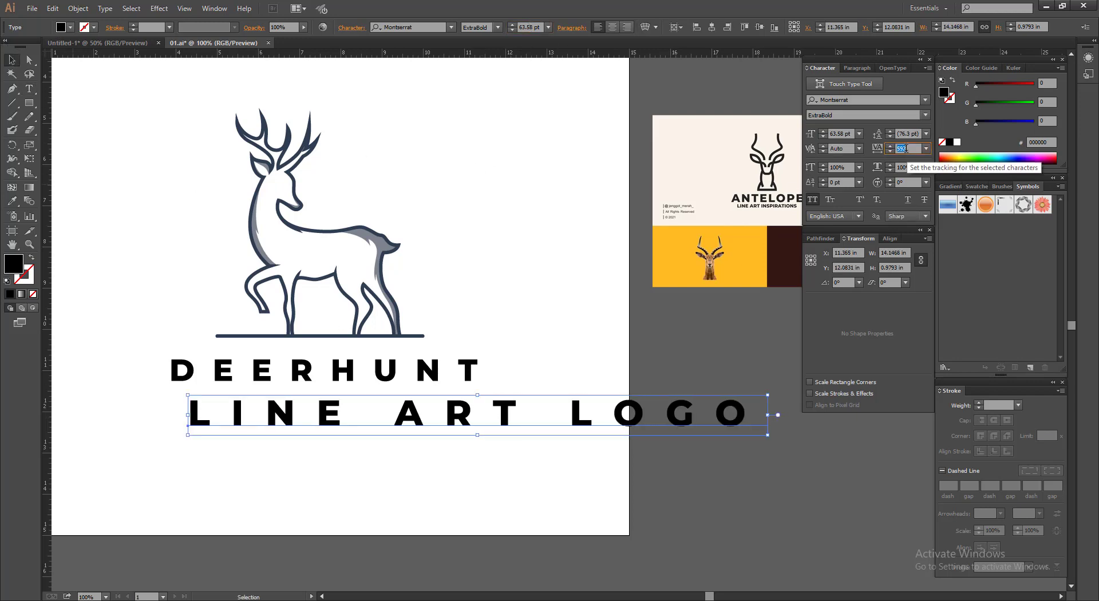
pyautogui.scroll(-20, 903, 149)
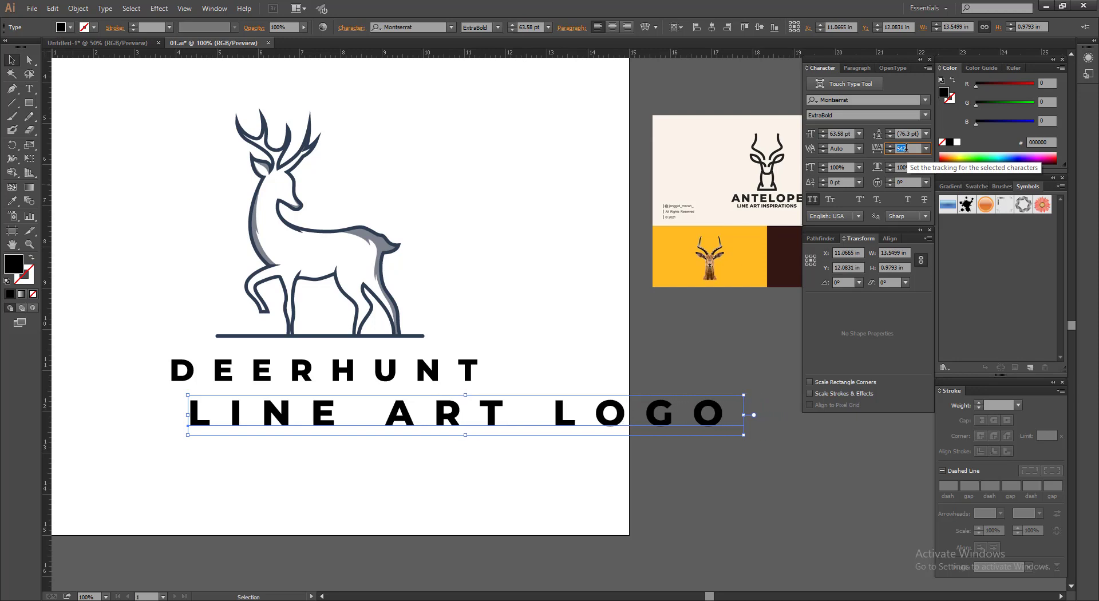
pyautogui.scroll(-20, 903, 149)
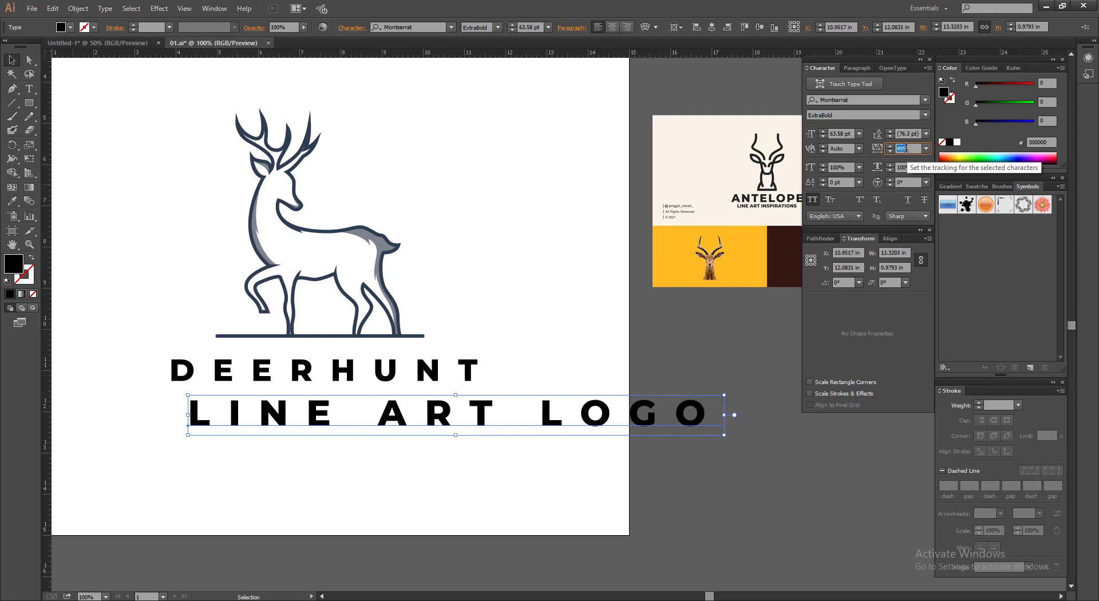
pyautogui.click(498, 26)
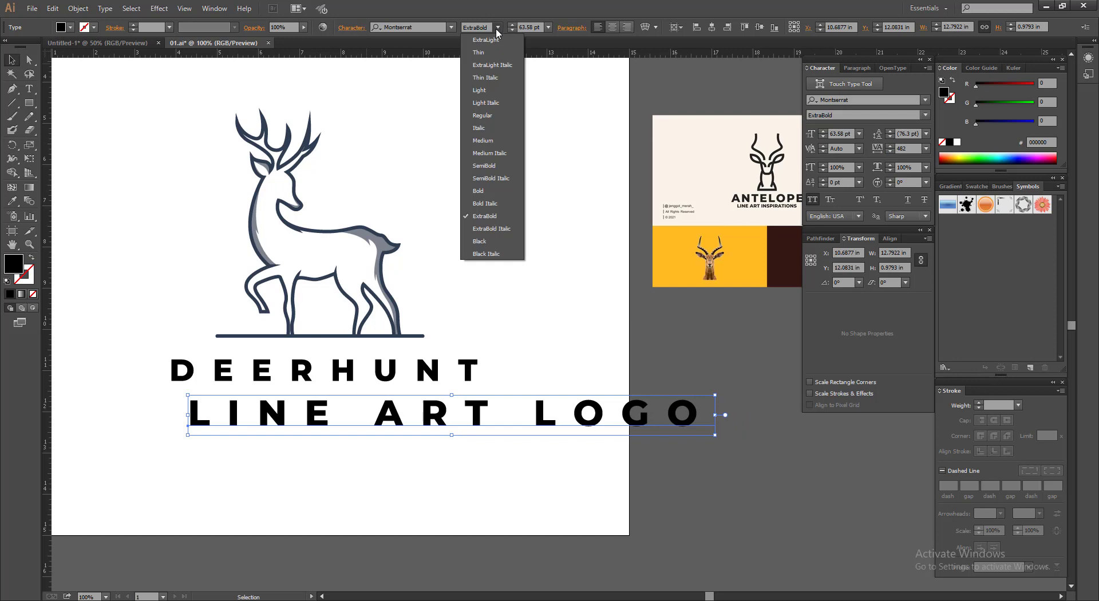
pyautogui.click(499, 145)
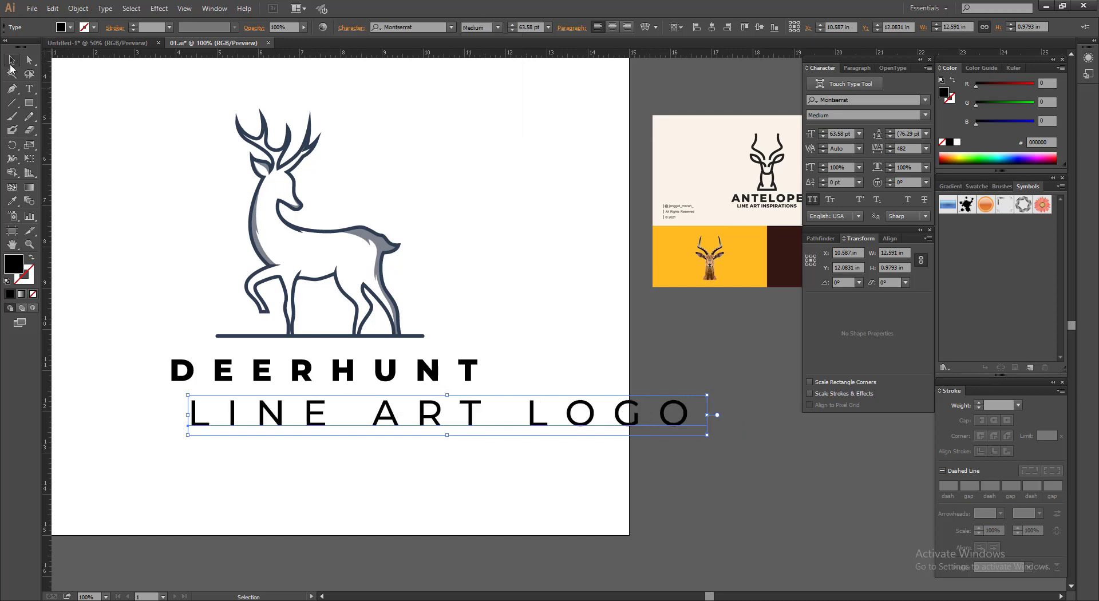
pyautogui.hotkey('ctrl', 'alt', 'Left')
pyautogui.hotkey('ctrl', 'alt', 'Left')
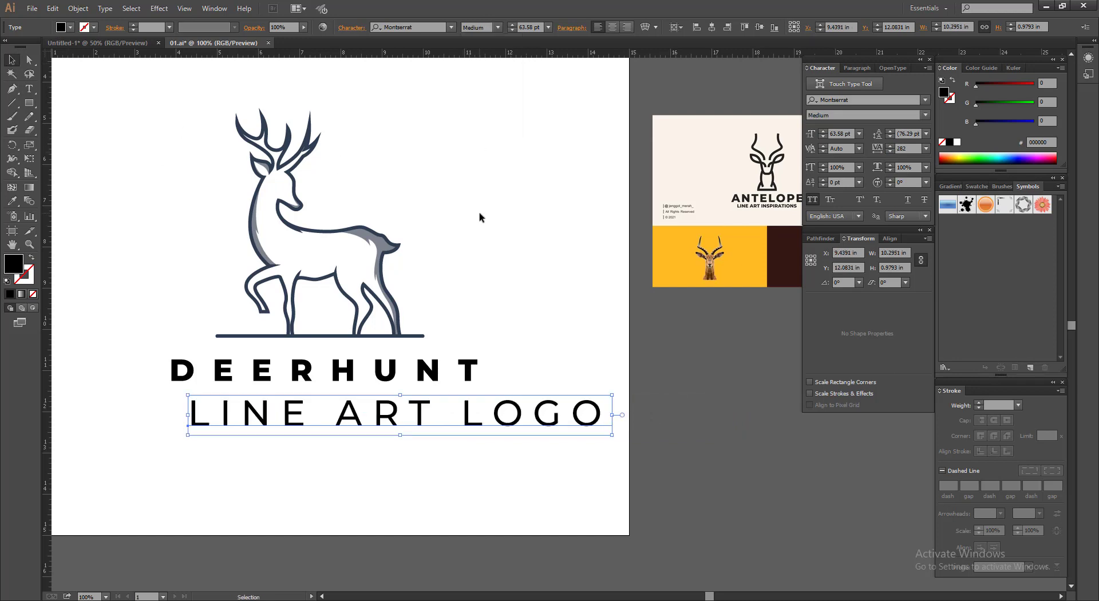
# Change the tagline's weight to SemiBold and shrink it to about 28 pt.
pyautogui.click(499, 26)
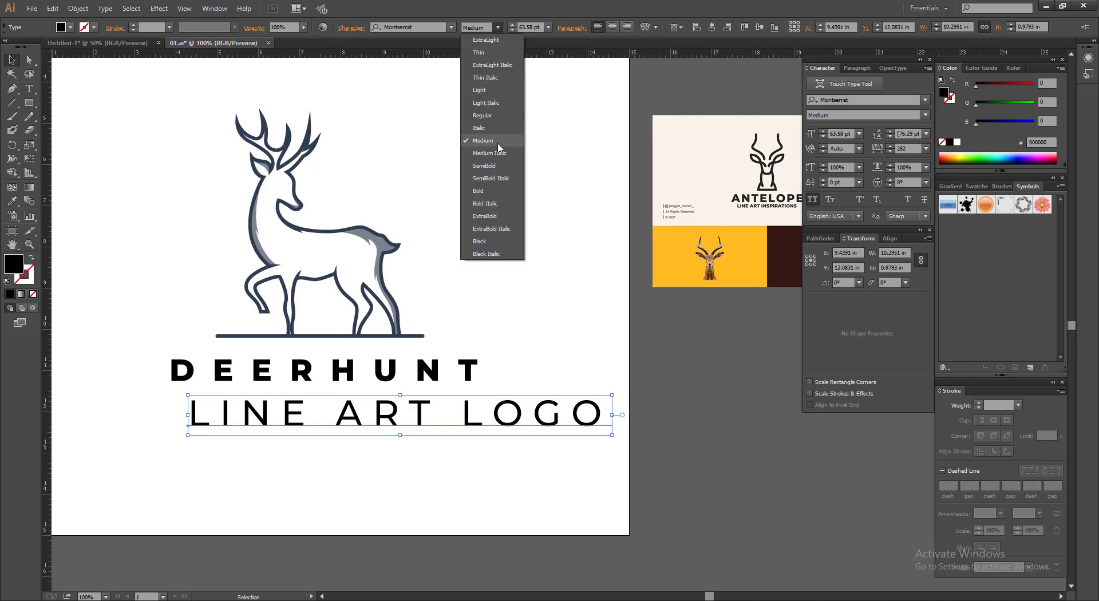
pyautogui.click(498, 167)
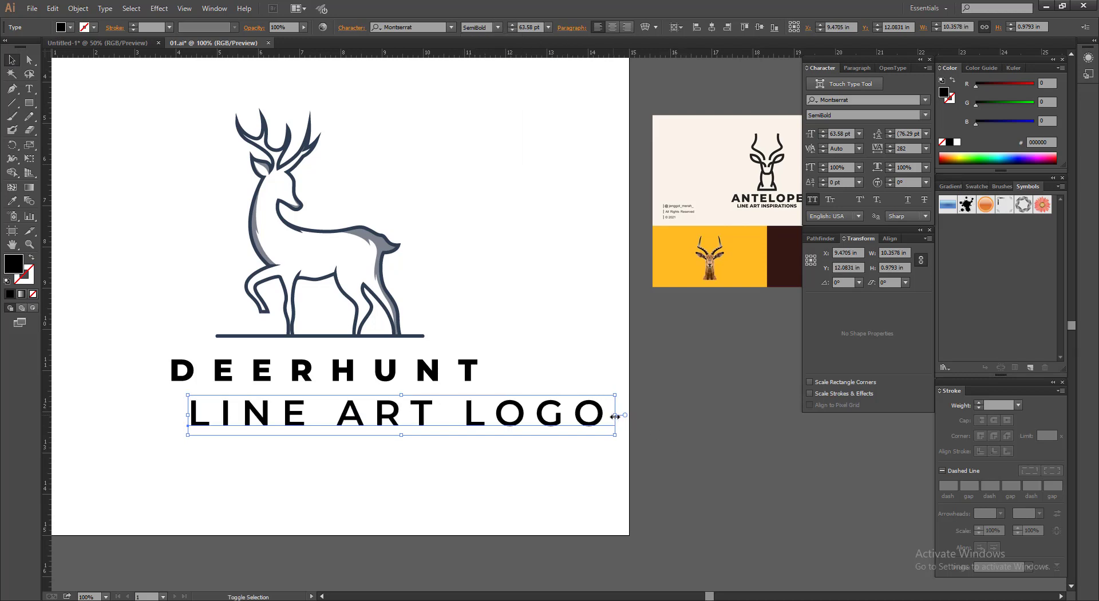
pyautogui.moveTo(615, 416); pyautogui.dragTo(238, 473)
pyautogui.click(409, 411)
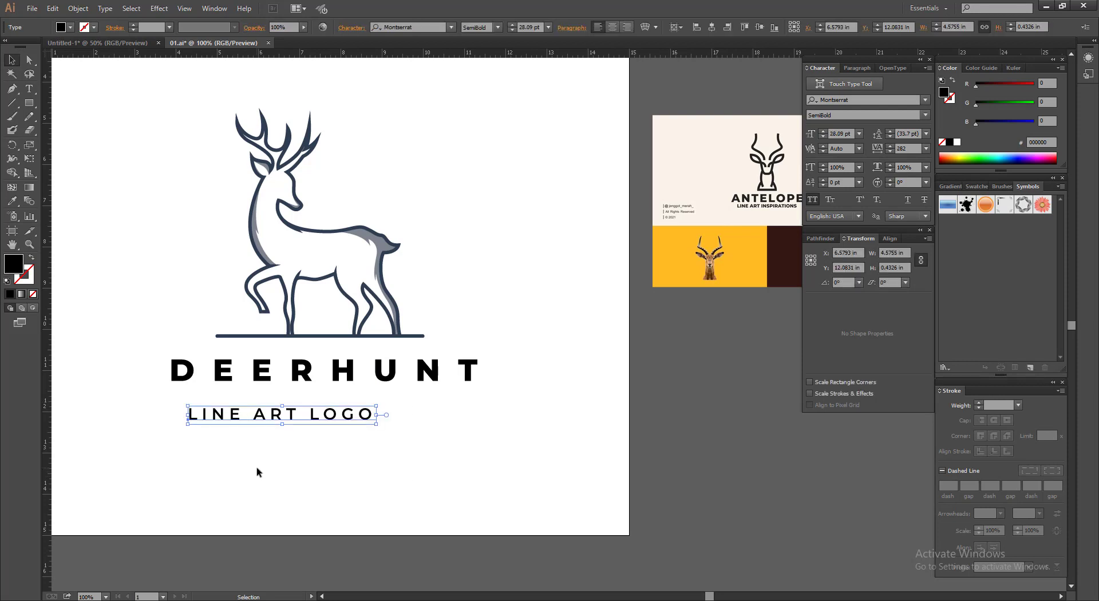
# Convert the LINE ART LOGO tagline to outlines and center it horizontally on the artboard.
pyautogui.press('a')
pyautogui.press('v')
pyautogui.hotkey('ctrl', 'shift', 'o')
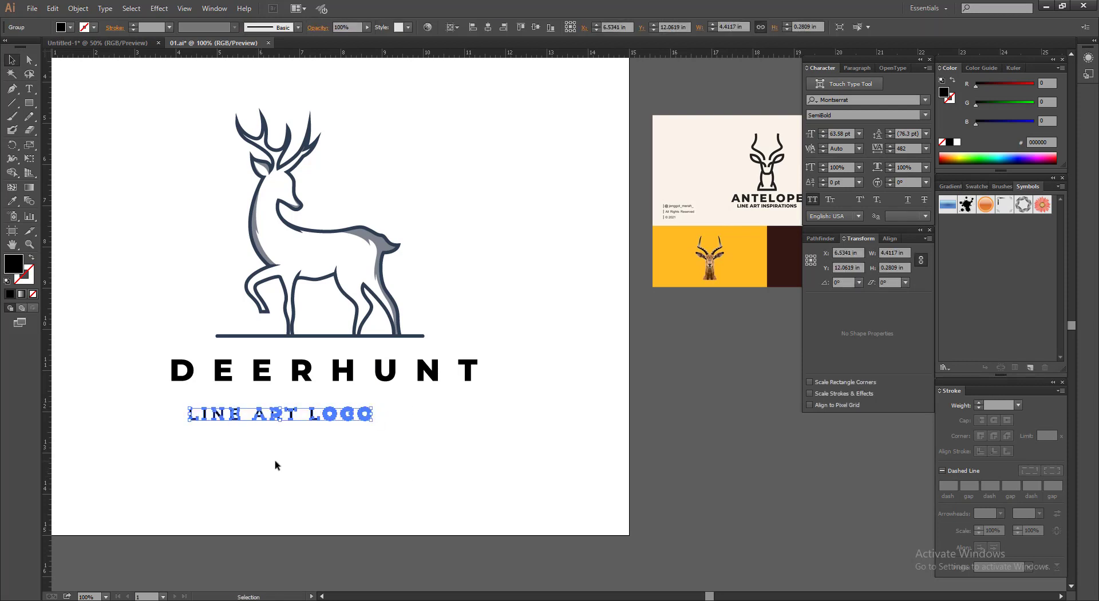
pyautogui.click(488, 27)
pyautogui.click(424, 430)
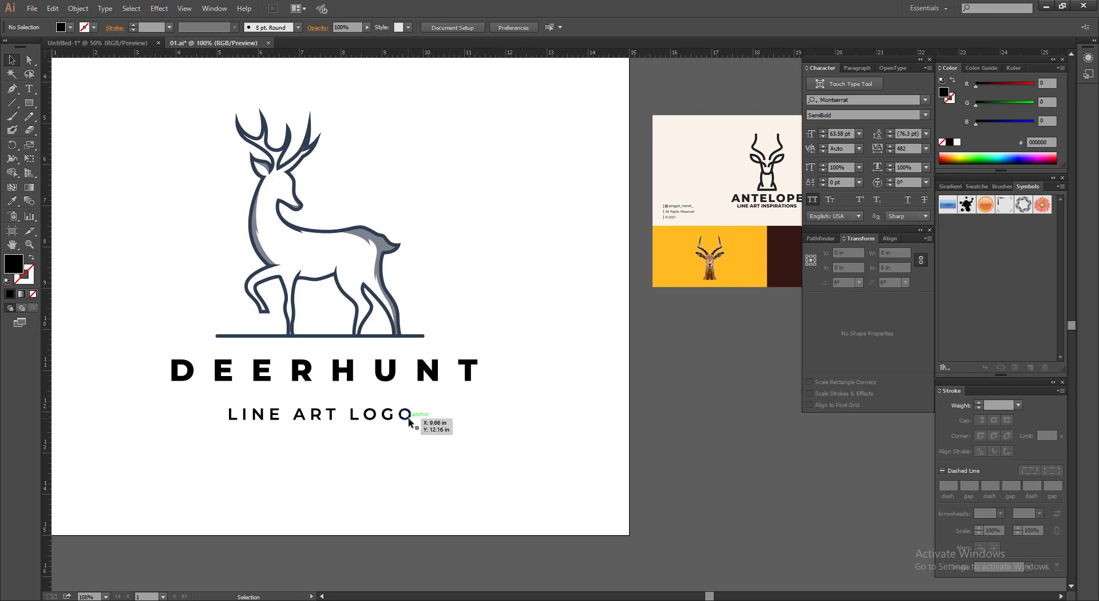
# Enlarge the tagline to about 5.23 in wide just under DEERHUNT and center both lines horizontally on the artboard.
pyautogui.moveTo(409, 416); pyautogui.dragTo(363, 367)
pyautogui.click(490, 410)
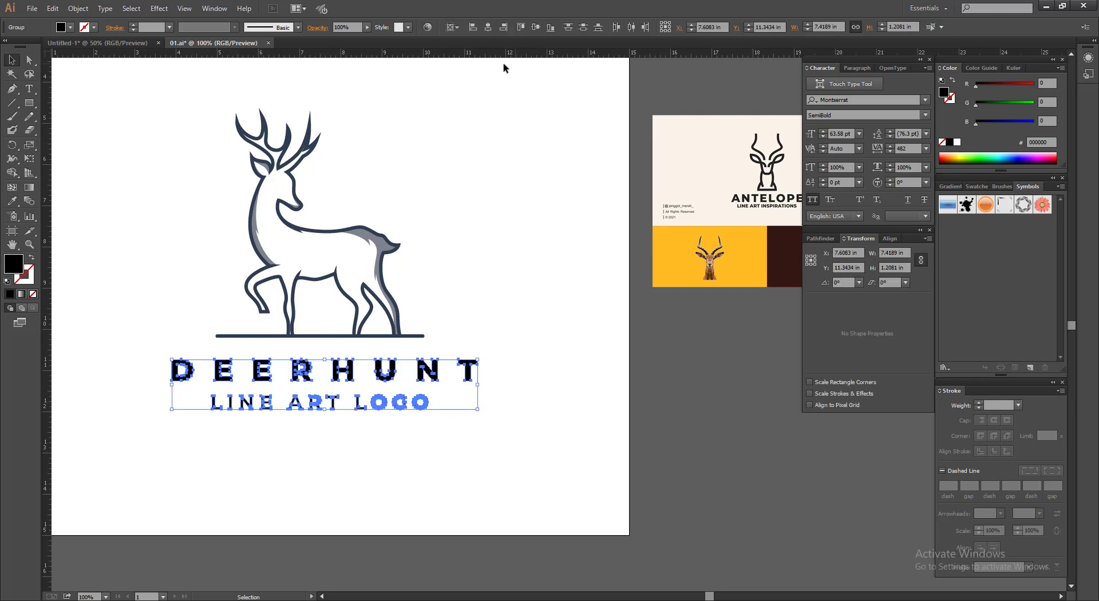
pyautogui.click(490, 28)
pyautogui.click(525, 286)
# Nudge the LINE ART LOGO tagline slightly up, closer to the DEERHUNT wordmark.
pyautogui.moveTo(127, 361); pyautogui.dragTo(373, 478)
pyautogui.click(361, 469)
pyautogui.moveTo(352, 389); pyautogui.dragTo(375, 432)
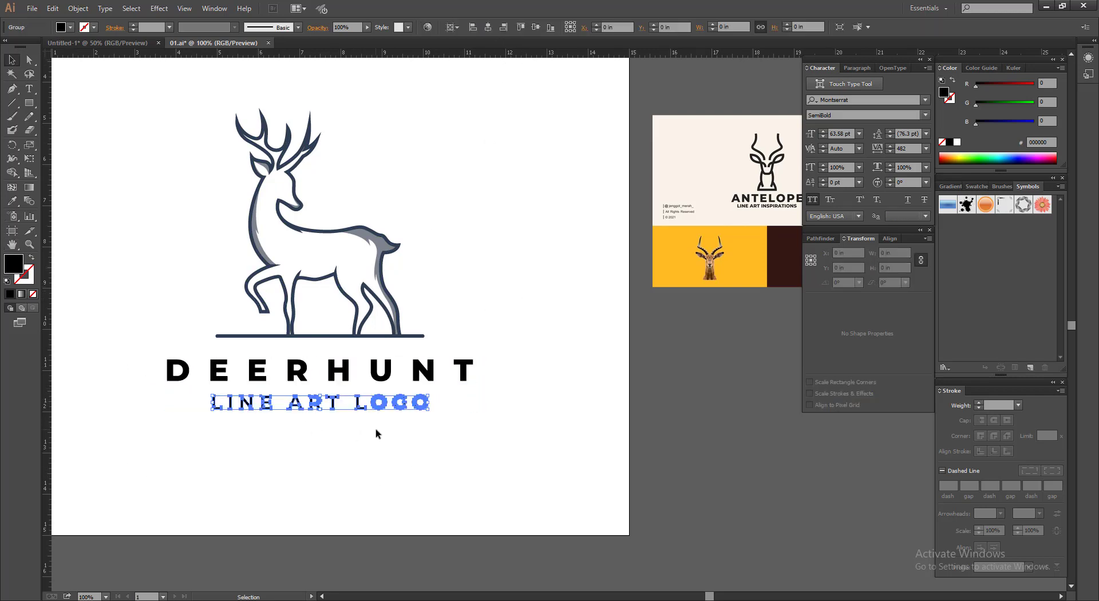
pyautogui.hotkey('shift', 'Up')
pyautogui.press('Down')
pyautogui.press('Down')
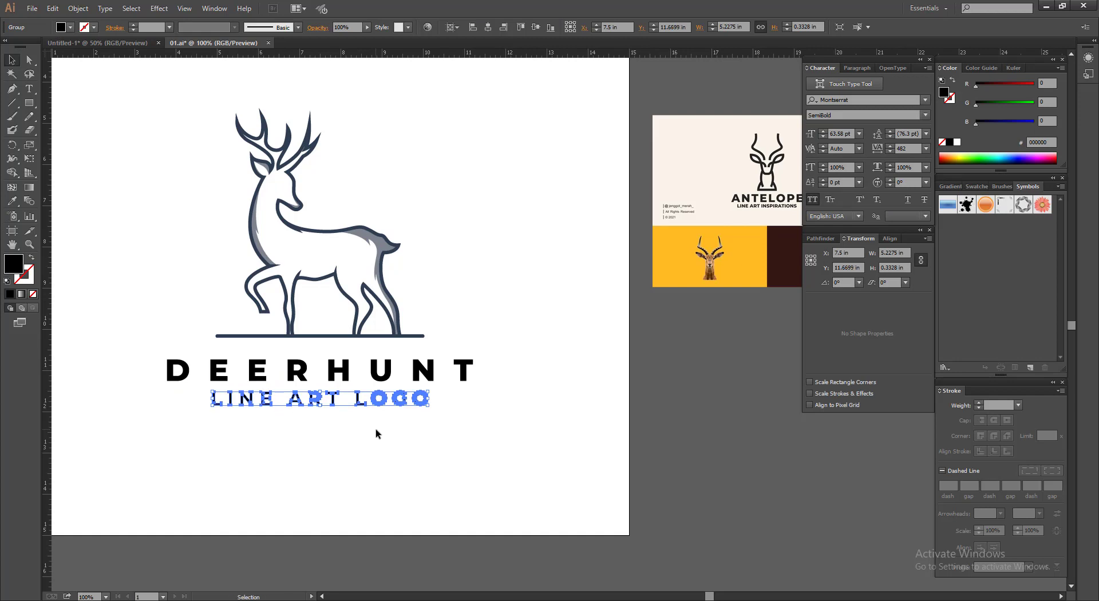
# Recolor both text lines with the dark brown #331813 sampled from the antelope reference using the Eyedropper.
pyautogui.click(376, 433)
pyautogui.moveTo(139, 359); pyautogui.dragTo(535, 516)
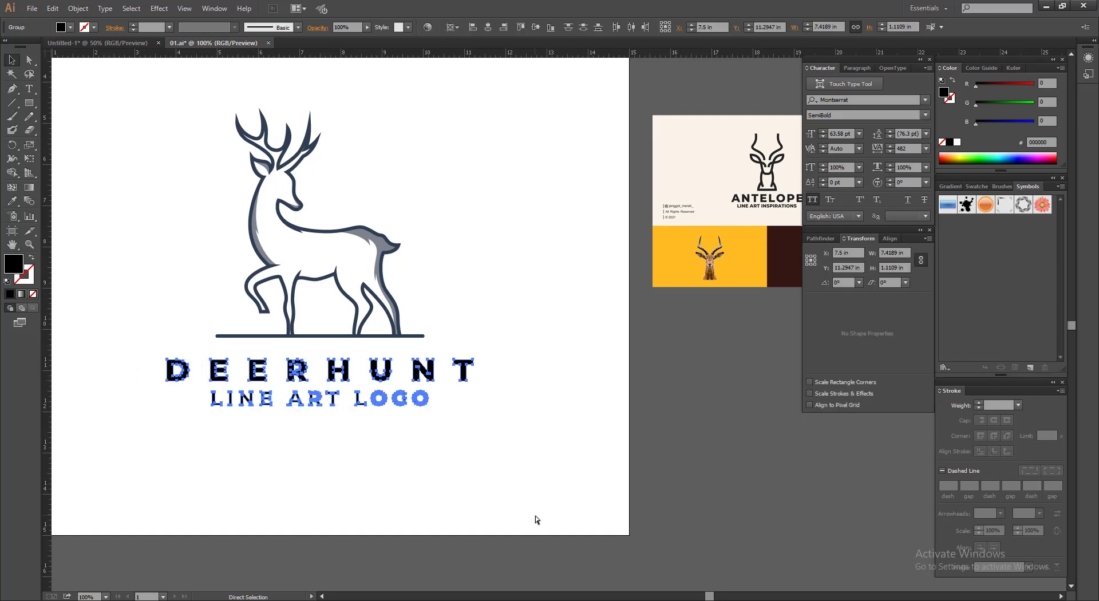
pyautogui.click(12, 201)
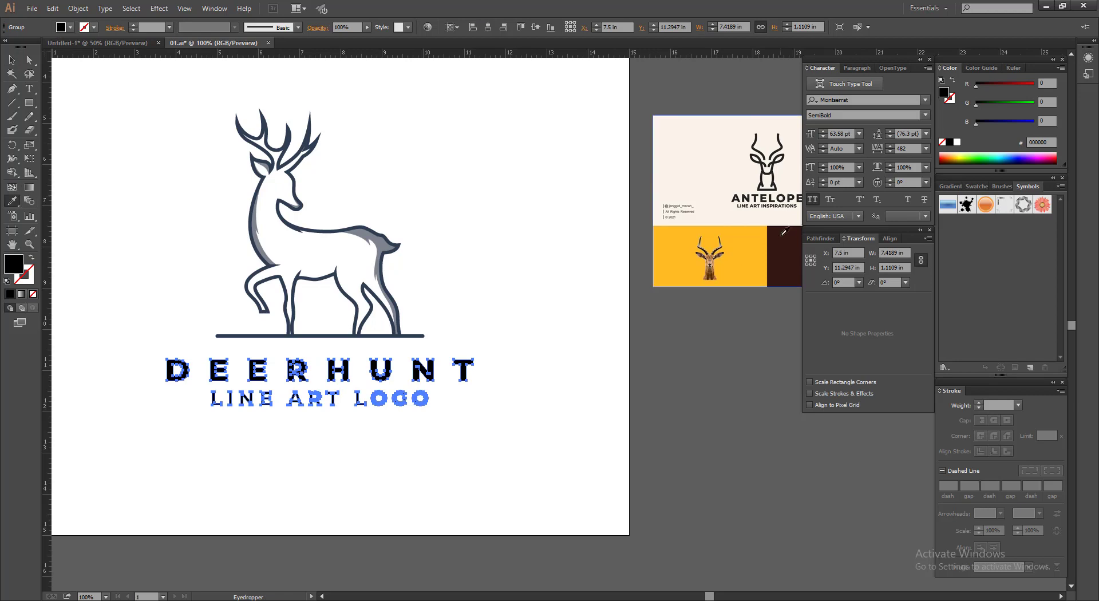
pyautogui.click(784, 240)
pyautogui.click(11, 59)
pyautogui.hotkey('ctrl', 'shift', 'a')
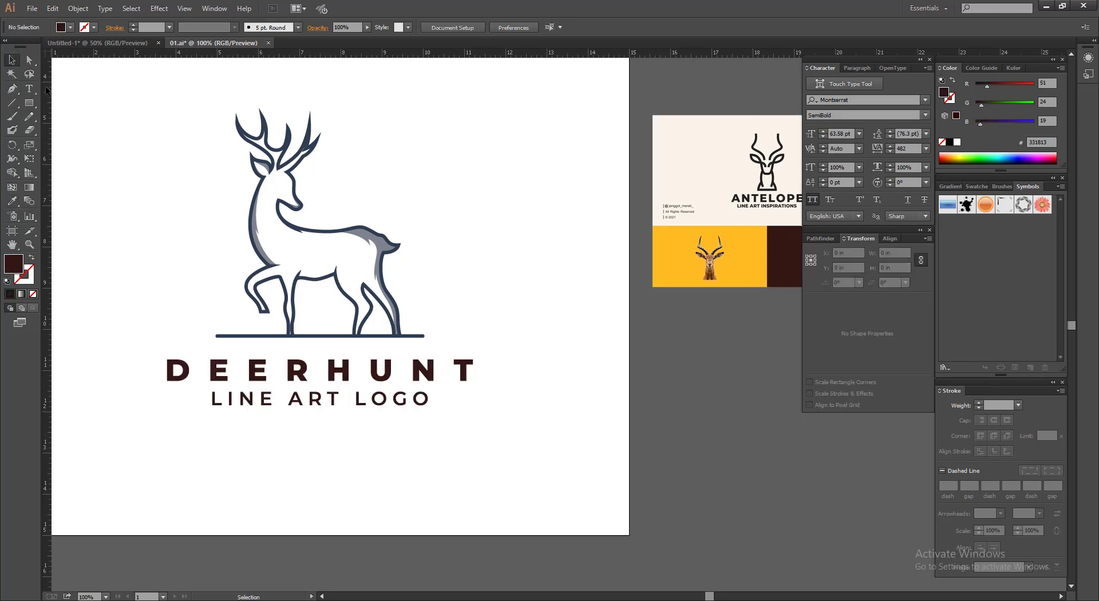
# Recolor the deer's outline strokes and ground line with the dark brown #331813 sampled from the antelope reference.
pyautogui.click(12, 74)
pyautogui.click(288, 142)
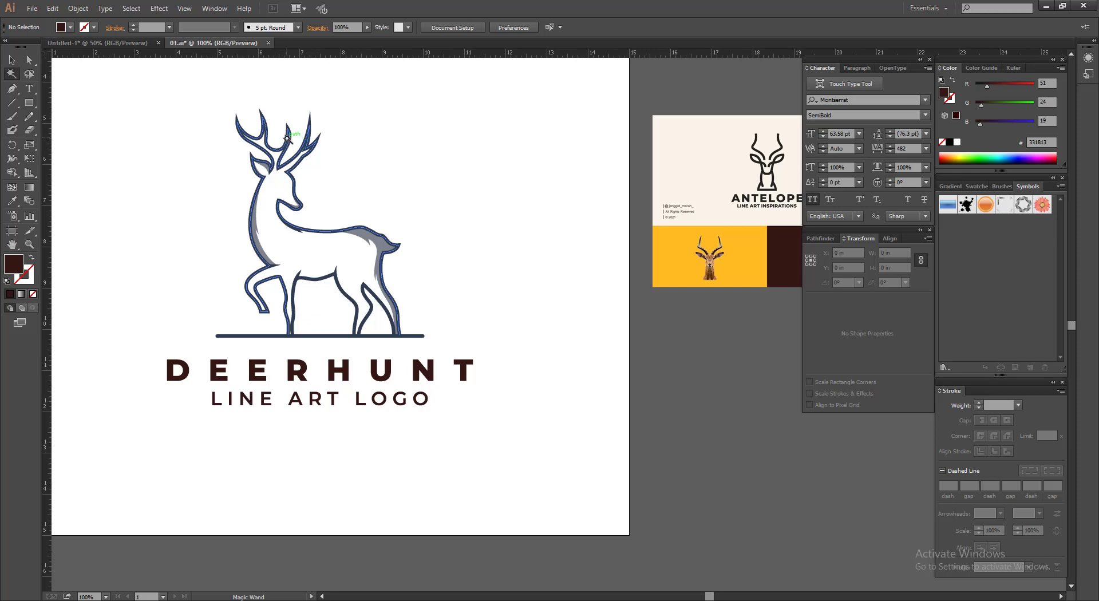
pyautogui.click(287, 138)
pyautogui.click(31, 269)
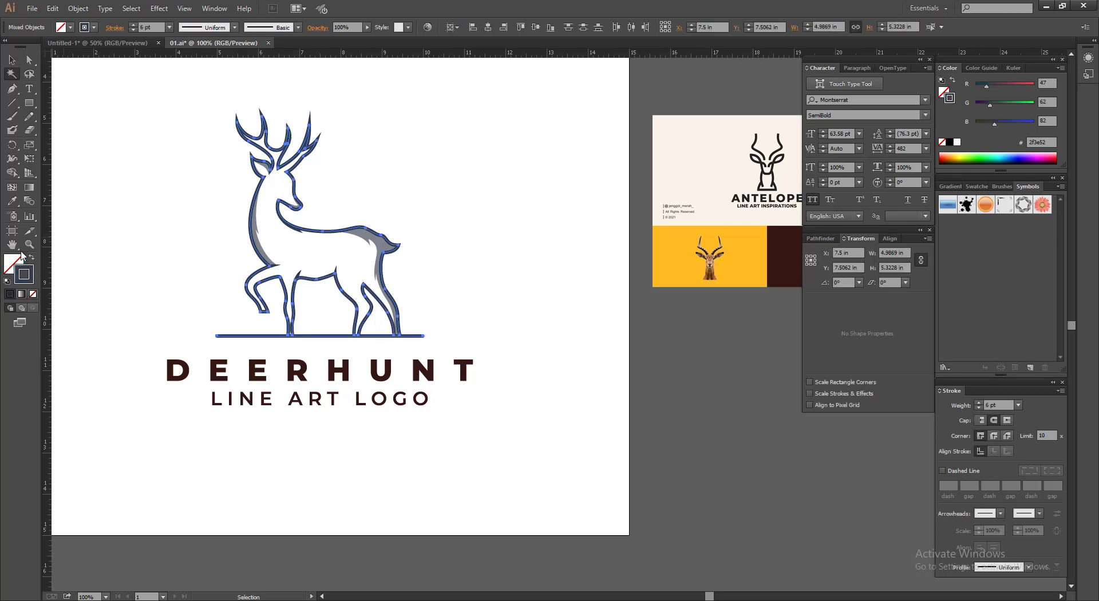
pyautogui.click(9, 202)
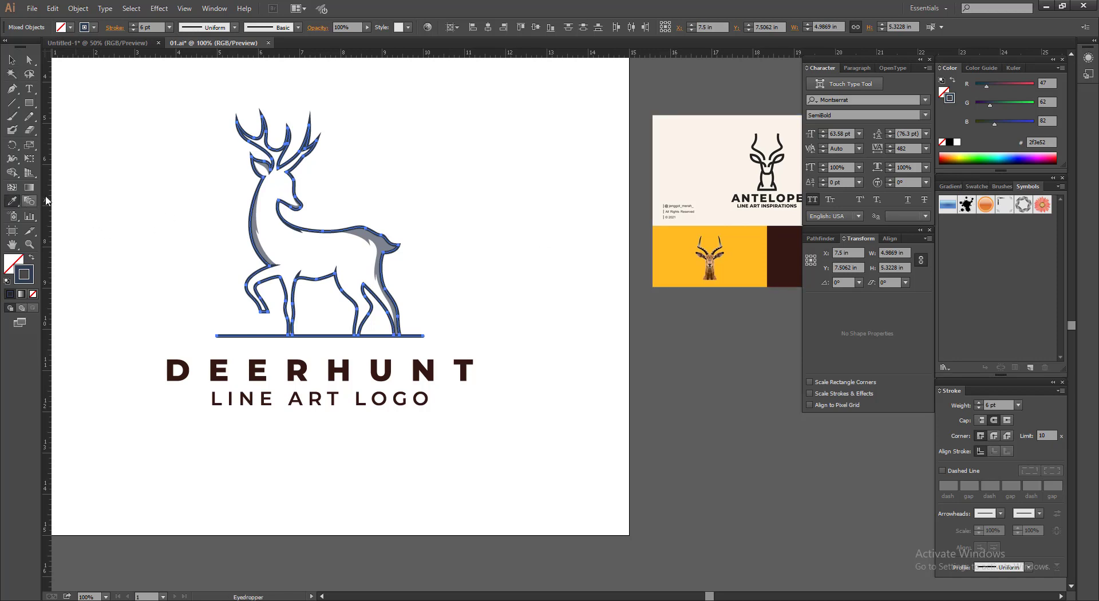
pyautogui.click(793, 252)
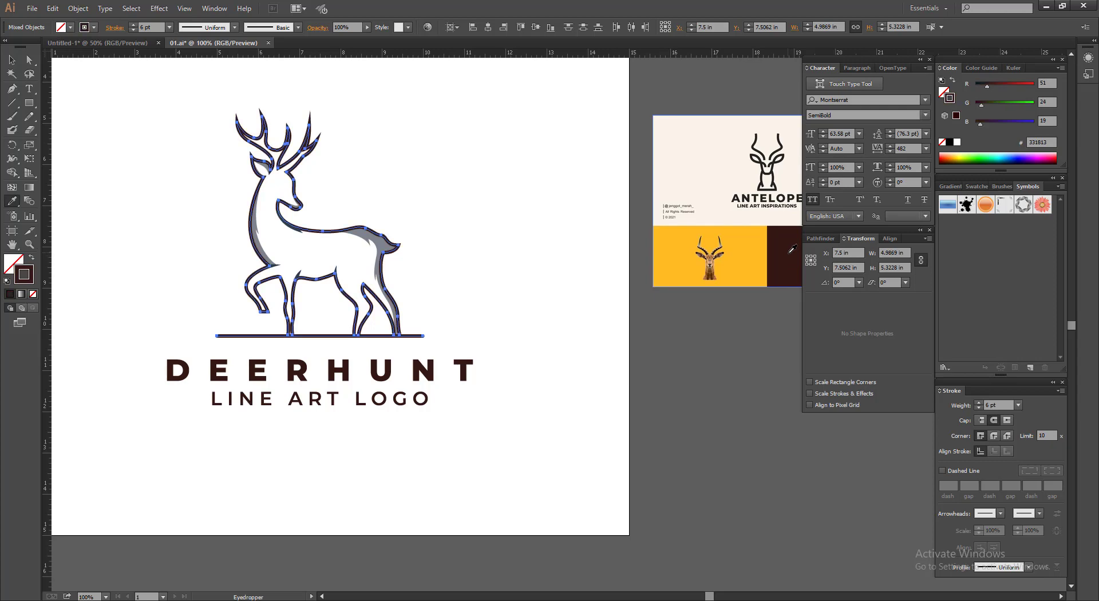
pyautogui.click(12, 59)
pyautogui.click(170, 146)
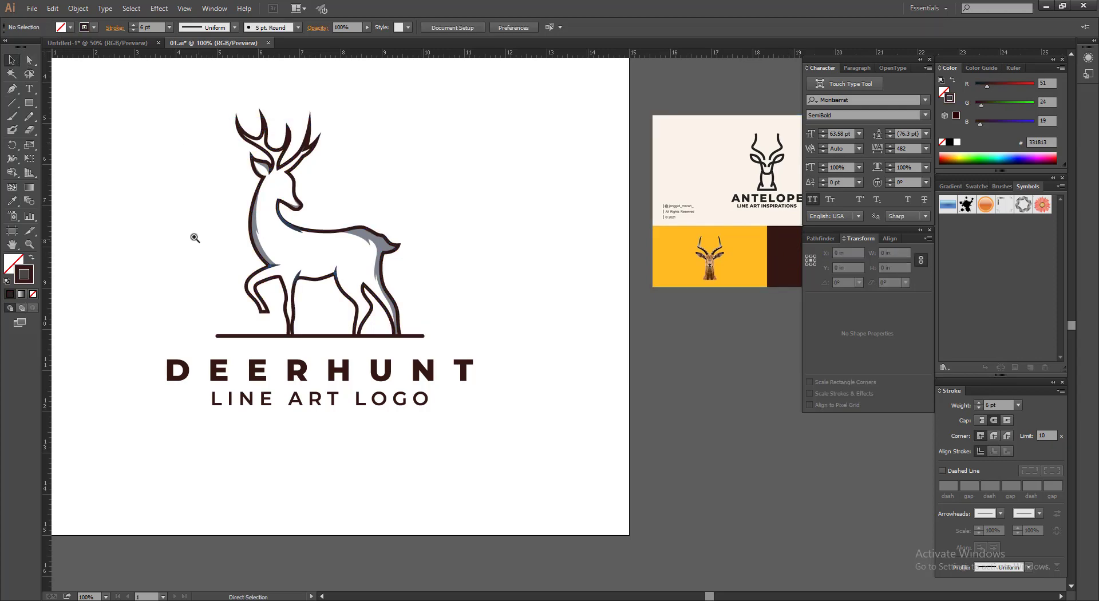
# Recolor all the deer's filled shading and accent shapes with the dark brown #331813 sampled from the DEERHUNT lettering.
pyautogui.moveTo(154, 221); pyautogui.dragTo(559, 372)
pyautogui.click(11, 73)
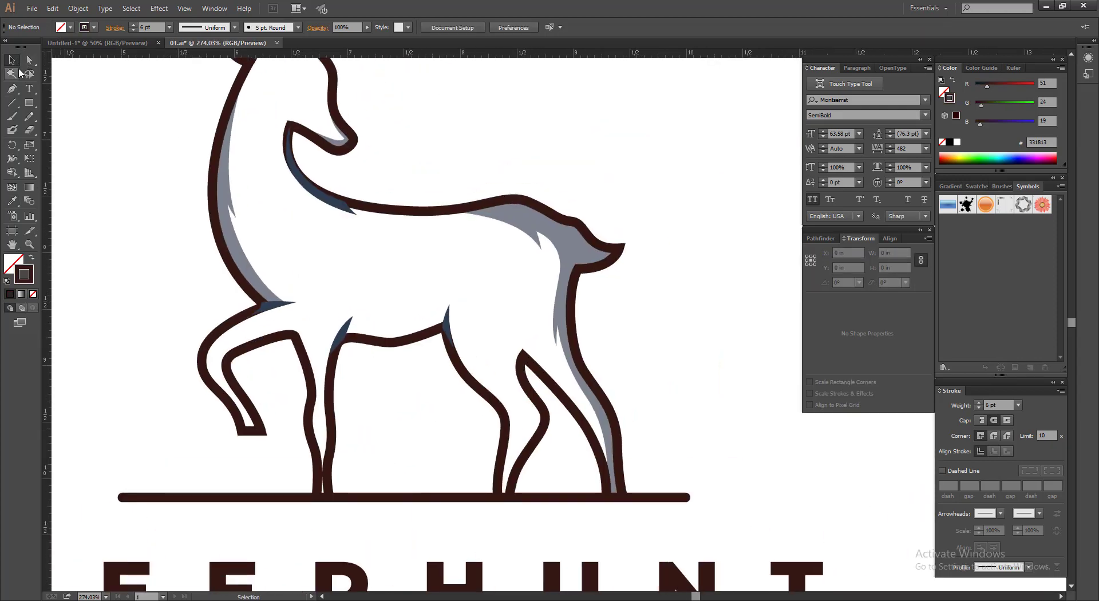
pyautogui.click(549, 236)
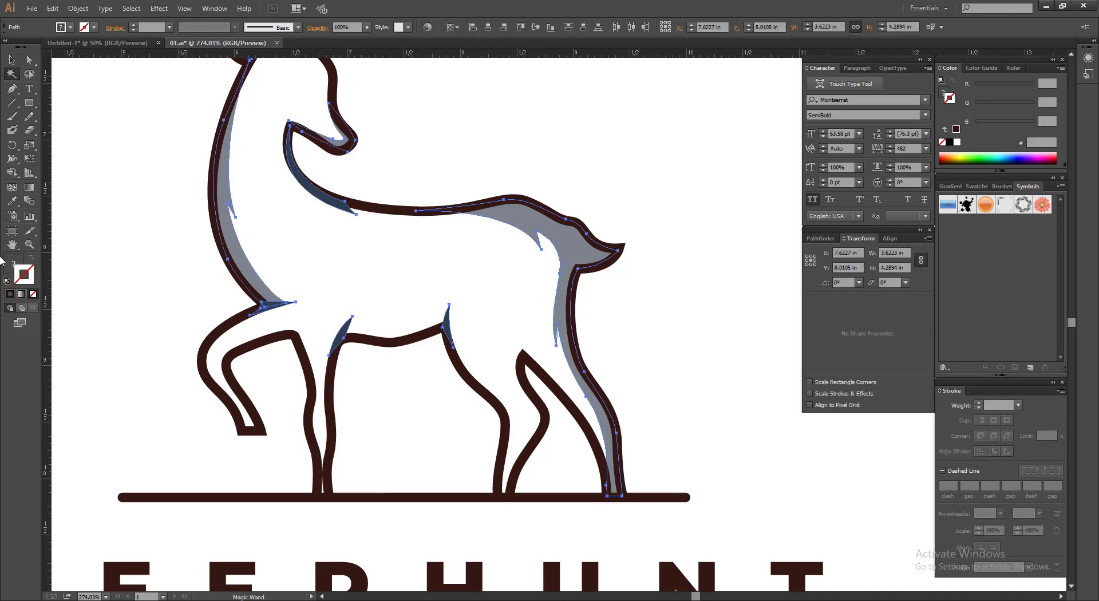
pyautogui.click(12, 201)
pyautogui.scroll(-2, 452, 544)
pyautogui.click(434, 519)
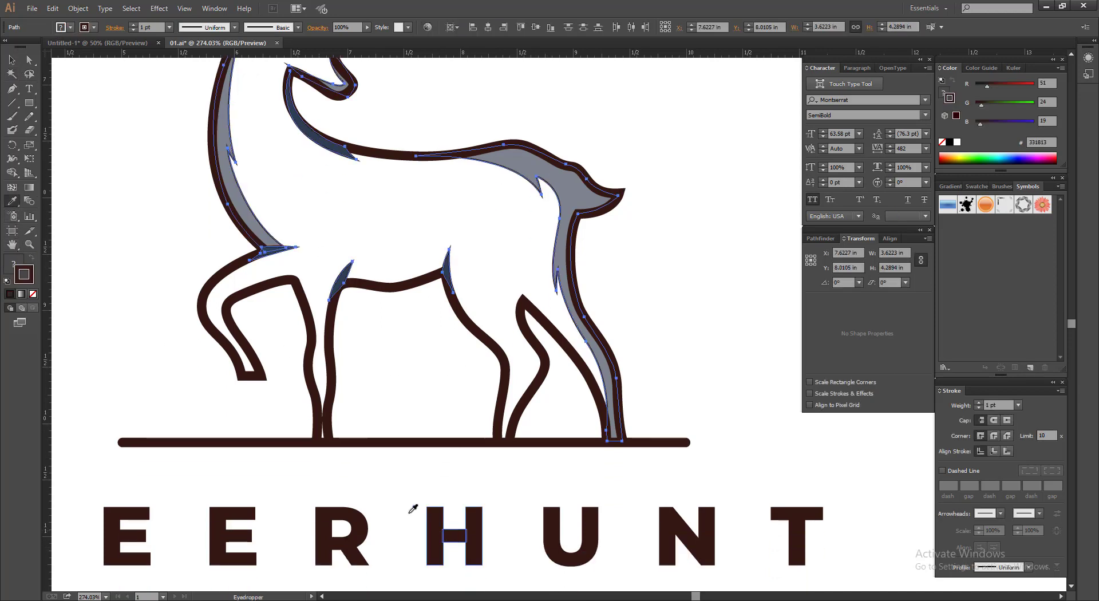
pyautogui.press('v')
pyautogui.hotkey('ctrl', 'z')
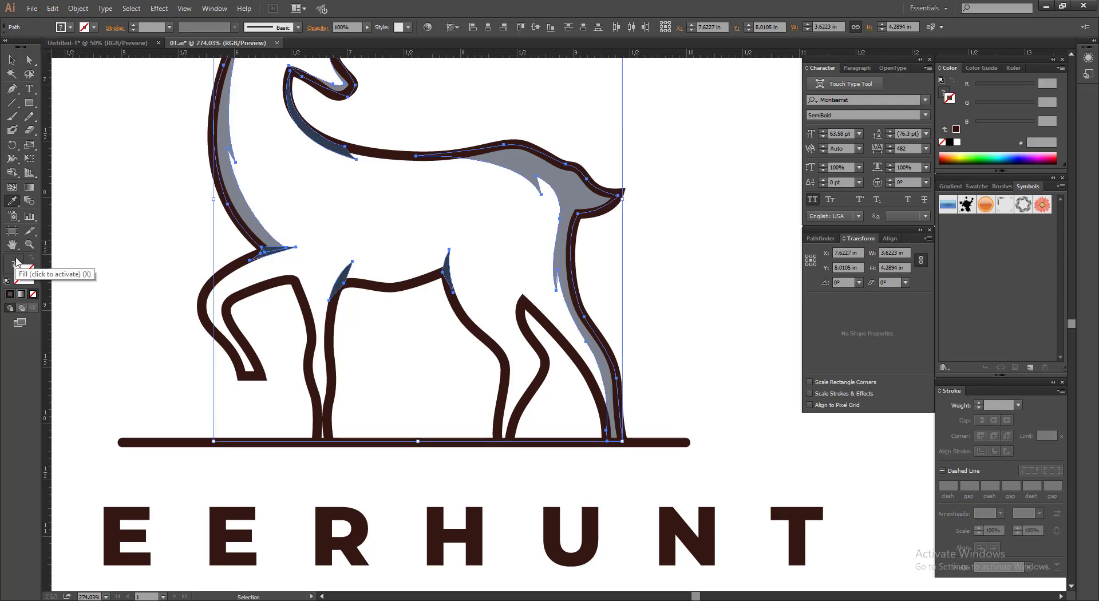
pyautogui.click(436, 515)
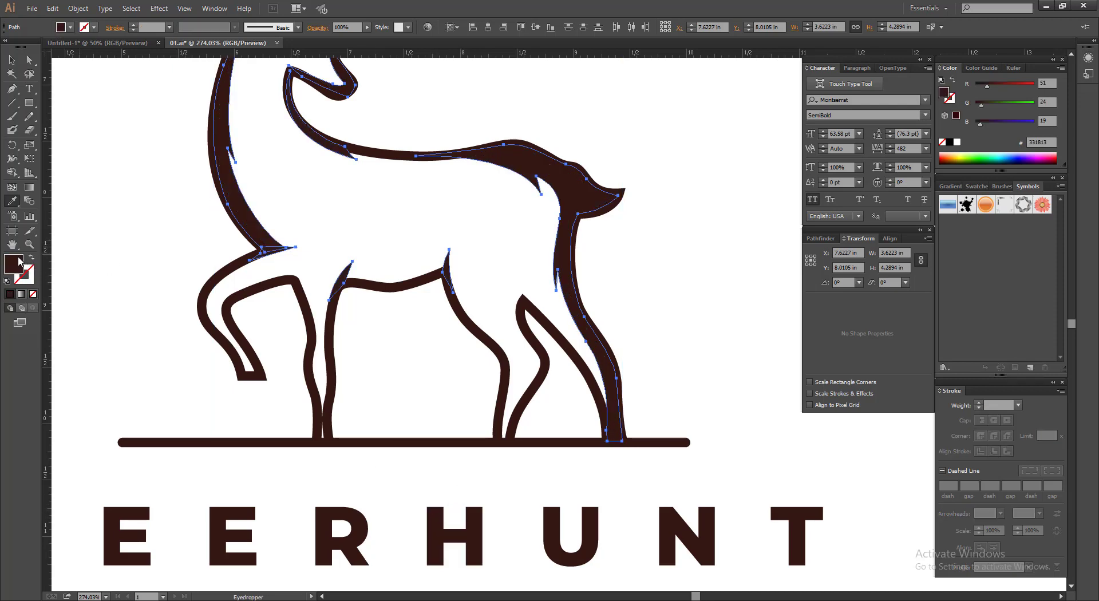
pyautogui.doubleClick(19, 262)
pyautogui.click(659, 232)
pyautogui.click(12, 60)
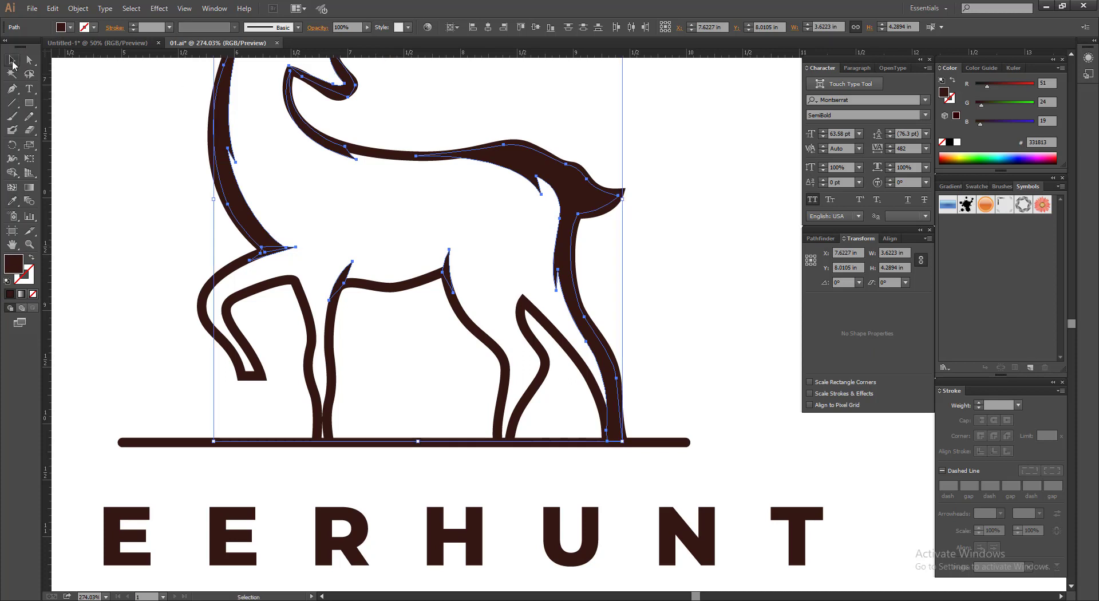
pyautogui.click(165, 280)
# Try a lighter brown fill, #5e3f3b, on the deer's neck and back shading.
pyautogui.scroll(1, 167, 283)
pyautogui.scroll(3, 166, 284)
pyautogui.click(252, 272)
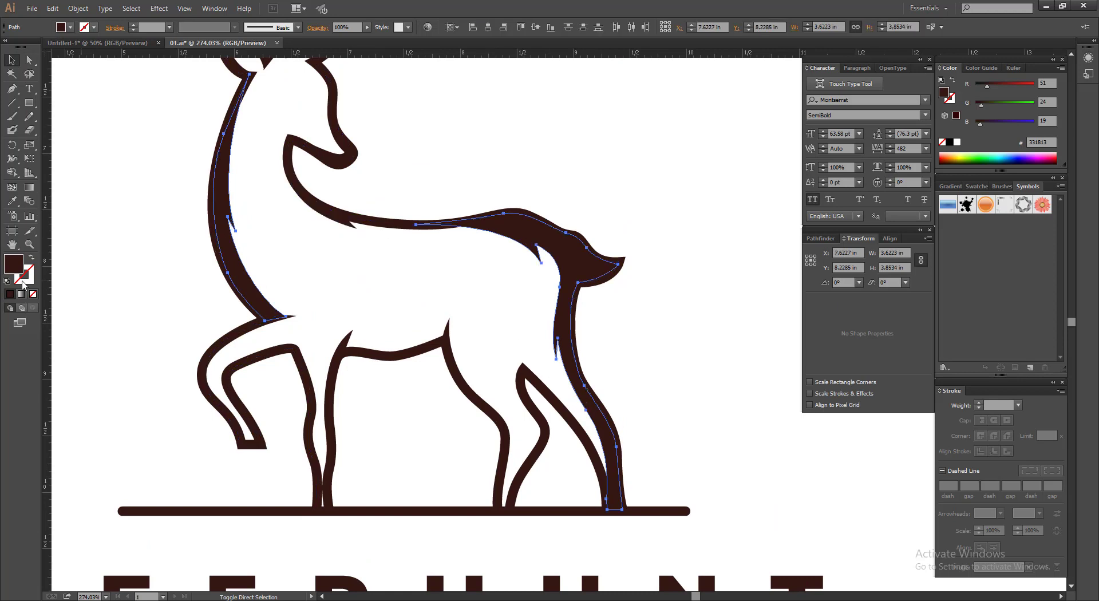
pyautogui.doubleClick(14, 266)
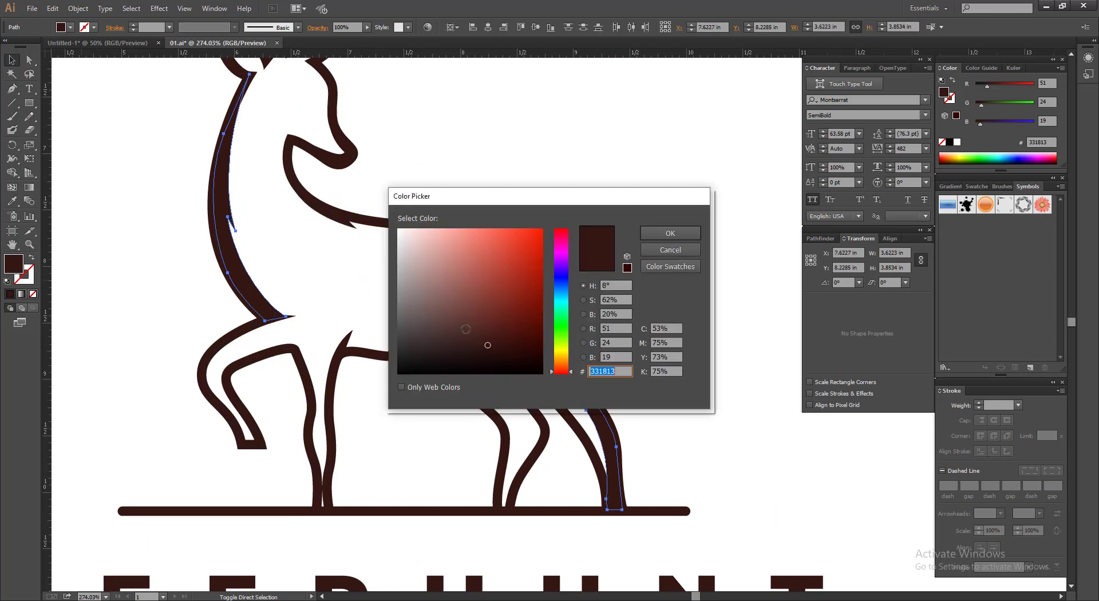
pyautogui.moveTo(486, 345); pyautogui.dragTo(456, 323)
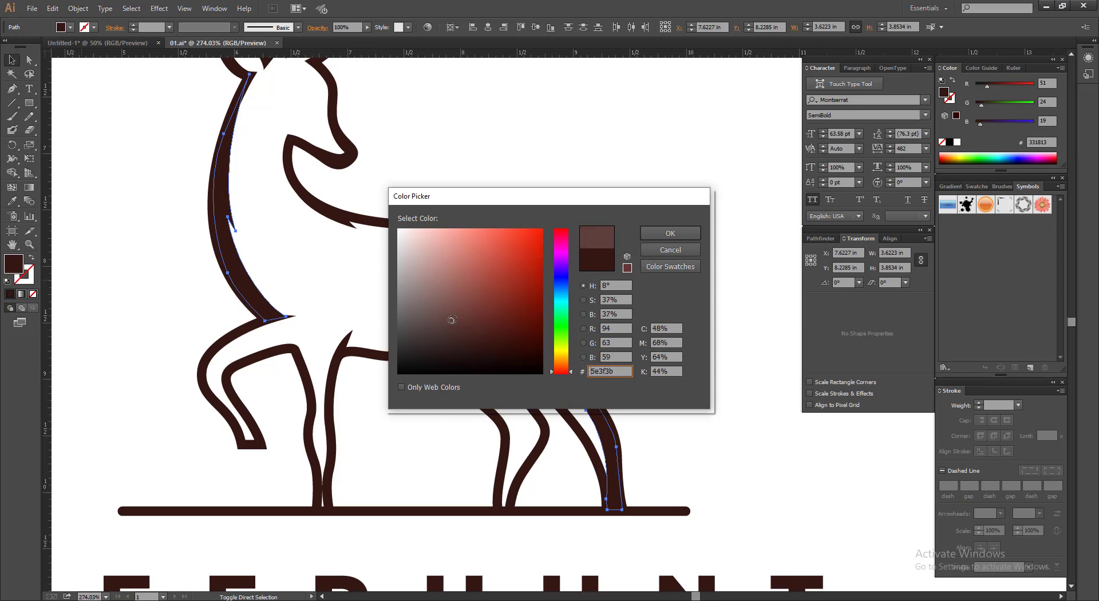
pyautogui.click(670, 234)
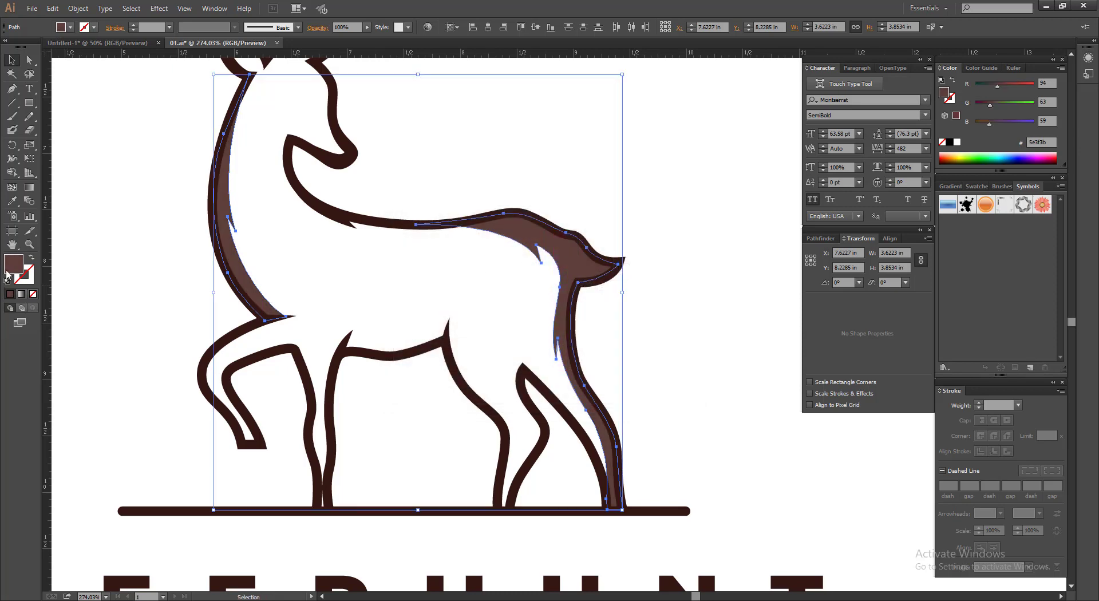
# Try the paler fill #77605e on the neck and back shading, and undo both fill changes.
pyautogui.doubleClick(17, 268)
pyautogui.moveTo(452, 320); pyautogui.dragTo(428, 306)
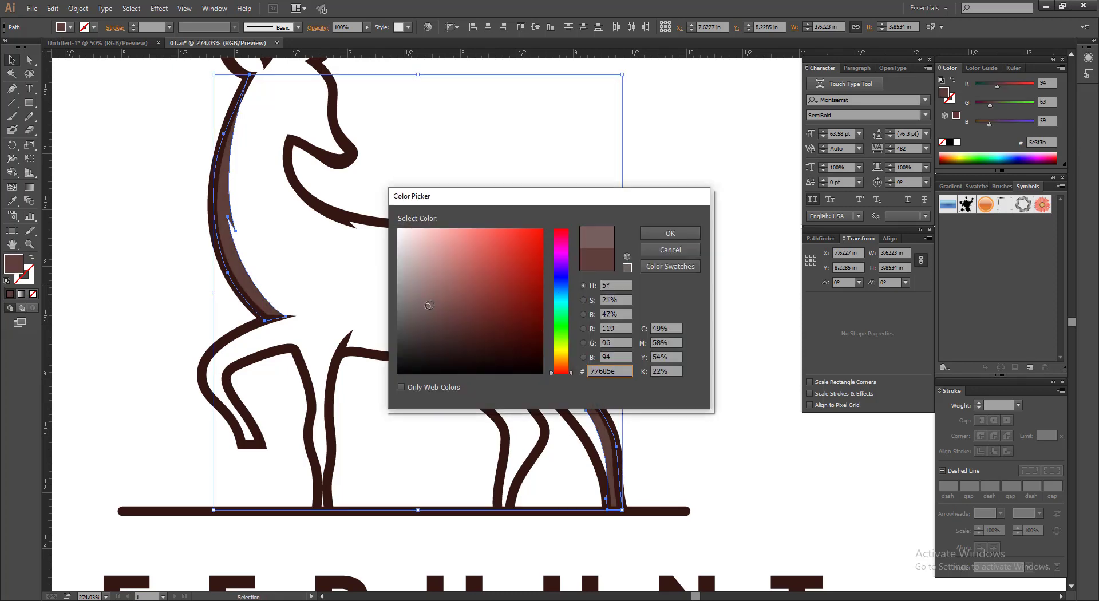
pyautogui.click(674, 233)
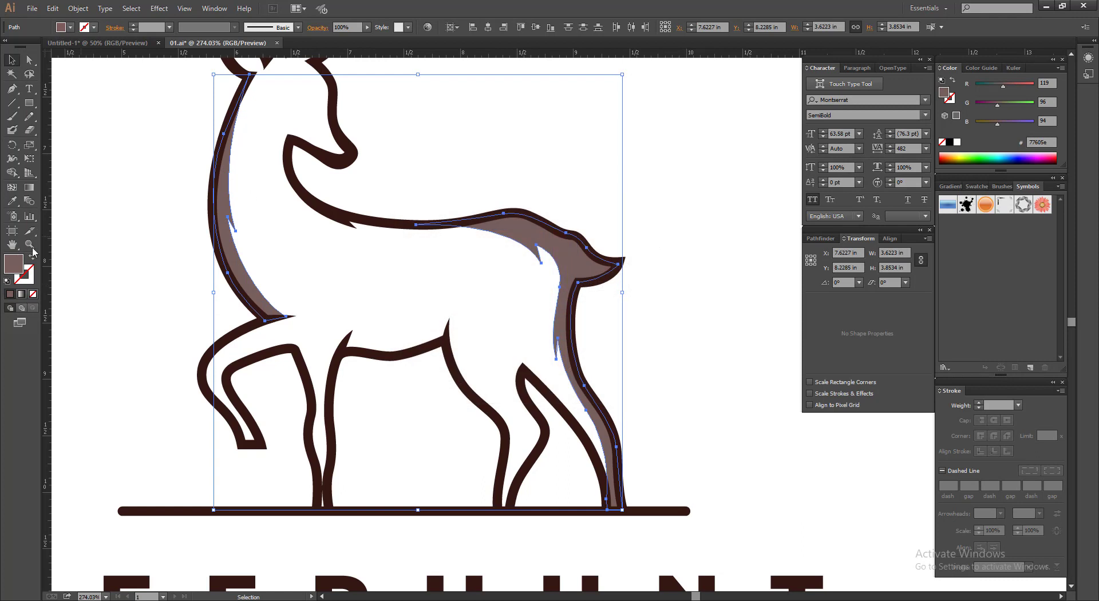
pyautogui.hotkey('ctrl', 'z')
pyautogui.hotkey('ctrl', 'z')
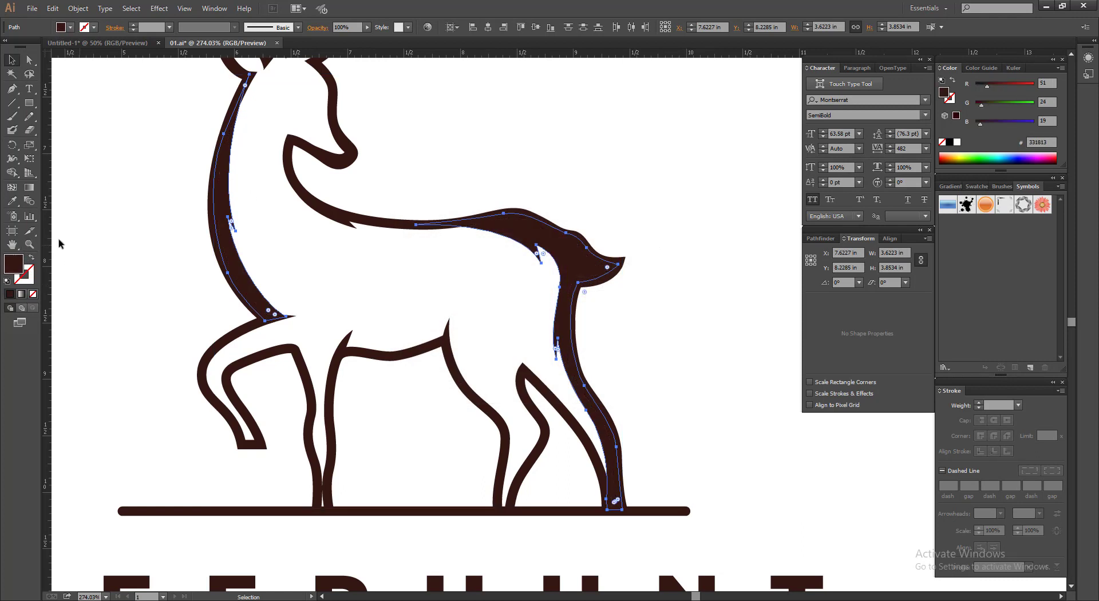
# Lower the opacity of the deer's neck and back shading to 53%.
pyautogui.click(364, 30)
pyautogui.moveTo(339, 37); pyautogui.dragTo(345, 35)
pyautogui.click(498, 162)
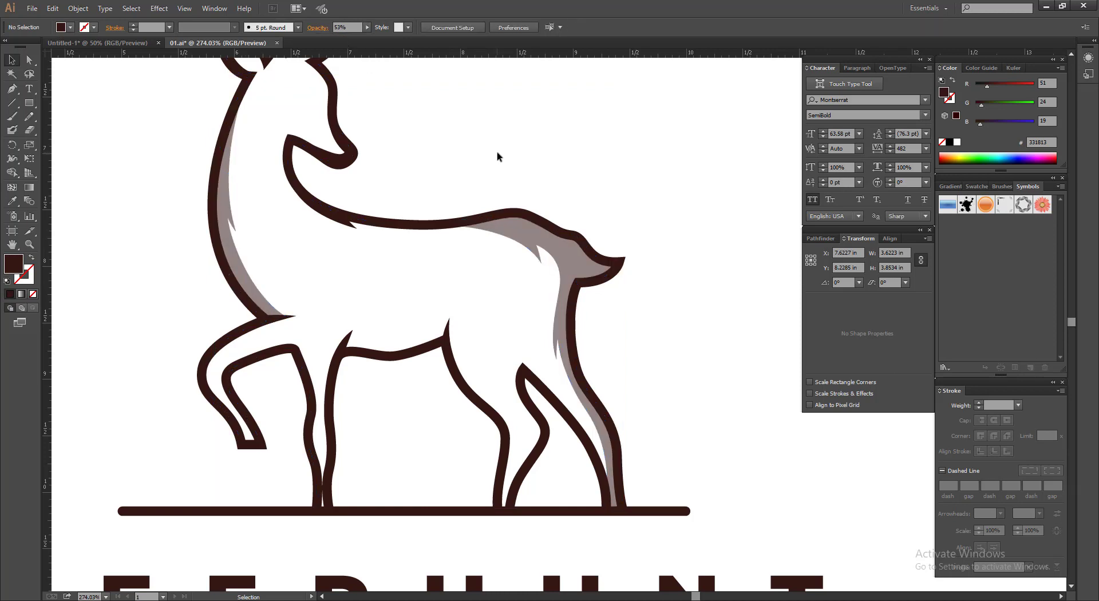
# Apply the body shading's 53% opacity look to the muzzle shading and the inner-ear shading with the Eyedropper.
pyautogui.press('a')
pyautogui.click(346, 159)
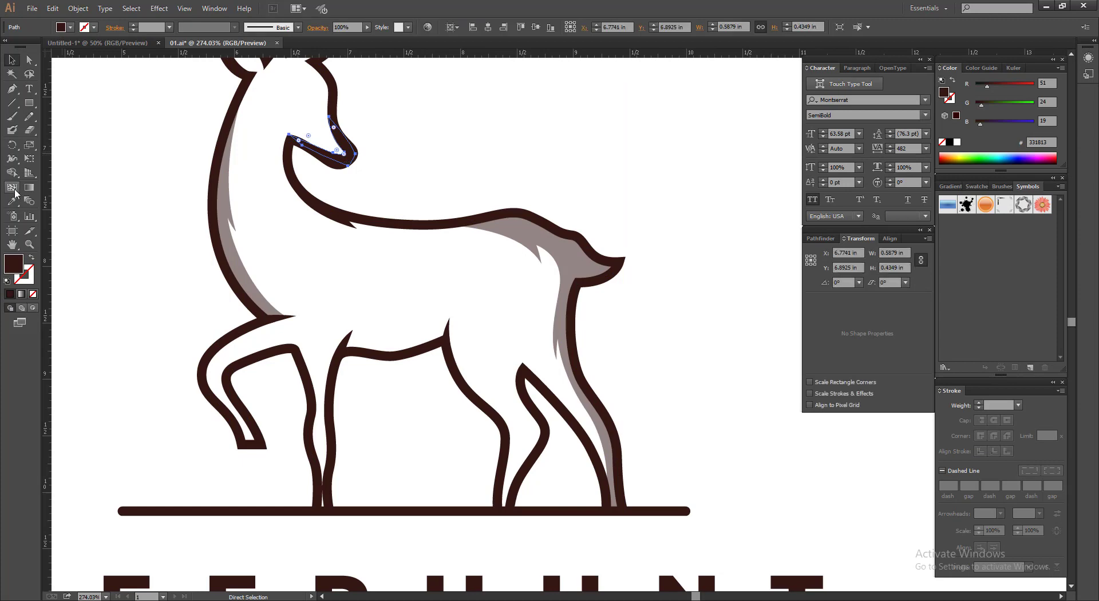
pyautogui.press('i')
pyautogui.click(12, 60)
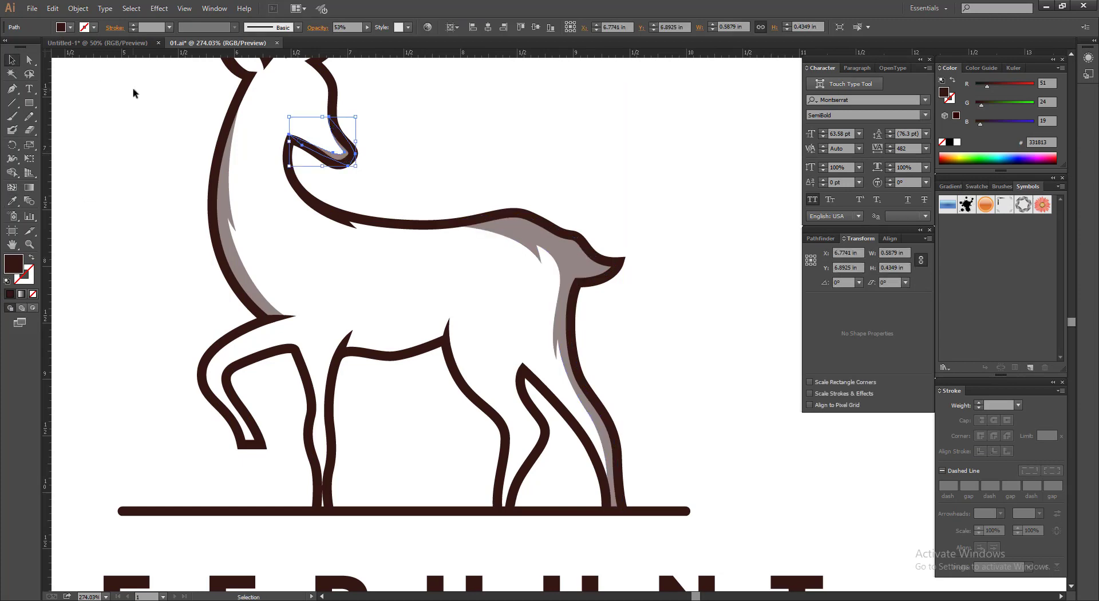
pyautogui.scroll(3, 184, 179)
pyautogui.click(243, 183)
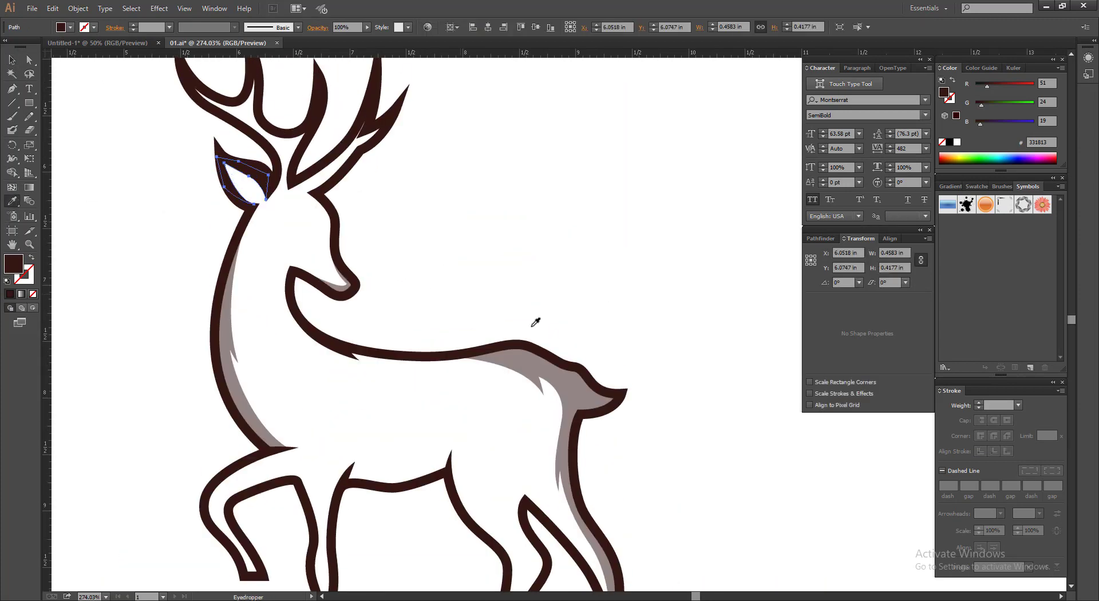
pyautogui.press('v')
pyautogui.click(407, 177)
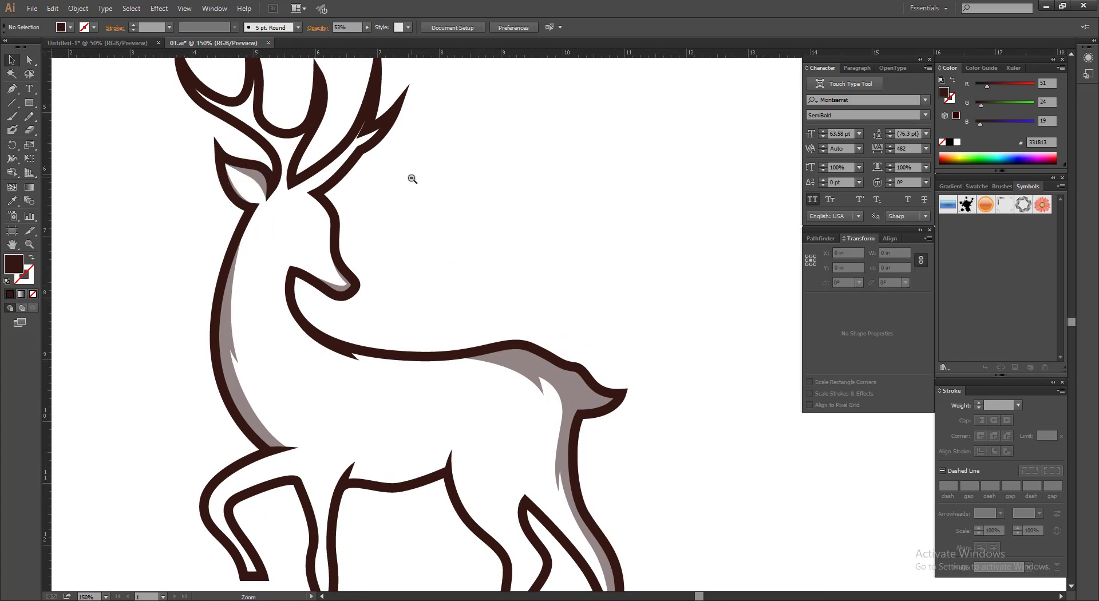
# Group the complete deer logo with its text and place a backup copy outside the artboard, on its left.
pyautogui.hotkey('ctrl', '1')
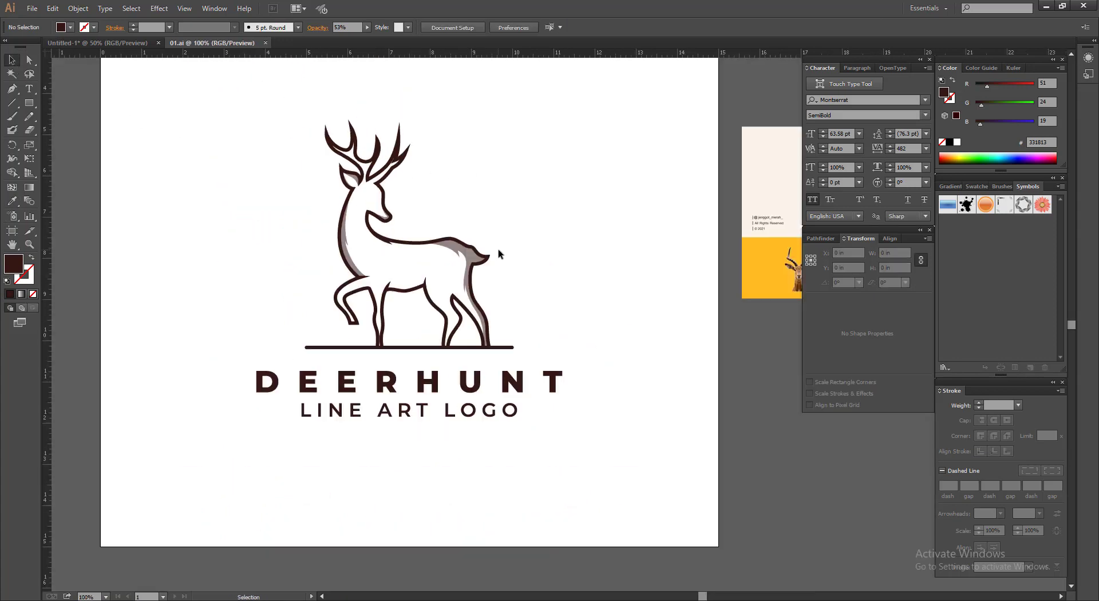
pyautogui.click(506, 243)
pyautogui.moveTo(208, 132); pyautogui.dragTo(643, 458)
pyautogui.press('a')
pyautogui.press('v')
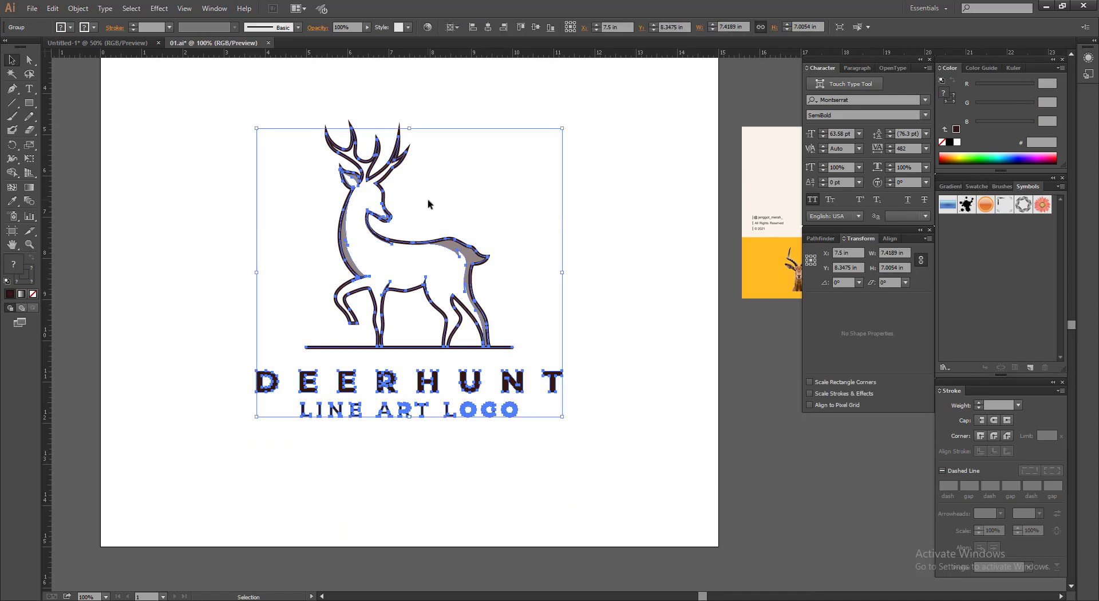
pyautogui.scroll(-1, 462, 260)
pyautogui.moveTo(470, 255); pyautogui.dragTo(110, 186)
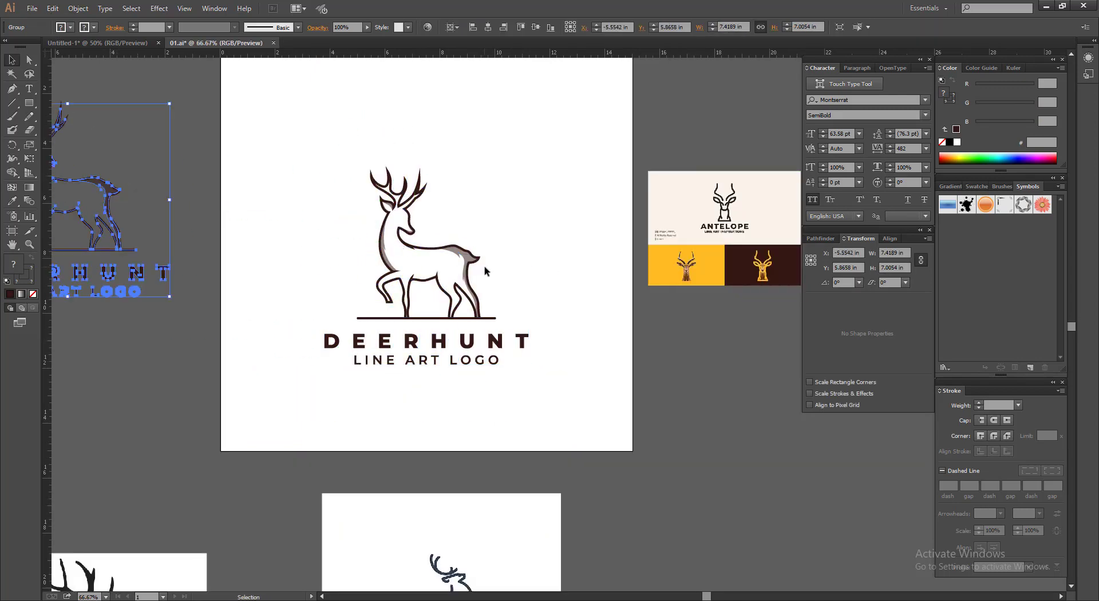
# Expand the fills and strokes of the logo group on the artboard into outlined shapes.
pyautogui.click(471, 259)
pyautogui.moveTo(393, 193); pyautogui.dragTo(603, 367)
pyautogui.moveTo(406, 274); pyautogui.dragTo(414, 279)
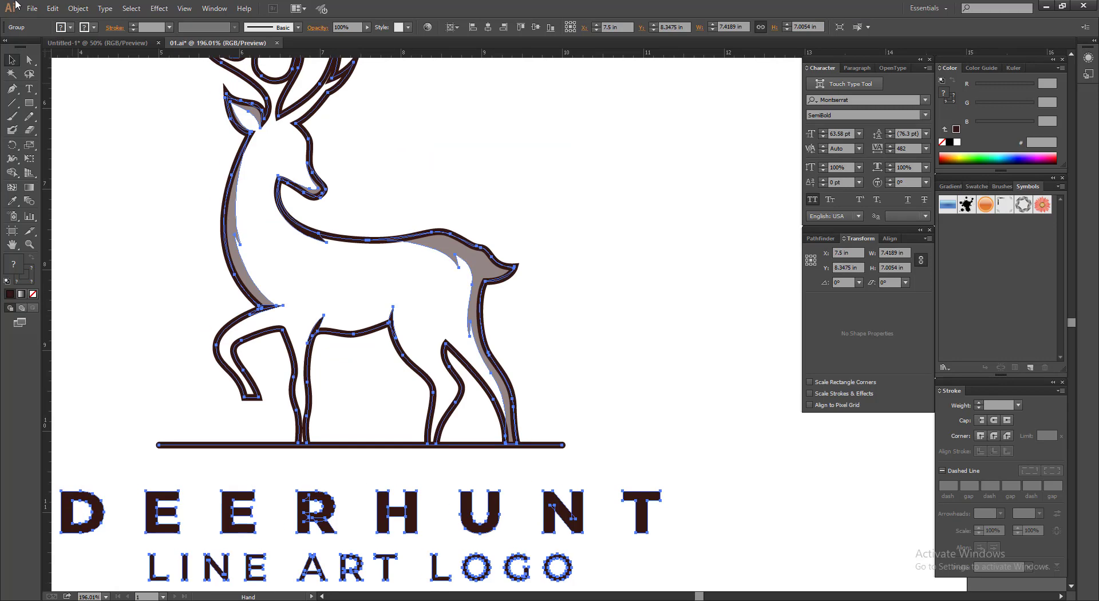
pyautogui.click(77, 8)
pyautogui.click(120, 145)
pyautogui.click(167, 148)
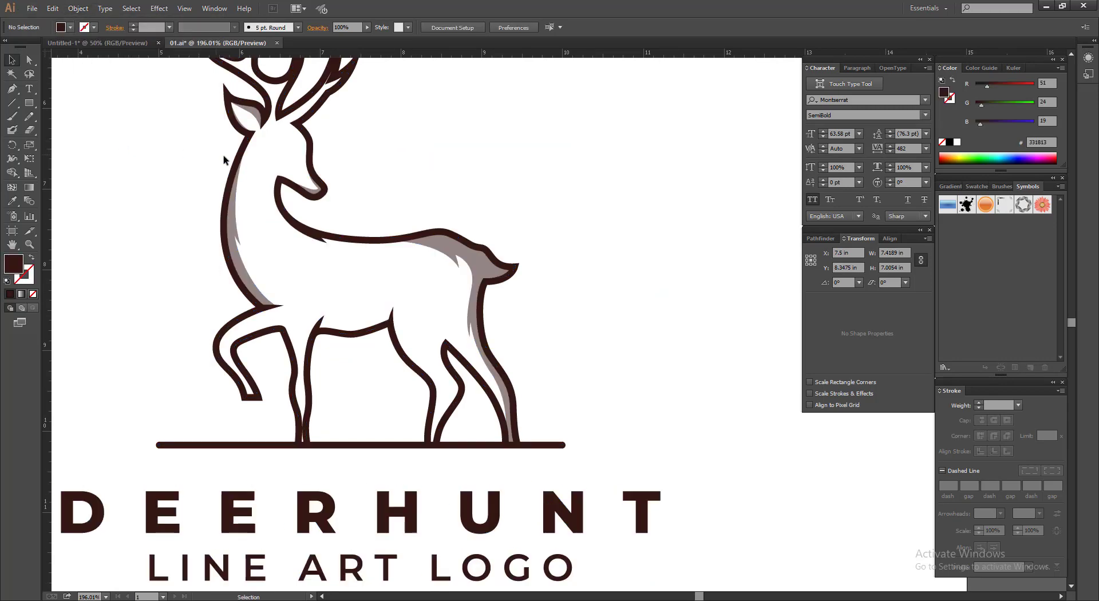
pyautogui.click(233, 158)
pyautogui.click(78, 9)
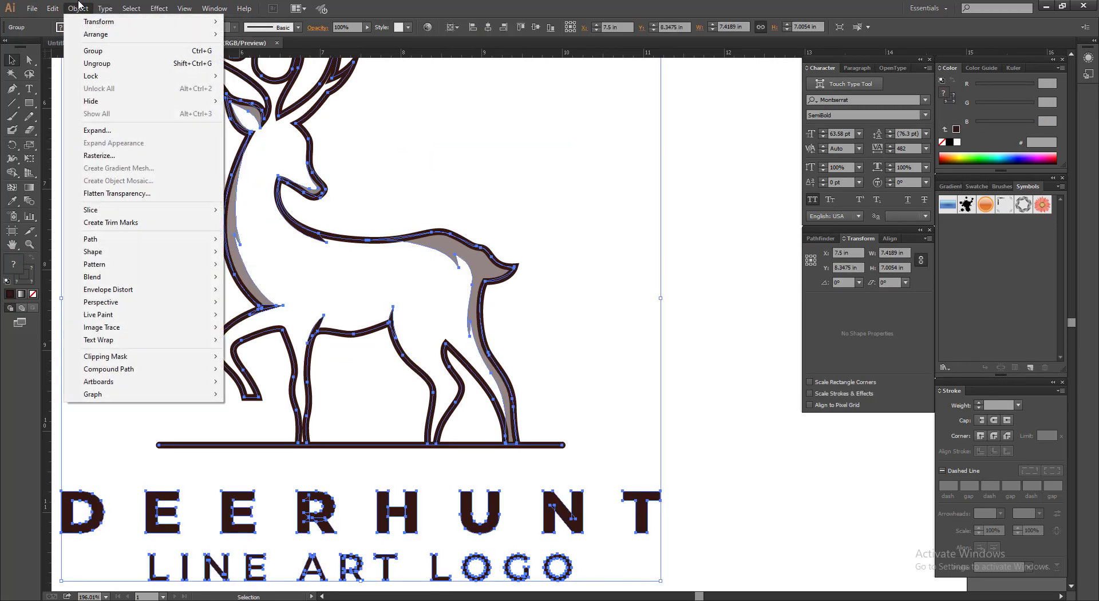
pyautogui.click(115, 129)
pyautogui.click(518, 369)
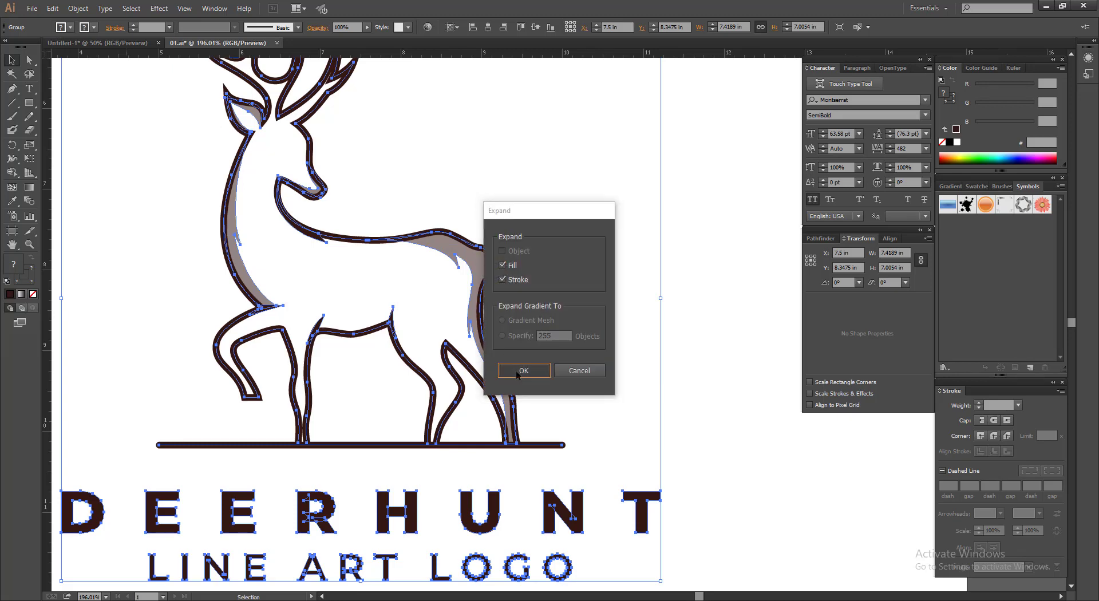
# Center the expanded logo horizontally and vertically on the artboard and scale it down proportionally around its center.
pyautogui.hotkey('ctrl', '-')
pyautogui.hotkey('ctrl', '-')
pyautogui.hotkey('ctrl', '-')
pyautogui.hotkey('ctrl', '-')
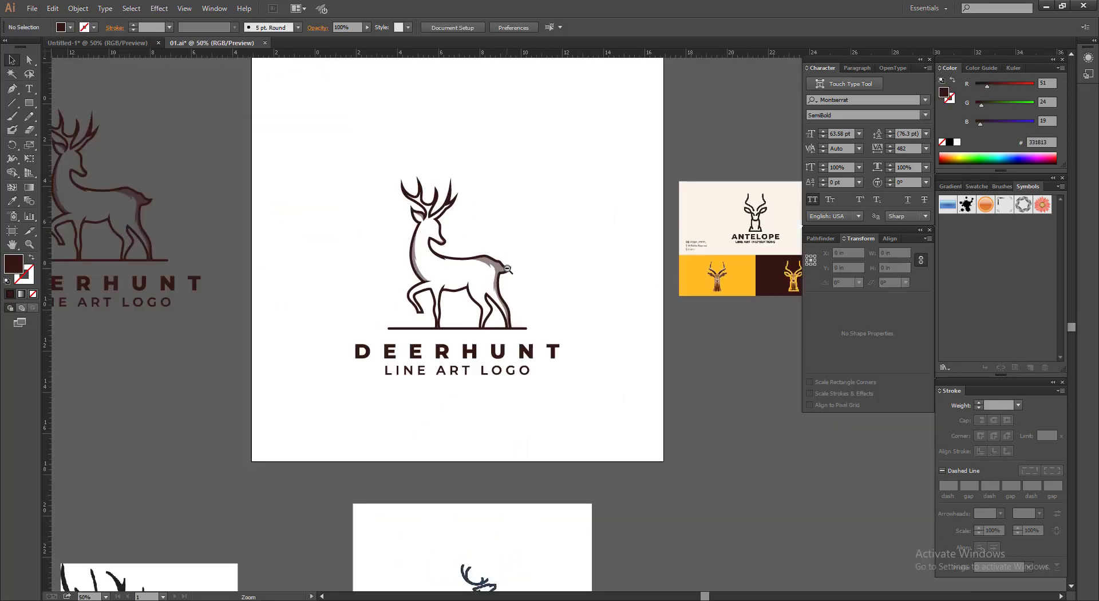
pyautogui.click(536, 27)
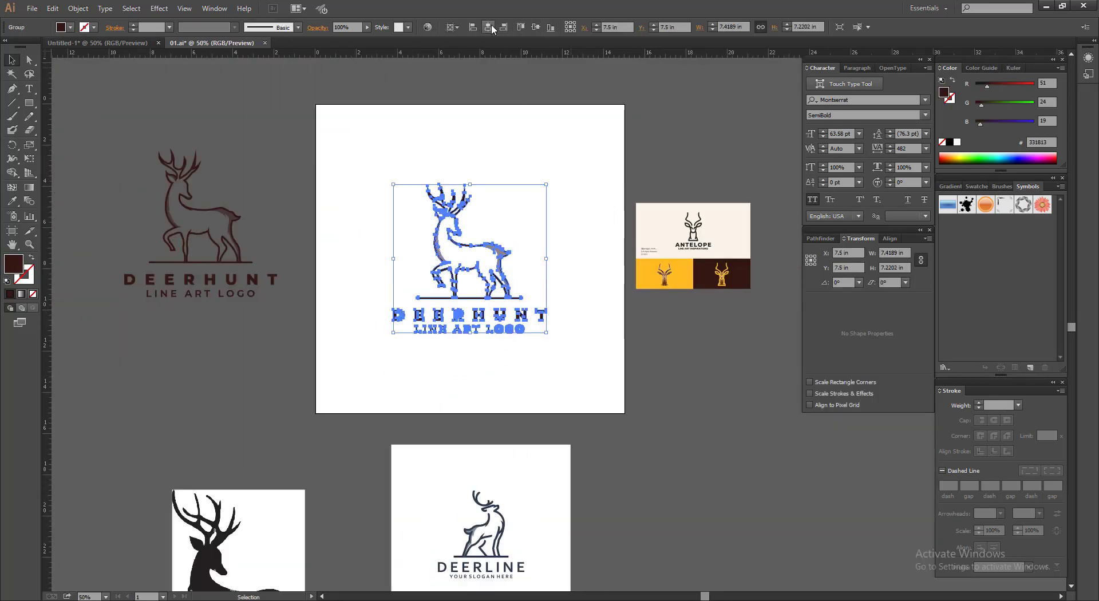
pyautogui.moveTo(548, 261); pyautogui.dragTo(532, 260)
pyautogui.click(597, 229)
# Examine the finished logo up close and within the whole artboard.
pyautogui.hotkey('ctrl', 'space')
pyautogui.moveTo(358, 227); pyautogui.dragTo(687, 351)
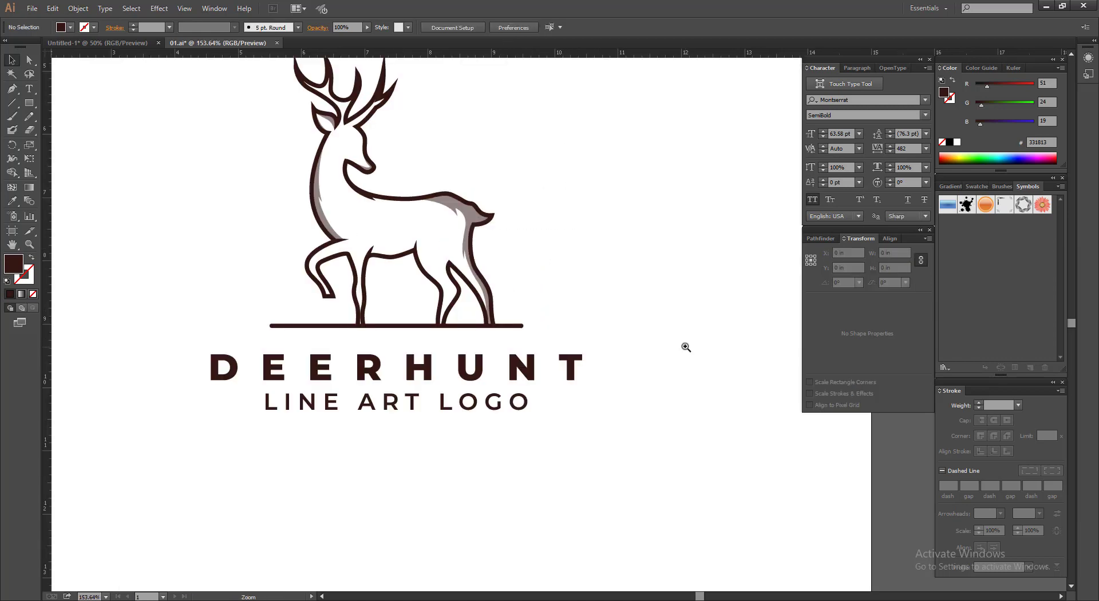
pyautogui.hotkey('ctrl', '-')
pyautogui.hotkey('ctrl', '-')
pyautogui.hotkey('ctrl', '-')
pyautogui.moveTo(503, 245); pyautogui.dragTo(474, 238)
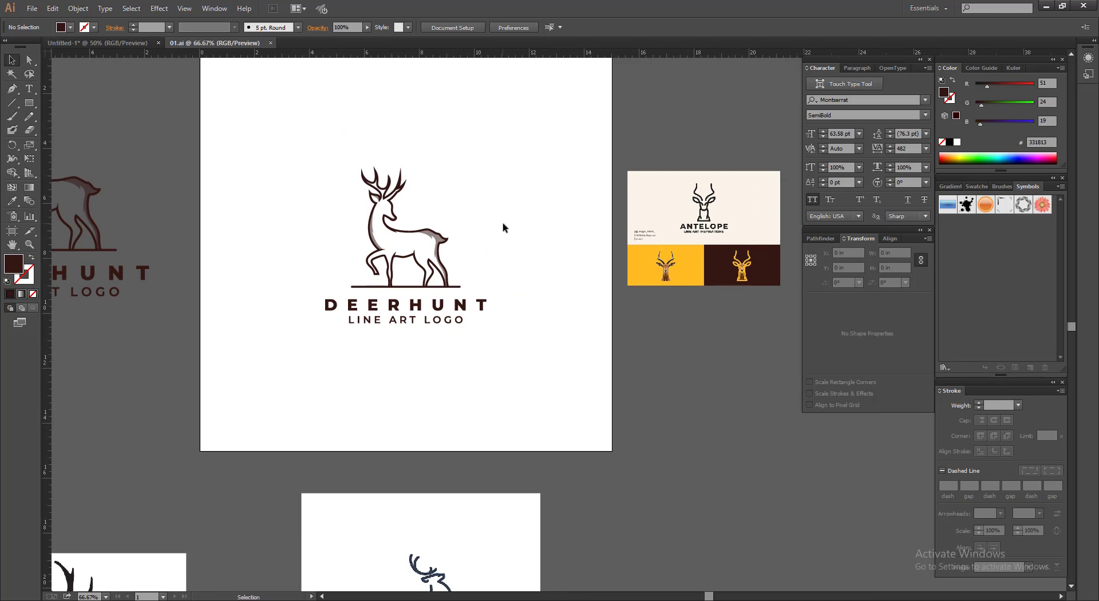
pyautogui.scroll(1, 503, 227)
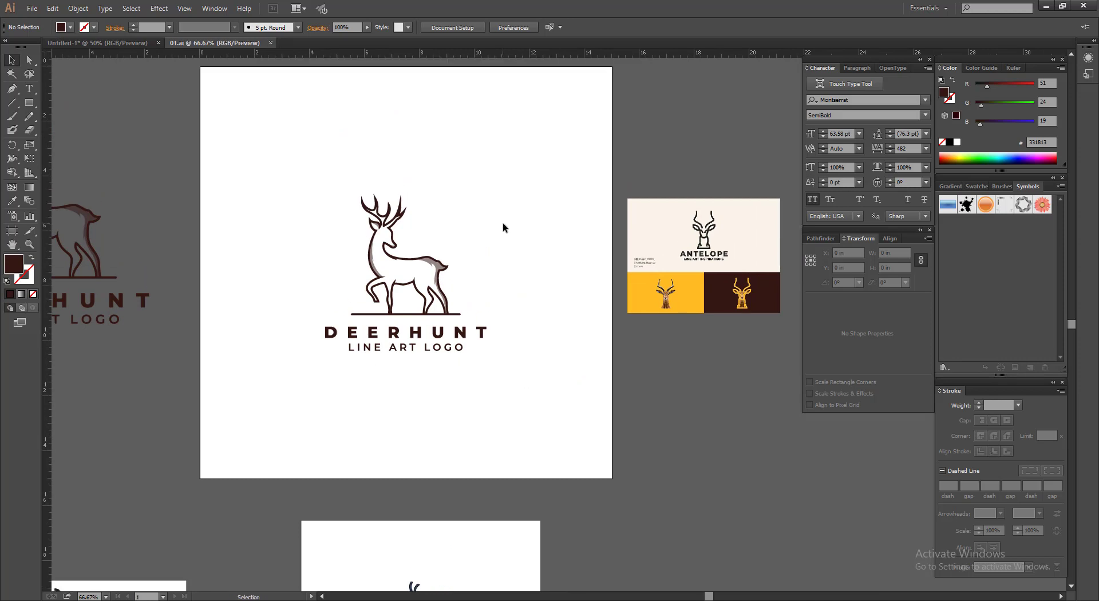
# Cover the whole artboard with a 15 × 15 in rectangle and fill it with the antelope reference's cream color.
pyautogui.scroll(1, 502, 228)
pyautogui.click(27, 104)
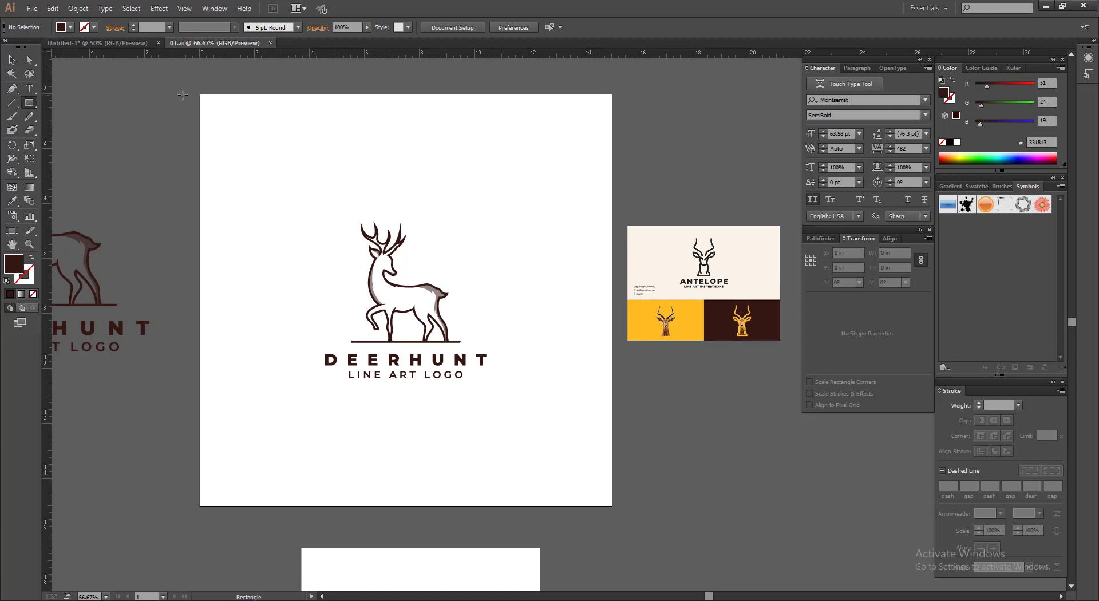
pyautogui.moveTo(199, 94); pyautogui.dragTo(611, 505)
pyautogui.press('v')
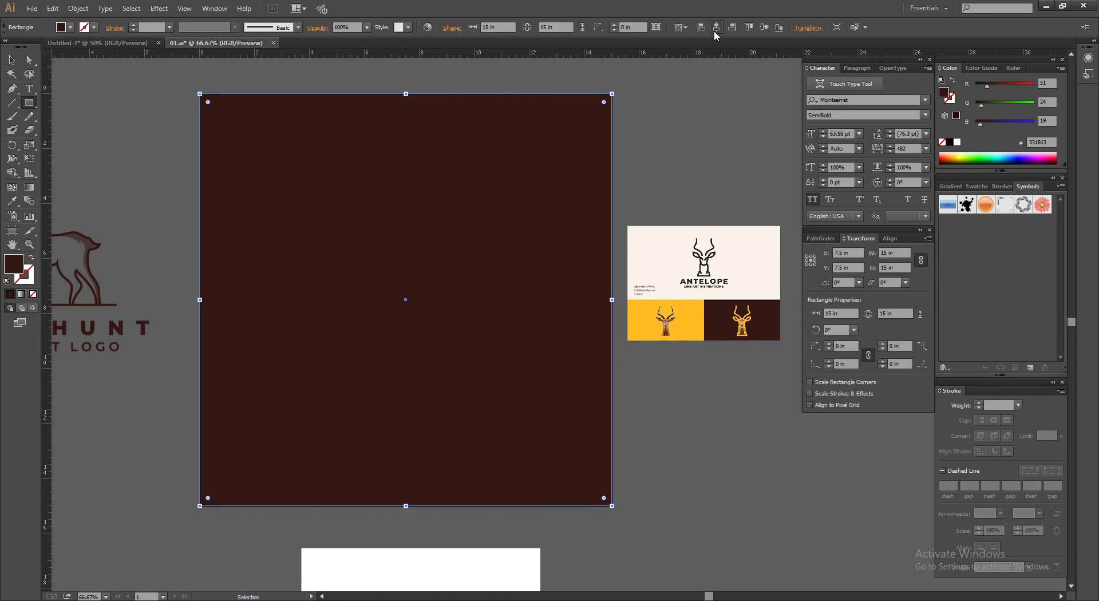
pyautogui.press('i')
pyautogui.click(659, 246)
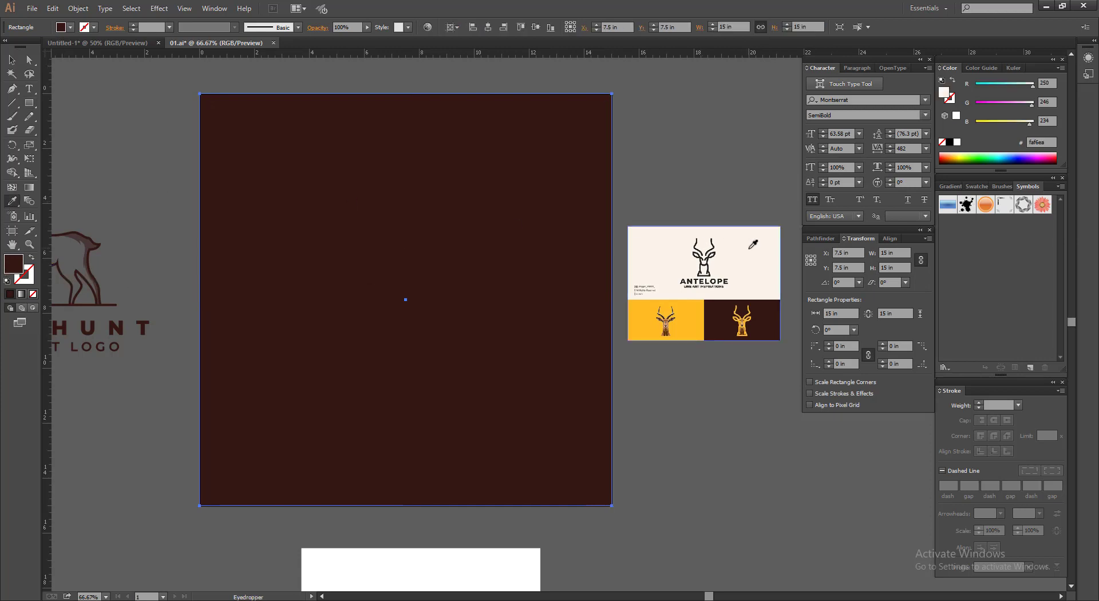
# Send the cream rectangle to the back behind the deer logo and save the document.
pyautogui.rightClick(470, 195)
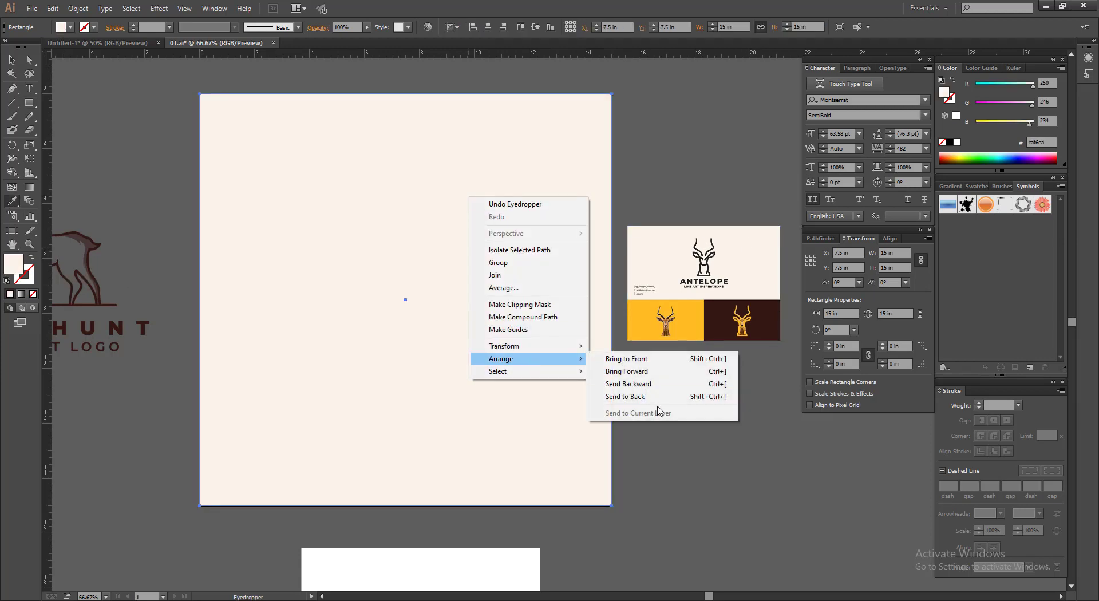
pyautogui.click(657, 401)
pyautogui.click(11, 59)
pyautogui.click(141, 128)
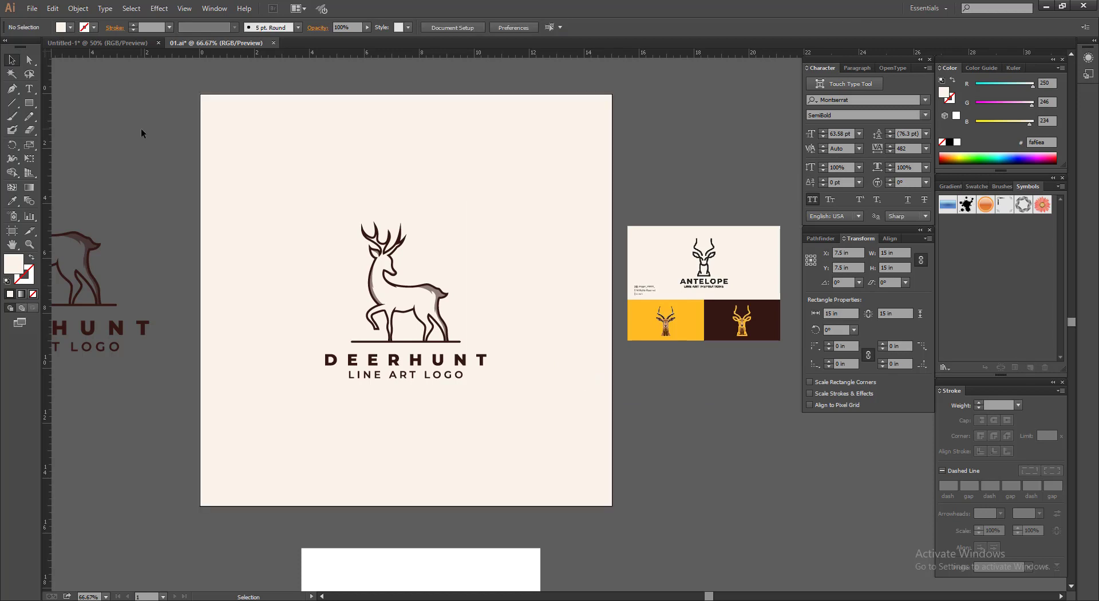
pyautogui.hotkey('ctrl', 's')
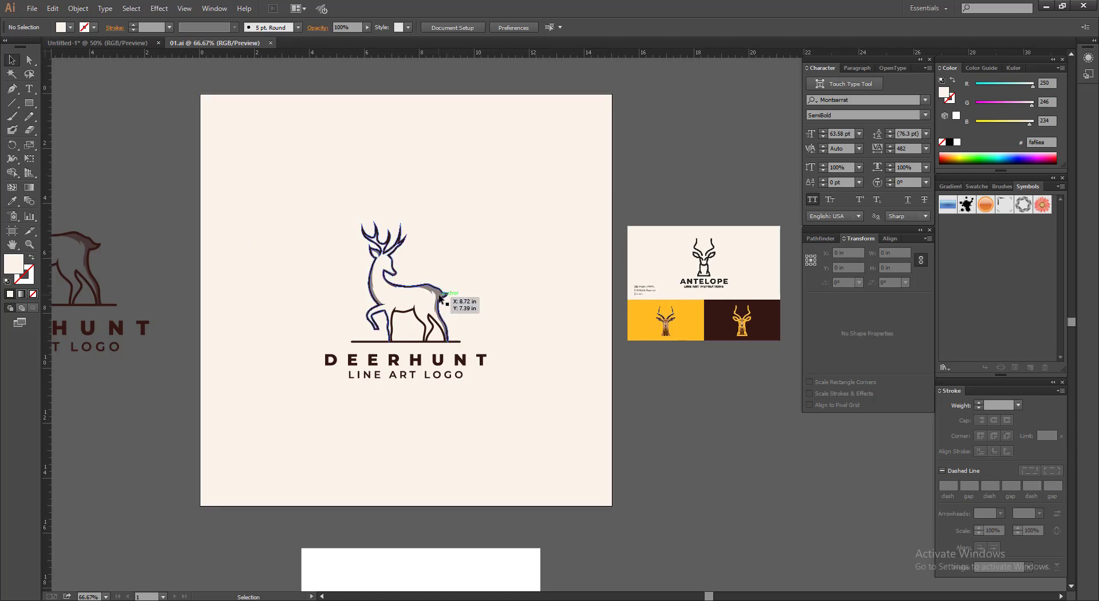
# Move the logo up on the artboard and make a copy of the background rectangle, shortened from above to about 4.94 in high.
pyautogui.moveTo(441, 297); pyautogui.dragTo(431, 231)
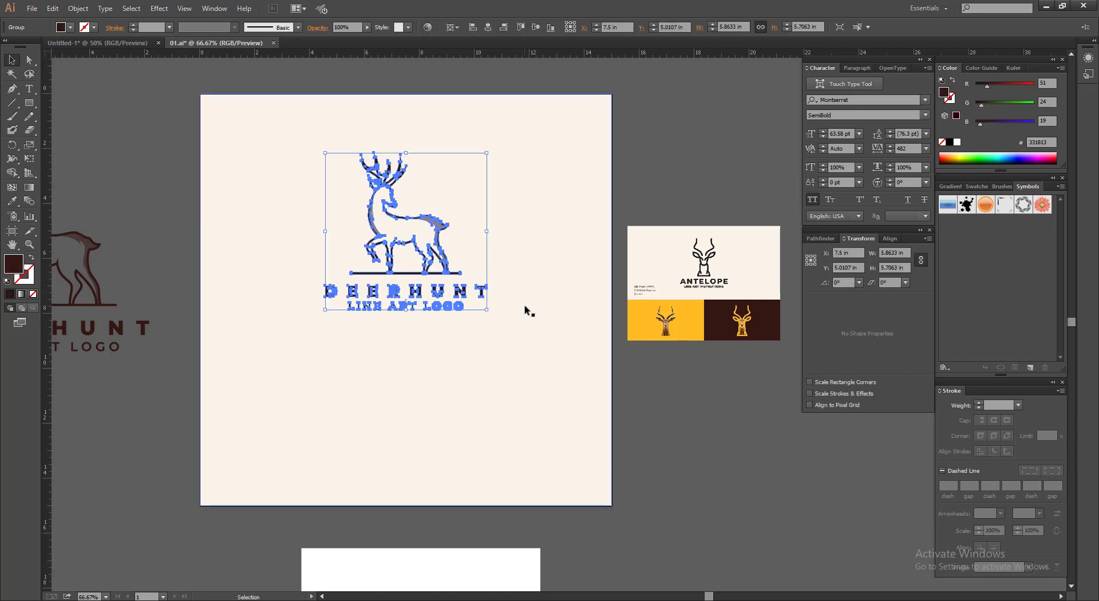
pyautogui.click(483, 262)
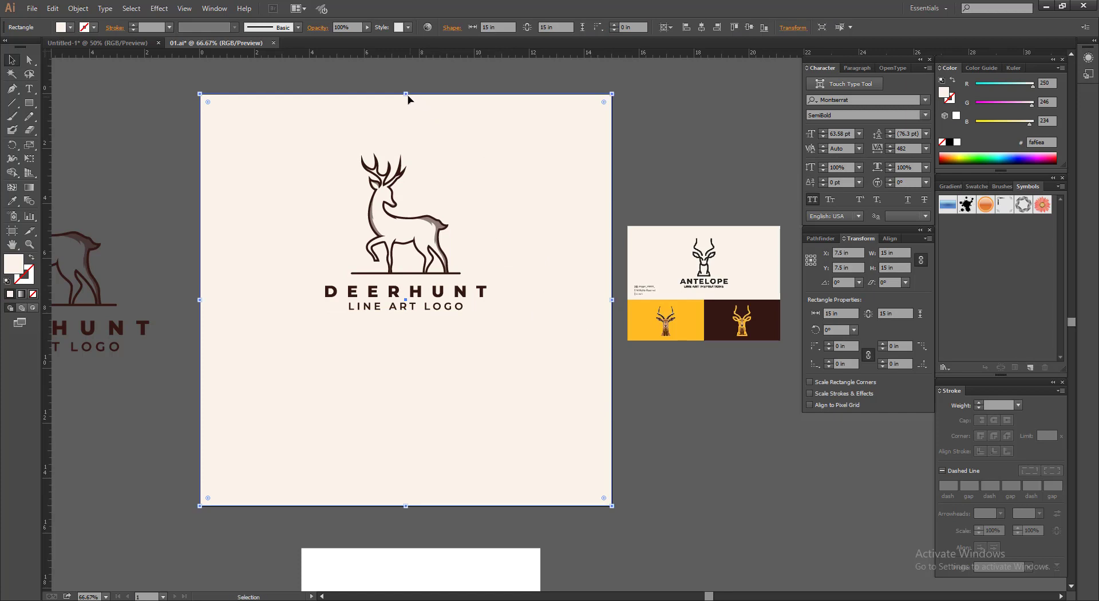
pyautogui.moveTo(407, 95); pyautogui.dragTo(405, 370)
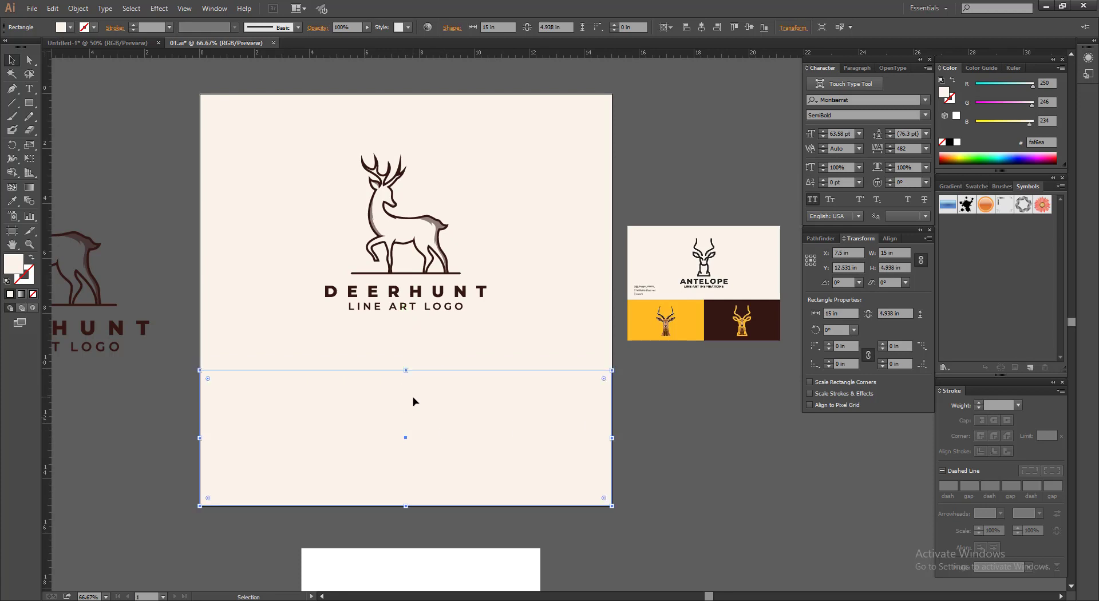
# Split the strip along the artboard's lower edge into a grid of 2 columns with a 0 in gutter.
pyautogui.click(77, 8)
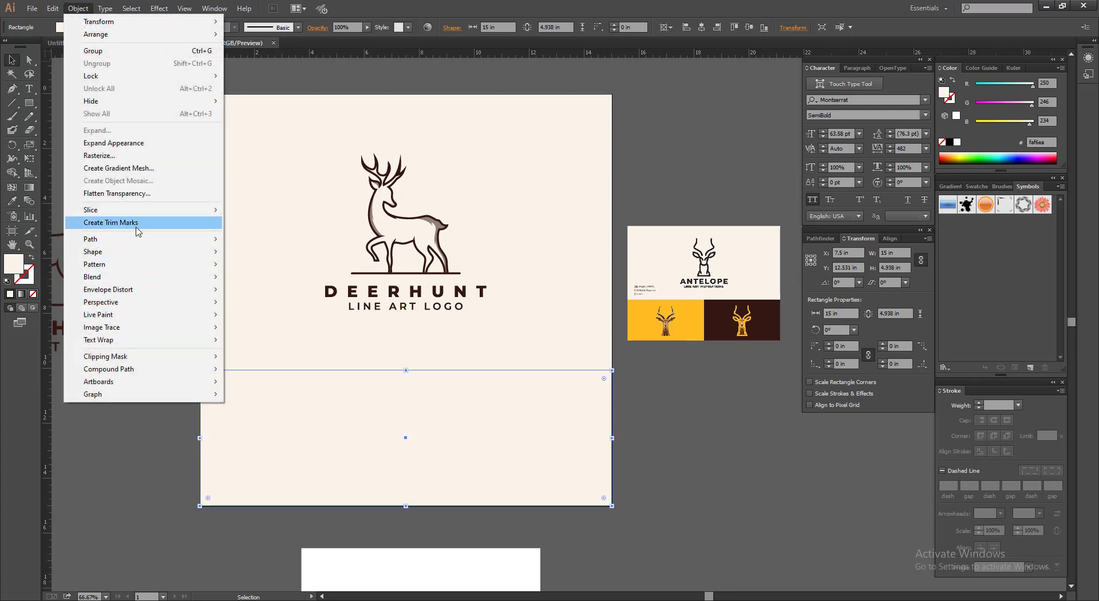
pyautogui.moveTo(143, 239)
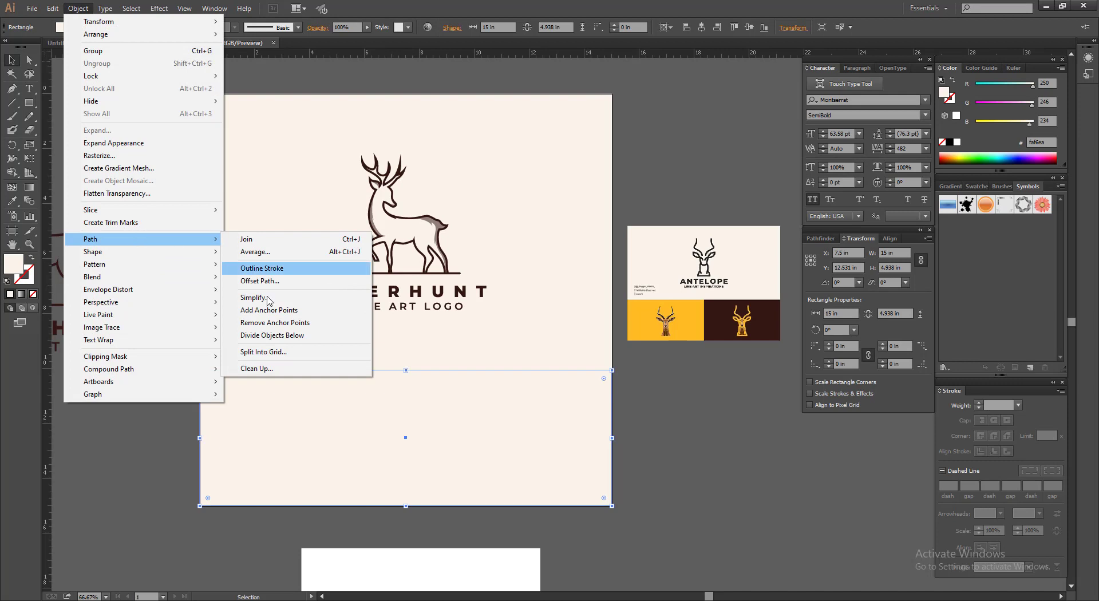
pyautogui.click(303, 353)
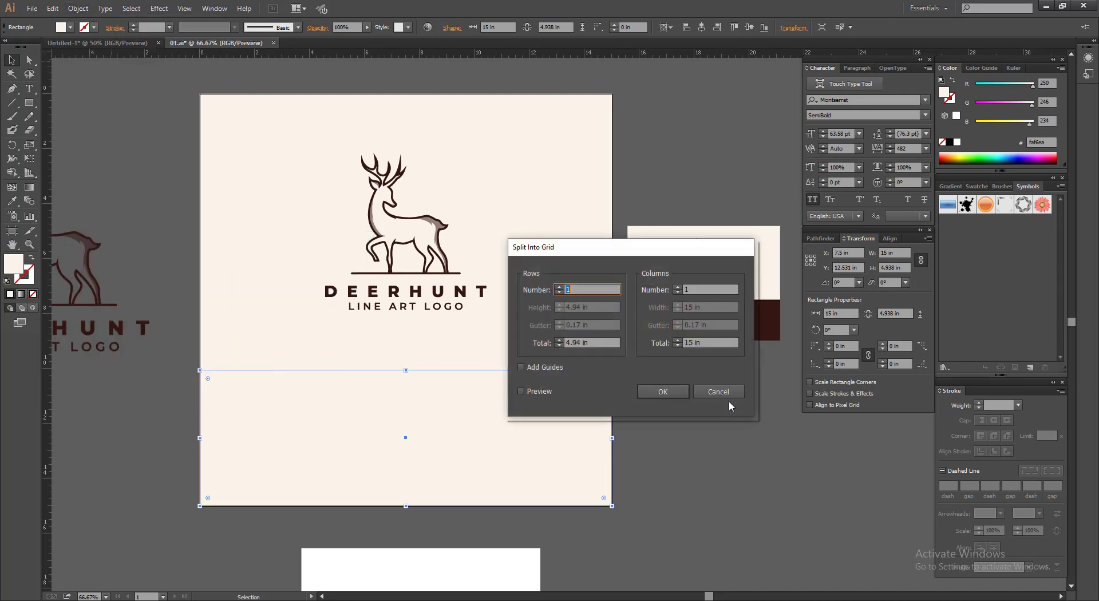
pyautogui.doubleClick(698, 289)
pyautogui.write('2')
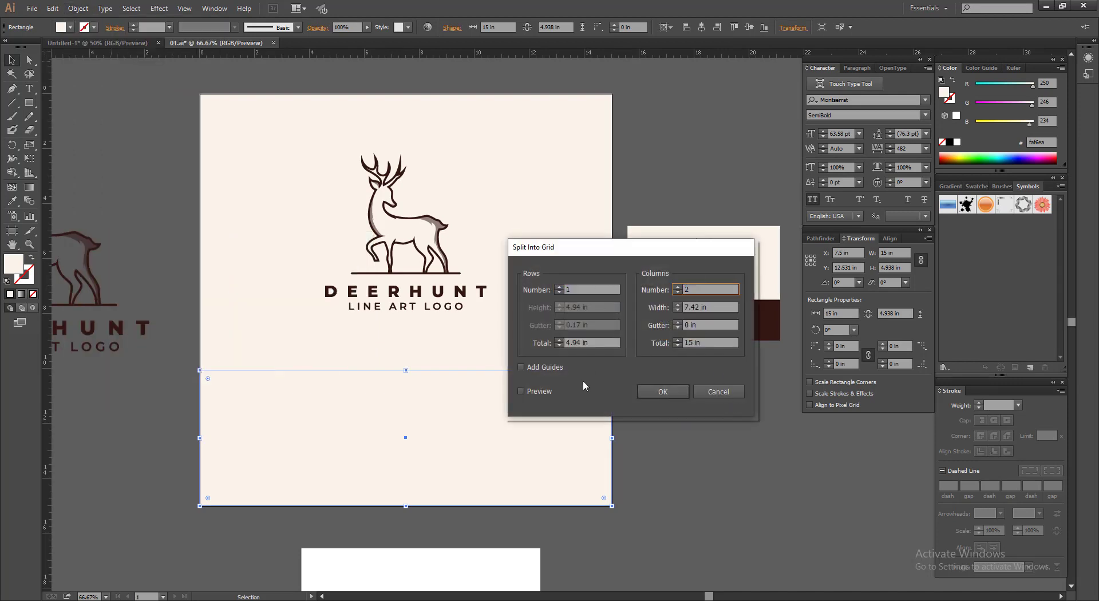
pyautogui.click(538, 391)
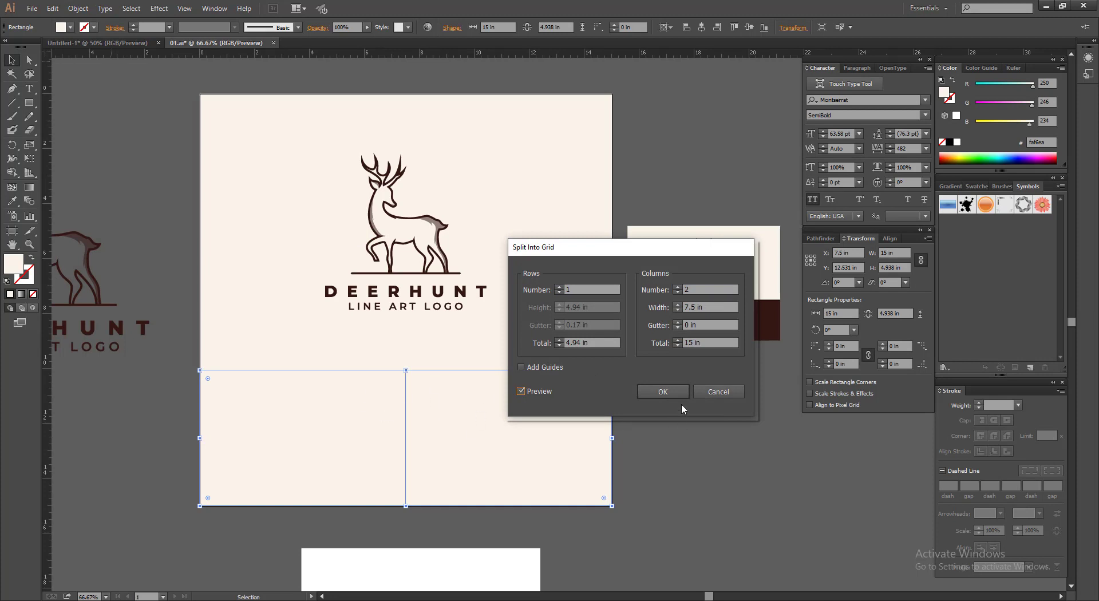
pyautogui.click(662, 391)
pyautogui.click(138, 130)
# Fill the strip's left panel with the reference's yellow and its right panel with the reference's dark brown.
pyautogui.click(316, 407)
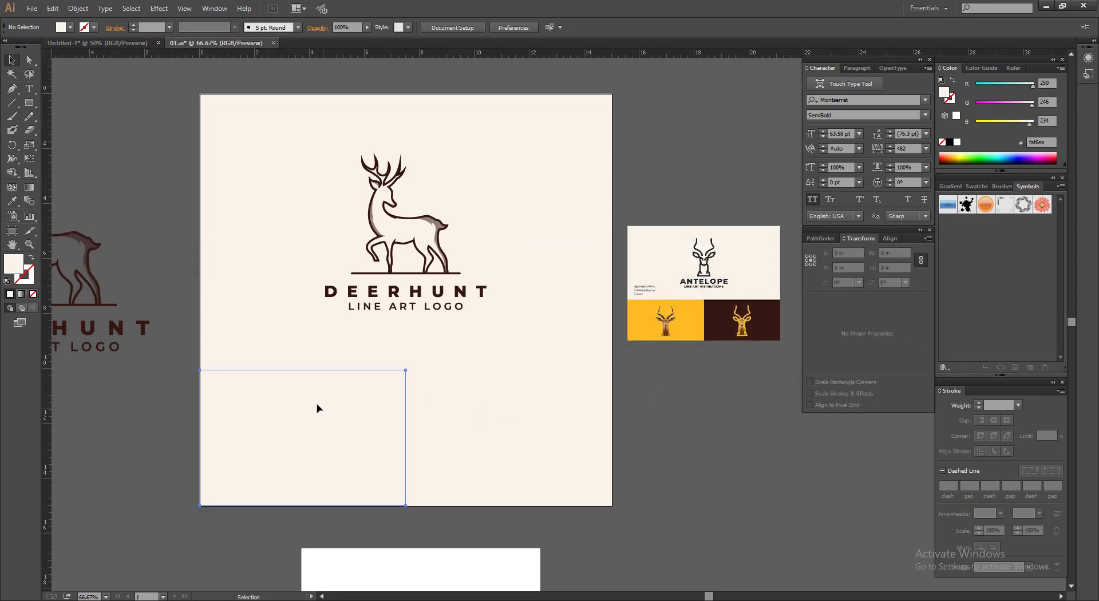
pyautogui.press('i')
pyautogui.click(698, 325)
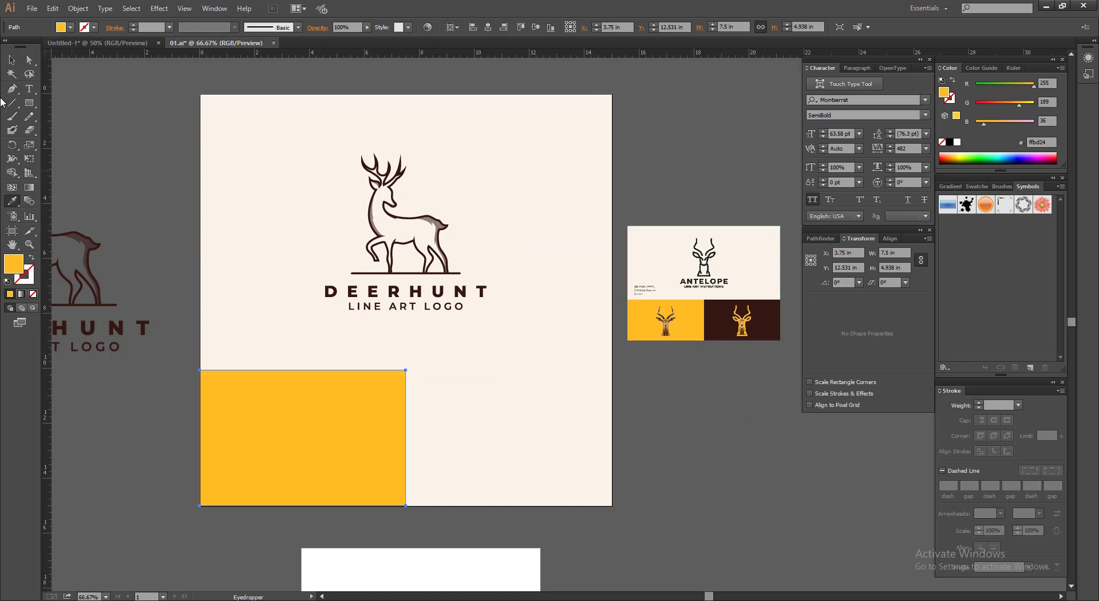
pyautogui.click(11, 60)
pyautogui.click(538, 448)
pyautogui.press('i')
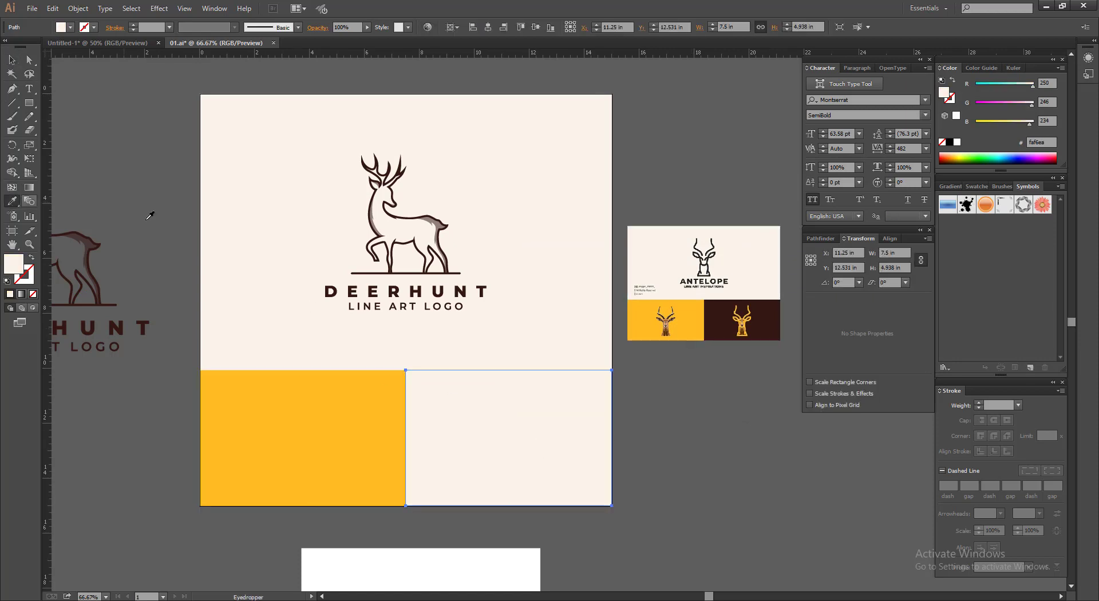
pyautogui.click(742, 324)
pyautogui.click(10, 63)
pyautogui.click(135, 128)
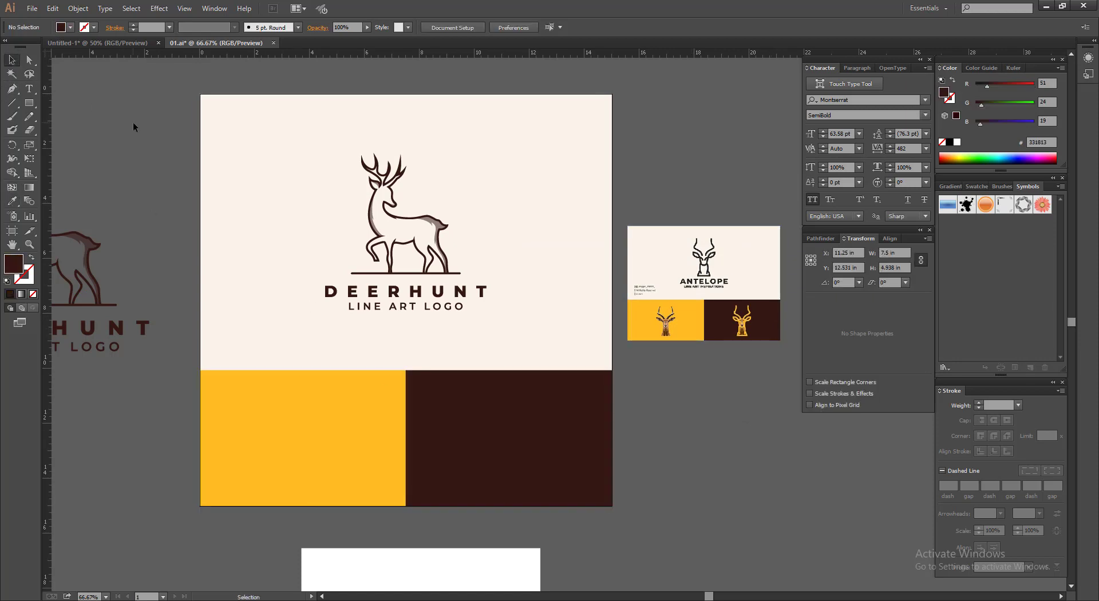
# Copy the deer with its ground line, without the text, and center the copy in the dark brown panel.
pyautogui.click(402, 251)
pyautogui.doubleClick(403, 249)
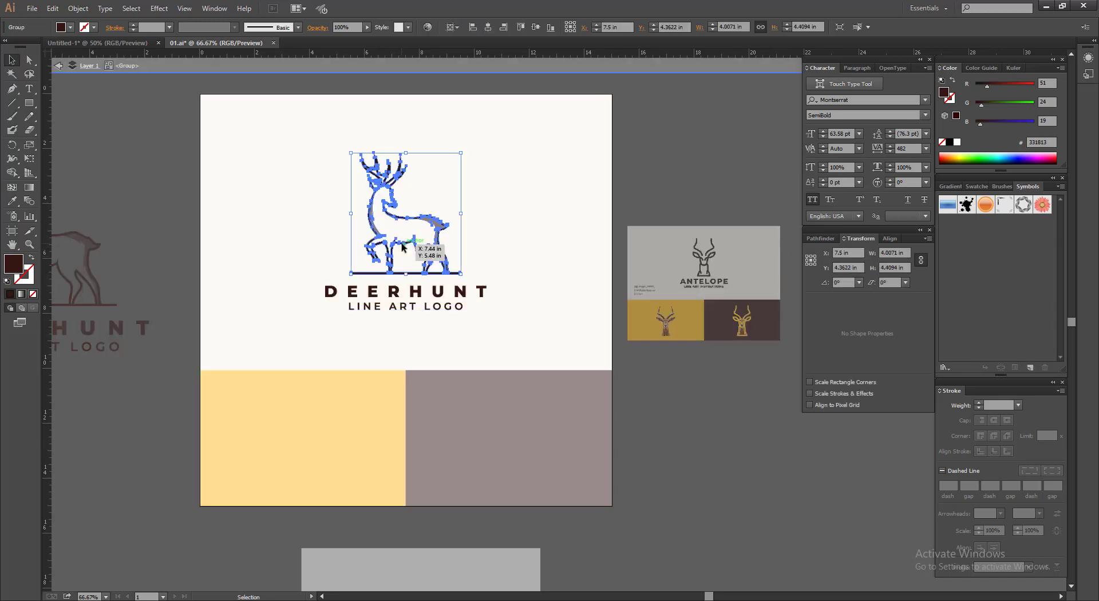
pyautogui.doubleClick(662, 454)
pyautogui.hotkey('ctrl', 'v')
pyautogui.keyDown('shift'); pyautogui.click(537, 449); pyautogui.keyUp('shift')
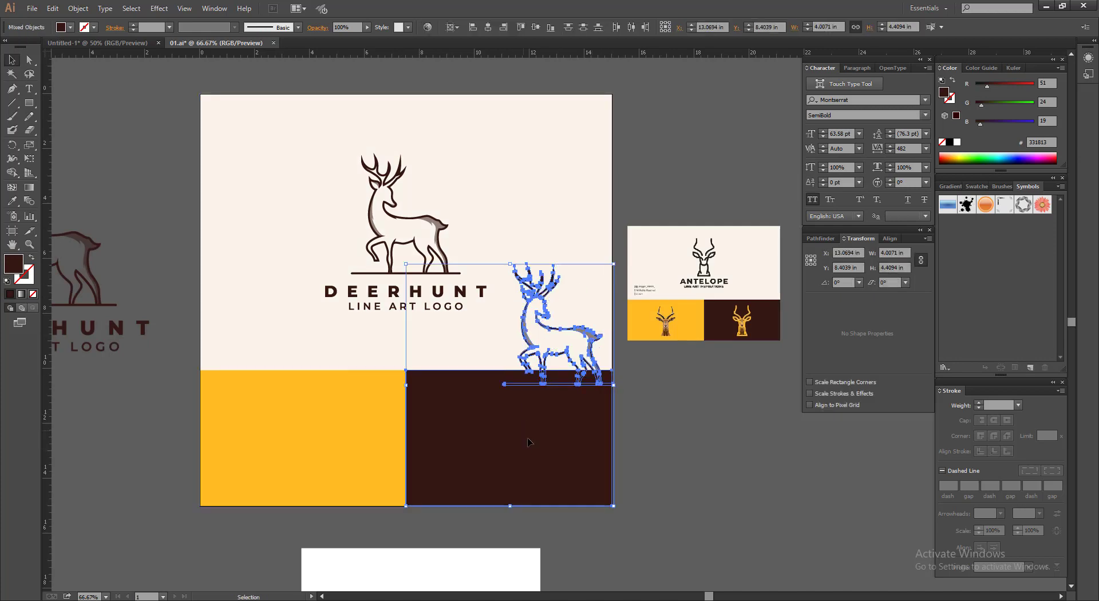
pyautogui.click(537, 449)
pyautogui.click(536, 27)
pyautogui.click(488, 26)
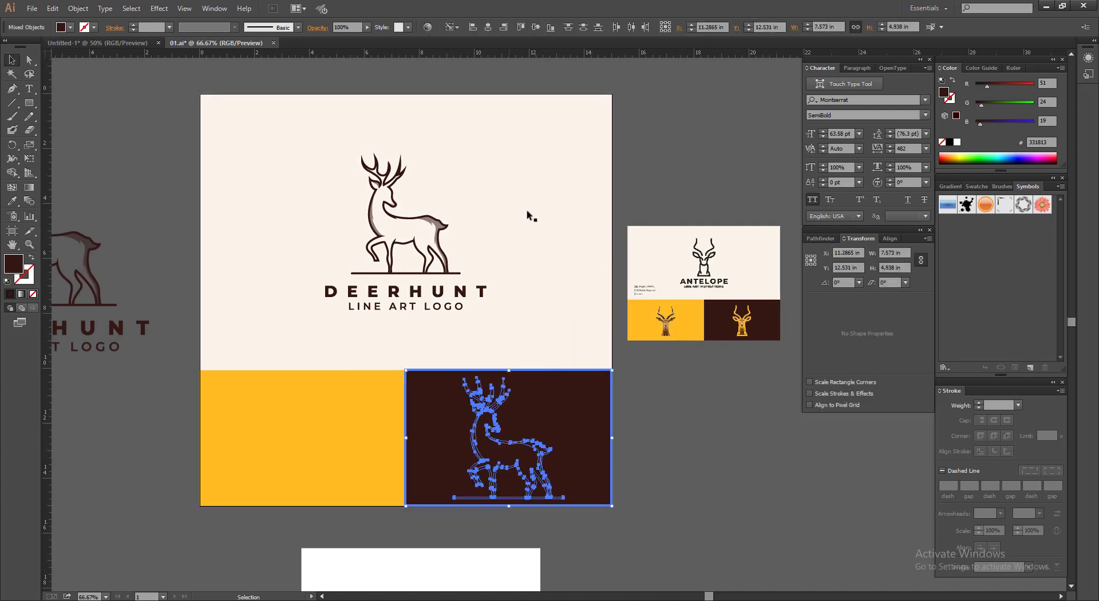
pyautogui.click(687, 427)
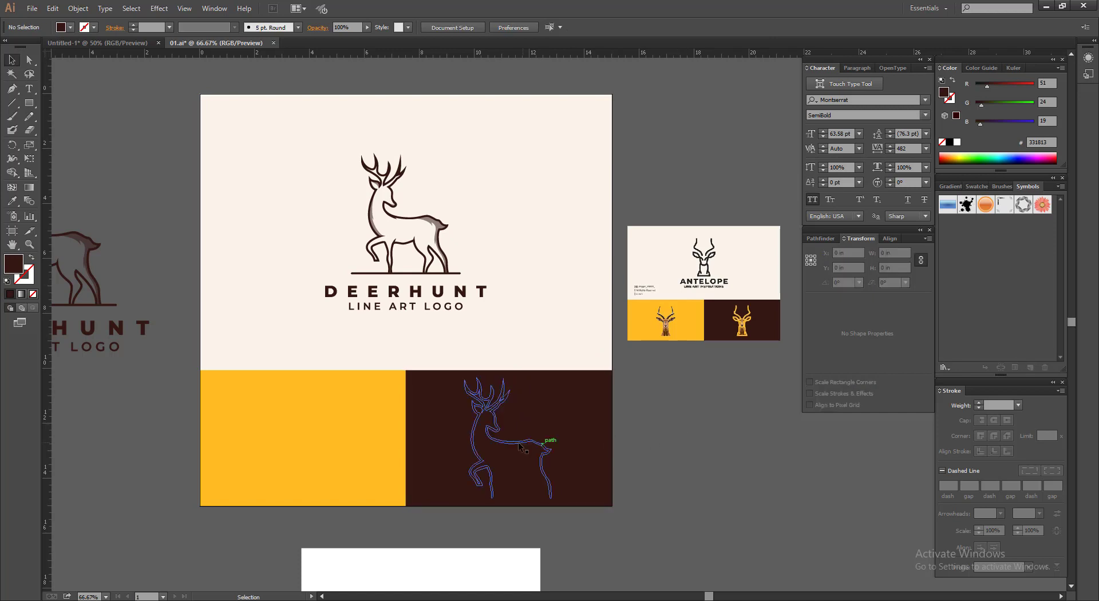
# Scale the deer copy proportionally around its center to about 2.9 in wide and bring it to the front.
pyautogui.click(544, 444)
pyautogui.moveTo(507, 379); pyautogui.dragTo(508, 395)
pyautogui.rightClick(526, 414)
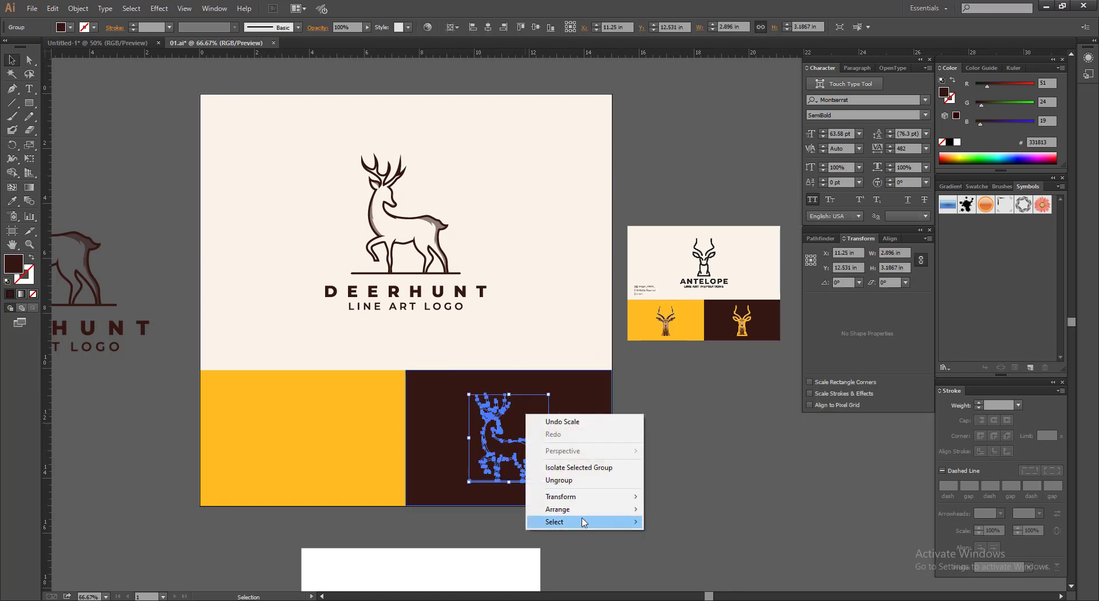
pyautogui.moveTo(607, 509)
pyautogui.click(695, 510)
pyautogui.click(731, 471)
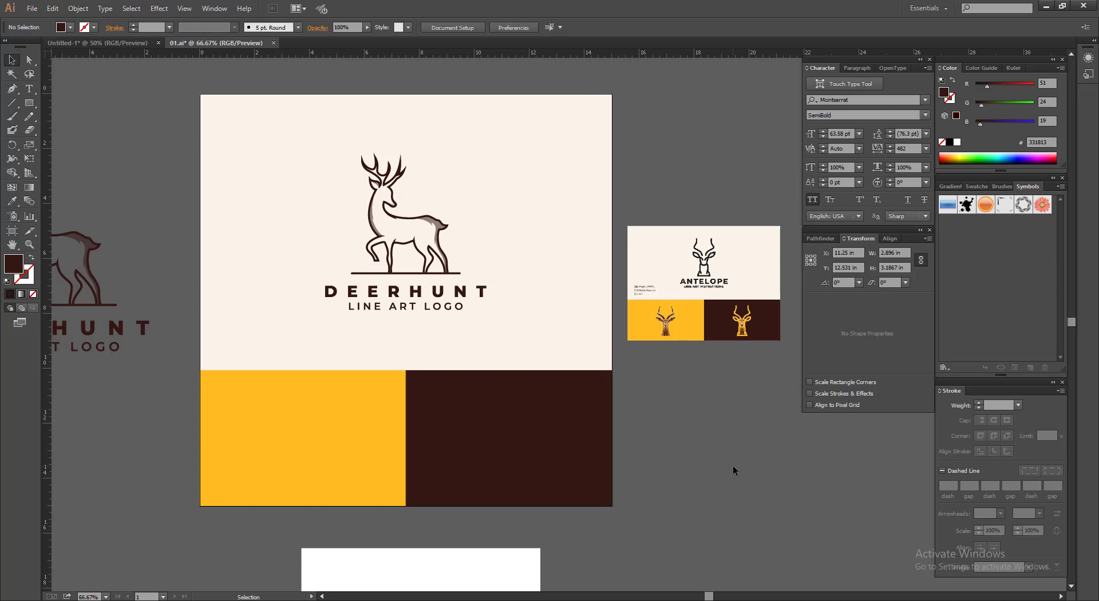
# Lock the three background rectangles and move the small deer copy off the dark brown panel to the artboard's right.
pyautogui.moveTo(419, 514); pyautogui.dragTo(397, 468)
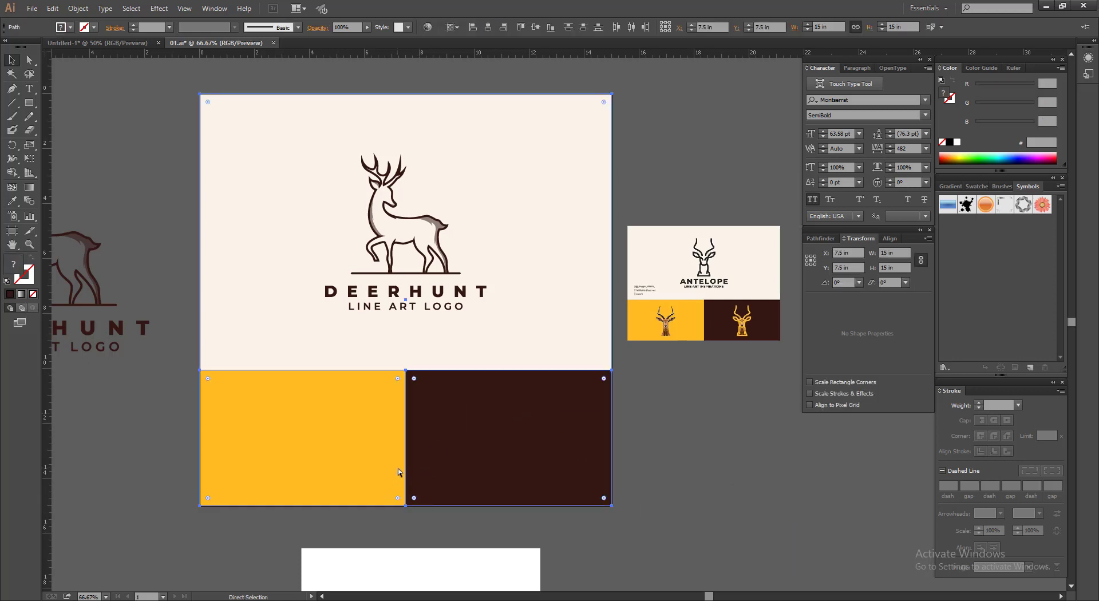
pyautogui.hotkey('ctrl', '2')
pyautogui.click(517, 462)
pyautogui.moveTo(526, 467); pyautogui.dragTo(630, 444)
pyautogui.click(518, 345)
# Recolor the body, antler and leg outlines of the small deer copy with the reference's yellow.
pyautogui.moveTo(451, 306); pyautogui.dragTo(687, 487)
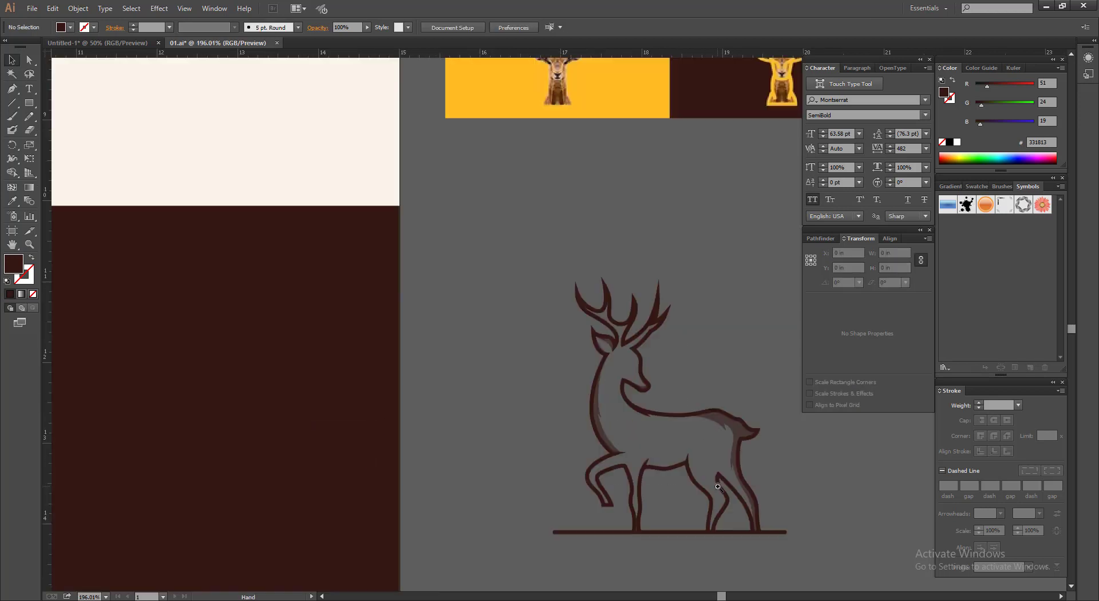
pyautogui.moveTo(641, 406); pyautogui.dragTo(562, 404)
pyautogui.click(577, 312)
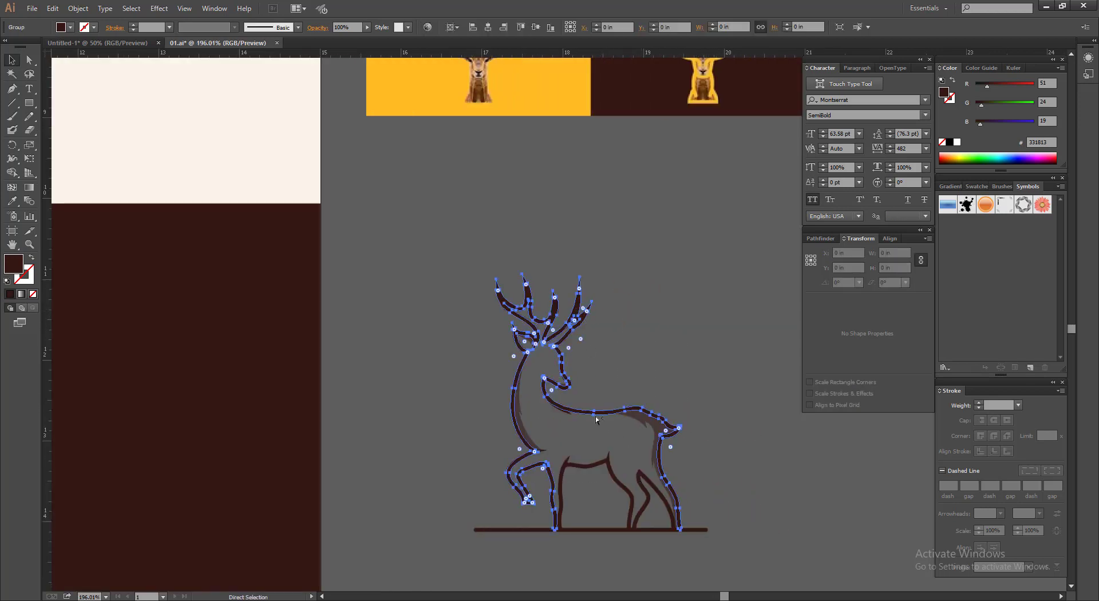
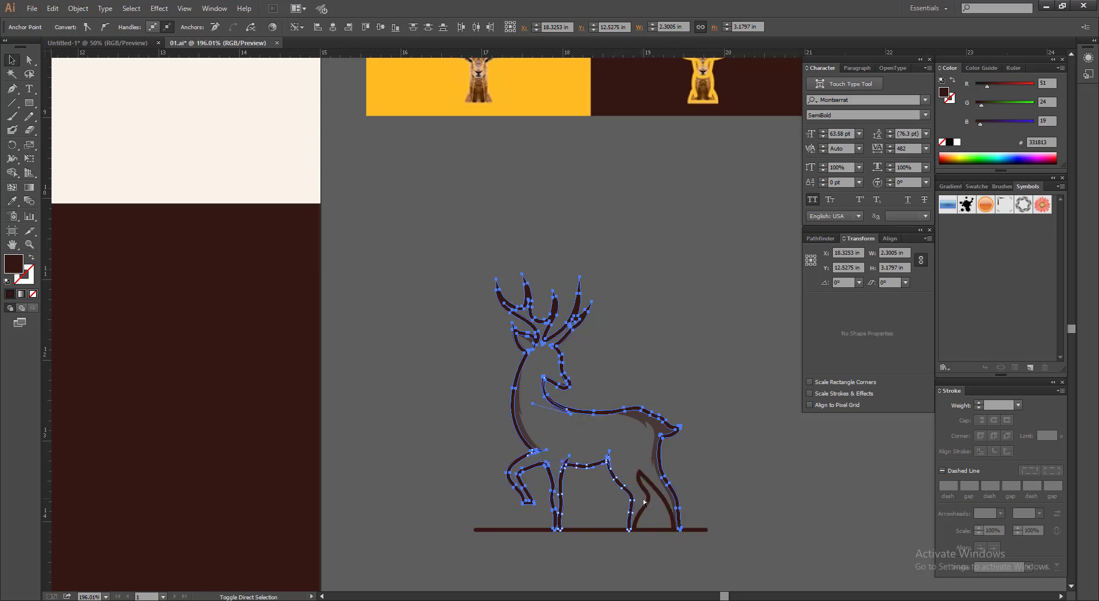
pyautogui.click(12, 201)
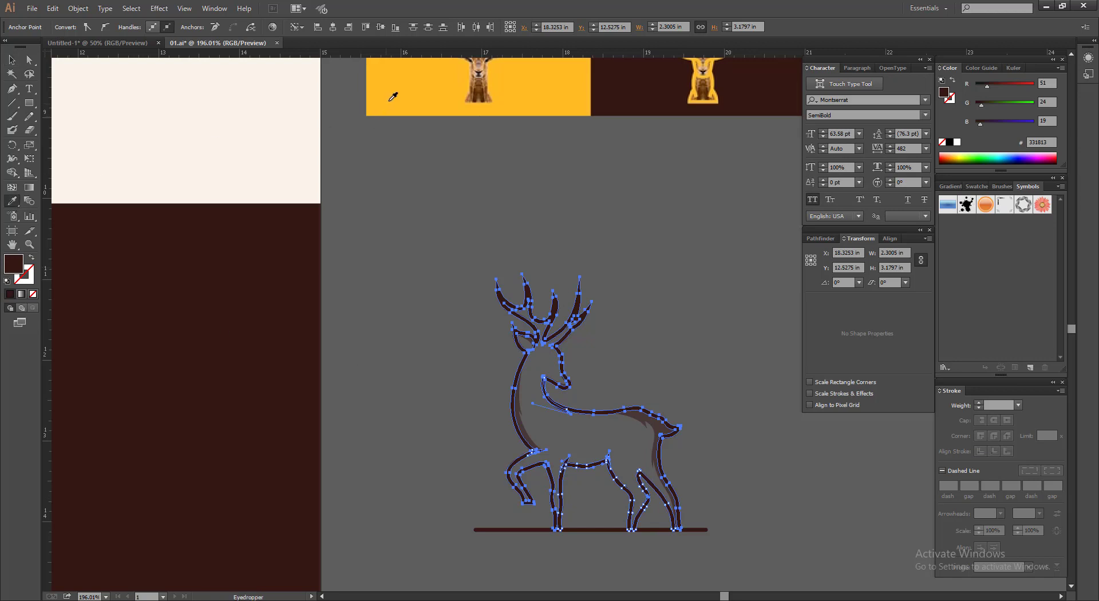
pyautogui.click(389, 100)
pyautogui.click(29, 61)
pyautogui.click(623, 498)
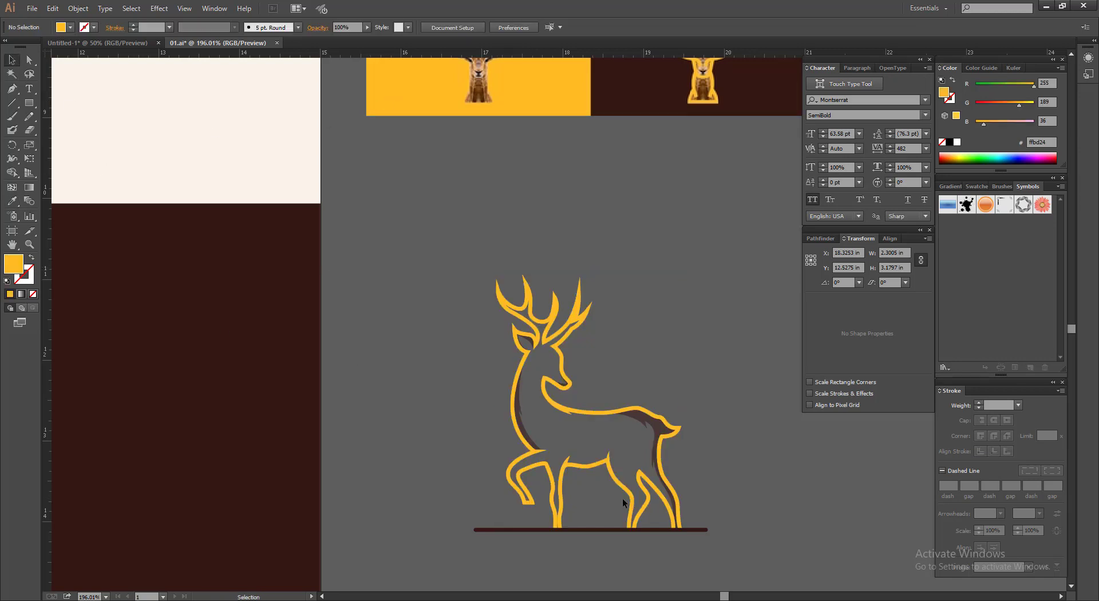
# Recolor the ground line under the small deer with the same yellow as its outlines.
pyautogui.click(592, 530)
pyautogui.click(12, 201)
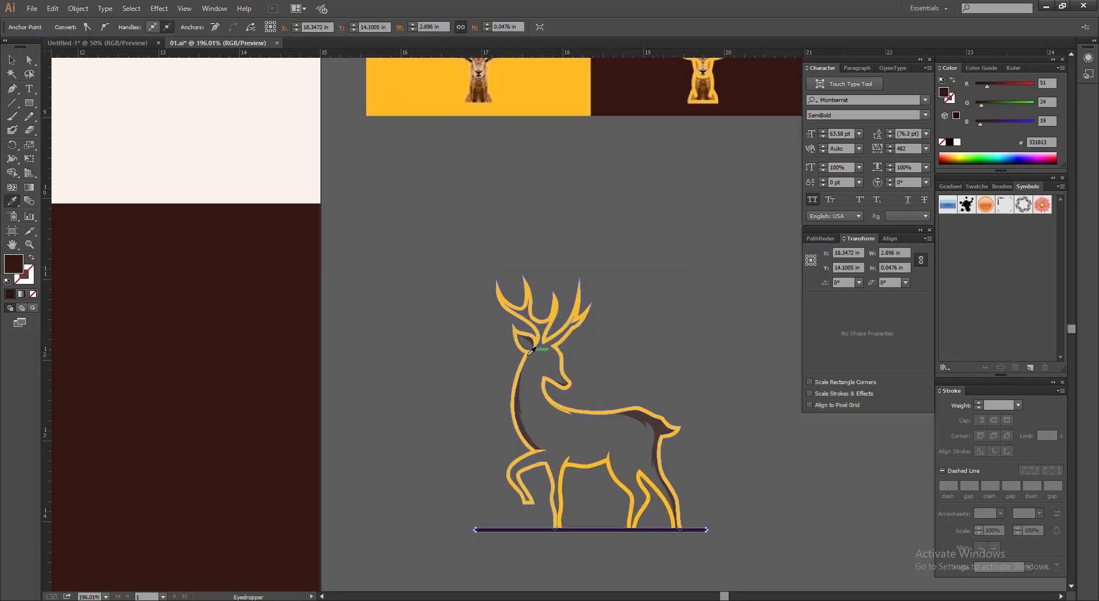
pyautogui.click(524, 353)
pyautogui.click(12, 59)
pyautogui.click(481, 196)
# Fill the shading shapes on the small deer's back, neck, muzzle and ear with white.
pyautogui.moveTo(483, 320); pyautogui.dragTo(771, 490)
pyautogui.click(656, 394)
pyautogui.keyDown('shift'); pyautogui.click(223, 381); pyautogui.keyUp('shift')
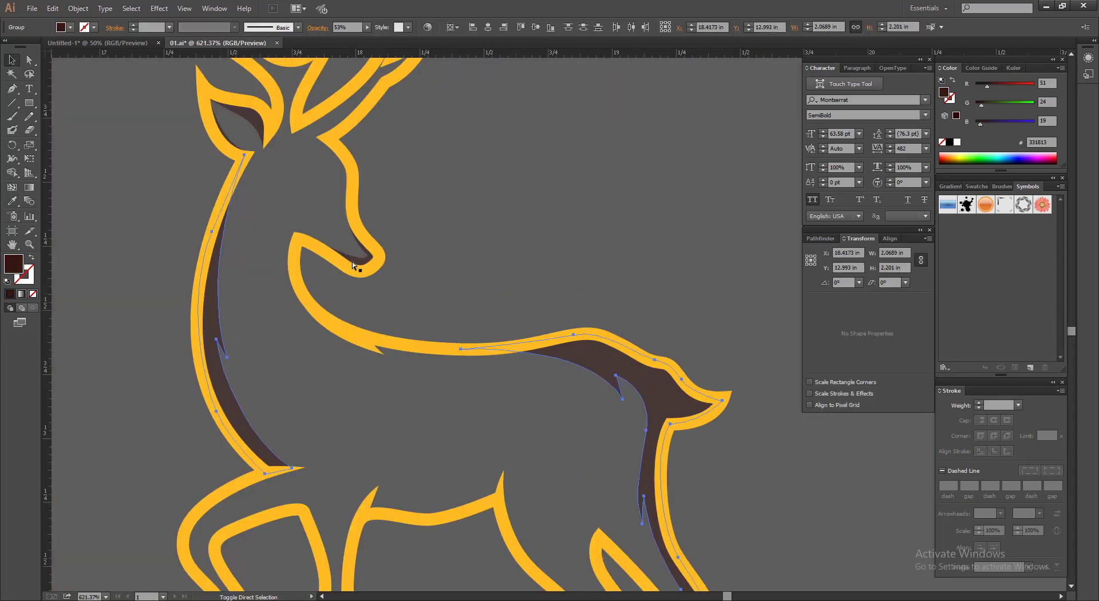
pyautogui.keyDown('shift'); pyautogui.click(362, 261); pyautogui.keyUp('shift')
pyautogui.keyDown('shift'); pyautogui.click(256, 125); pyautogui.keyUp('shift')
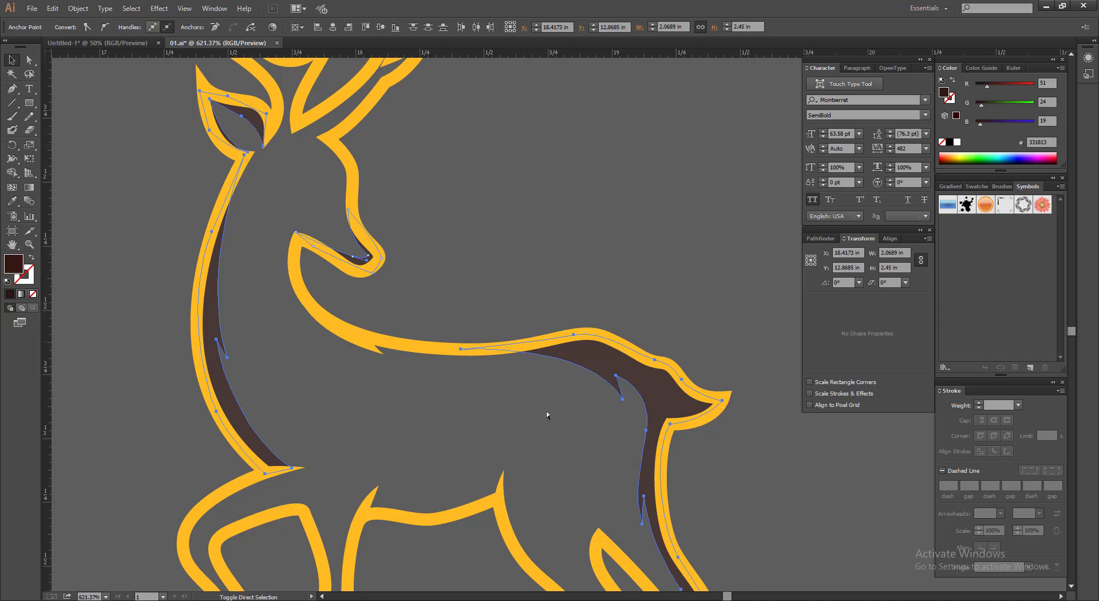
pyautogui.moveTo(454, 510); pyautogui.dragTo(453, 485)
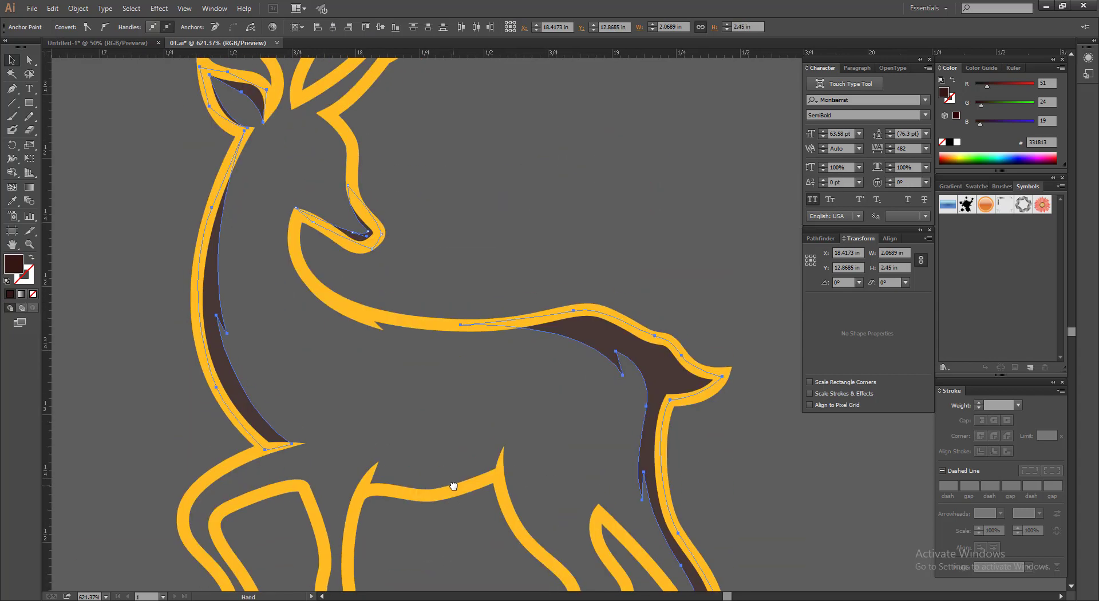
pyautogui.click(958, 142)
pyautogui.click(607, 160)
pyautogui.scroll(-5, 643, 308)
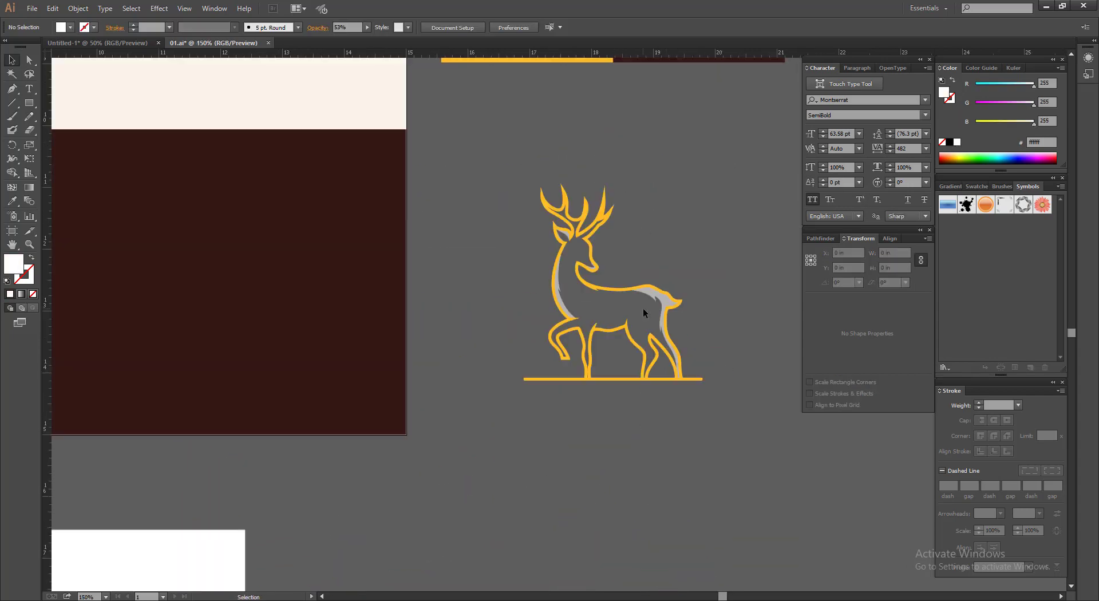
# Center the small yellow deer horizontally on the dark brown panel.
pyautogui.click(647, 292)
pyautogui.click(386, 300)
pyautogui.moveTo(386, 300); pyautogui.dragTo(508, 304)
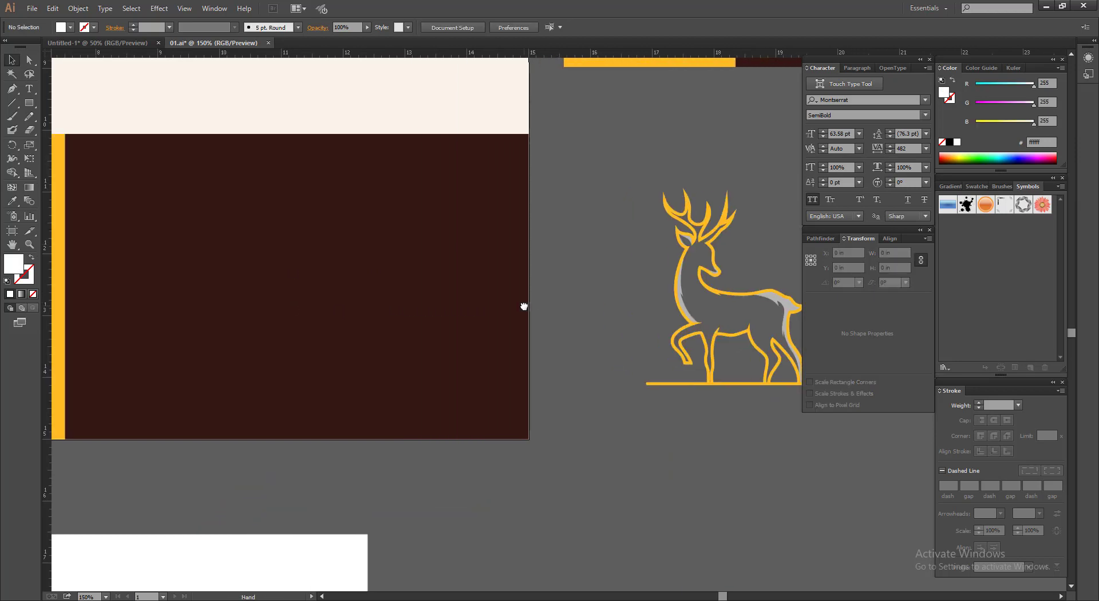
pyautogui.click(525, 278)
pyautogui.keyDown('shift'); pyautogui.click(750, 295); pyautogui.keyUp('shift')
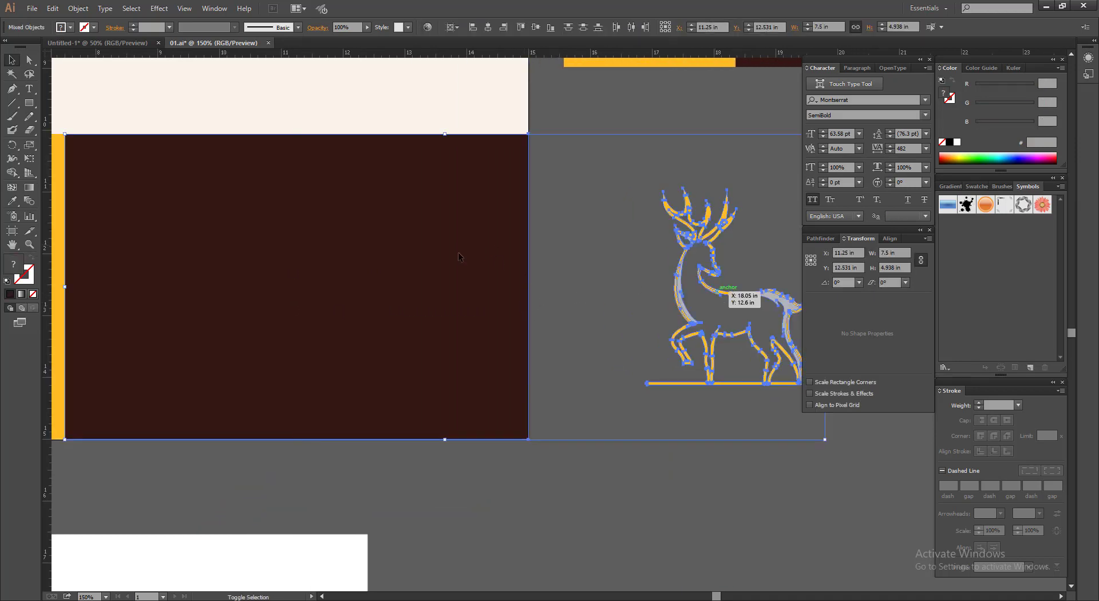
pyautogui.click(488, 27)
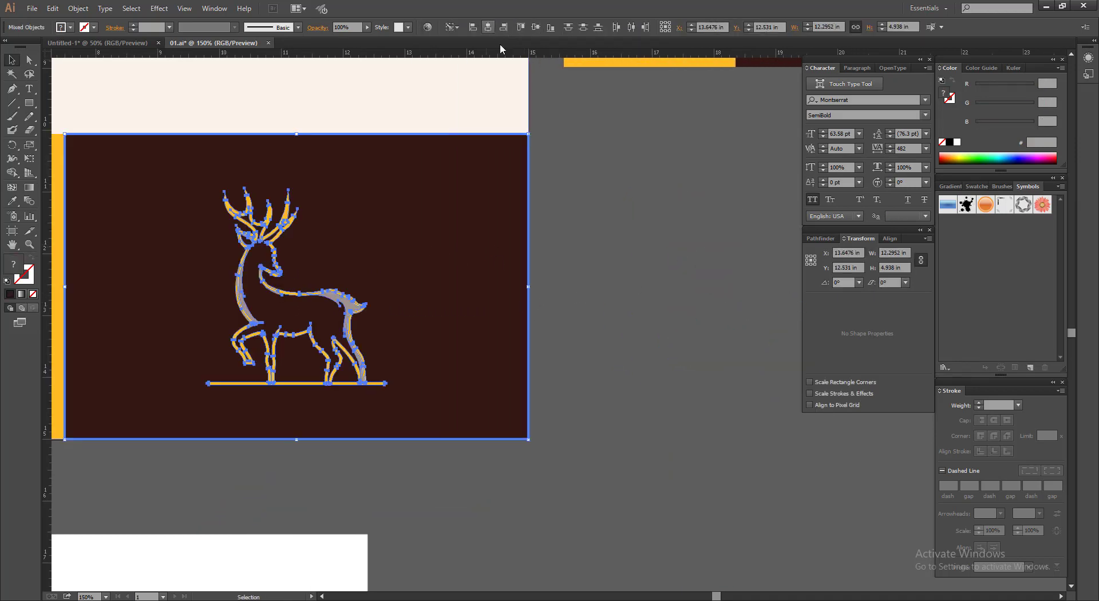
pyautogui.click(648, 149)
# Delete the shading shapes from the back, neck, ear and muzzle of the deer on the dark brown panel.
pyautogui.scroll(-2, 627, 204)
pyautogui.scroll(-1, 456, 182)
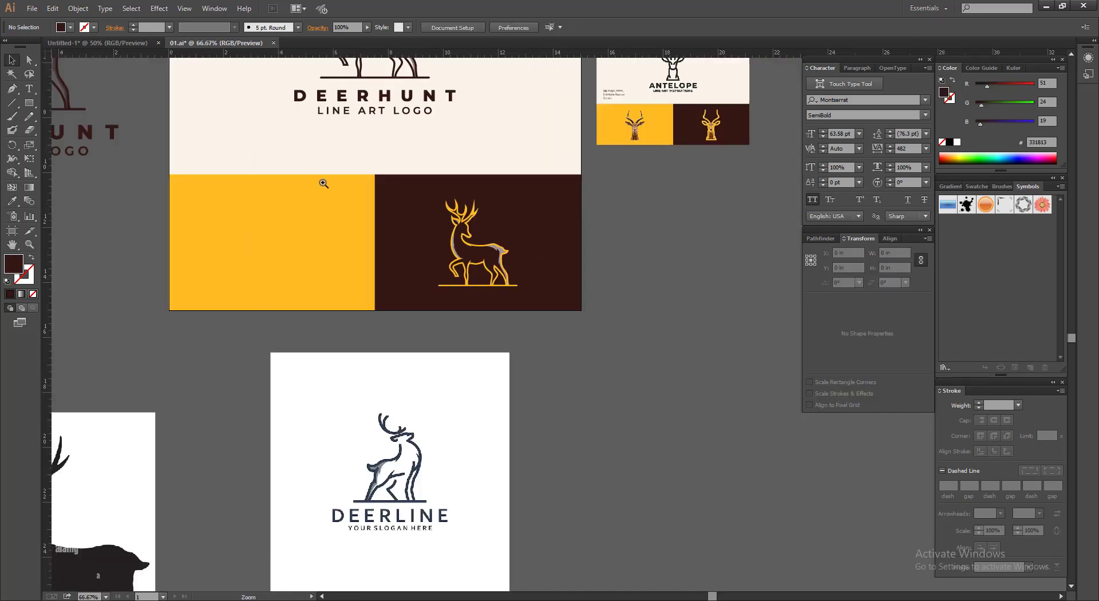
pyautogui.scroll(4, 599, 294)
pyautogui.scroll(1, 449, 302)
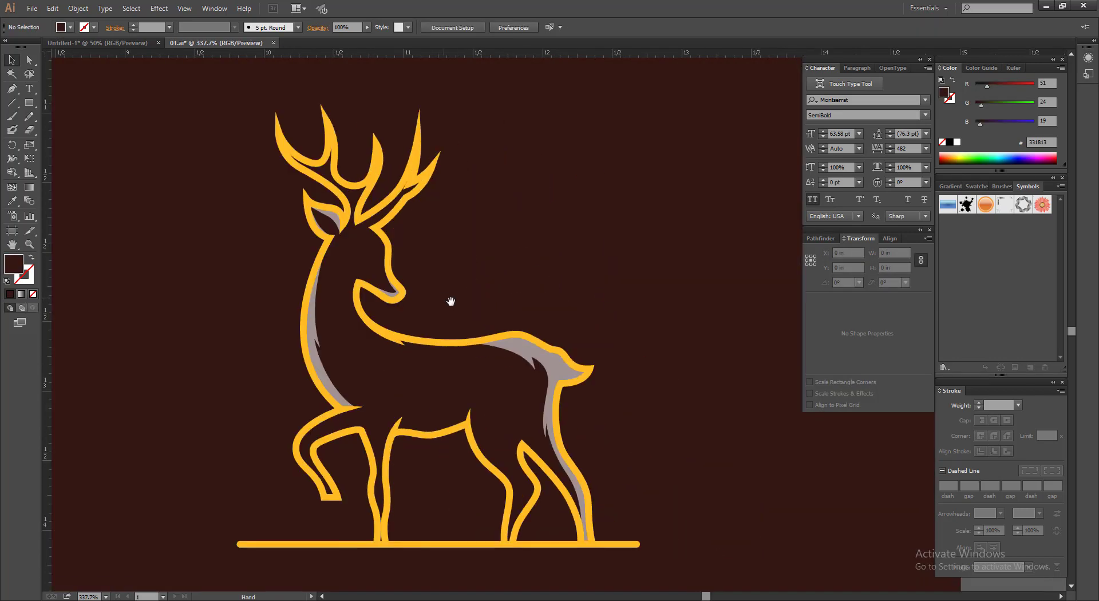
pyautogui.click(545, 359)
pyautogui.keyDown('shift'); pyautogui.click(319, 368); pyautogui.keyUp('shift')
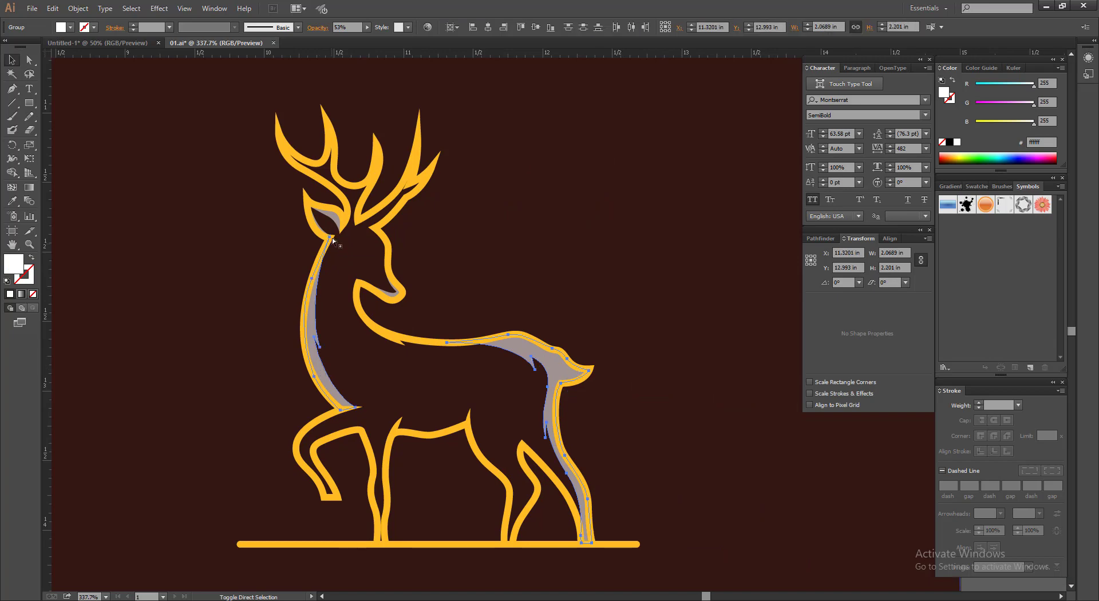
pyautogui.keyDown('shift'); pyautogui.click(332, 221); pyautogui.keyUp('shift')
pyautogui.keyDown('shift'); pyautogui.click(387, 289); pyautogui.keyUp('shift')
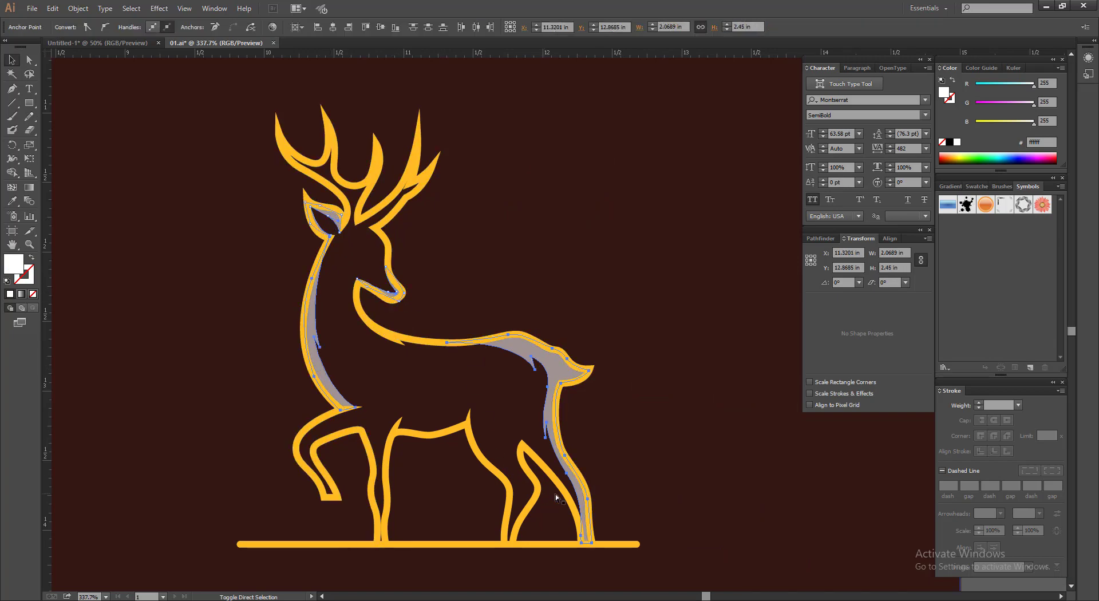
pyautogui.press('Delete')
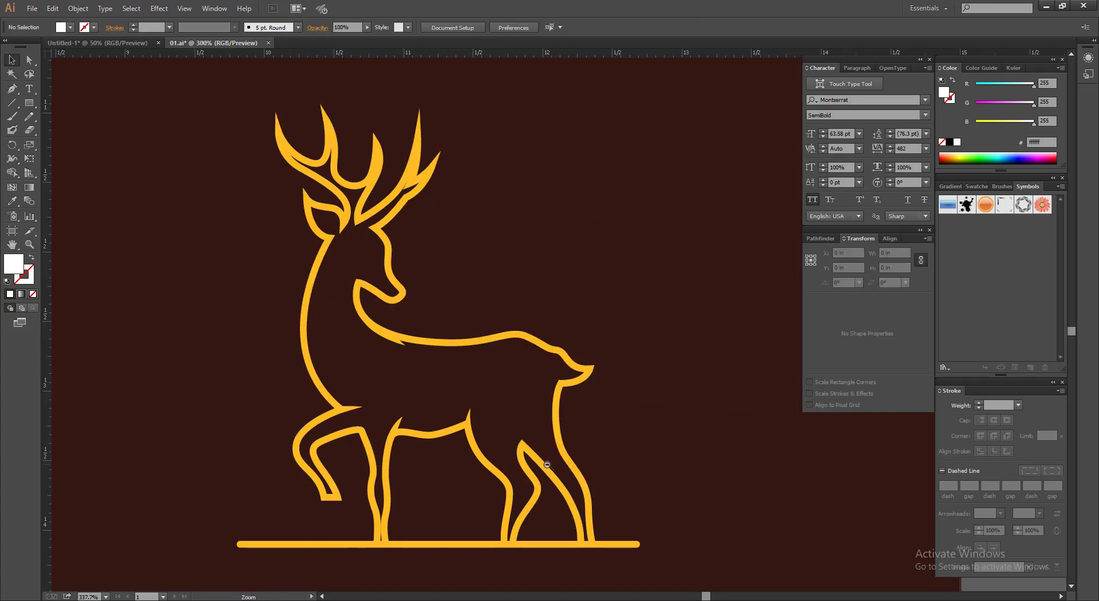
# Duplicate the yellow outline deer onto the yellow panel and center the copy horizontally on it.
pyautogui.hotkey('ctrl', '-')
pyautogui.hotkey('ctrl', '-')
pyautogui.hotkey('ctrl', '-')
pyautogui.hotkey('ctrl', '-')
pyautogui.hotkey('ctrl', '-')
pyautogui.press('space')
pyautogui.moveTo(737, 426); pyautogui.dragTo(752, 426)
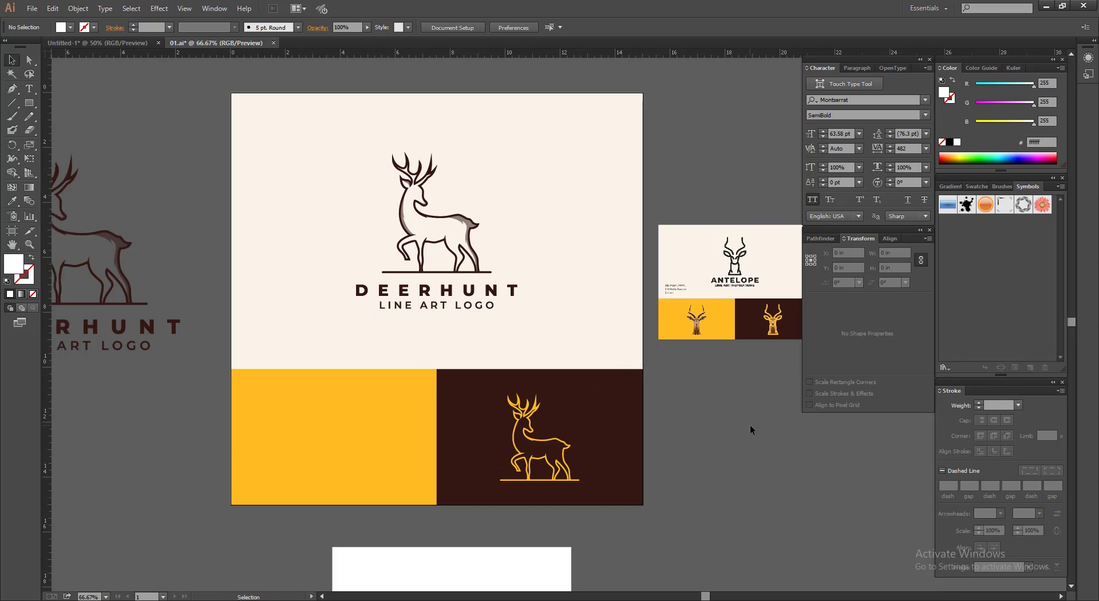
pyautogui.moveTo(569, 452); pyautogui.dragTo(373, 452)
pyautogui.keyDown('shift'); pyautogui.click(387, 429); pyautogui.keyUp('shift')
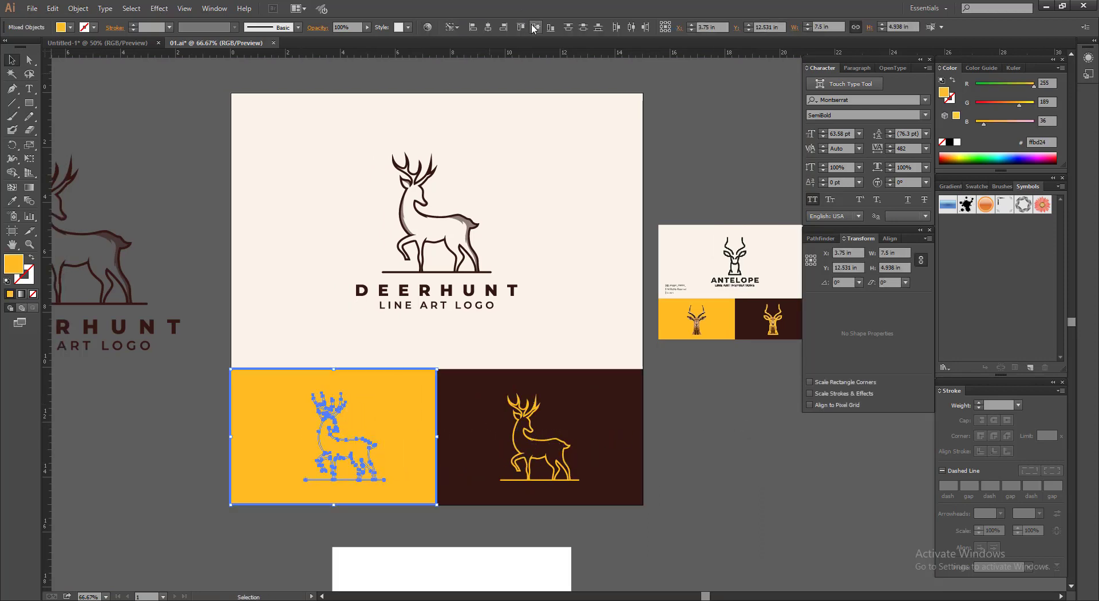
pyautogui.click(488, 28)
pyautogui.click(645, 188)
# Recolor the deer on the yellow panel with the dark brown of the neighboring panel.
pyautogui.click(313, 414)
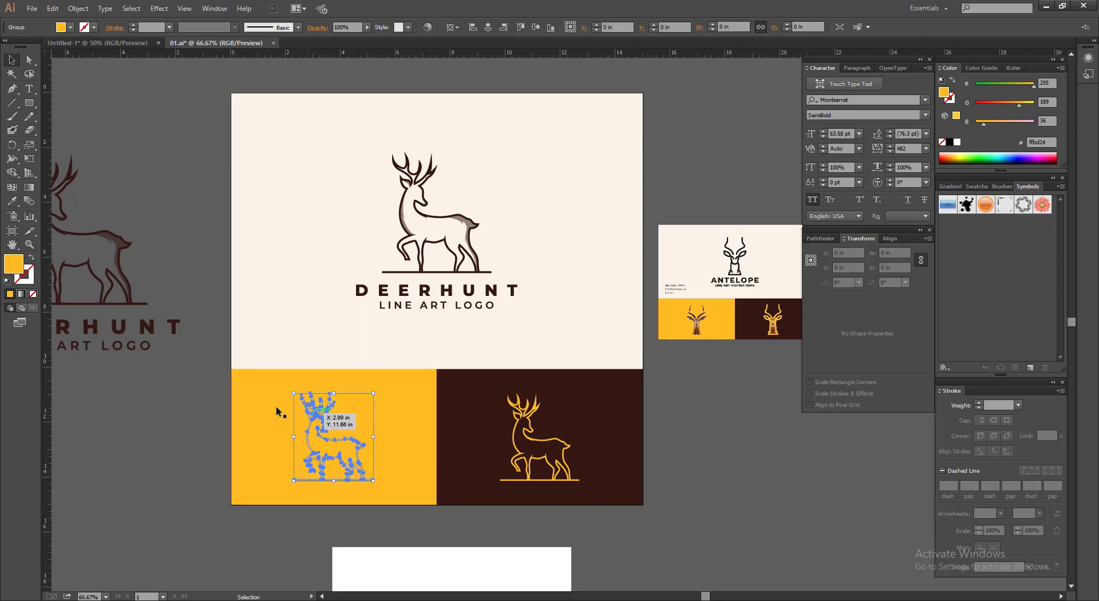
pyautogui.press('i')
pyautogui.click(472, 397)
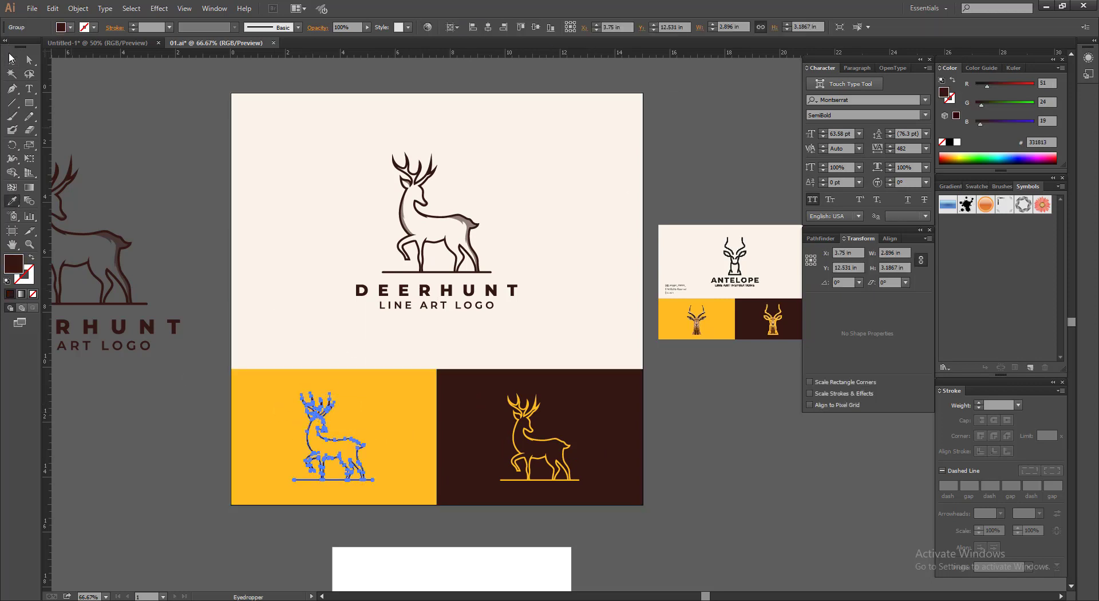
pyautogui.press('v')
pyautogui.click(195, 122)
# Examine the dark brown deer on the yellow panel up close and the layout of the whole board.
pyautogui.hotkey('ctrl', 'space')
pyautogui.moveTo(311, 413); pyautogui.dragTo(435, 478)
pyautogui.keyDown('ctrl'); pyautogui.keyDown('alt'); pyautogui.click(416, 382); pyautogui.keyUp('alt'); pyautogui.keyUp('ctrl')
pyautogui.keyDown('ctrl'); pyautogui.keyDown('alt'); pyautogui.click(416, 382); pyautogui.keyUp('alt'); pyautogui.keyUp('ctrl')
pyautogui.keyDown('ctrl'); pyautogui.keyDown('alt'); pyautogui.click(416, 383); pyautogui.keyUp('alt'); pyautogui.keyUp('ctrl')
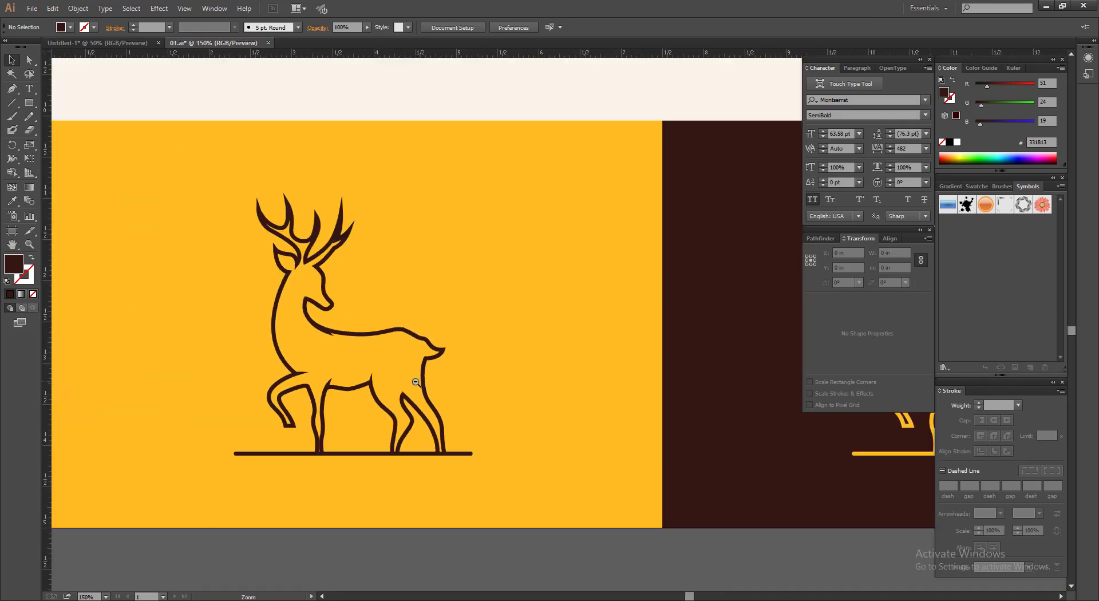
pyautogui.keyDown('ctrl'); pyautogui.keyDown('alt'); pyautogui.click(416, 382); pyautogui.keyUp('alt'); pyautogui.keyUp('ctrl')
pyautogui.keyDown('ctrl'); pyautogui.keyDown('alt'); pyautogui.click(417, 383); pyautogui.keyUp('alt'); pyautogui.keyUp('ctrl')
pyautogui.keyDown('ctrl'); pyautogui.keyDown('alt'); pyautogui.click(417, 382); pyautogui.keyUp('alt'); pyautogui.keyUp('ctrl')
pyautogui.press('space')
pyautogui.moveTo(618, 395); pyautogui.dragTo(508, 454)
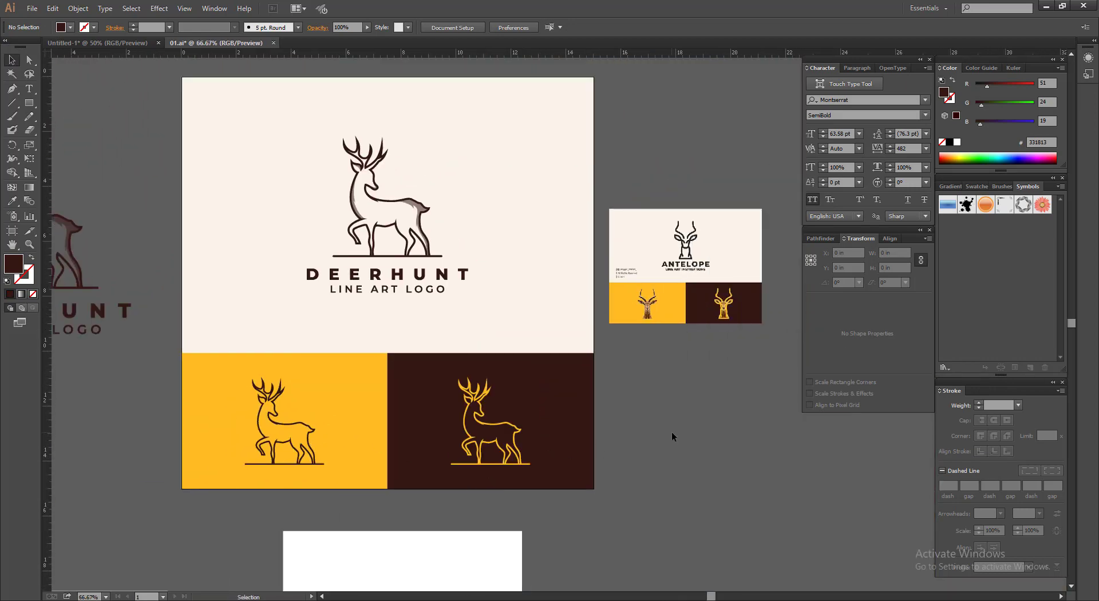
pyautogui.scroll(1, 671, 431)
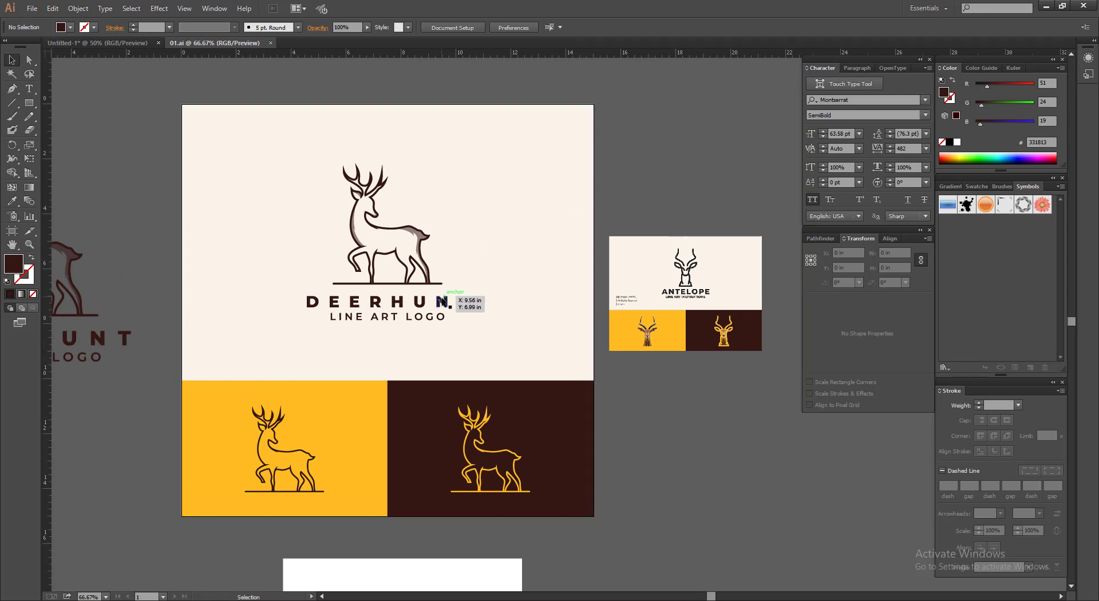
# Shorten the cream background rectangle to about 10.08 in tall, ending at the upper edge of the two color panels.
pyautogui.click(464, 301)
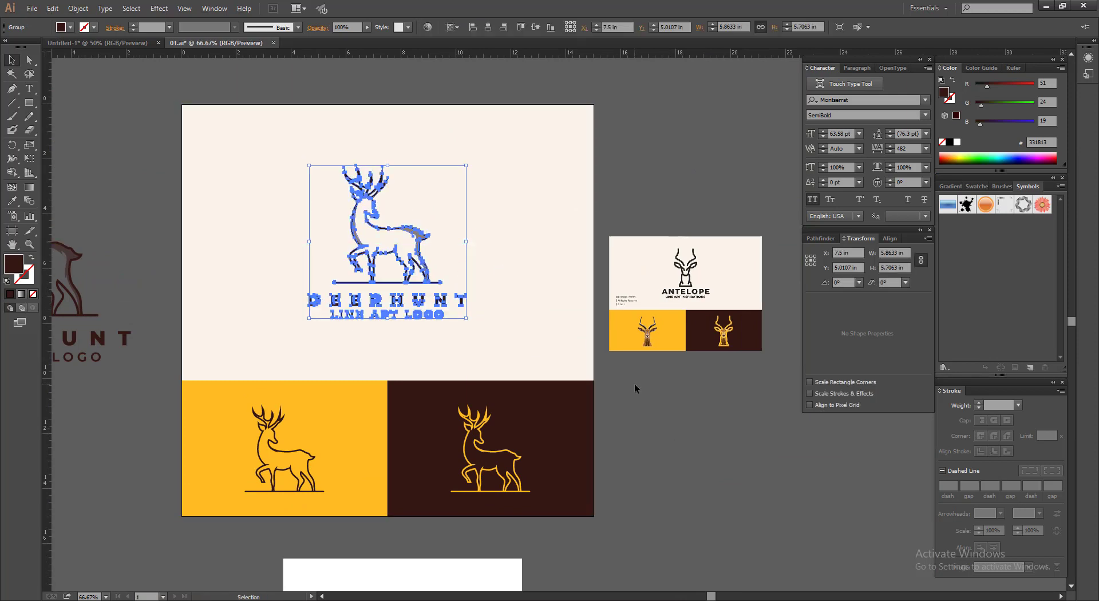
pyautogui.click(480, 340)
pyautogui.moveTo(390, 517); pyautogui.dragTo(400, 380)
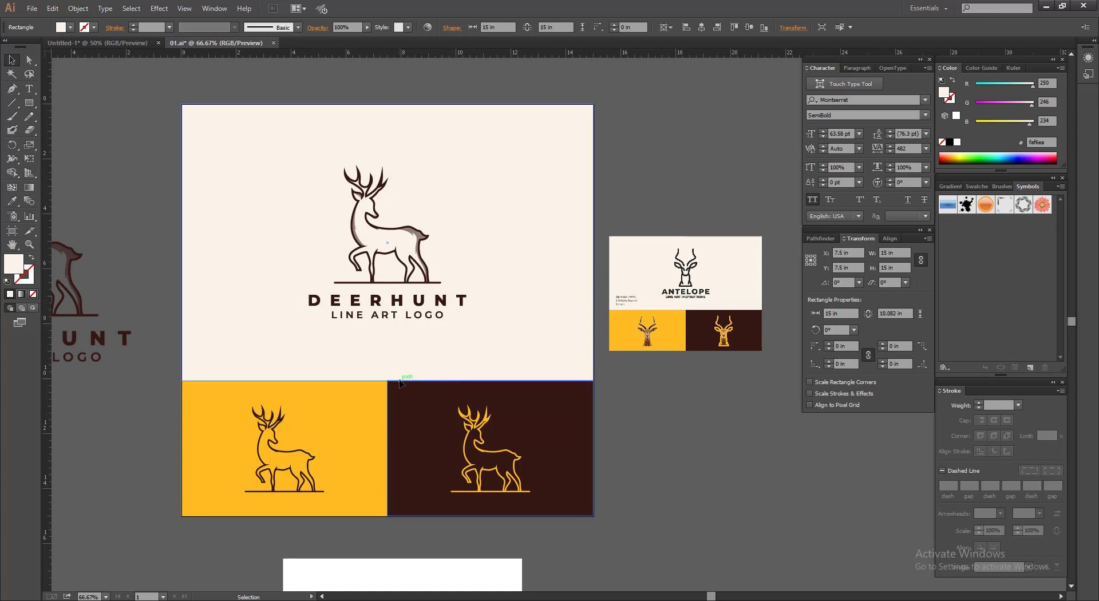
# Center the main DEERHUNT logo on the cream rectangle and save the document.
pyautogui.keyDown('shift'); pyautogui.click(440, 301); pyautogui.keyUp('shift')
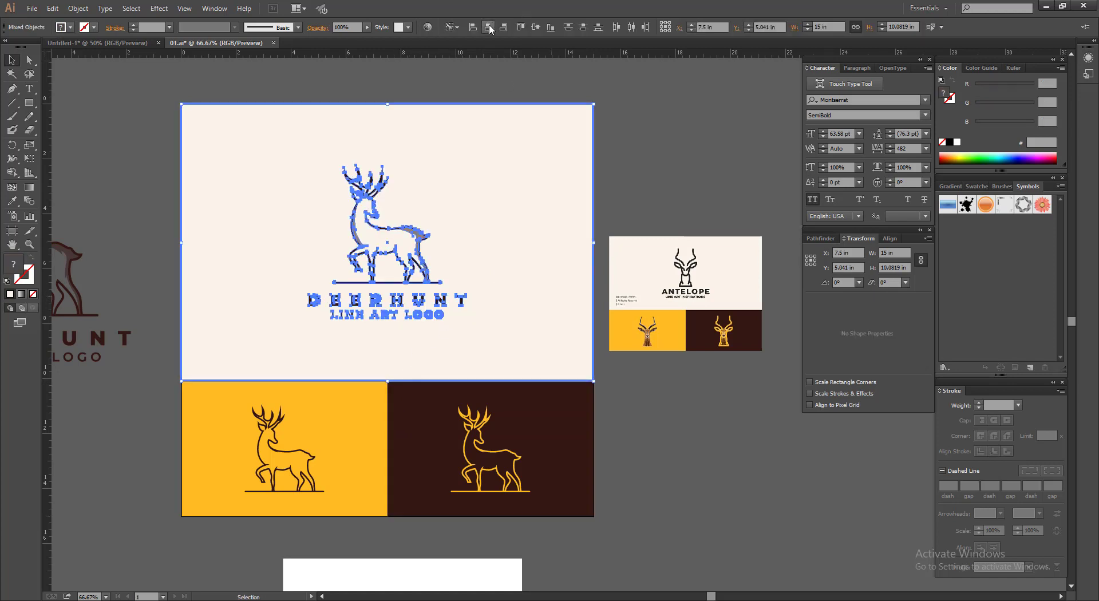
pyautogui.click(654, 115)
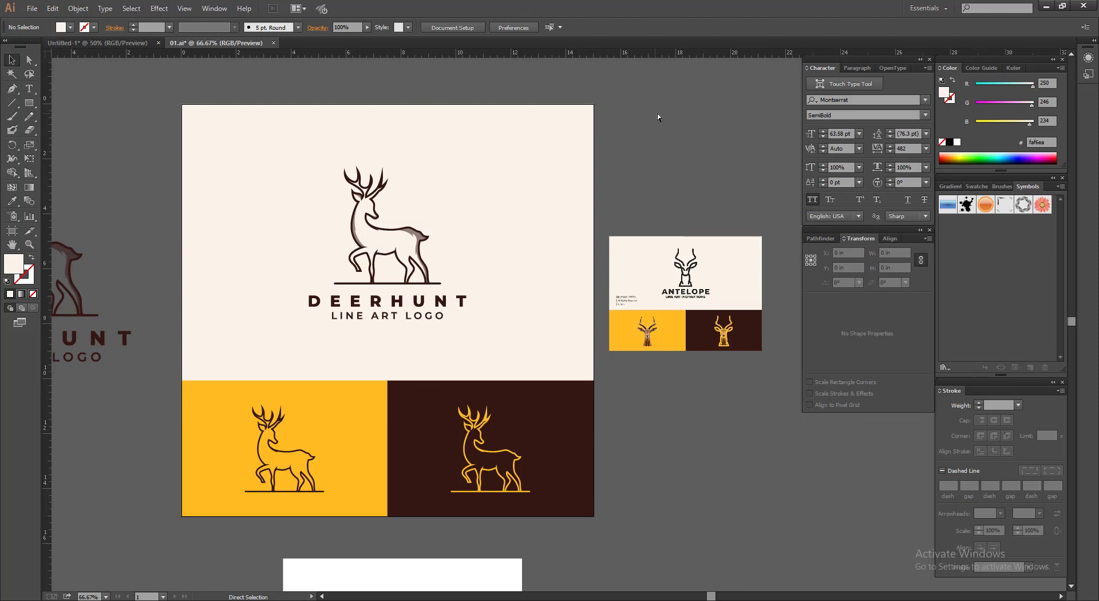
pyautogui.hotkey('ctrl', 's')
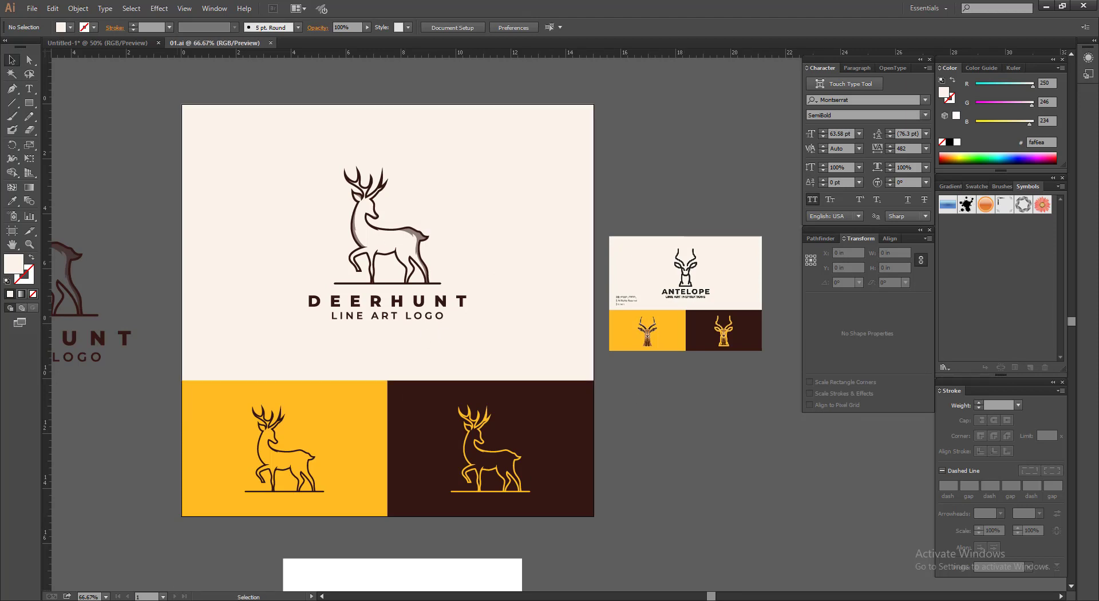
# Switch to File Explorer and open the file 01 from the desktop folder Letter gaming logo design in Adobe Illustrator CC 2014.
pyautogui.press('super+e')
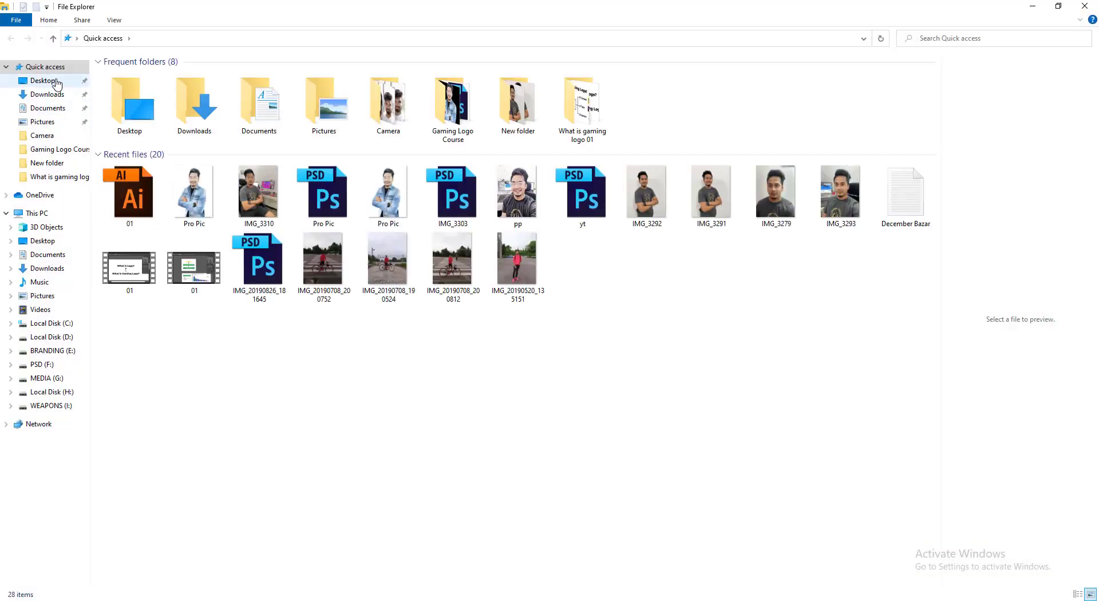
pyautogui.click(56, 81)
pyautogui.doubleClick(334, 180)
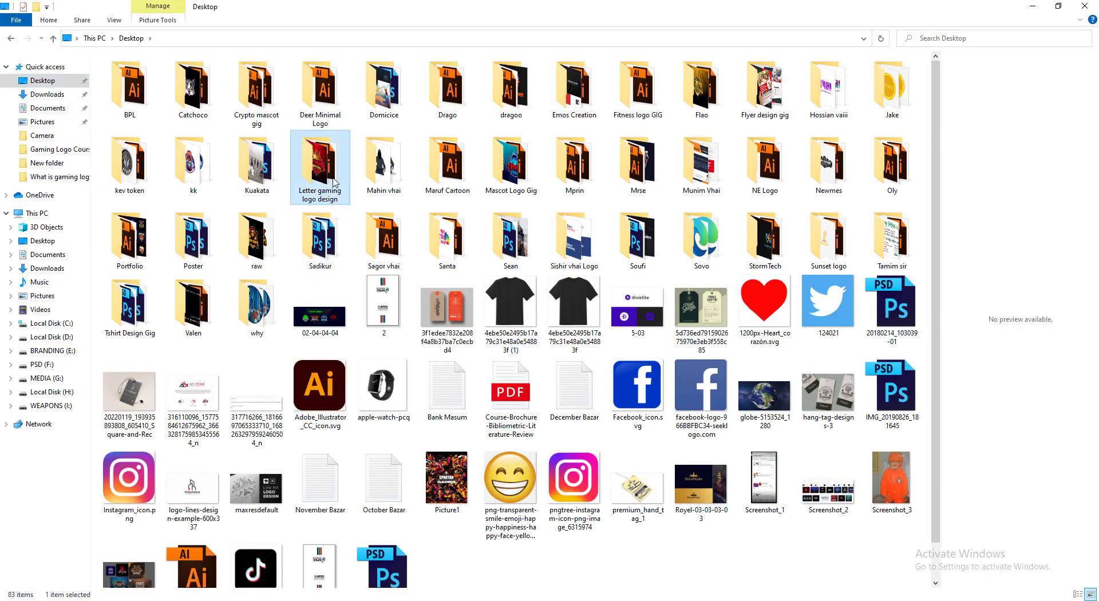
pyautogui.click(458, 88)
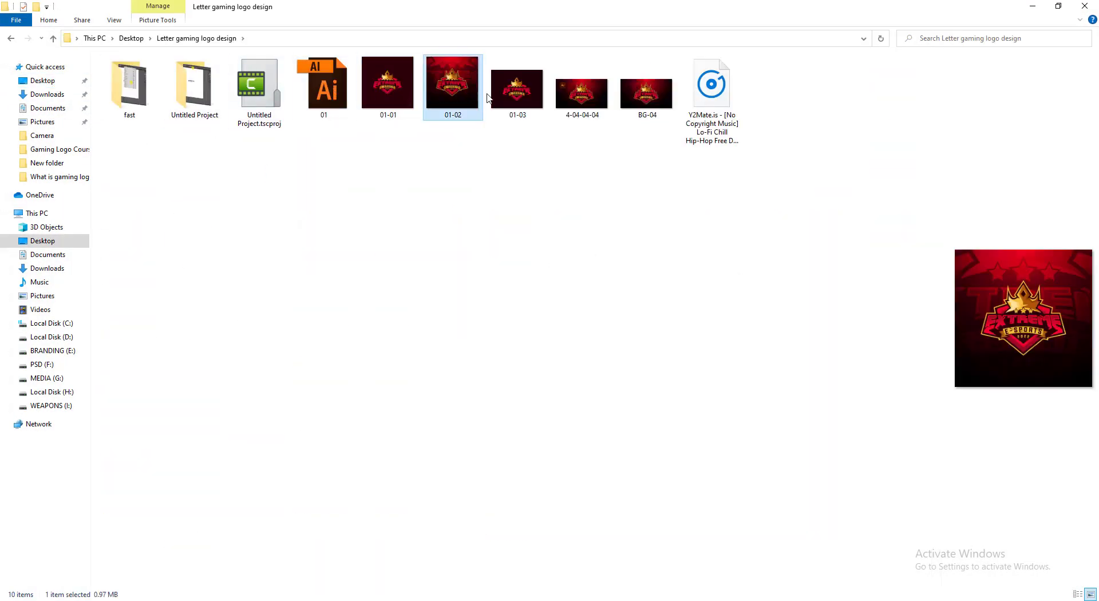
pyautogui.doubleClick(335, 92)
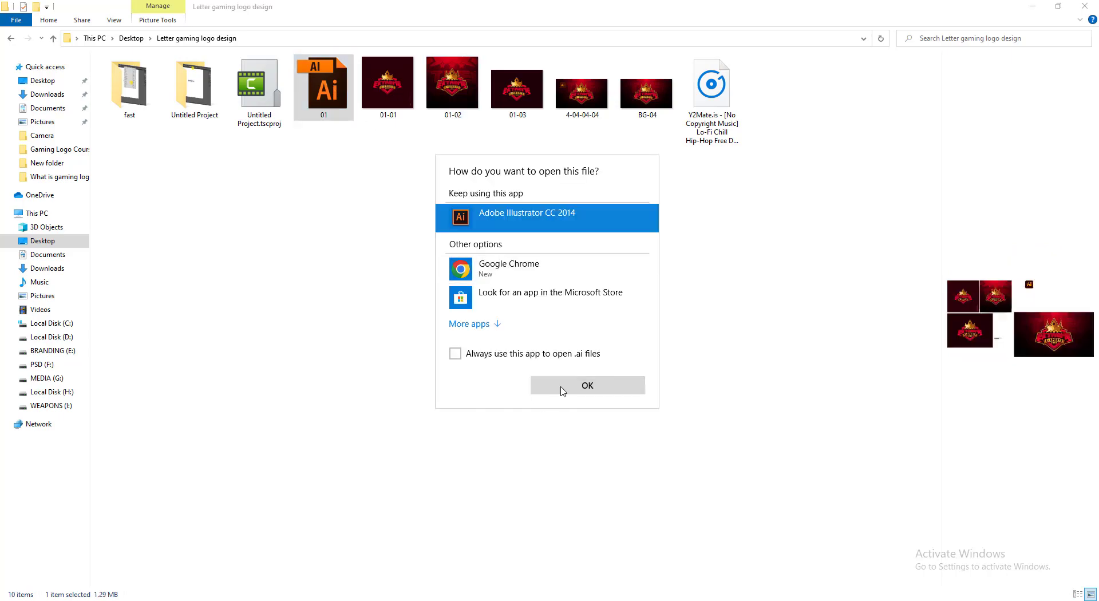
pyautogui.click(561, 386)
pyautogui.click(549, 7)
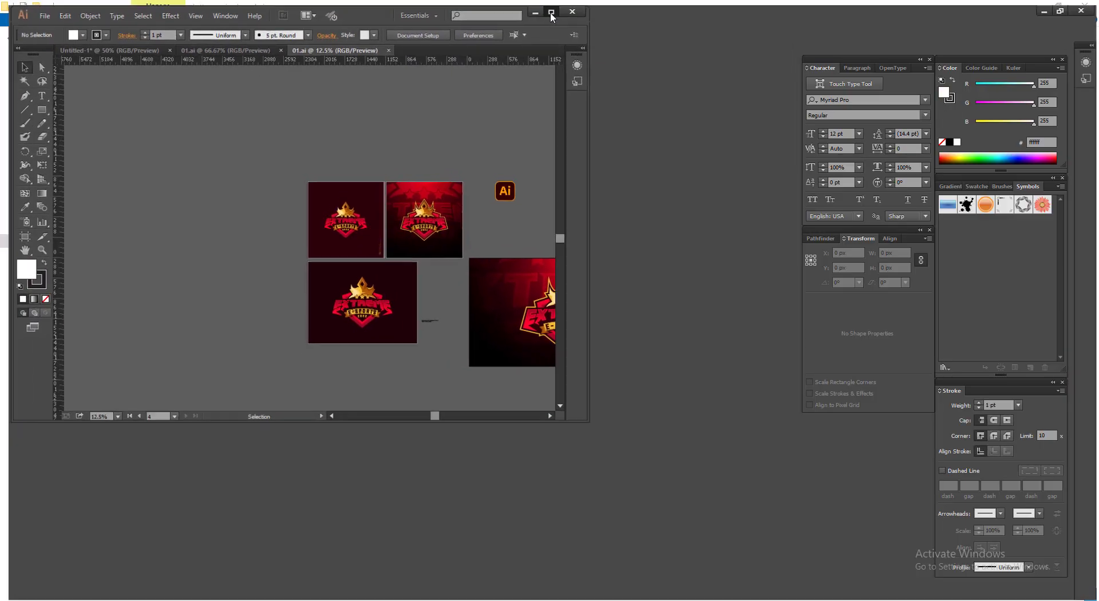
# Copy the vertical contact details with the monogram from the gaming logo file into the deer board, near the cream area's lower-right corner.
pyautogui.moveTo(331, 229); pyautogui.dragTo(469, 280)
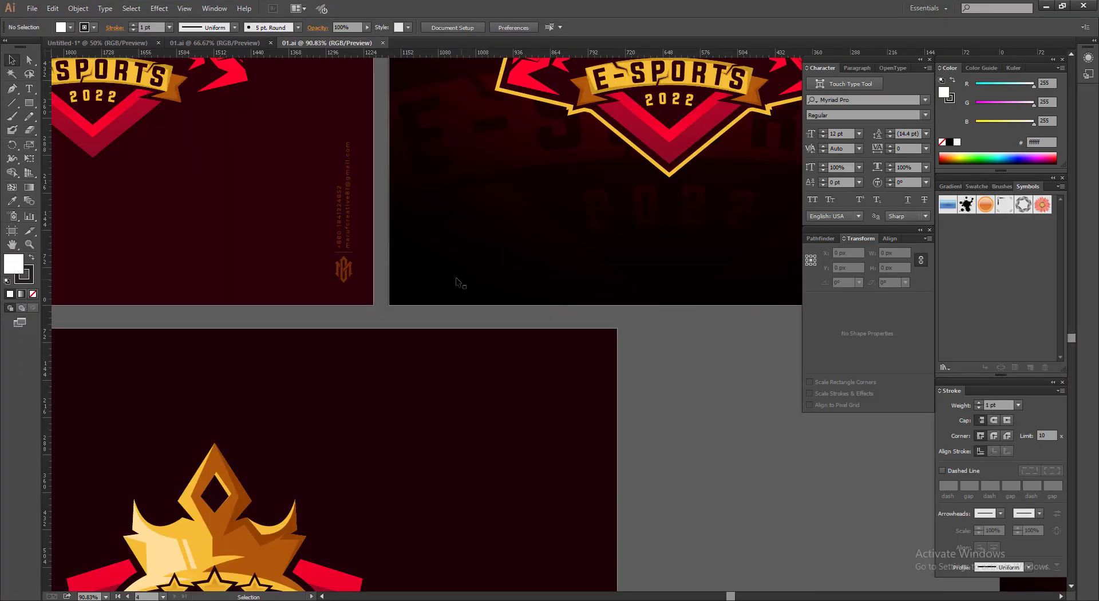
pyautogui.click(350, 249)
pyautogui.hotkey('ctrl', 'c')
pyautogui.click(121, 41)
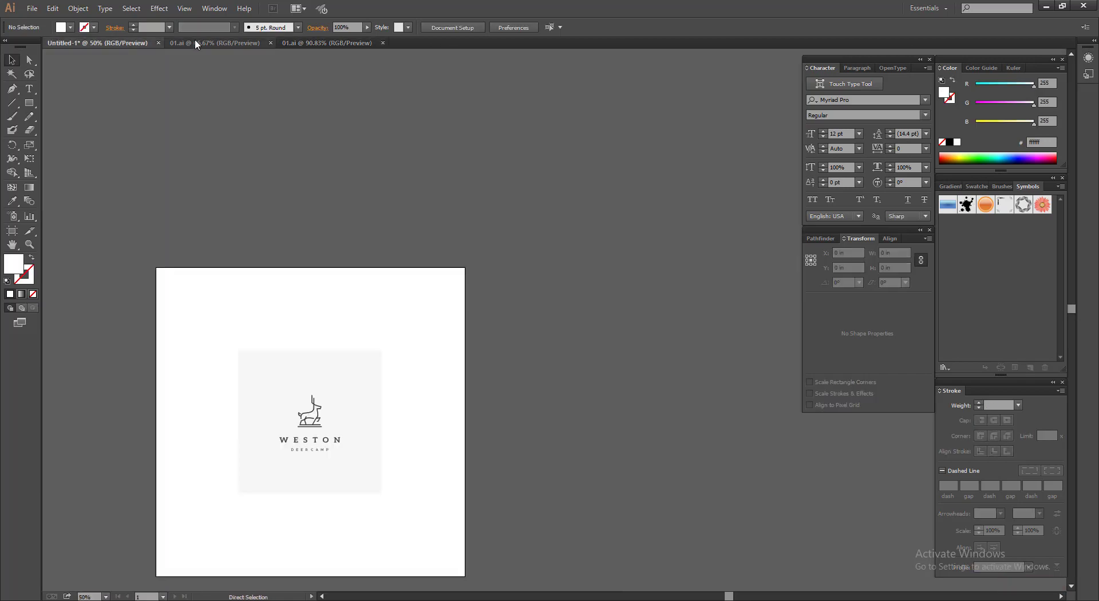
pyautogui.click(195, 41)
pyautogui.hotkey('ctrl', 'v')
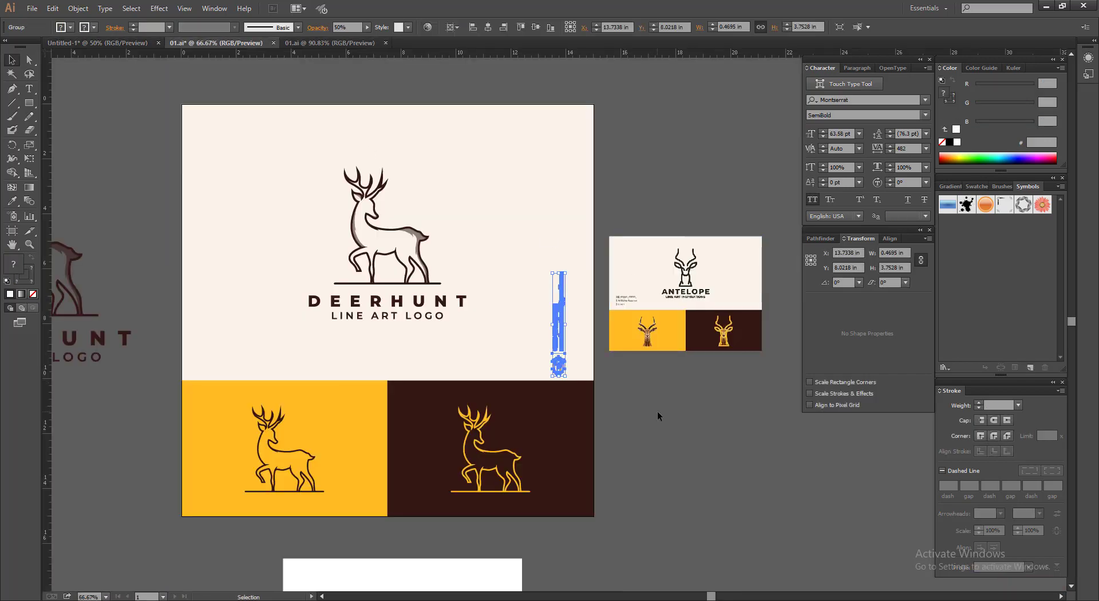
pyautogui.click(657, 411)
pyautogui.moveTo(565, 373); pyautogui.dragTo(574, 360)
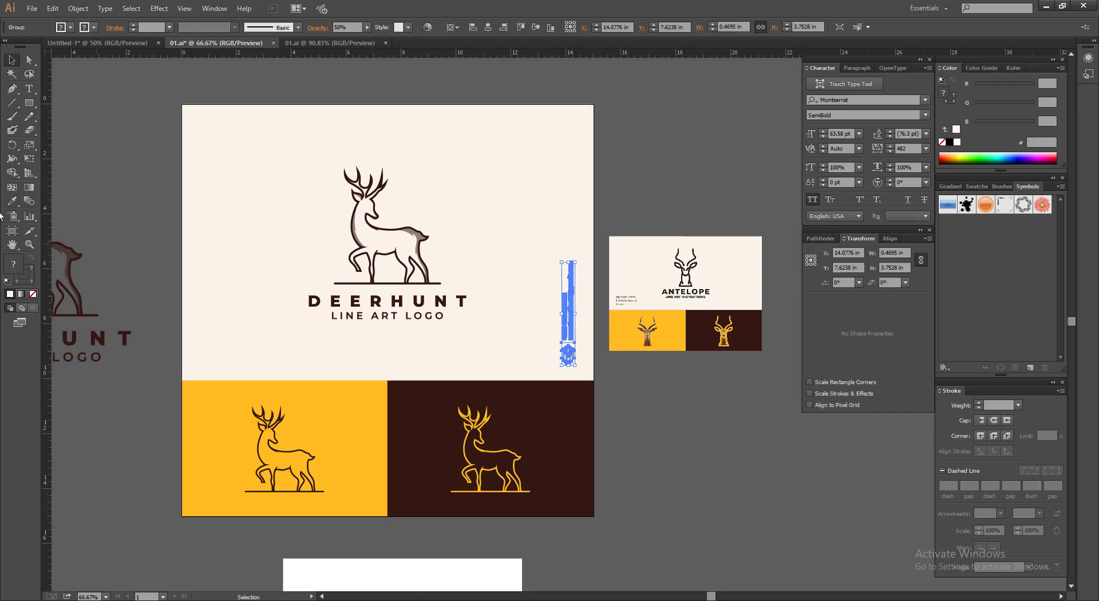
# Recolor the pasted contact details and monogram with the dark brown of the panel.
pyautogui.press('i')
pyautogui.click(553, 402)
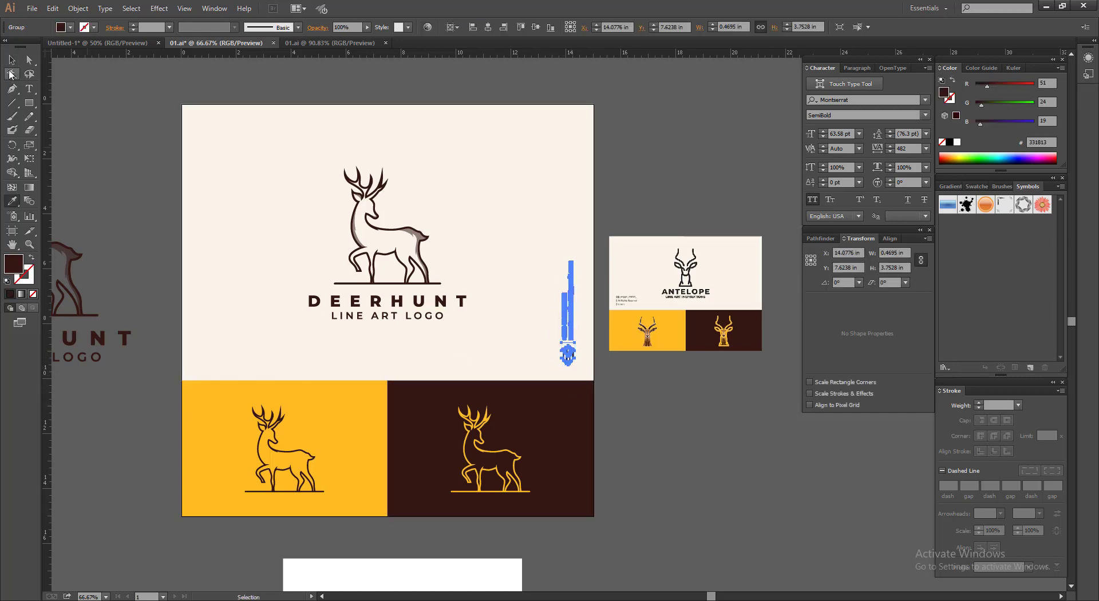
pyautogui.click(12, 60)
pyautogui.click(495, 315)
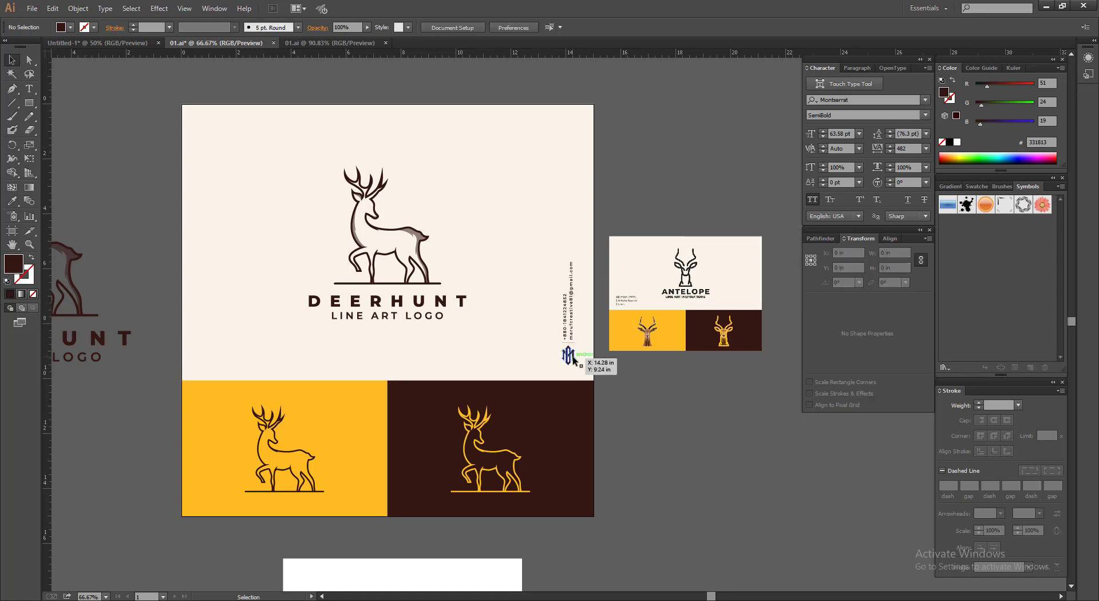
# Nudge the contact block slightly down and inward from the cream area's edge, and save the document.
pyautogui.moveTo(574, 361); pyautogui.dragTo(573, 365)
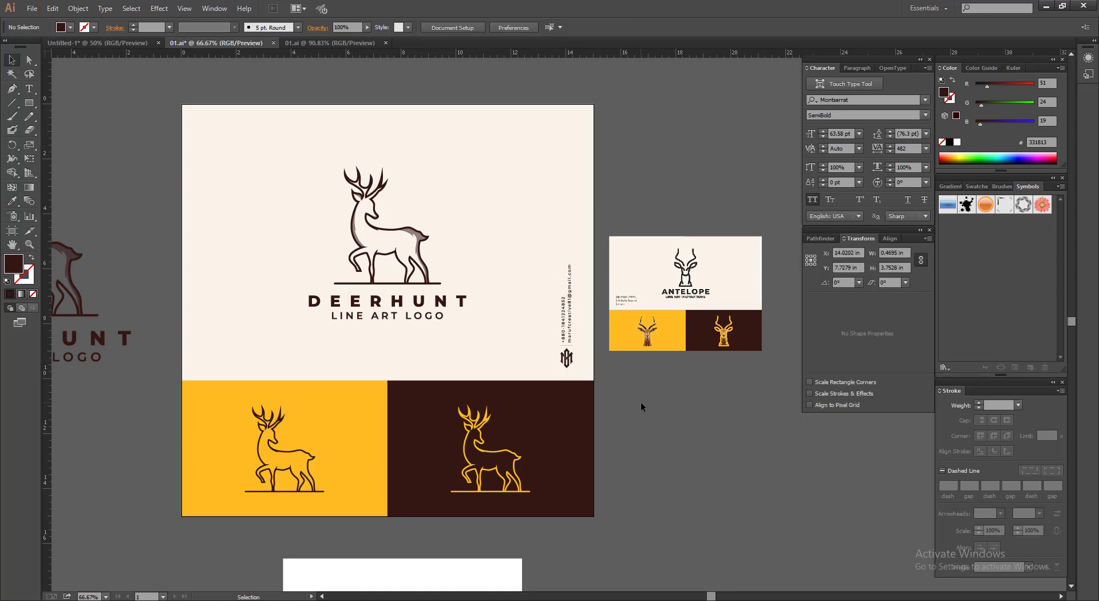
pyautogui.click(640, 402)
pyautogui.hotkey('ctrl', 's')
# Examine the contact details and monogram up close and the finished presentation board as a whole.
pyautogui.moveTo(589, 311); pyautogui.dragTo(671, 341)
pyautogui.scroll(-3, 420, 288)
pyautogui.moveTo(327, 316); pyautogui.dragTo(567, 344)
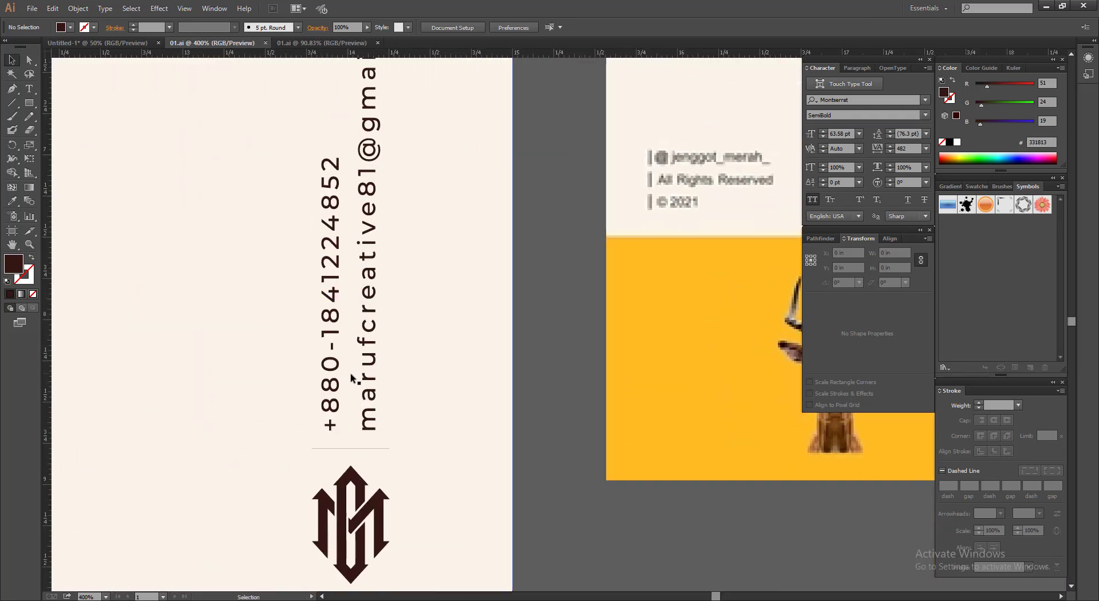
pyautogui.scroll(-2, 421, 335)
pyautogui.moveTo(492, 323); pyautogui.dragTo(565, 363)
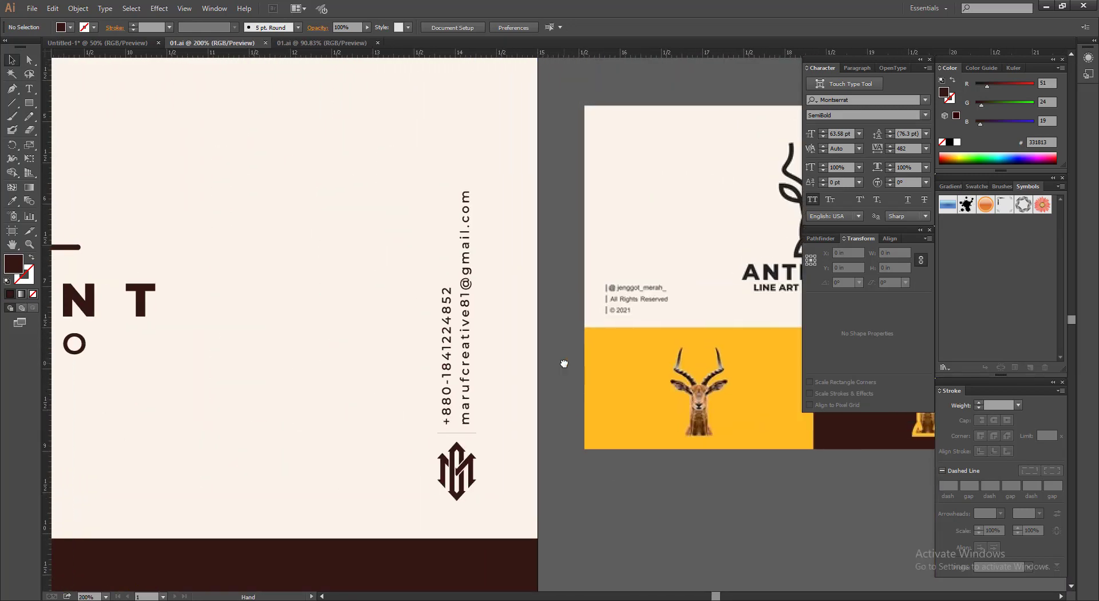
pyautogui.scroll(-2, 544, 334)
pyautogui.scroll(-2, 544, 333)
pyautogui.scroll(-1, 501, 316)
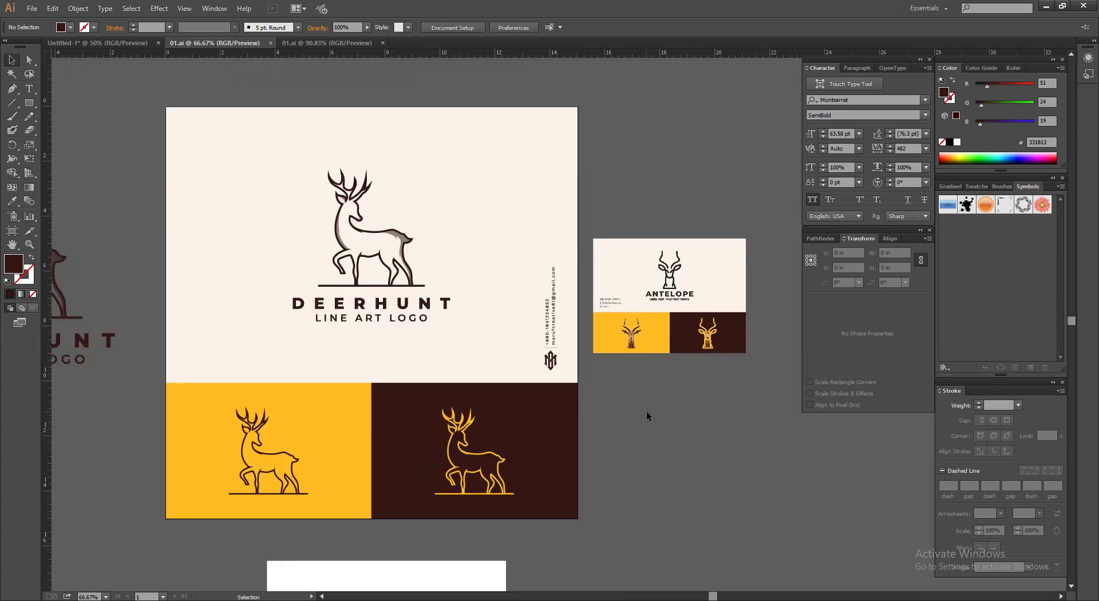
# Delete the antelope, deer silhouette and DEERLINE reference images around the board, keeping the logo copy beside it, and save the document.
pyautogui.scroll(2, 644, 438)
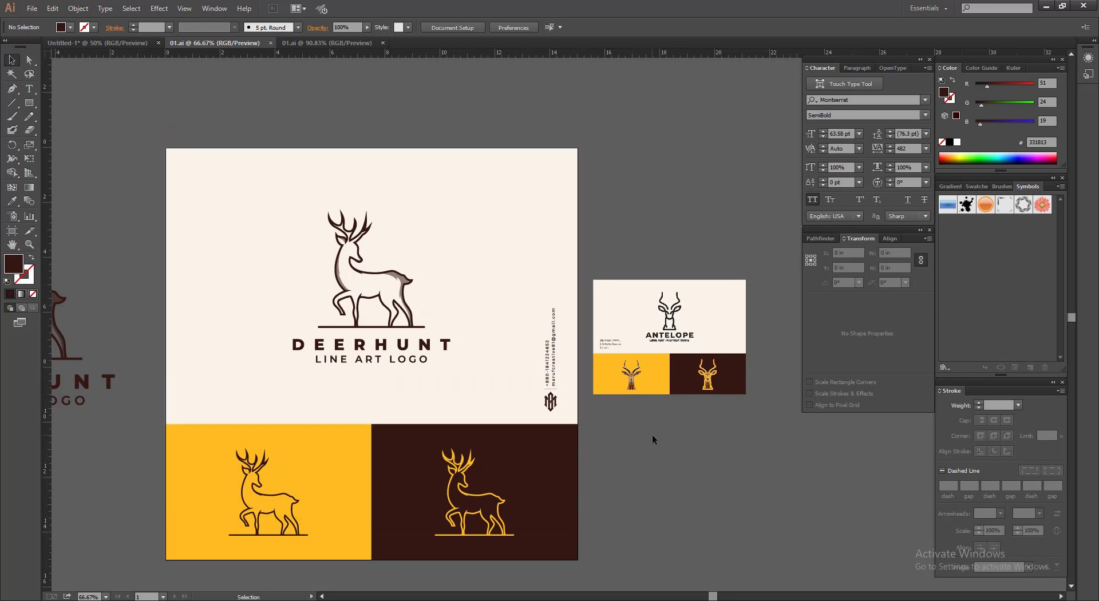
pyautogui.moveTo(136, 108); pyautogui.dragTo(574, 517)
pyautogui.hotkey('ctrl', 'shift', 'a')
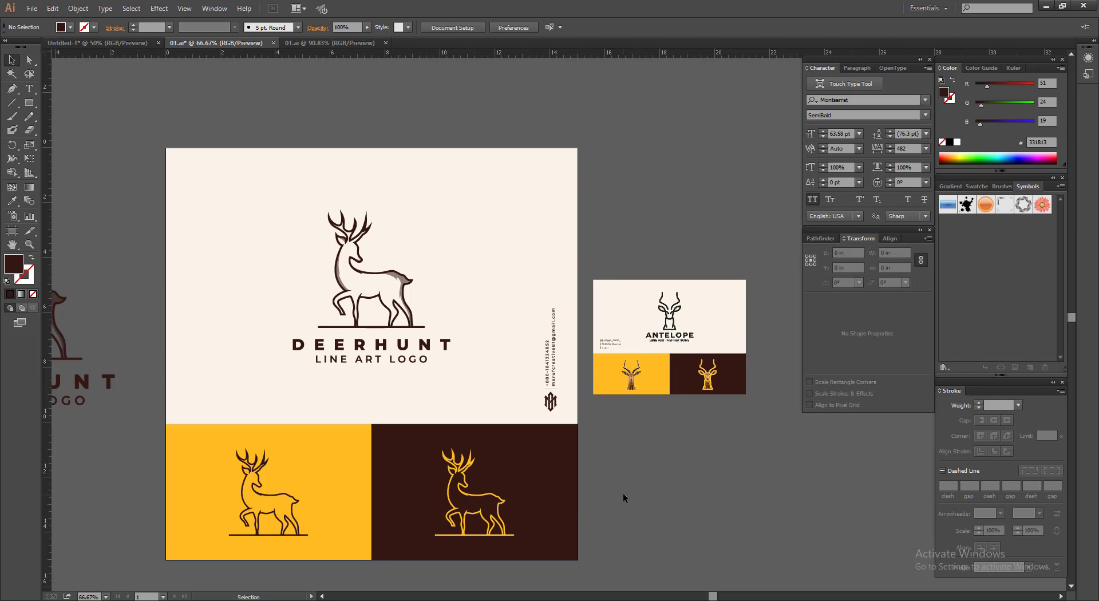
pyautogui.scroll(-3, 473, 418)
pyautogui.hotkey('ctrl', 'a')
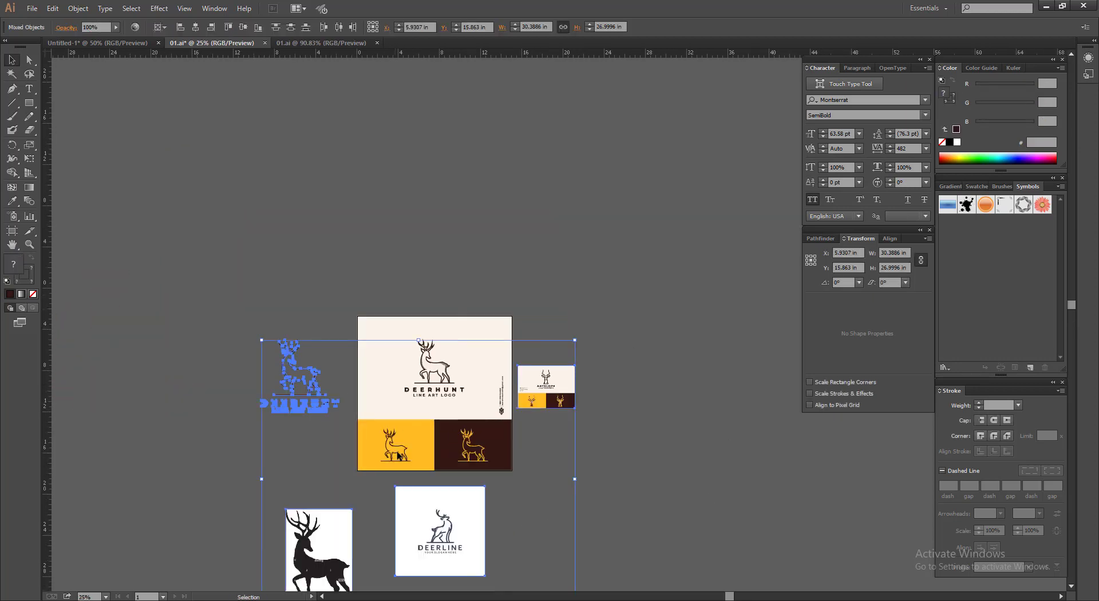
pyautogui.scroll(-3, 493, 438)
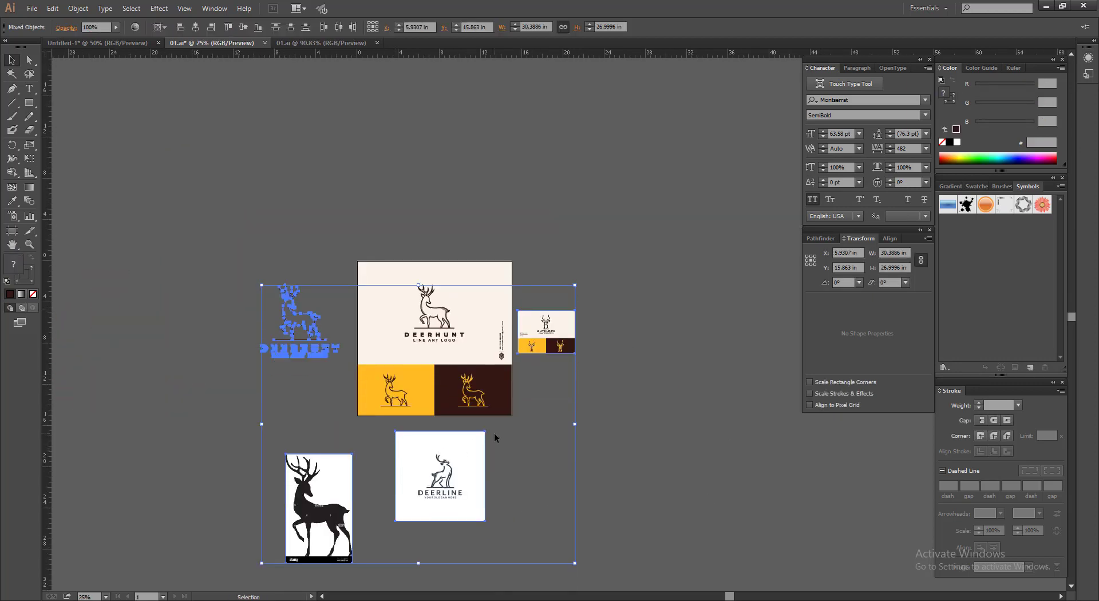
pyautogui.keyDown('shift'); pyautogui.click(310, 332); pyautogui.keyUp('shift')
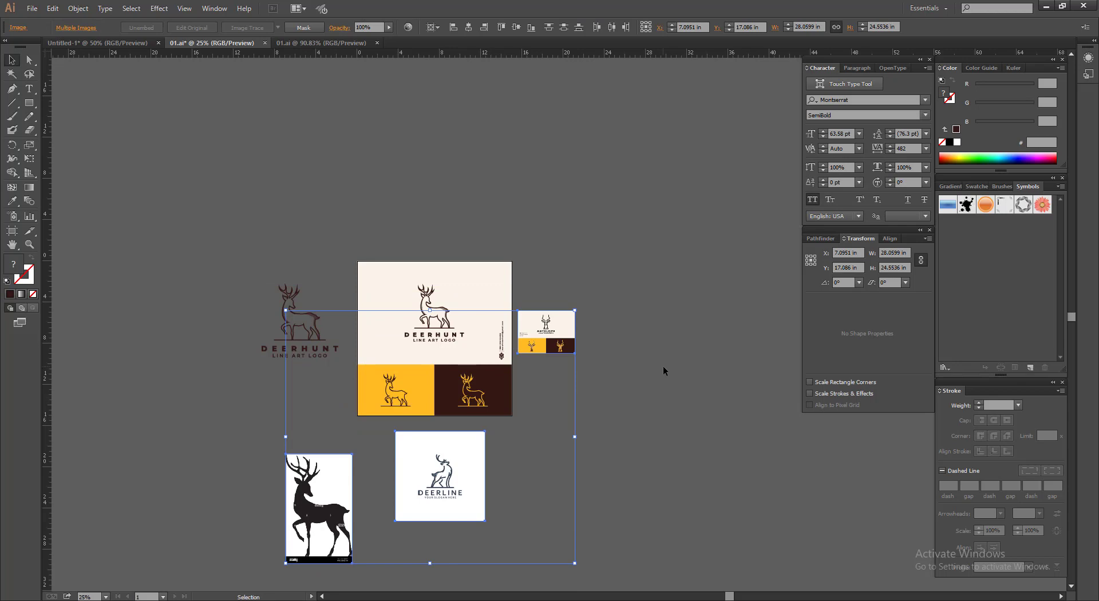
pyautogui.press('Delete')
pyautogui.scroll(3, 345, 333)
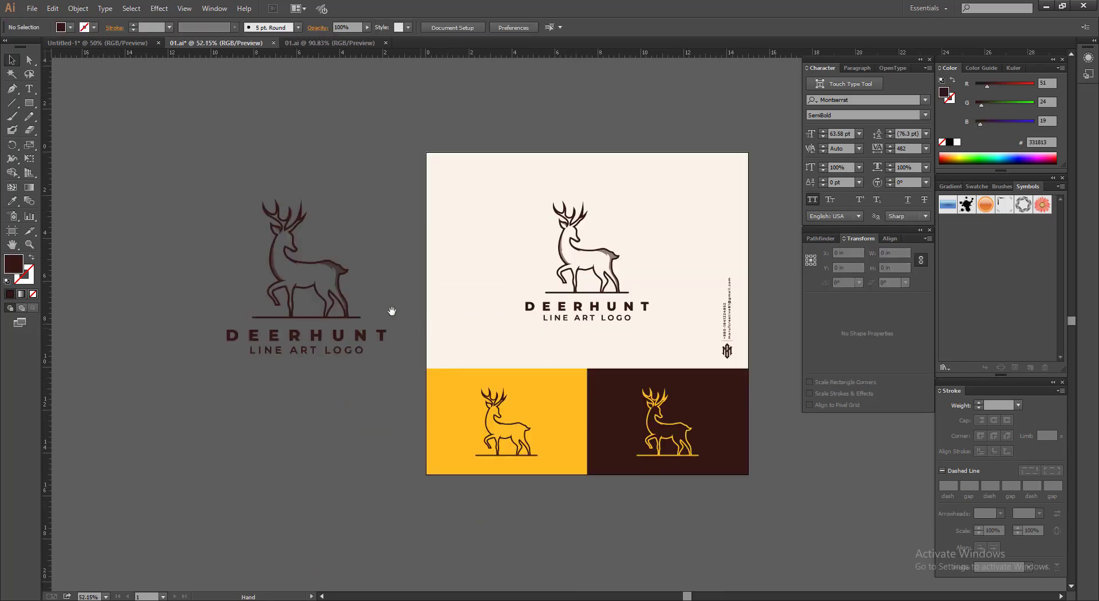
pyautogui.moveTo(392, 310); pyautogui.dragTo(357, 316)
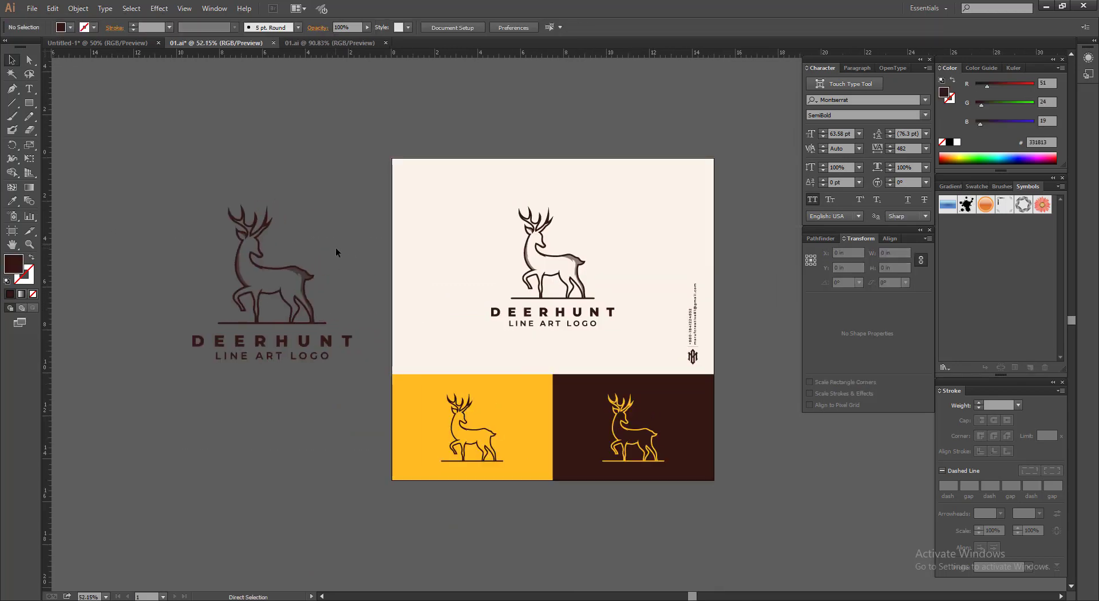
pyautogui.scroll(1, 745, 378)
pyautogui.hscroll(-2, 658, 360)
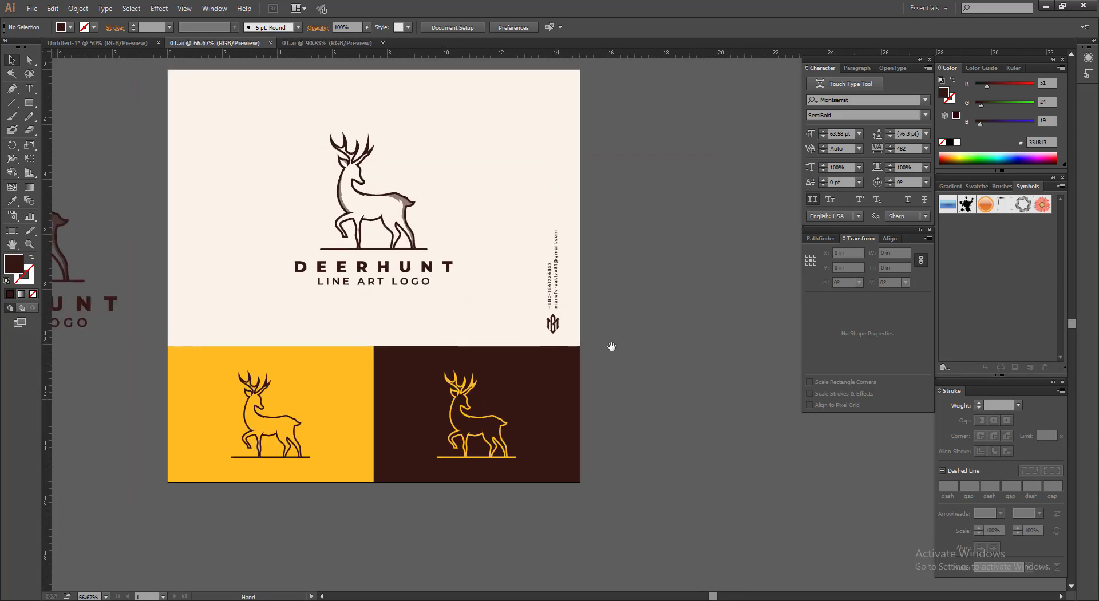
pyautogui.scroll(2, 573, 332)
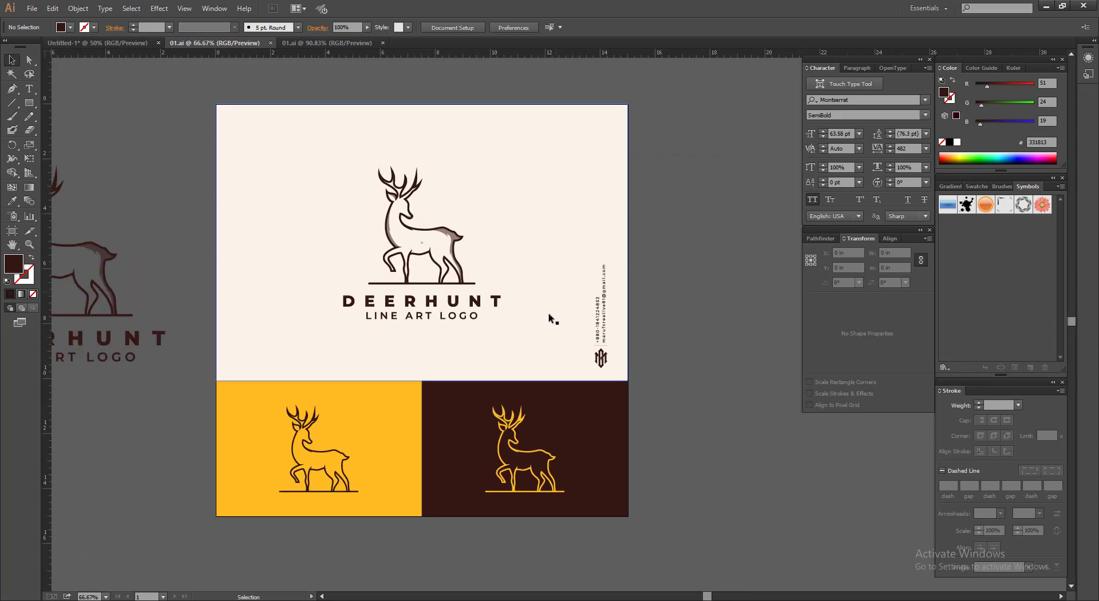
# Export the board as a JPEG named 01 into the Deer Minimal Logo folder, using all artboards and the offered JPEG options.
pyautogui.click(33, 9)
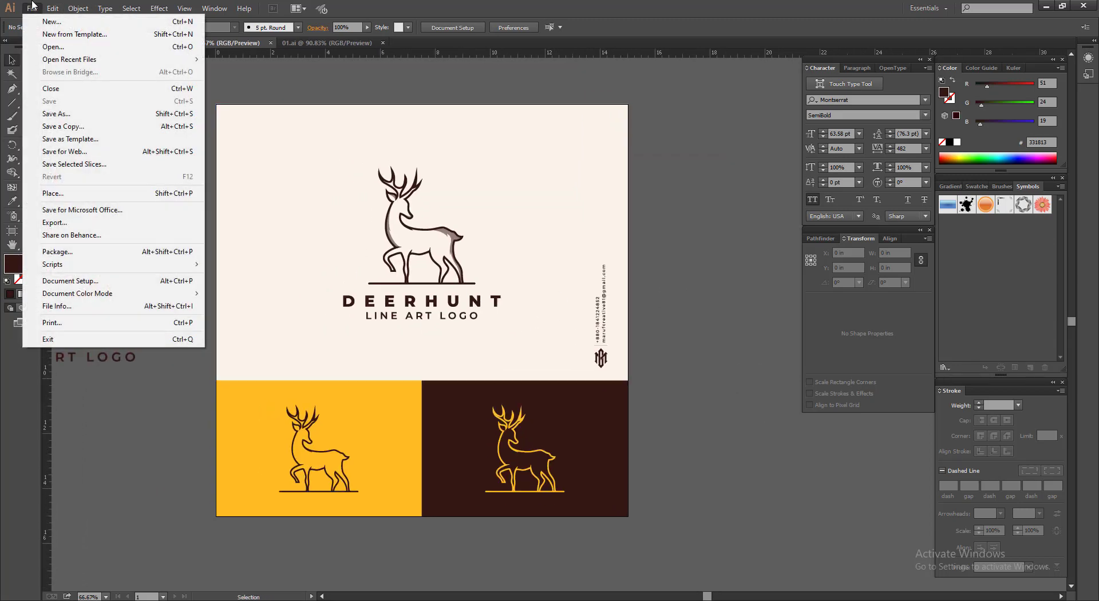
pyautogui.click(54, 222)
pyautogui.click(124, 503)
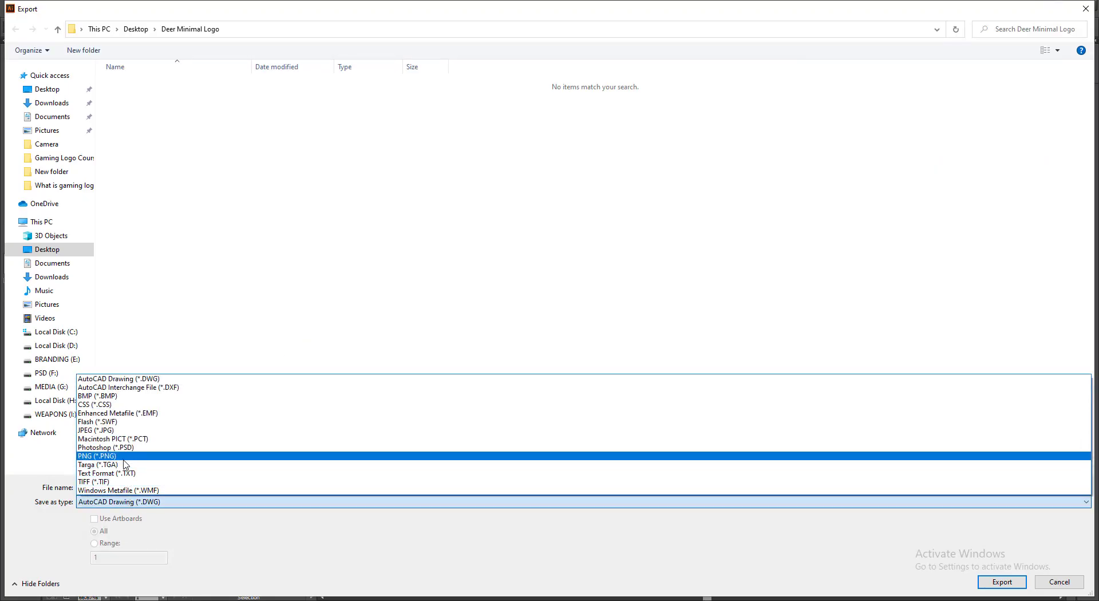
pyautogui.click(122, 435)
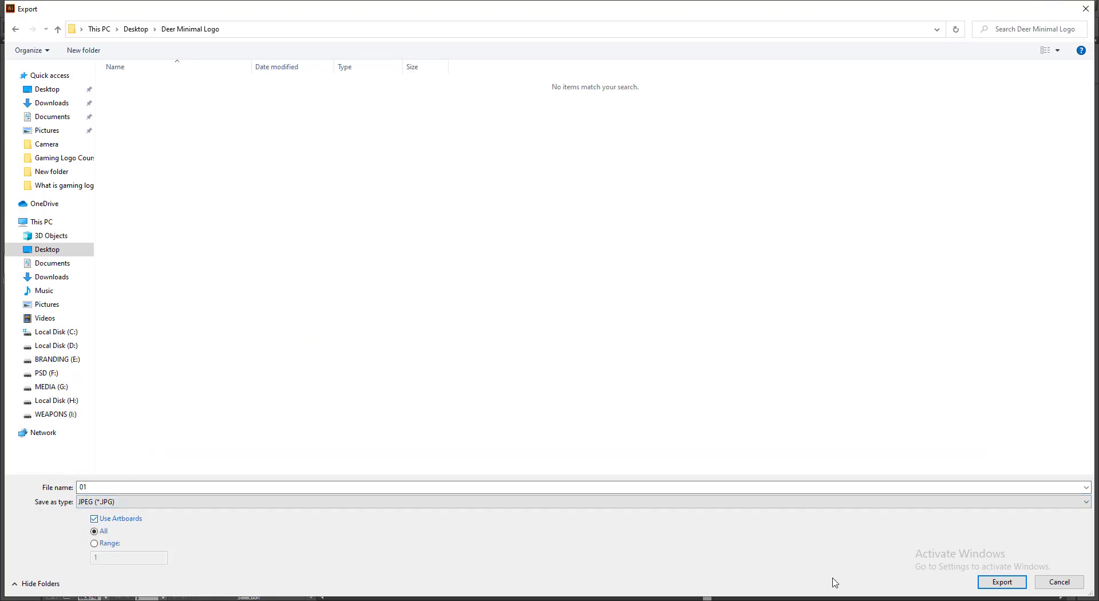
pyautogui.click(1003, 582)
pyautogui.click(596, 398)
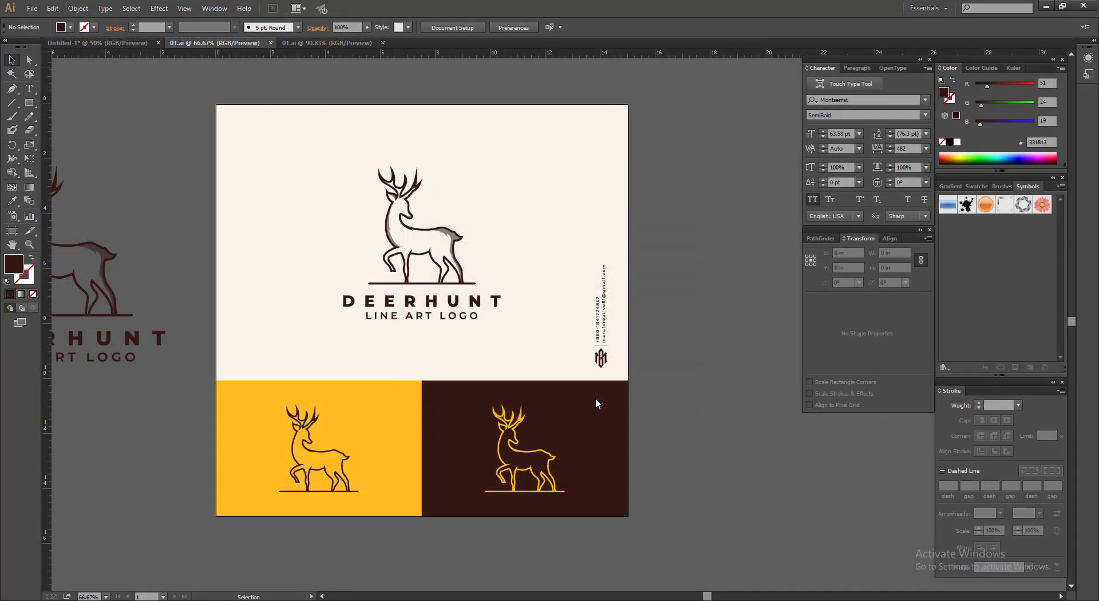
# Switch to File Explorer and open the Deer Minimal Logo folder on the Desktop.
pyautogui.hotkey('alt', 'Tab')
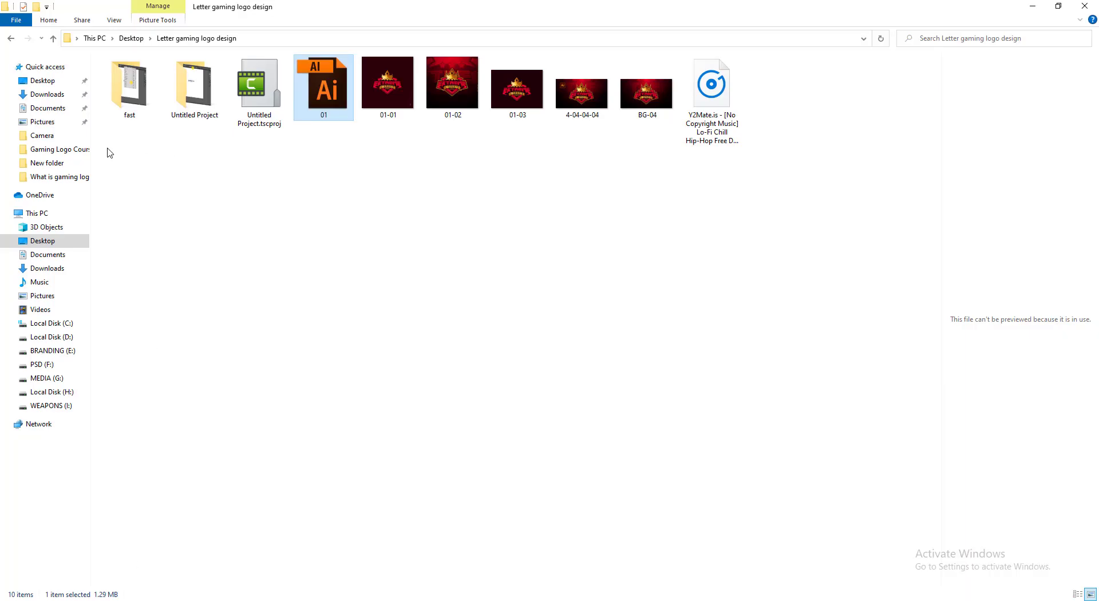
pyautogui.click(44, 80)
pyautogui.click(510, 323)
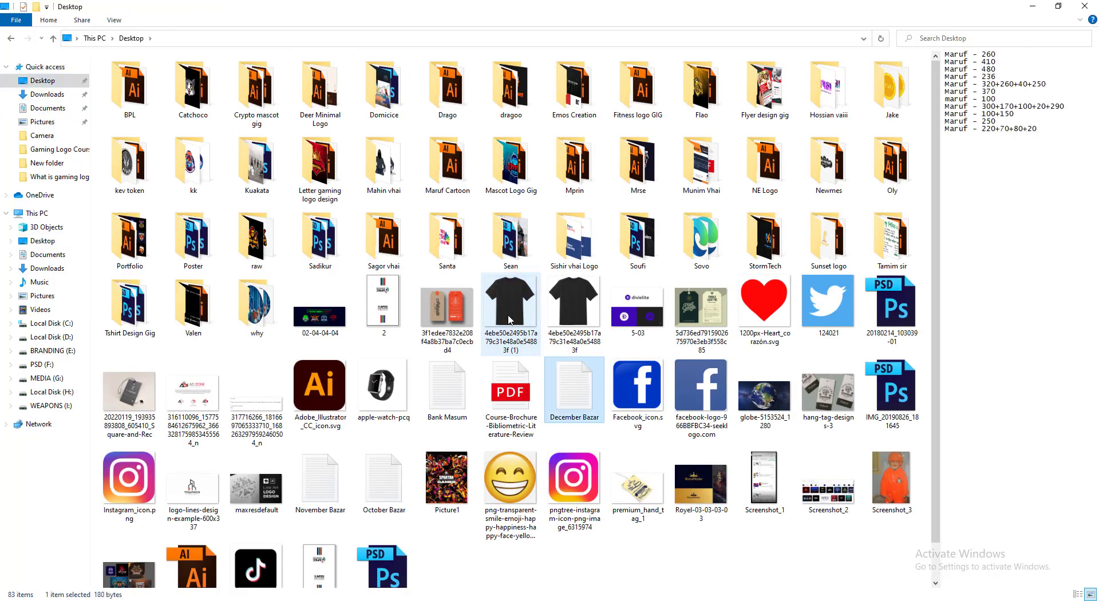
pyautogui.click(318, 114)
pyautogui.click(384, 106)
pyautogui.press('d')
pyautogui.press('d')
pyautogui.press('d')
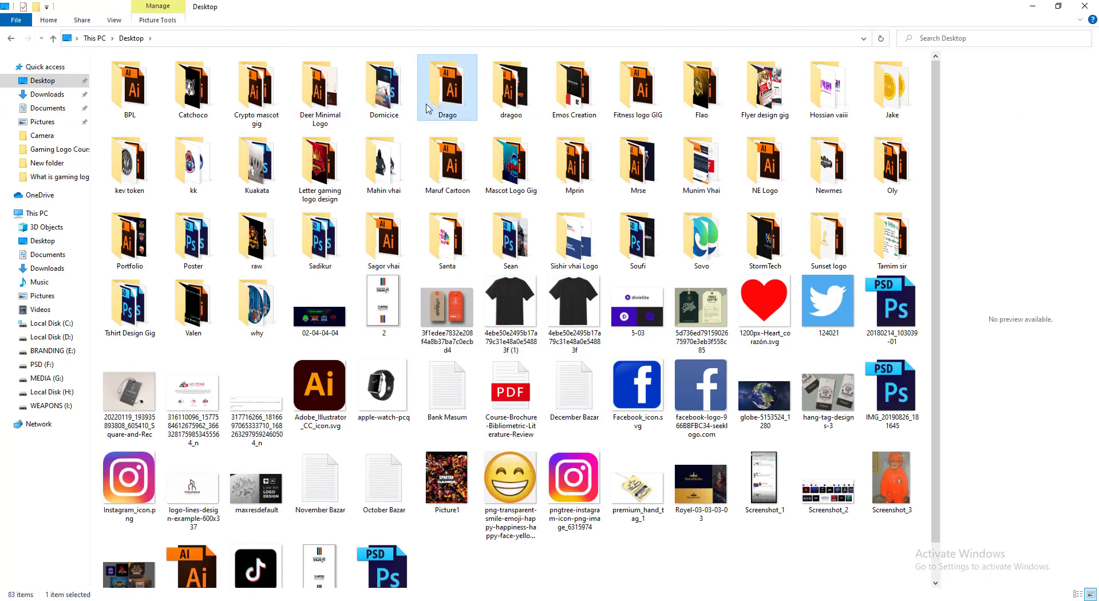
pyautogui.press('d')
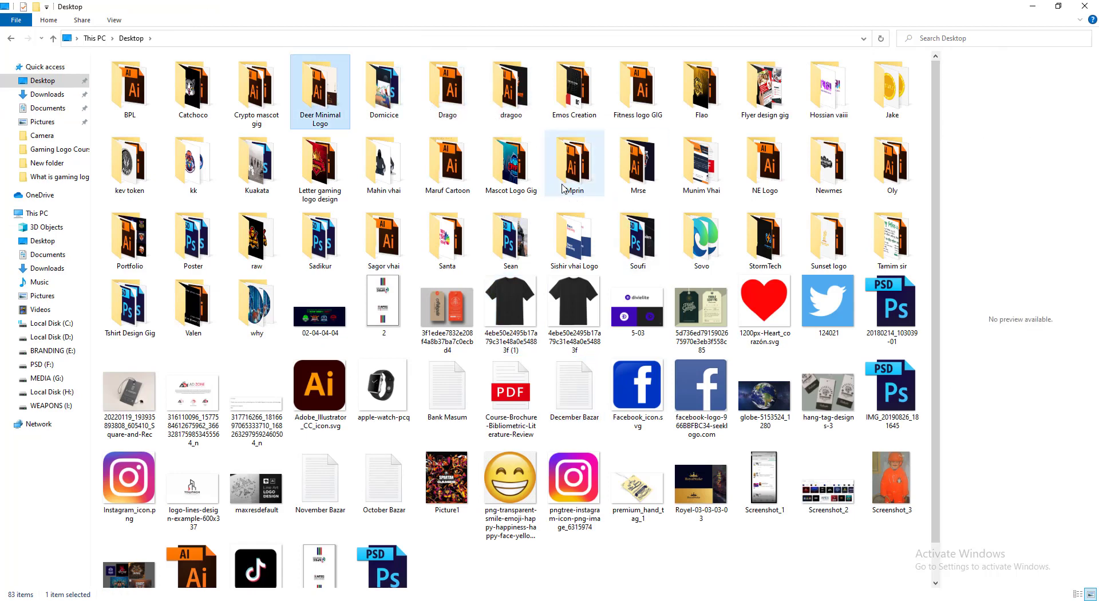
pyautogui.press('d')
pyautogui.press('d')
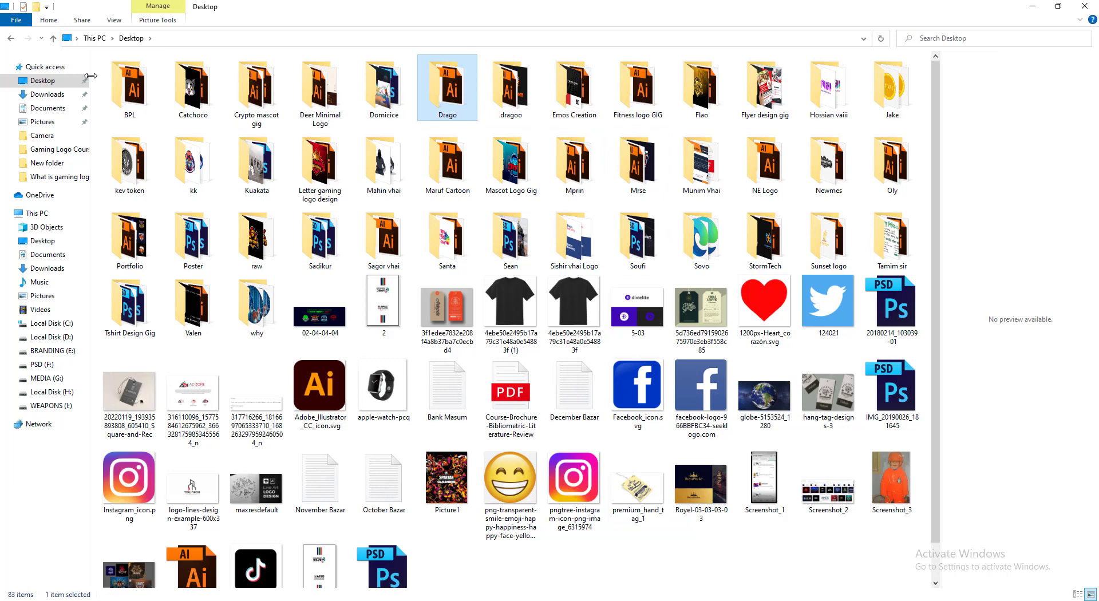
pyautogui.press('d')
pyautogui.press('d')
pyautogui.press('d')
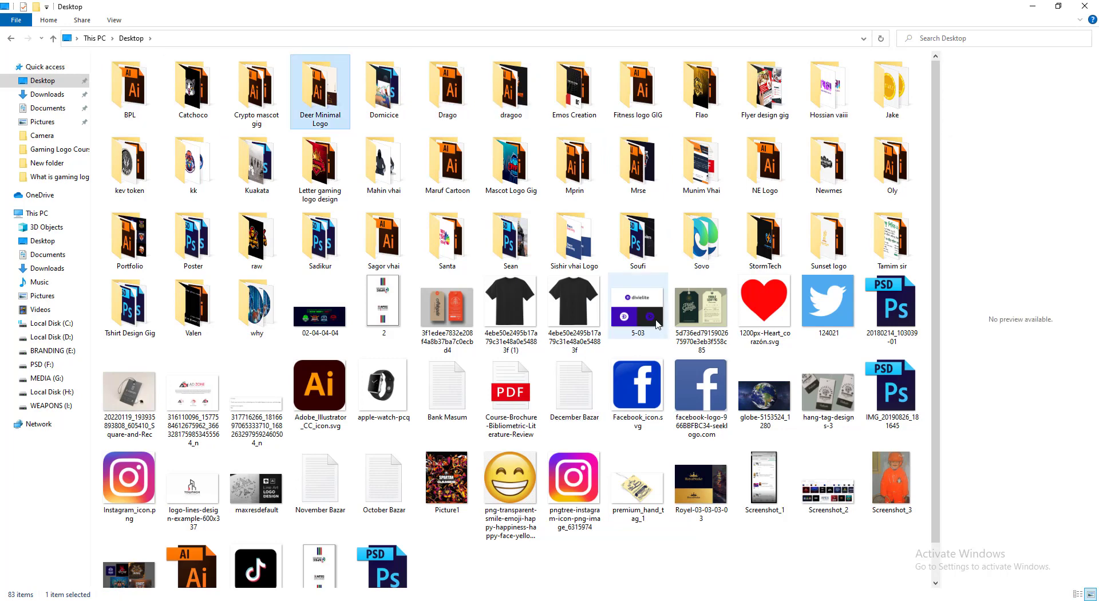
pyautogui.doubleClick(317, 99)
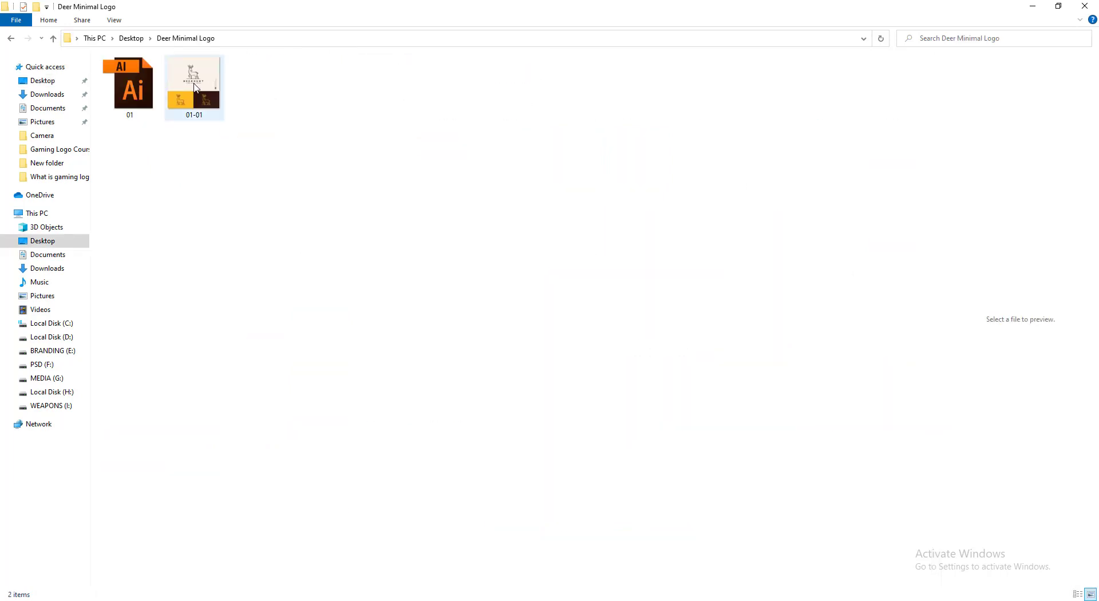
# Open the exported image 01-01 in the Photos viewer and examine the finished DEERHUNT board.
pyautogui.doubleClick(194, 86)
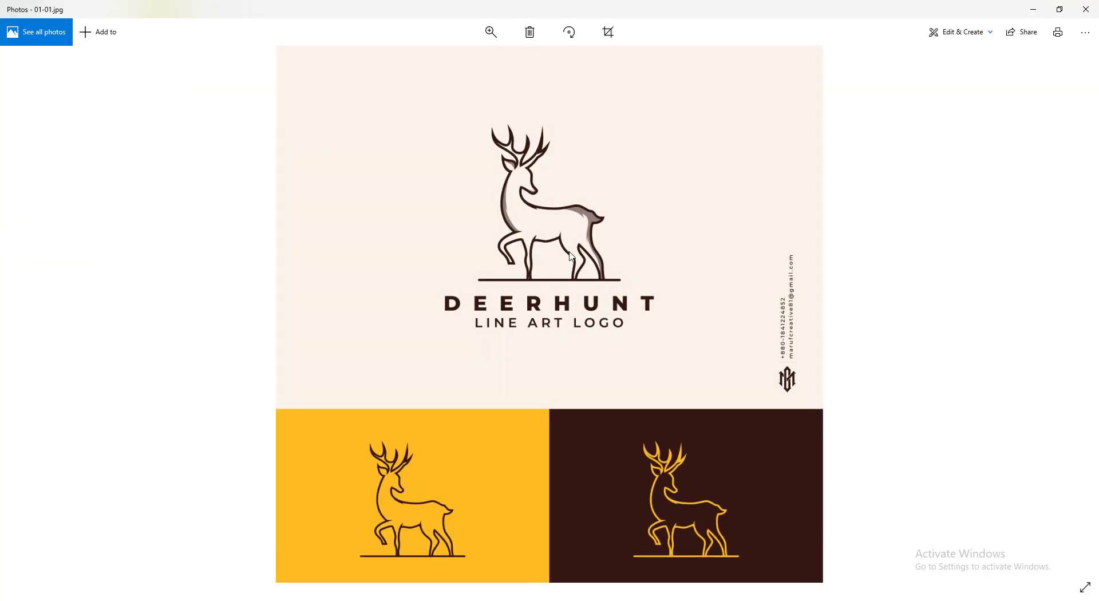
pyautogui.scroll(2, 570, 256)
pyautogui.scroll(-2, 571, 256)
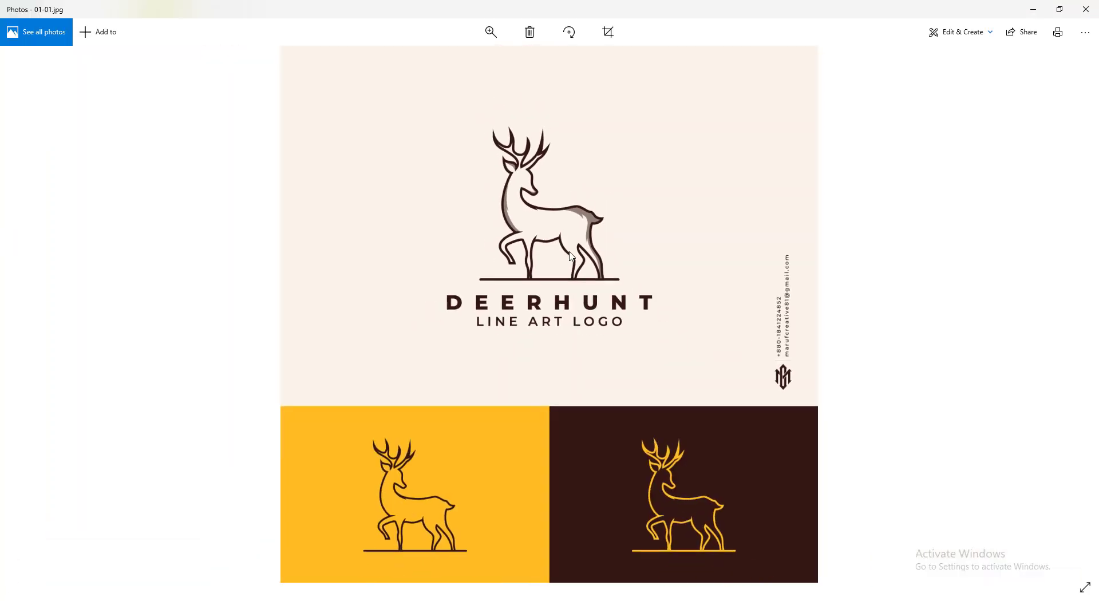